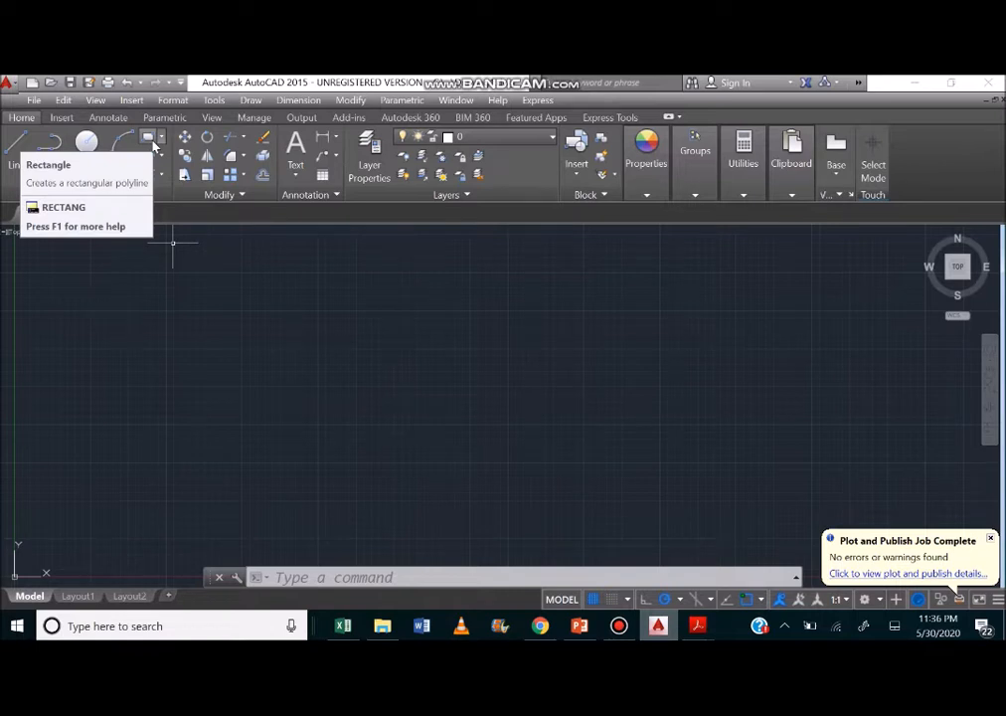
Draw a rectangle about 3.94 by 2.18 units with a small circle of about 0.28 radius near its centre.
click(154, 145)
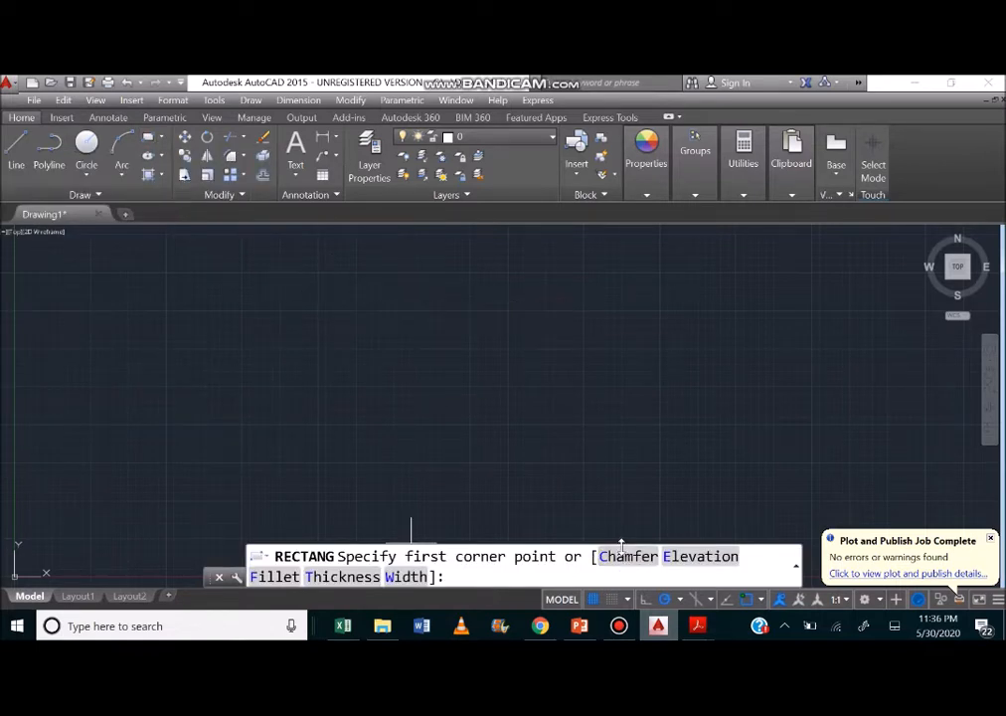
click(279, 313)
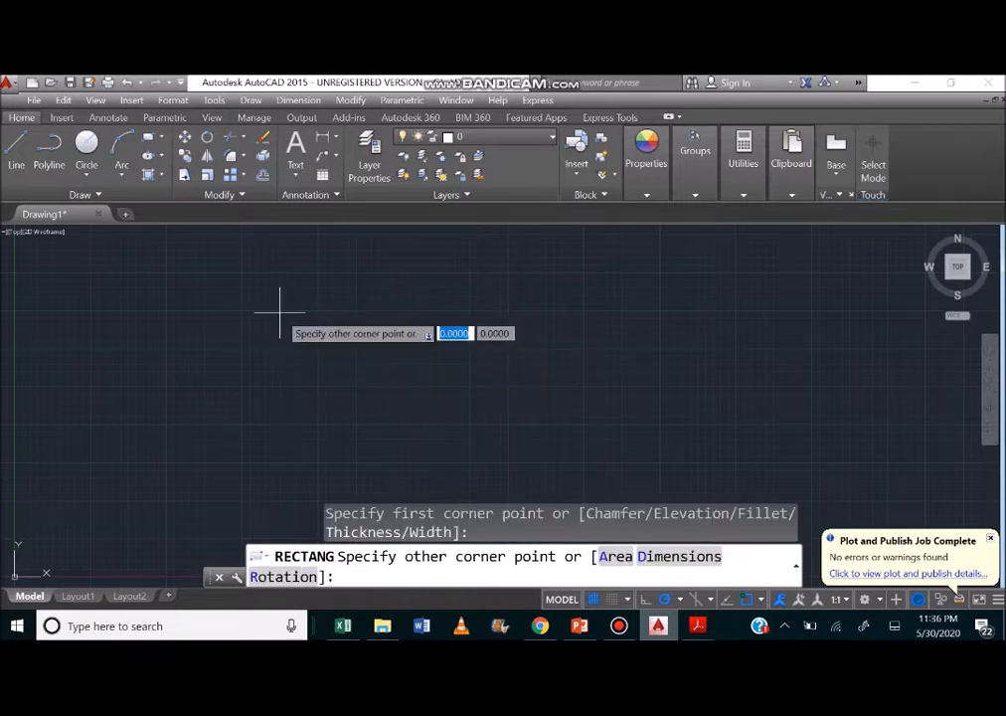
click(339, 345)
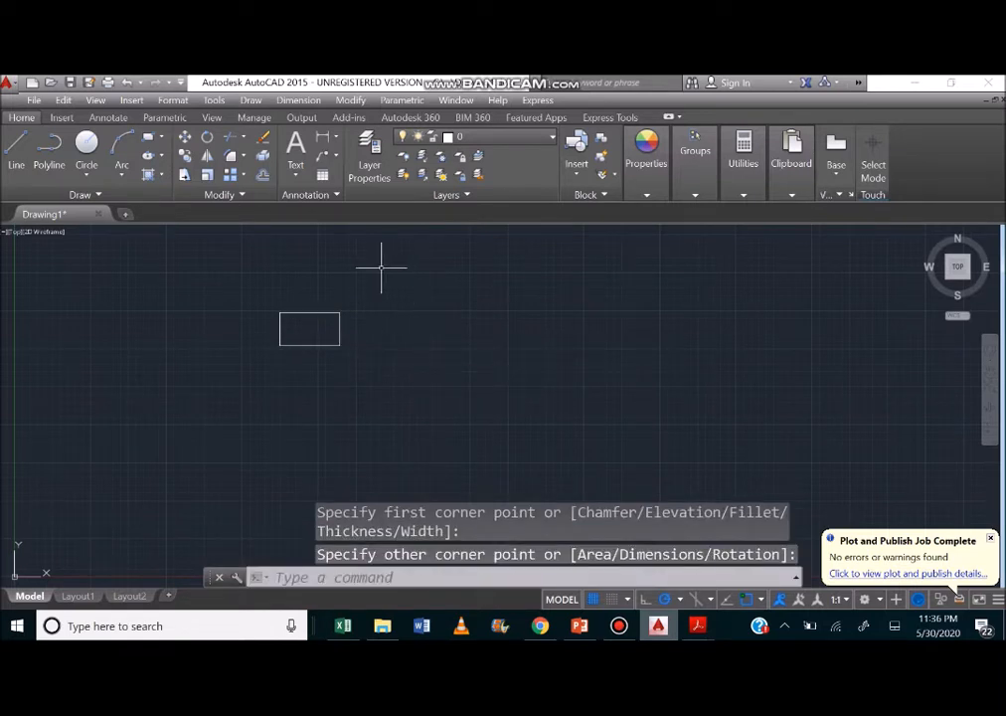
click(86, 151)
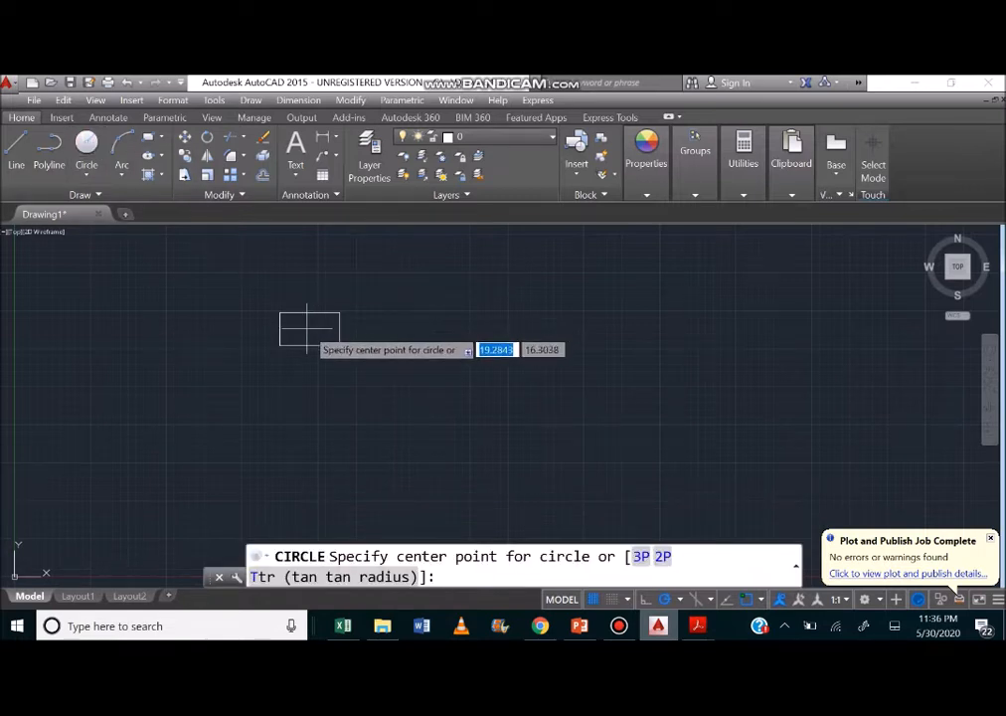
click(308, 328)
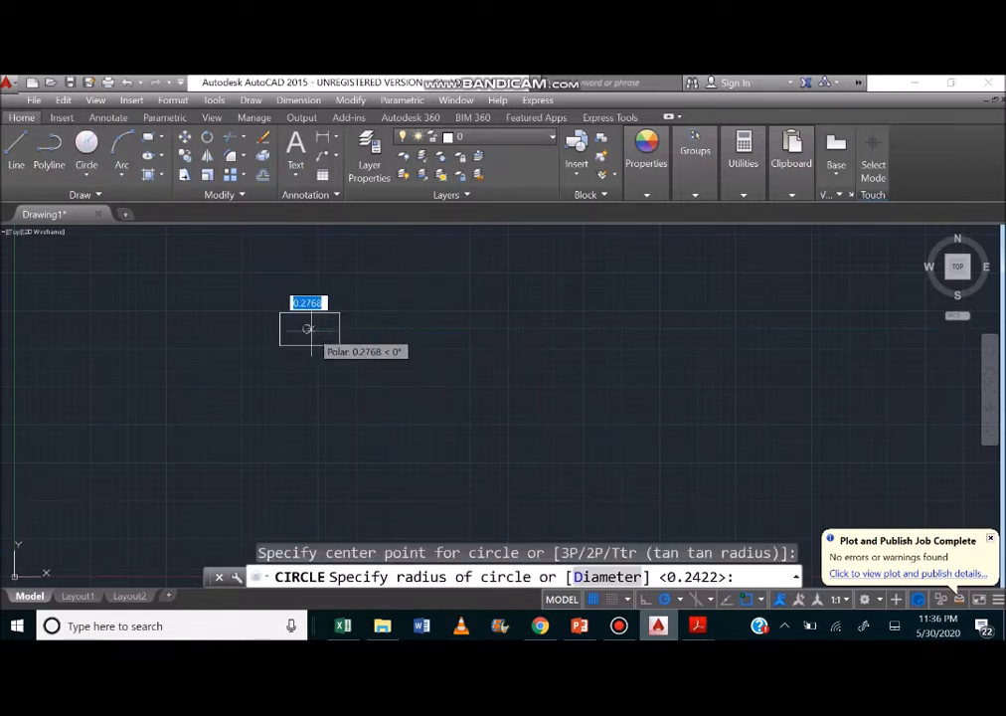
click(308, 329)
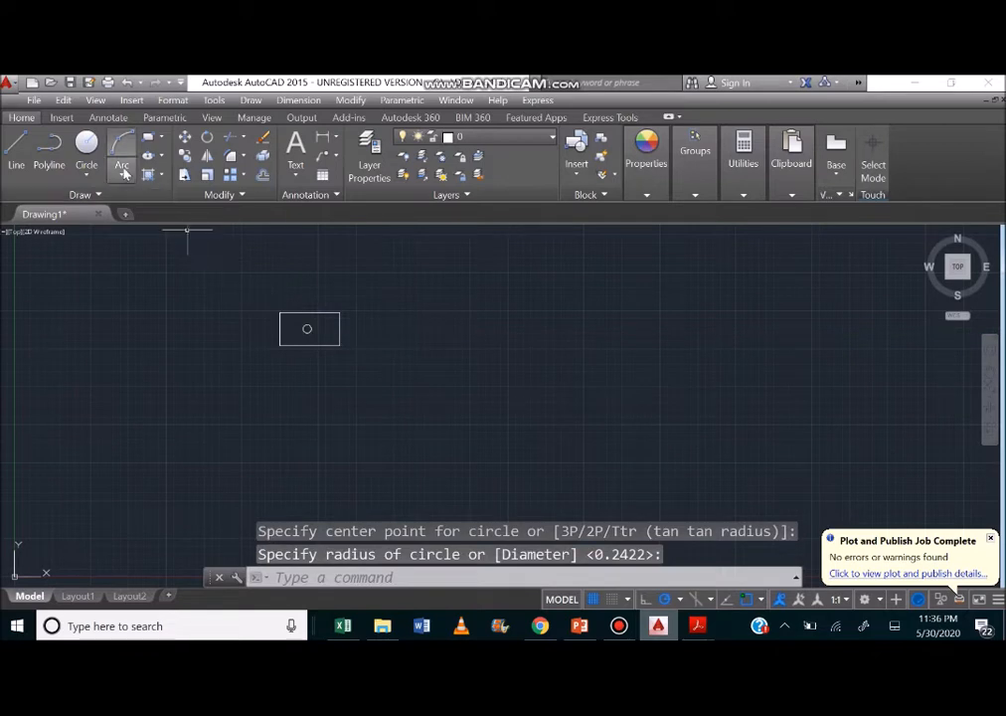
Draw a second, wider rectangle about 5.5 by 1.8 units overlapping the upper edge of the first one.
click(149, 139)
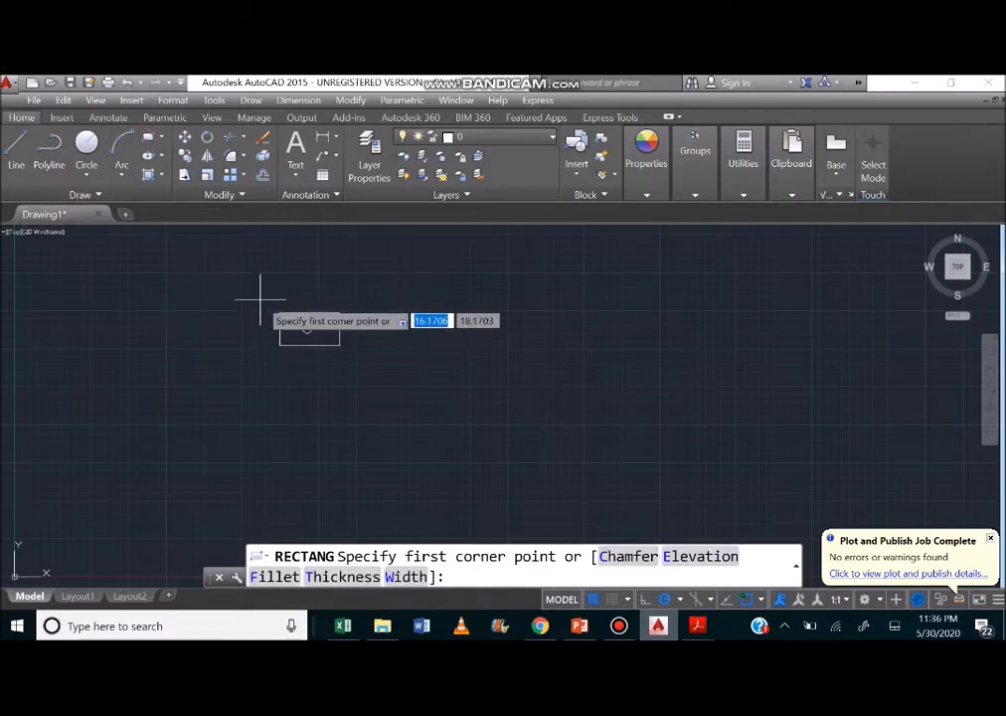
click(265, 289)
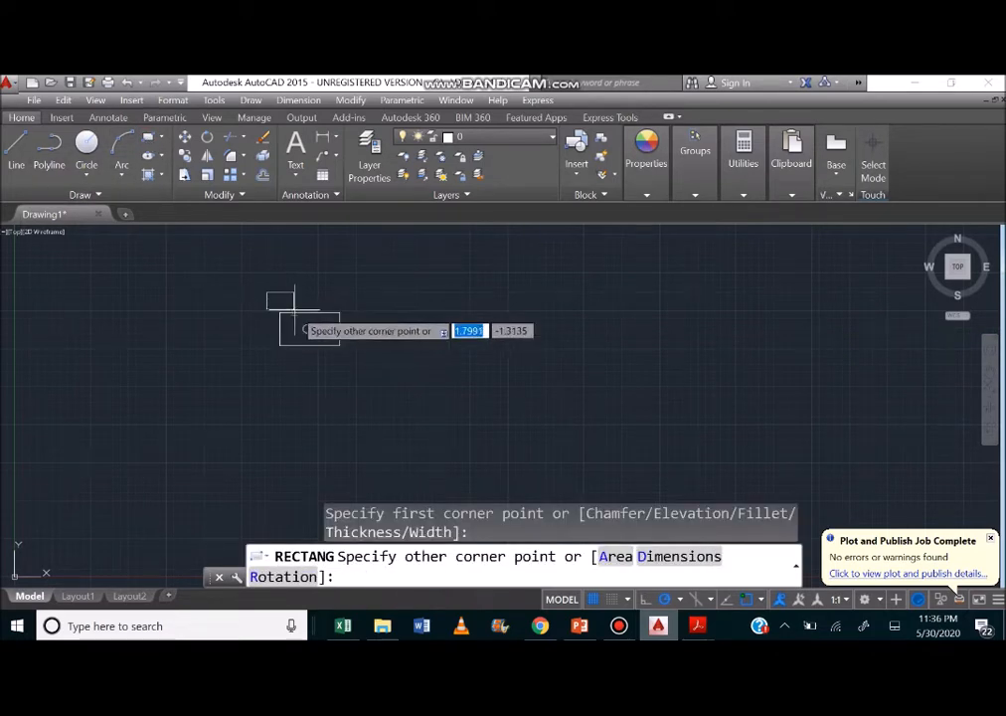
click(348, 318)
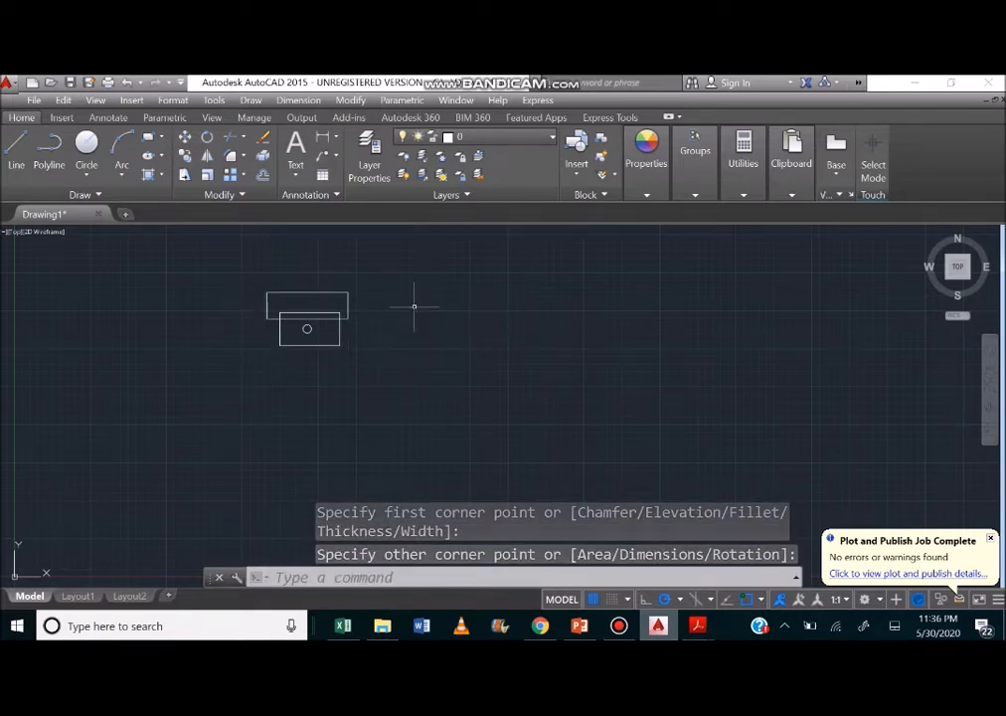
Check that the wider rectangle and the circle can be selected as separate objects, and clear the selection.
click(335, 293)
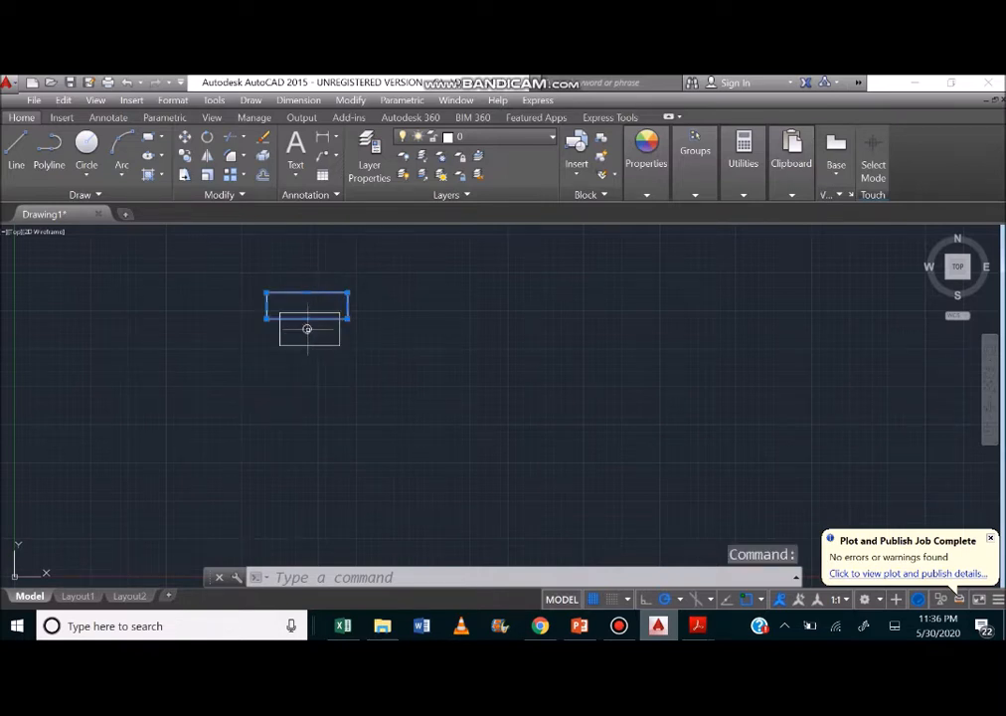
click(307, 326)
click(307, 328)
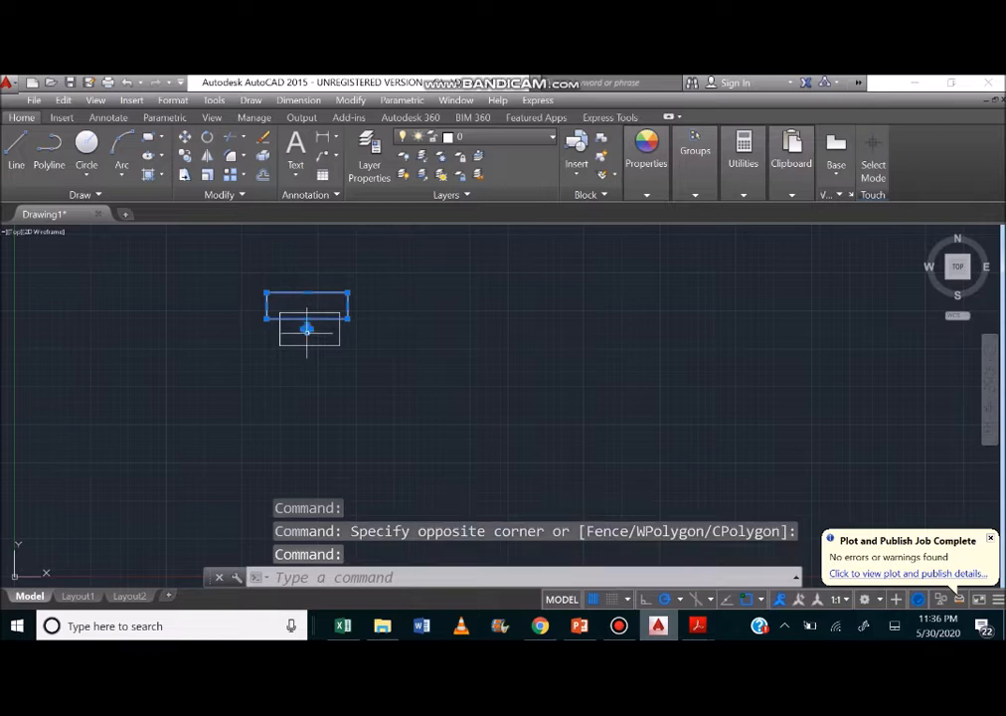
click(472, 345)
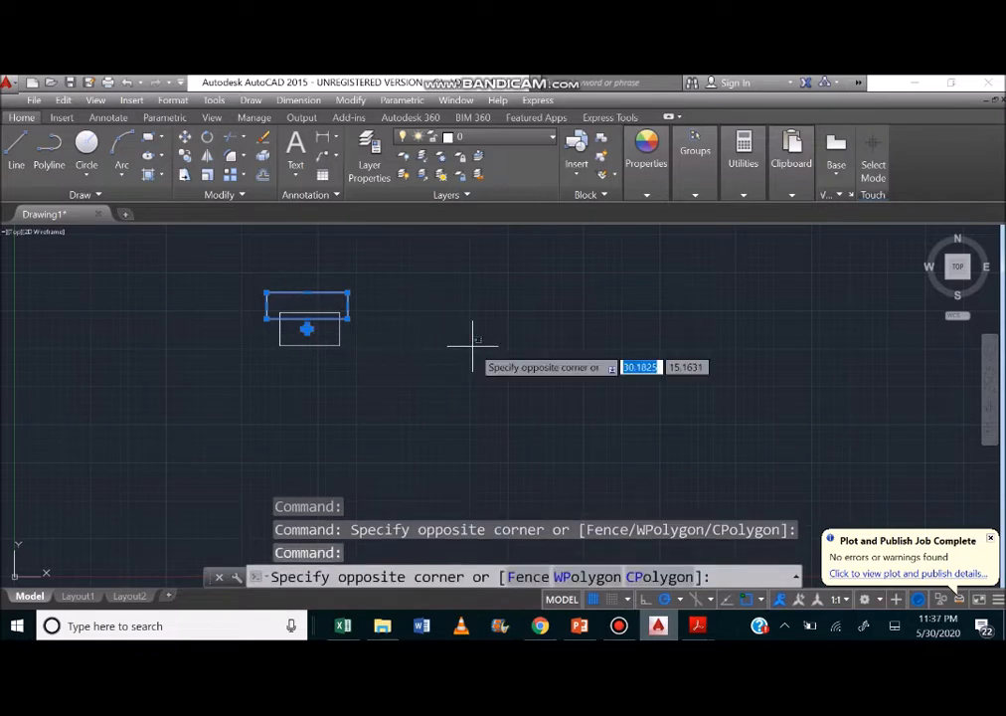
click(386, 320)
key(Escape)
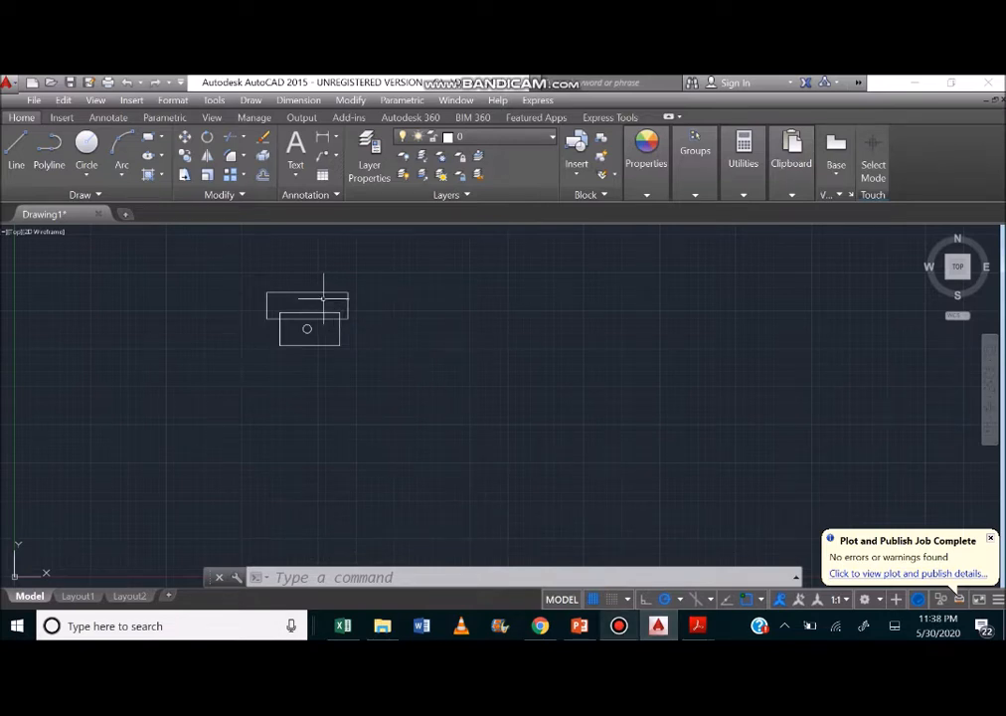
Start a new block definition and name it wash-basin.
click(61, 117)
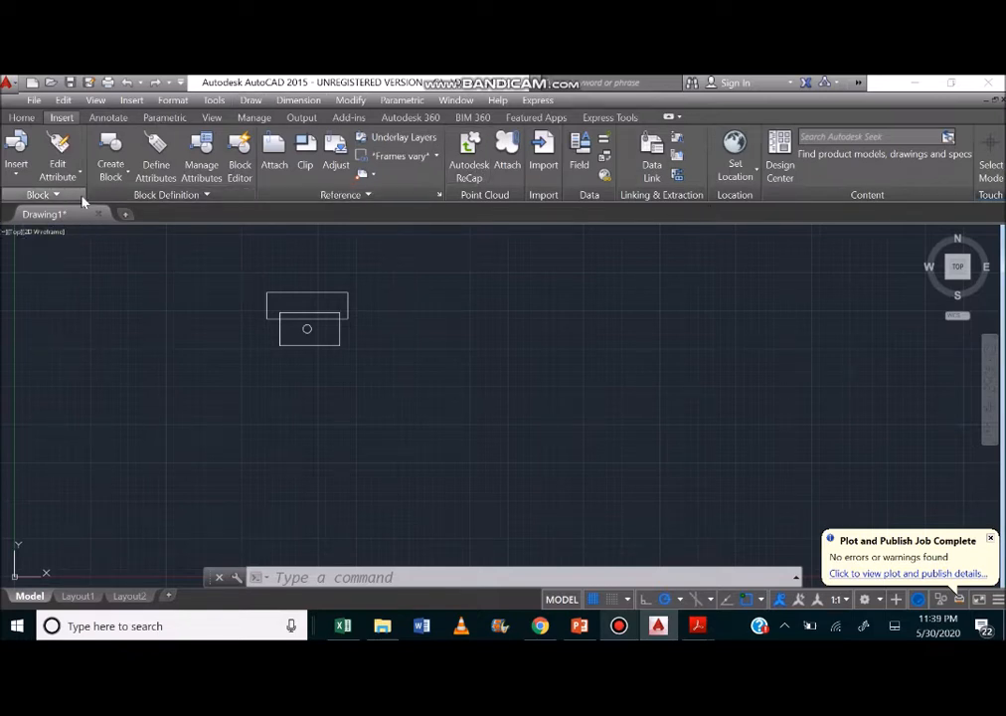
click(18, 171)
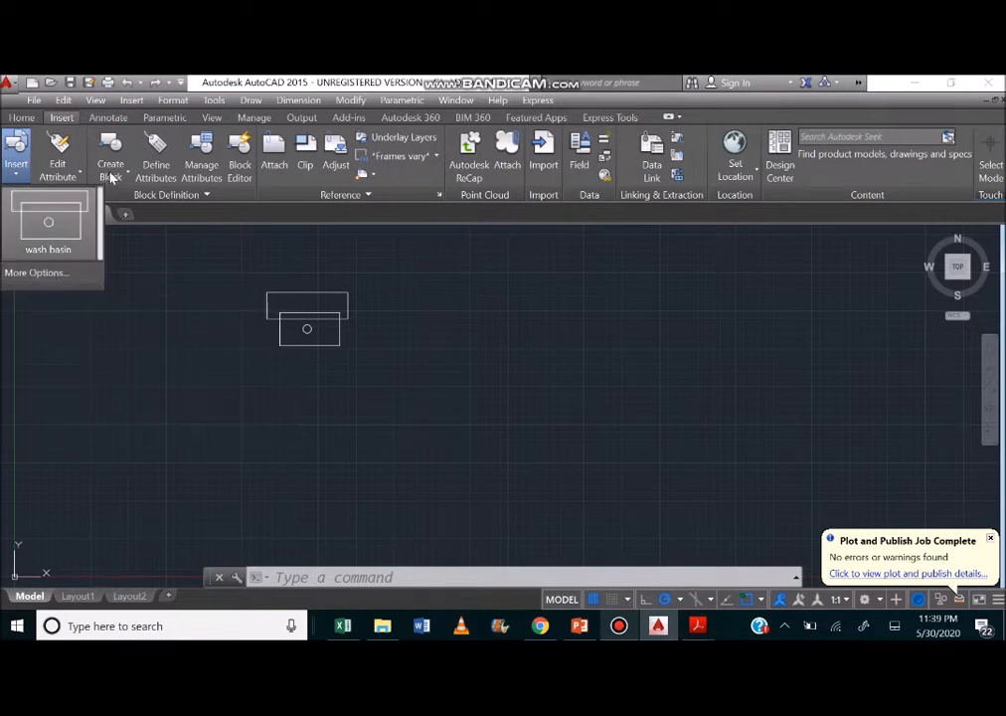
click(111, 175)
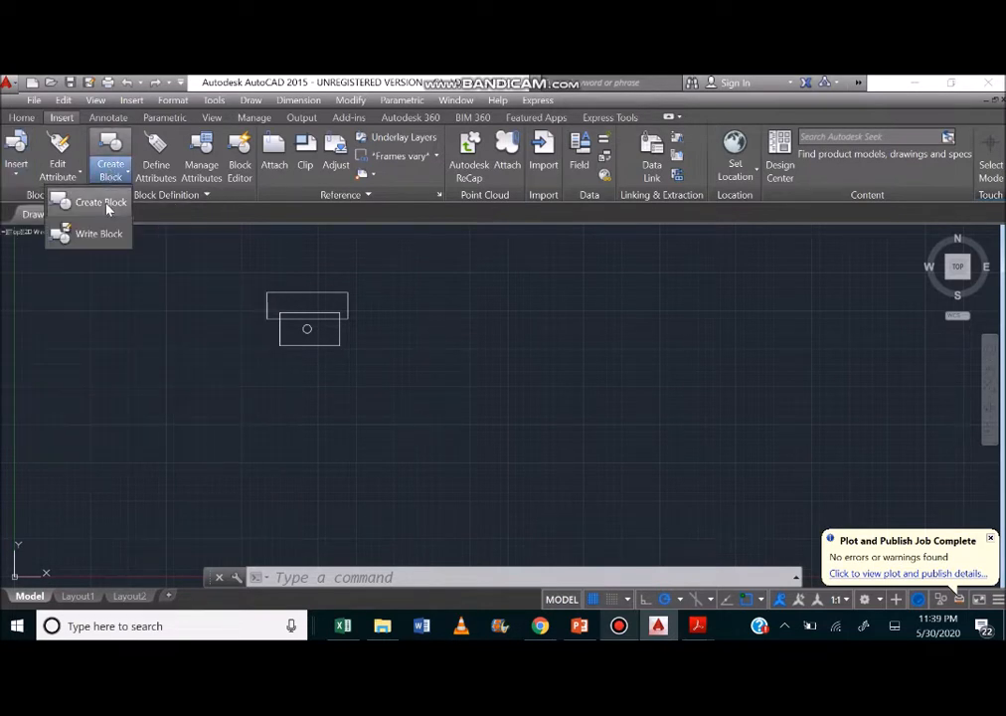
click(91, 202)
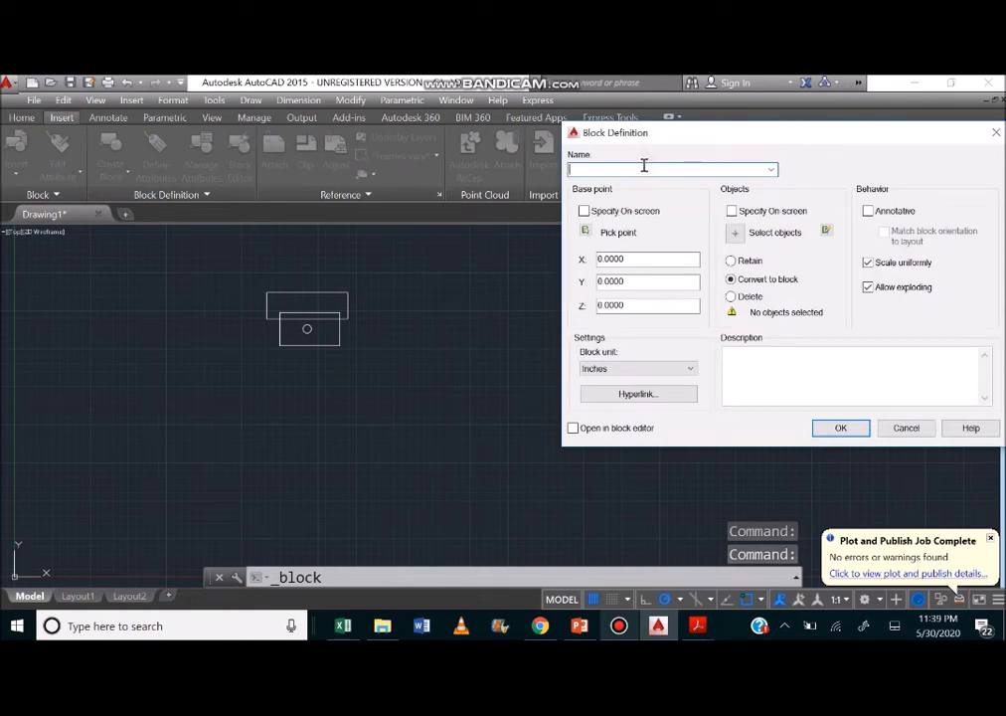
text(wash-basin)
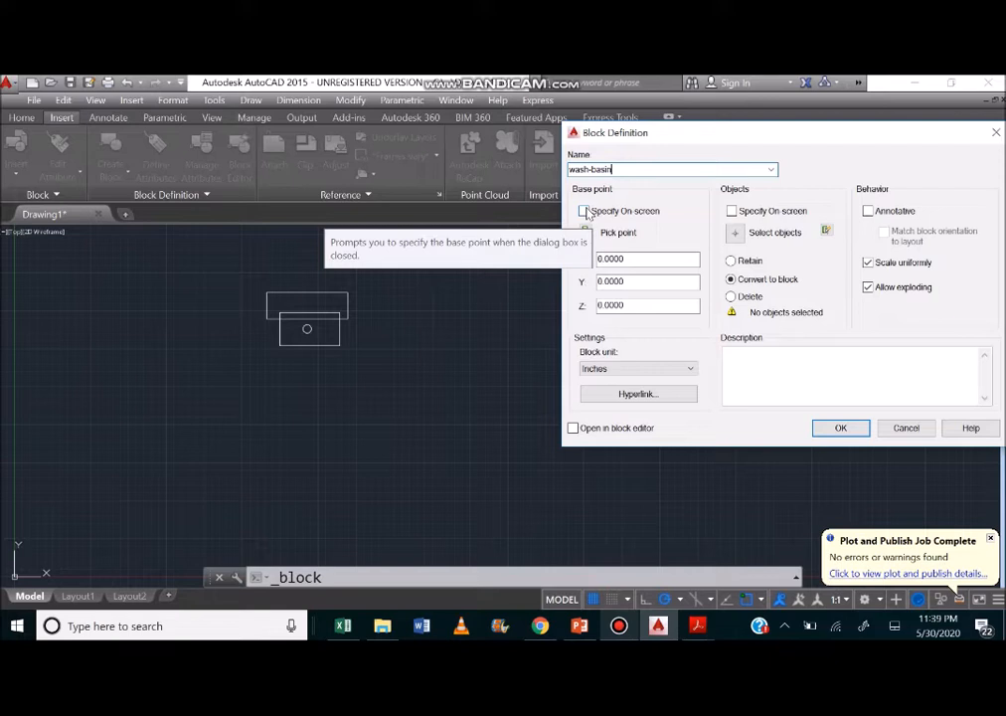
Set the block's base point at the upper-left corner of the wider rectangle.
click(583, 212)
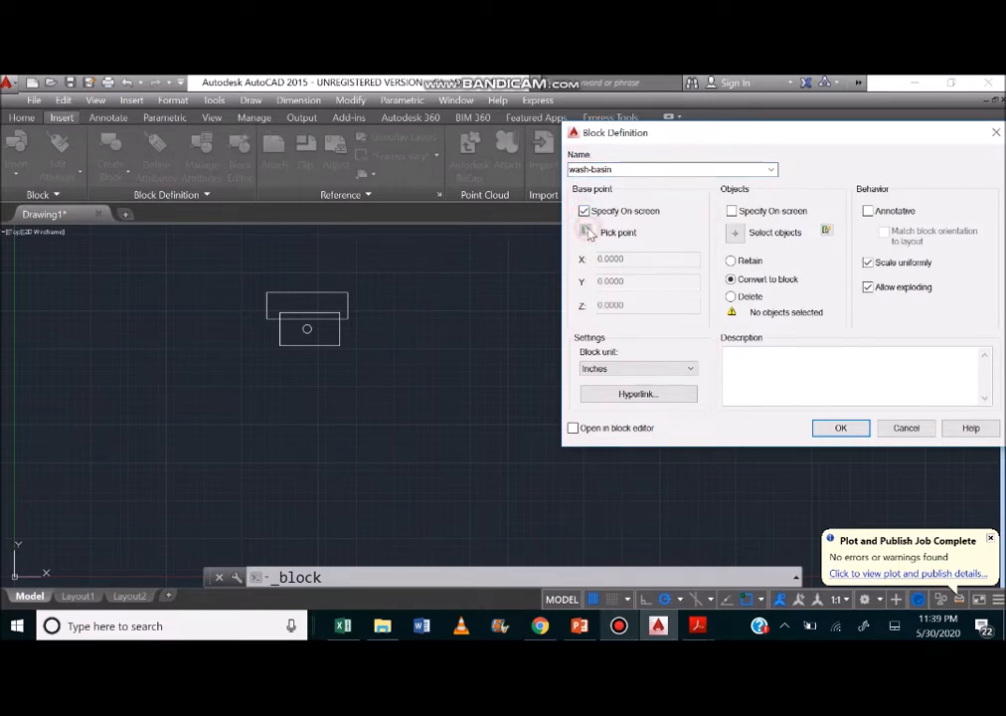
click(584, 211)
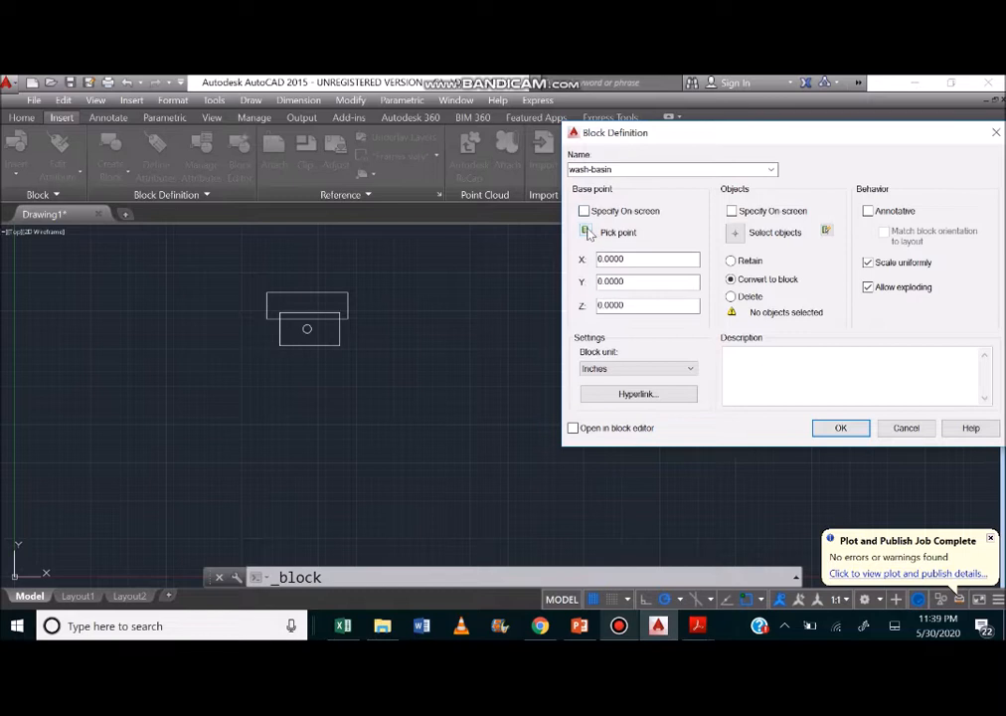
click(586, 232)
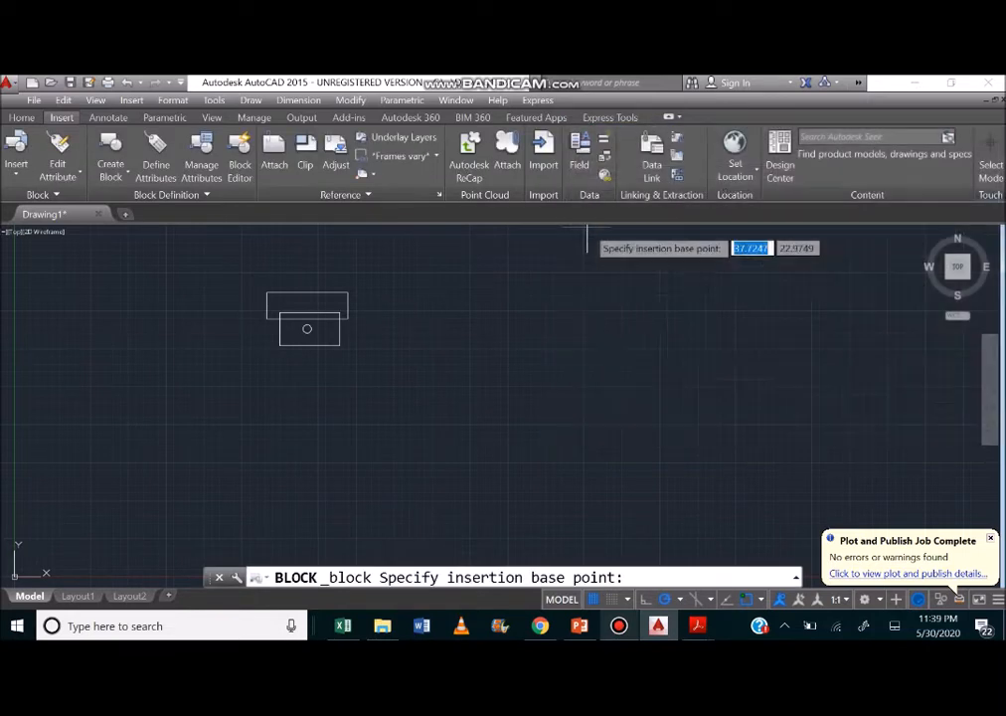
click(266, 294)
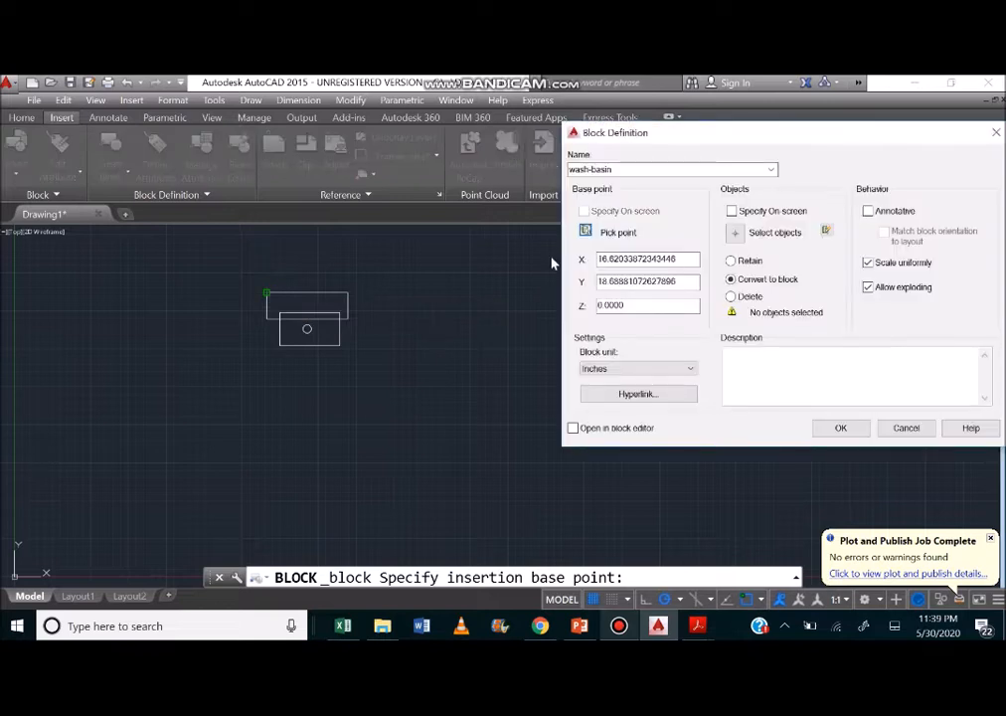
Select both rectangles and the circle as the objects of the wash-basin block.
click(736, 235)
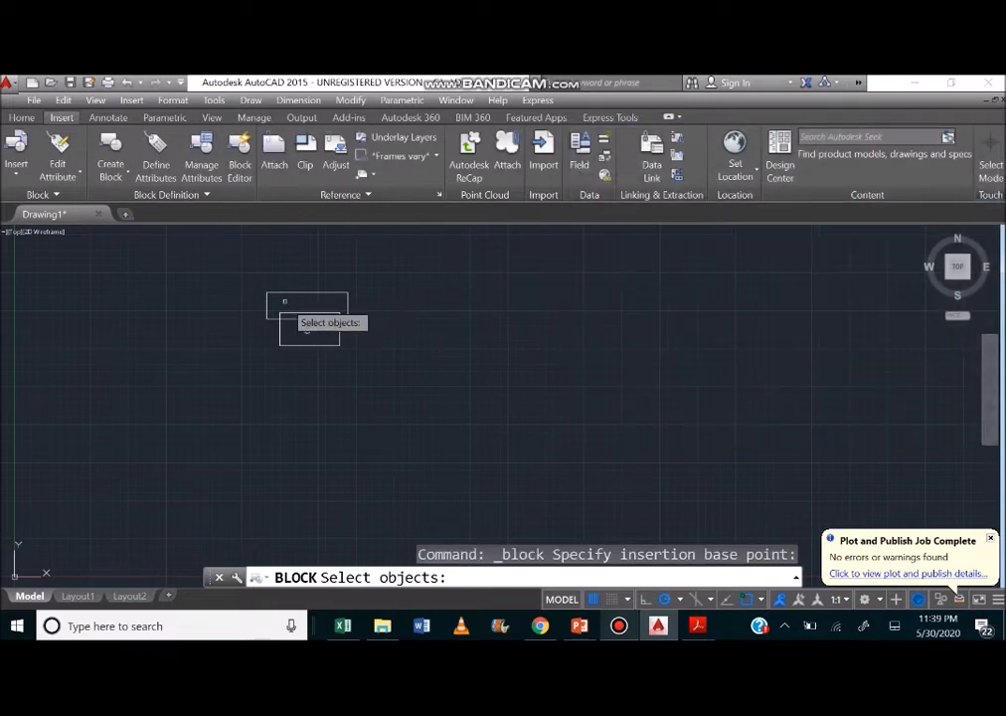
click(306, 328)
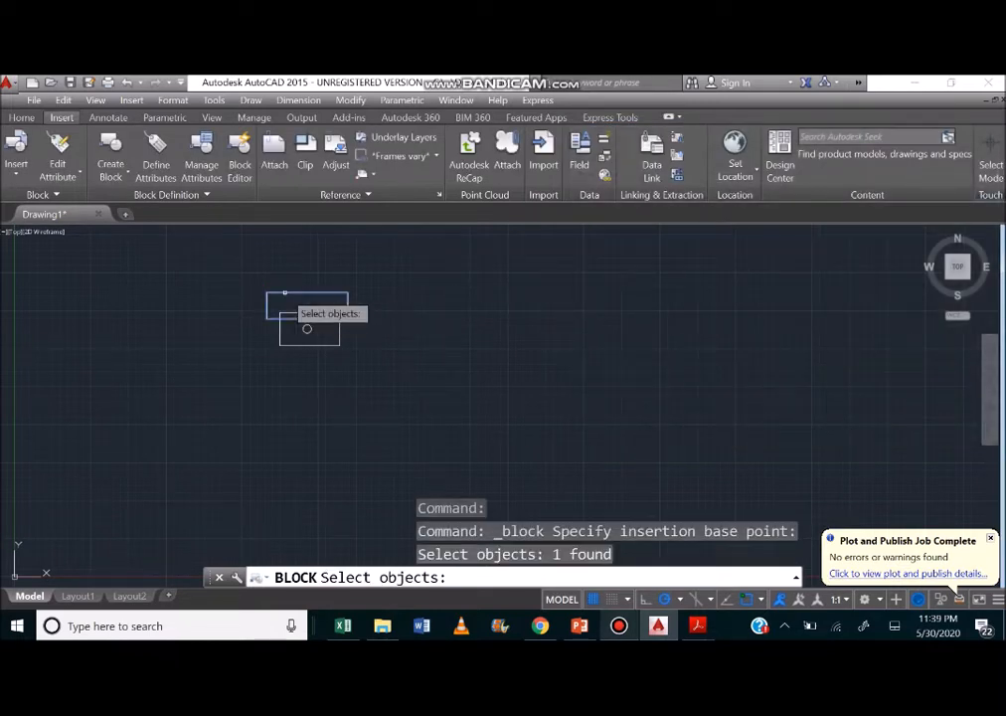
click(308, 329)
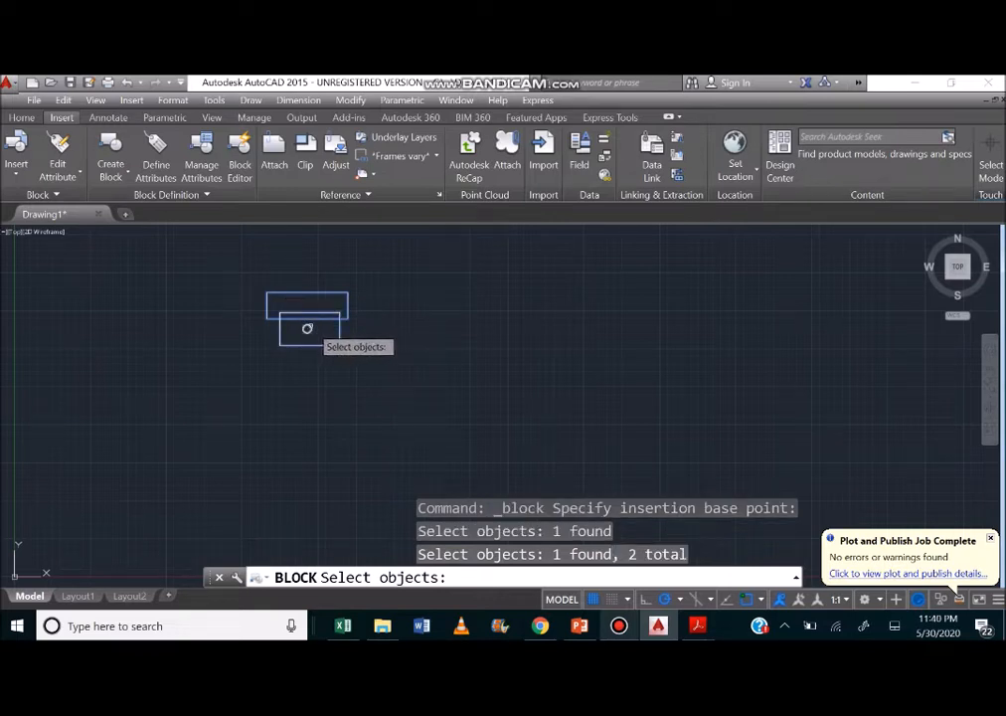
click(307, 328)
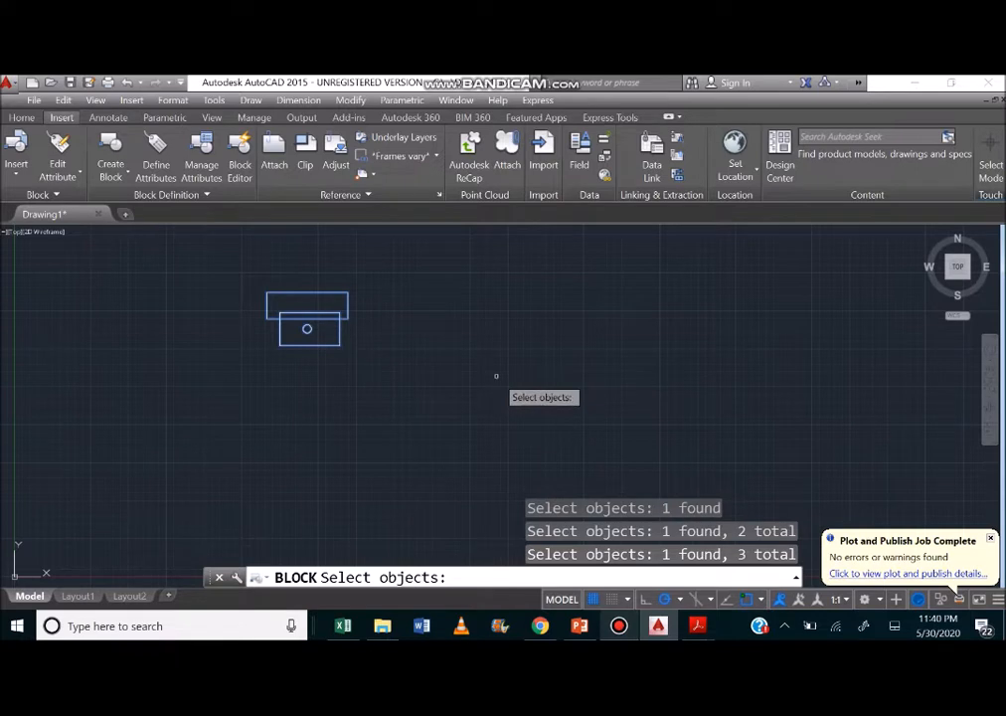
key(Return)
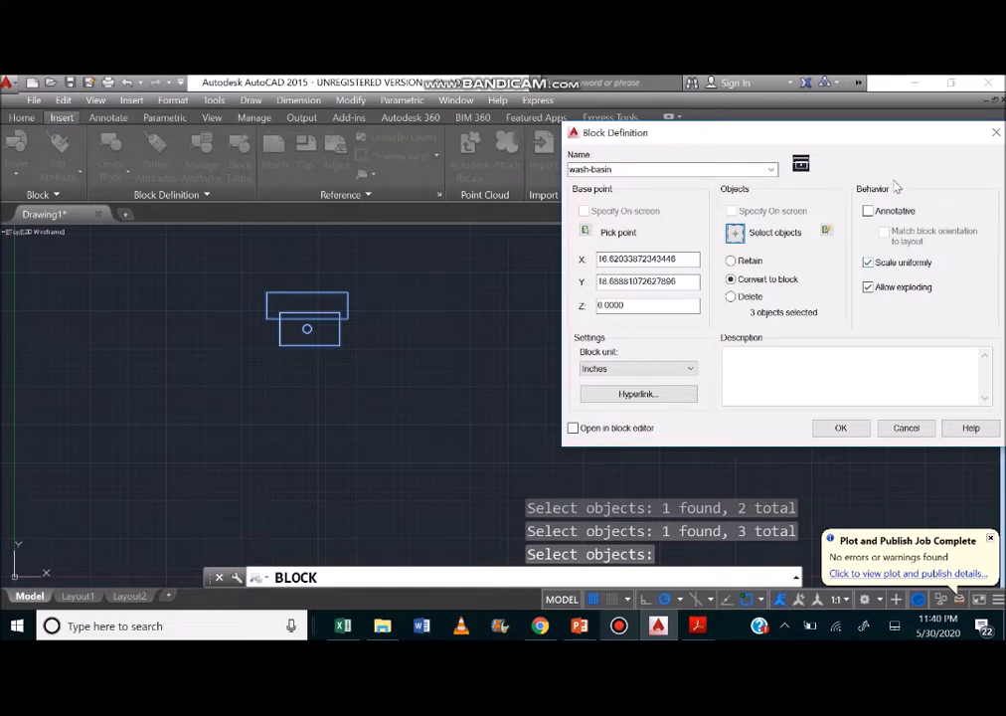
Turn off the Scale uniformly and Allow exploding options for the block.
click(868, 262)
click(869, 288)
click(889, 266)
click(868, 262)
click(894, 288)
click(911, 286)
Look through the available block units and keep Inches.
click(651, 370)
click(649, 370)
click(650, 370)
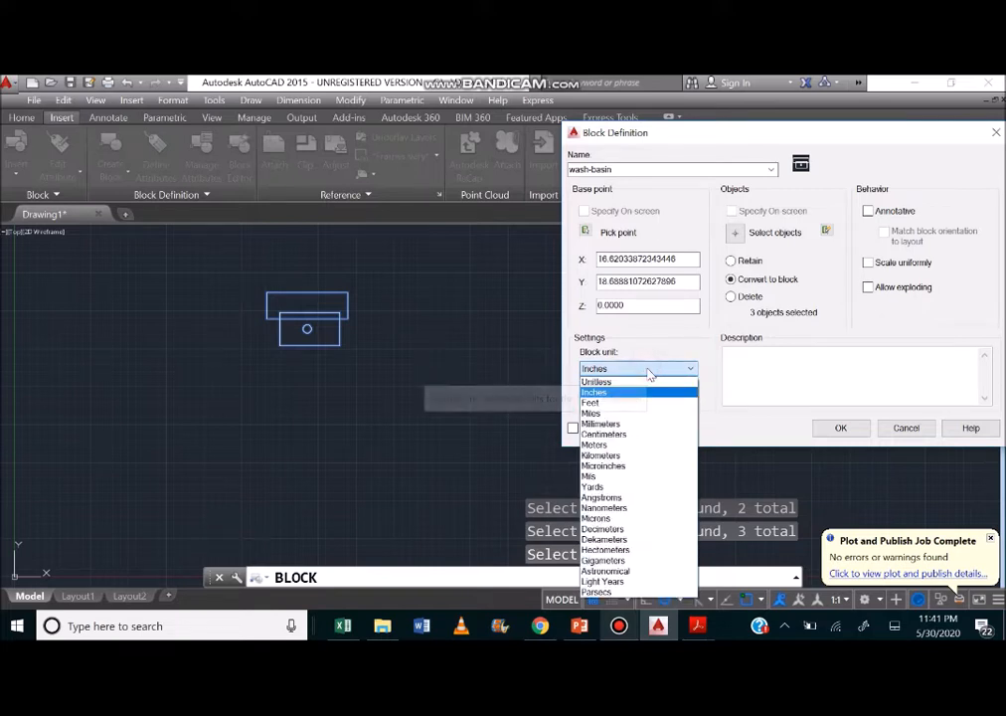
click(648, 369)
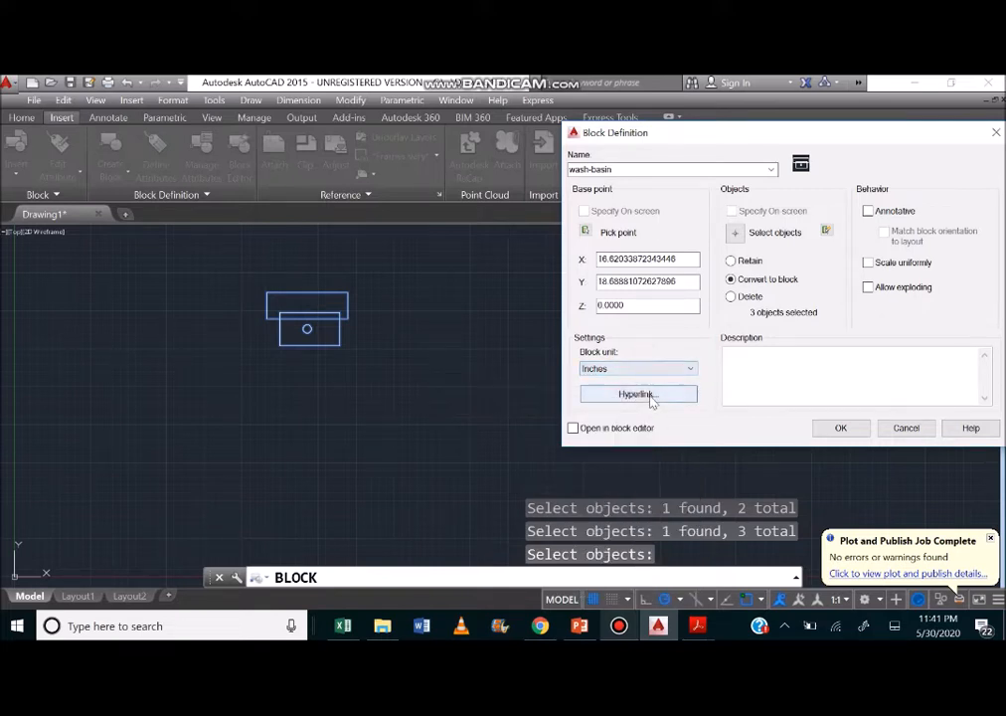
click(648, 394)
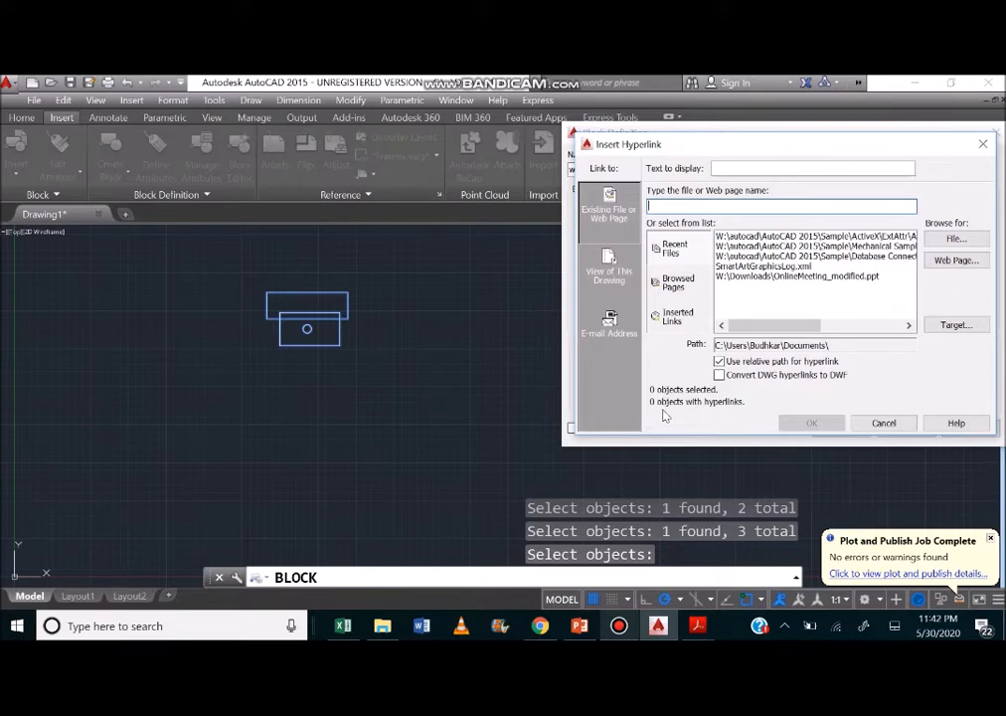
click(754, 301)
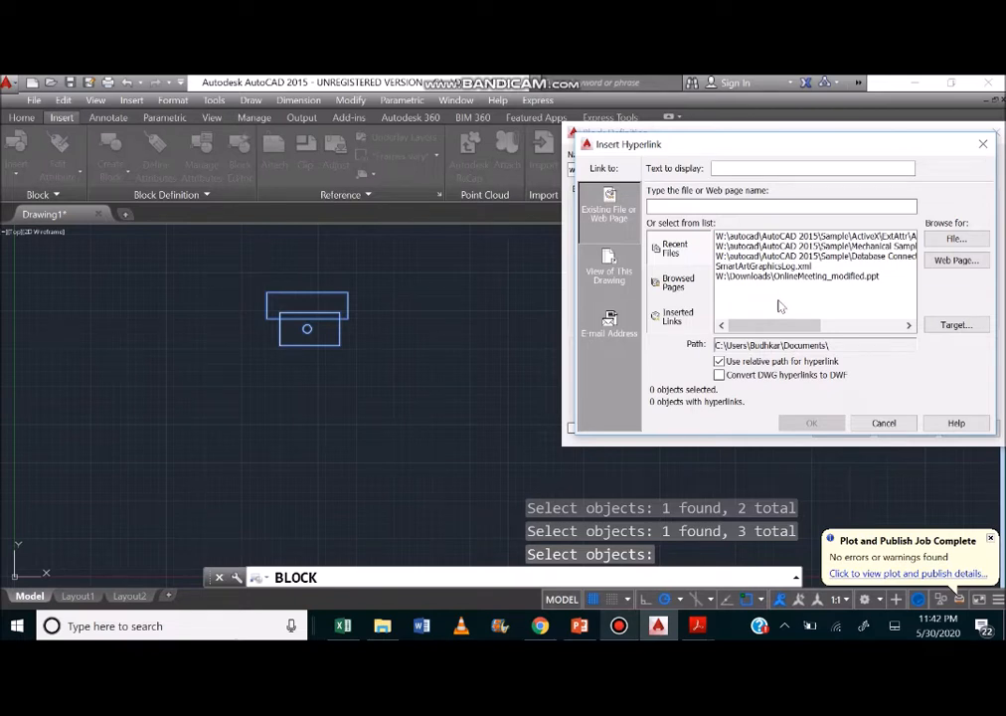
click(775, 298)
click(687, 287)
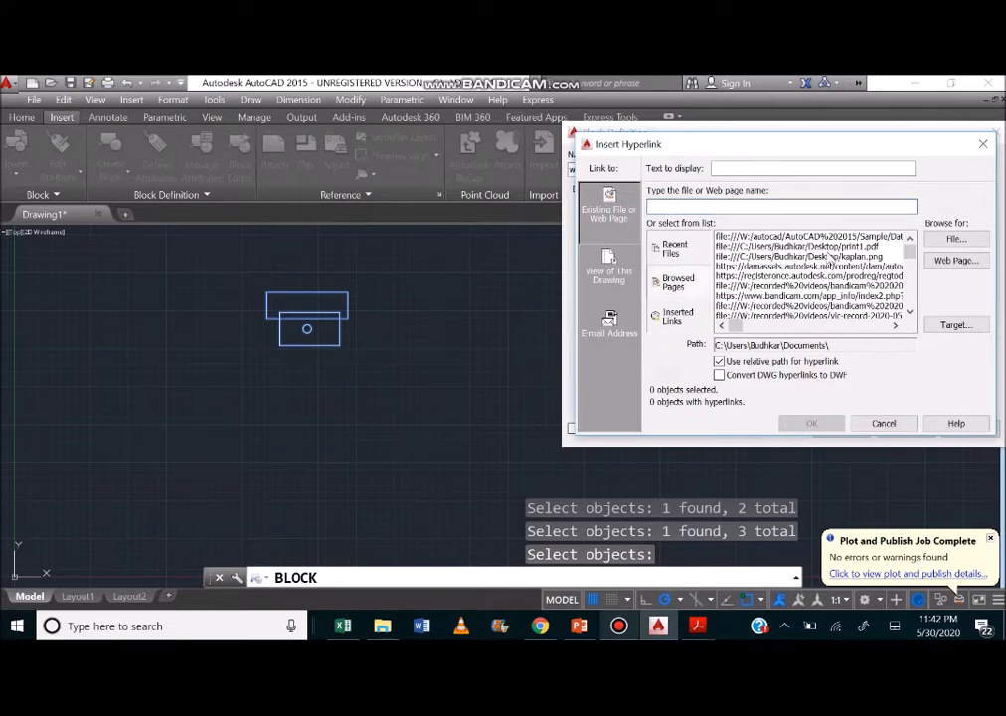
click(831, 257)
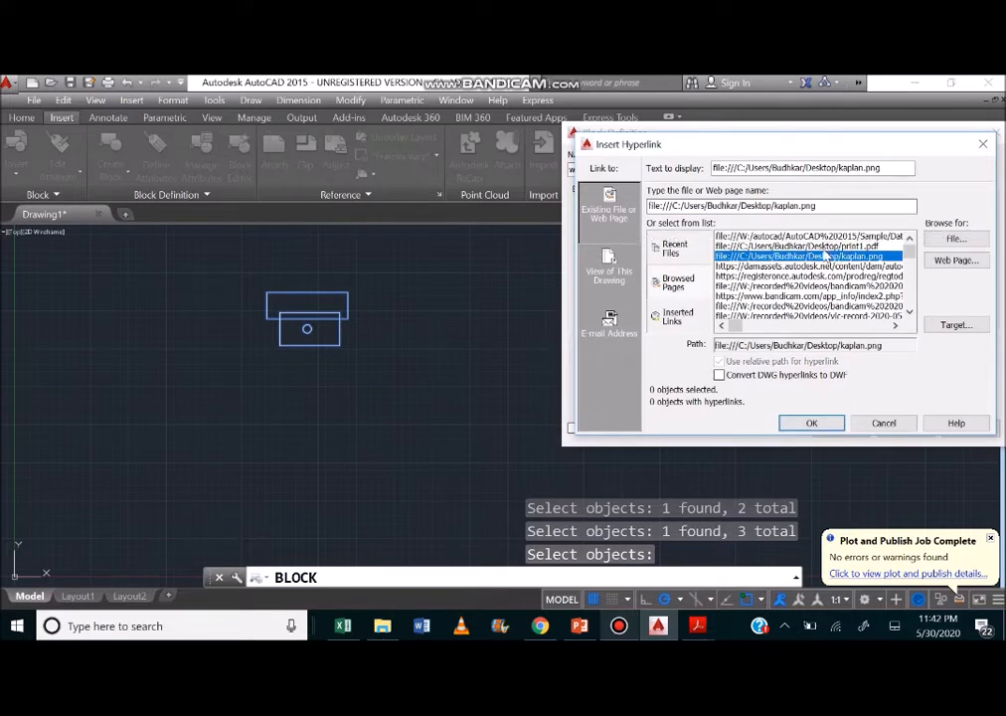
click(881, 425)
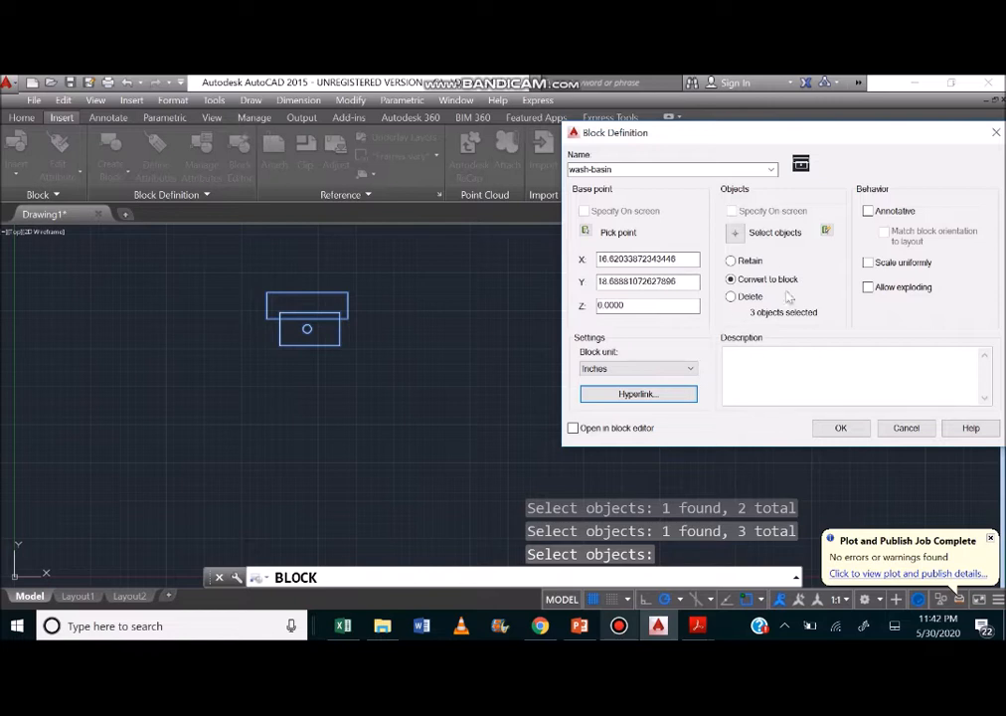
Create the wash-basin block with the chosen settings, converting the original objects to a block.
click(844, 428)
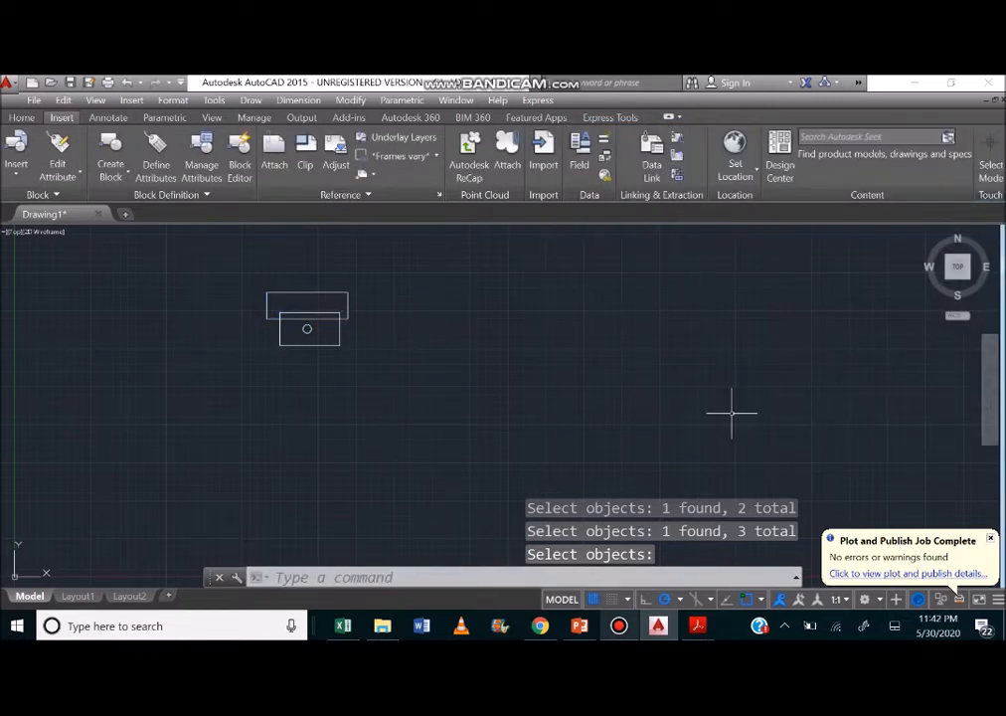
click(334, 317)
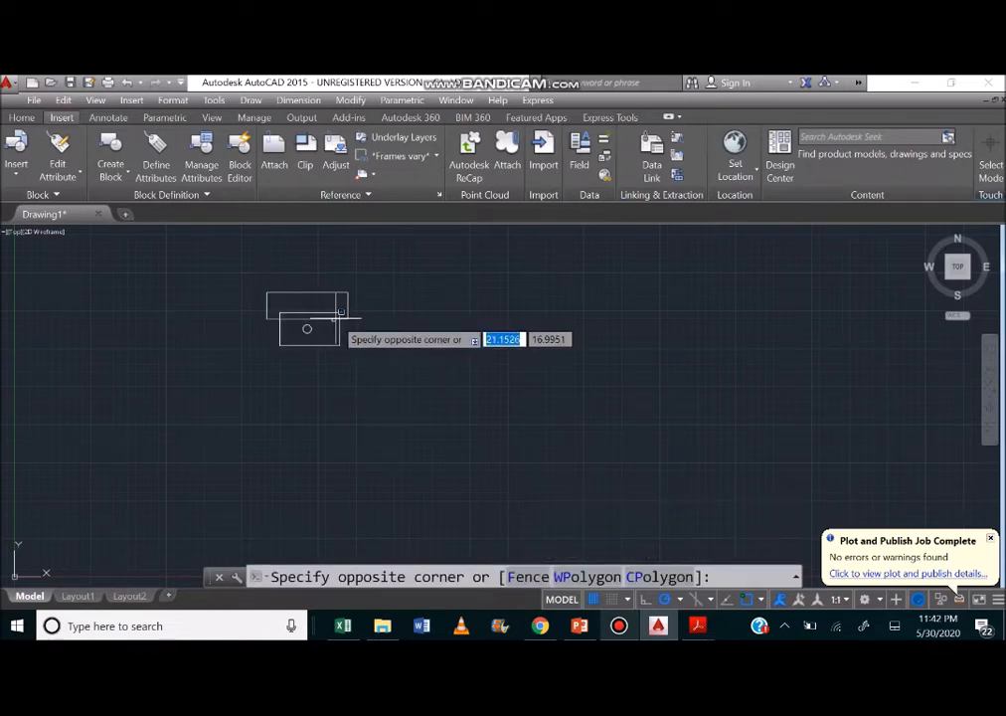
click(341, 312)
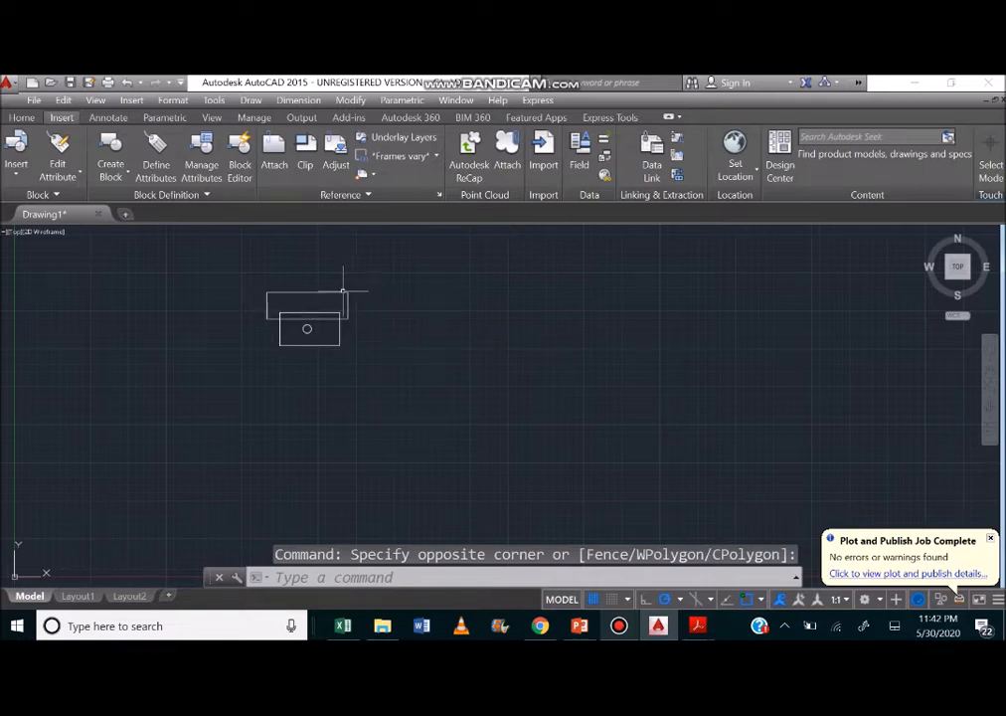
click(20, 173)
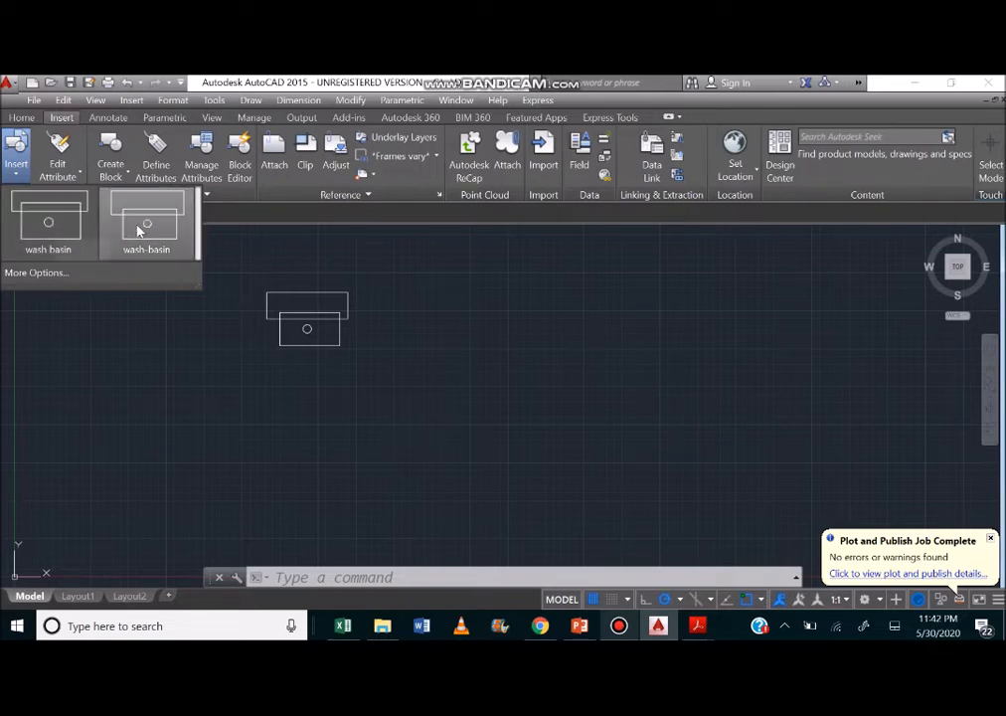
click(437, 307)
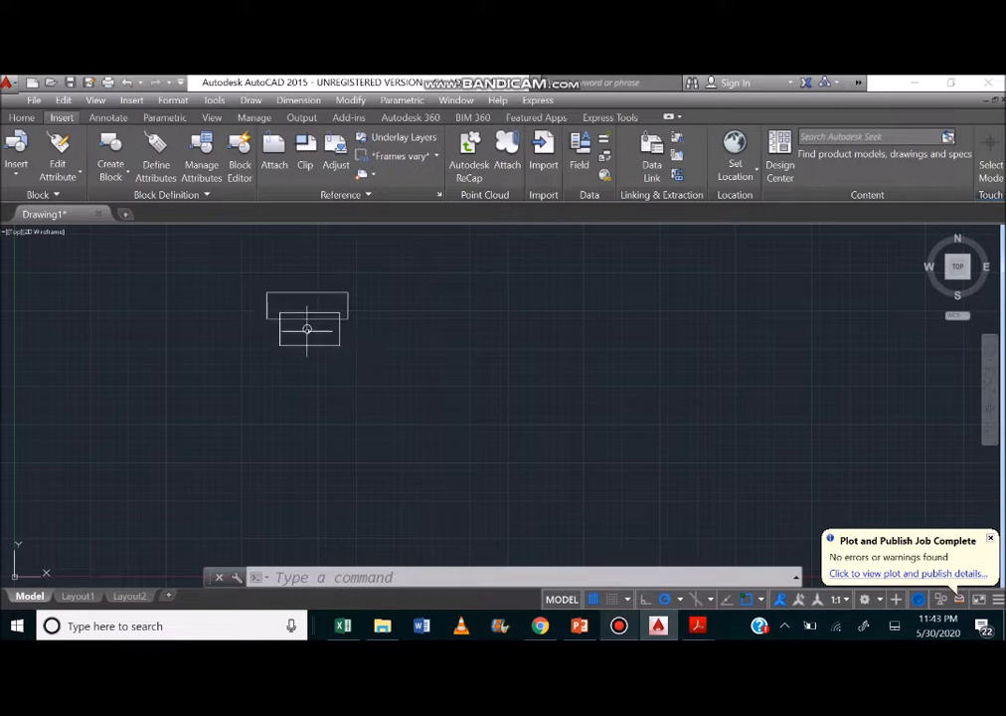
click(16, 157)
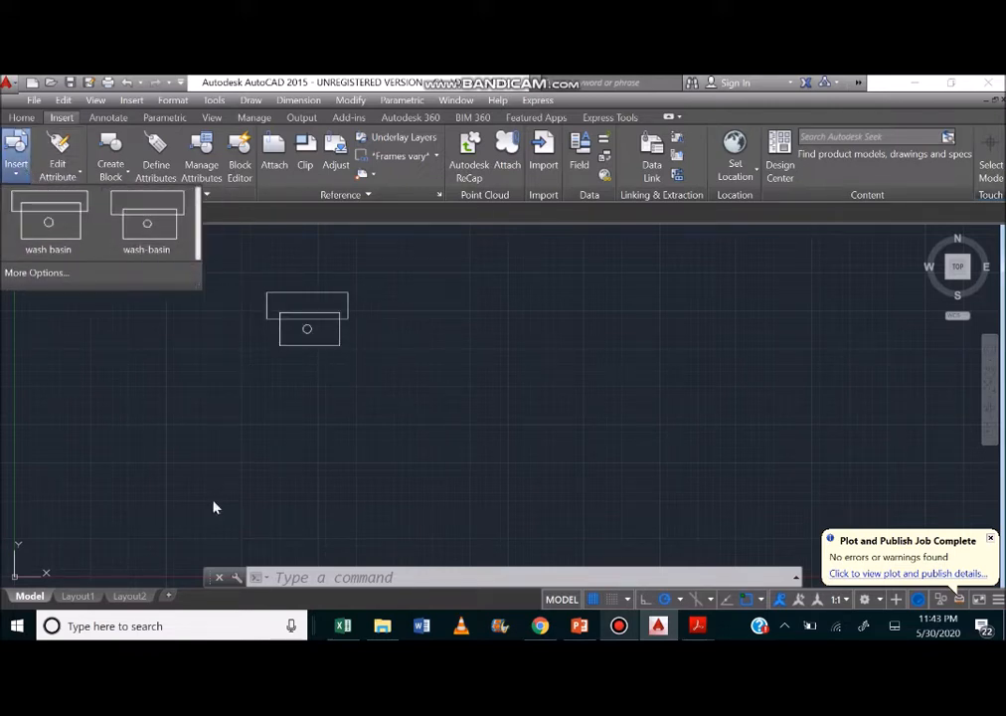
click(12, 164)
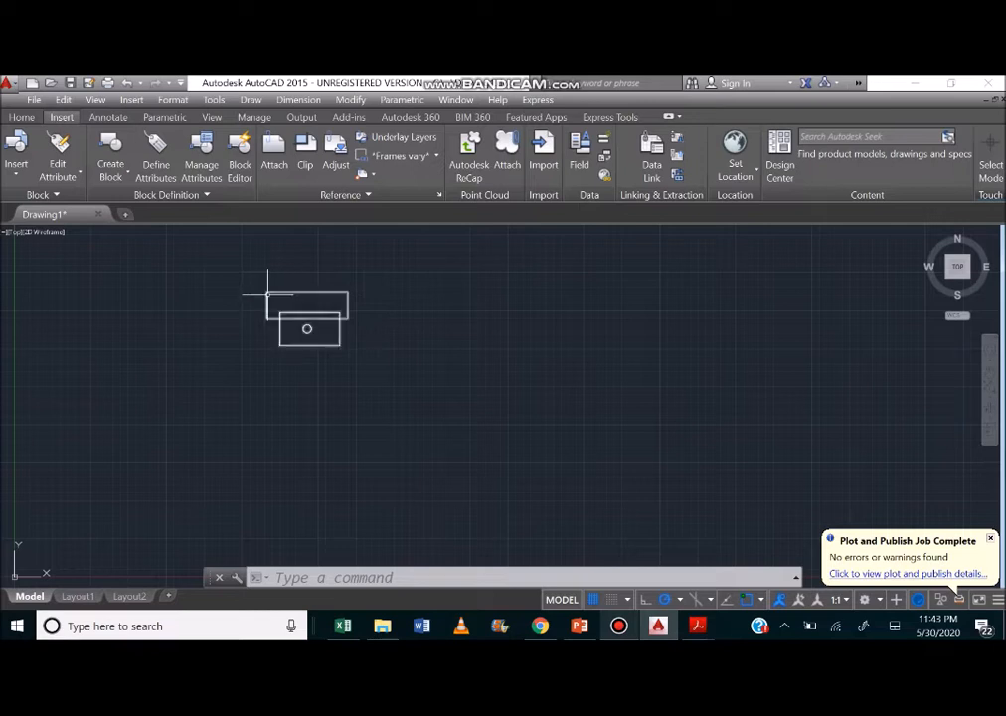
mouse_move(267, 295)
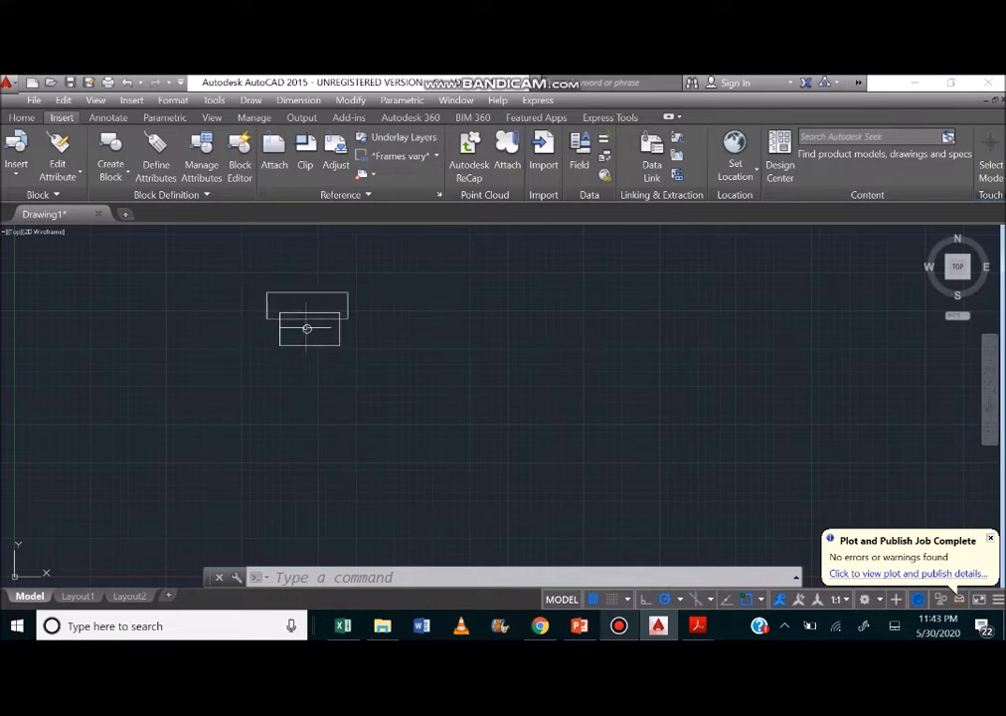
Insert a copy of the wash-basin block beside the original, level with it.
click(17, 165)
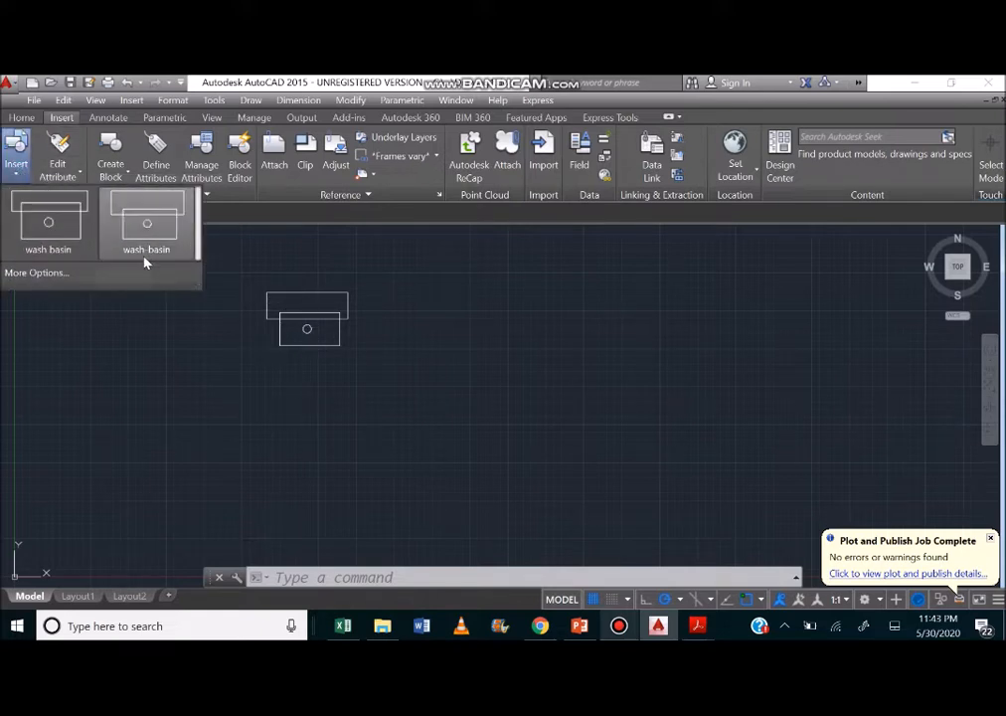
click(144, 256)
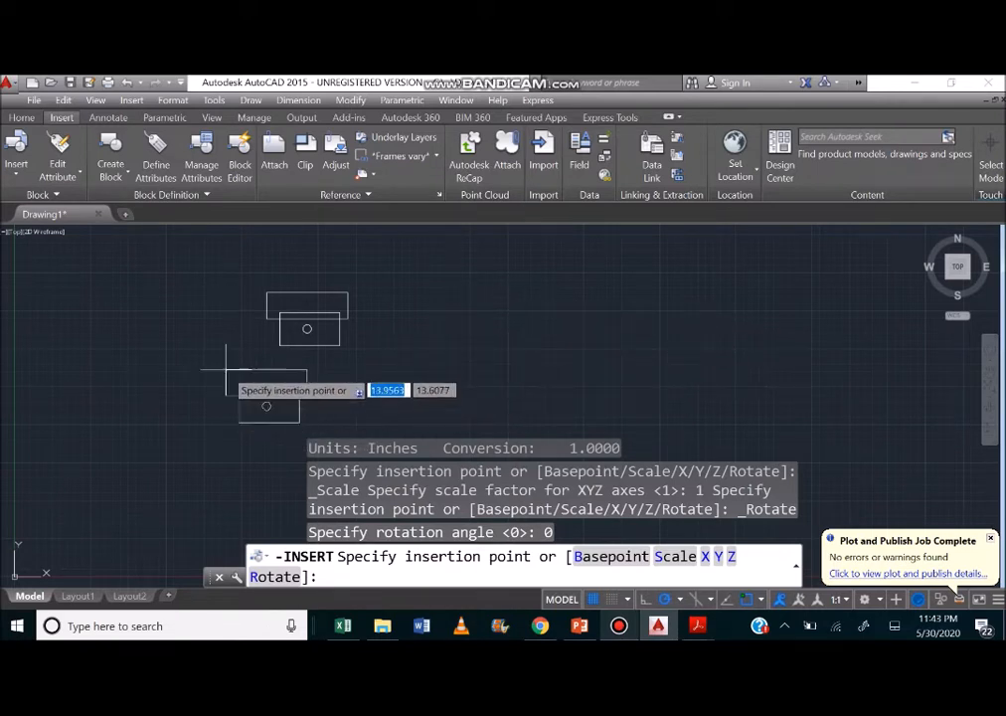
click(427, 289)
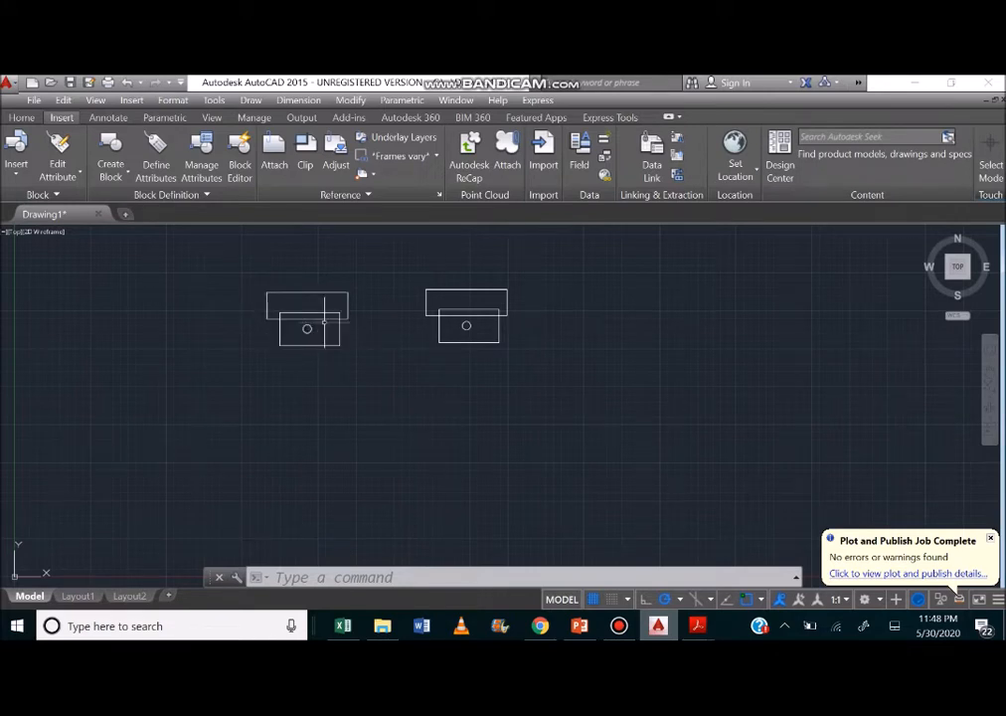
Open the original wash-basin block for in-place editing with all nested objects selected automatically.
click(343, 318)
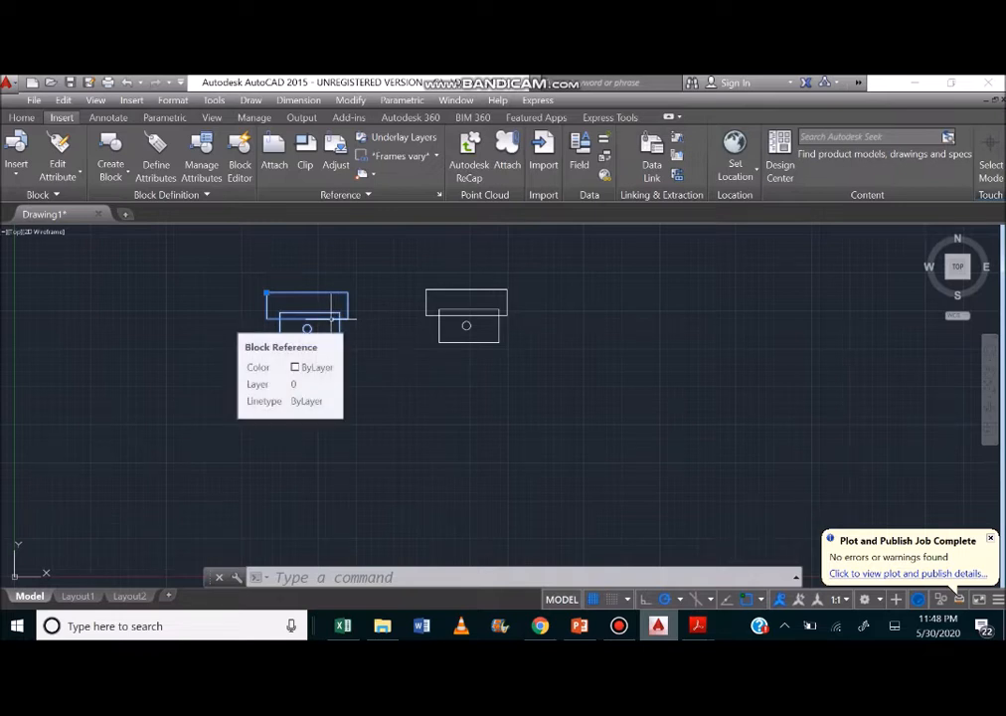
right_click(332, 317)
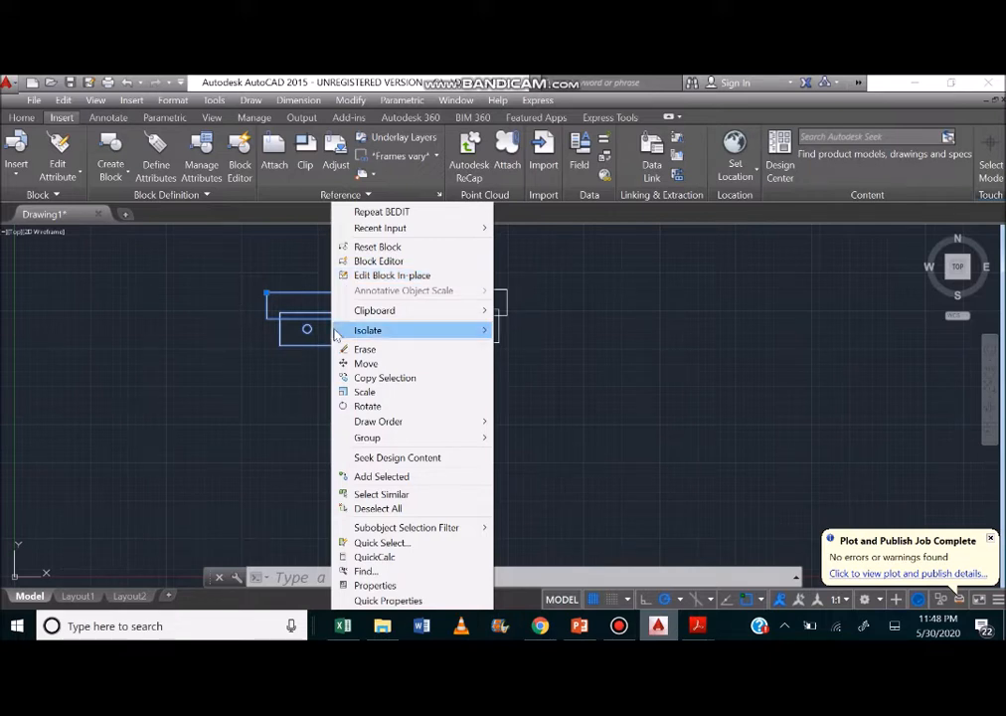
click(438, 275)
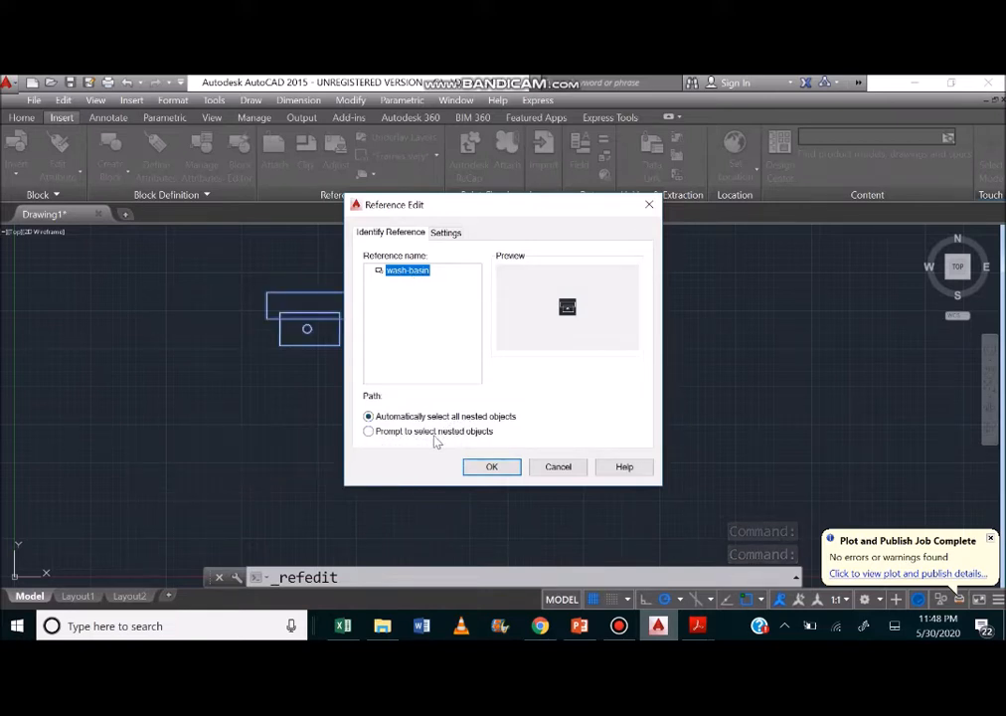
click(491, 466)
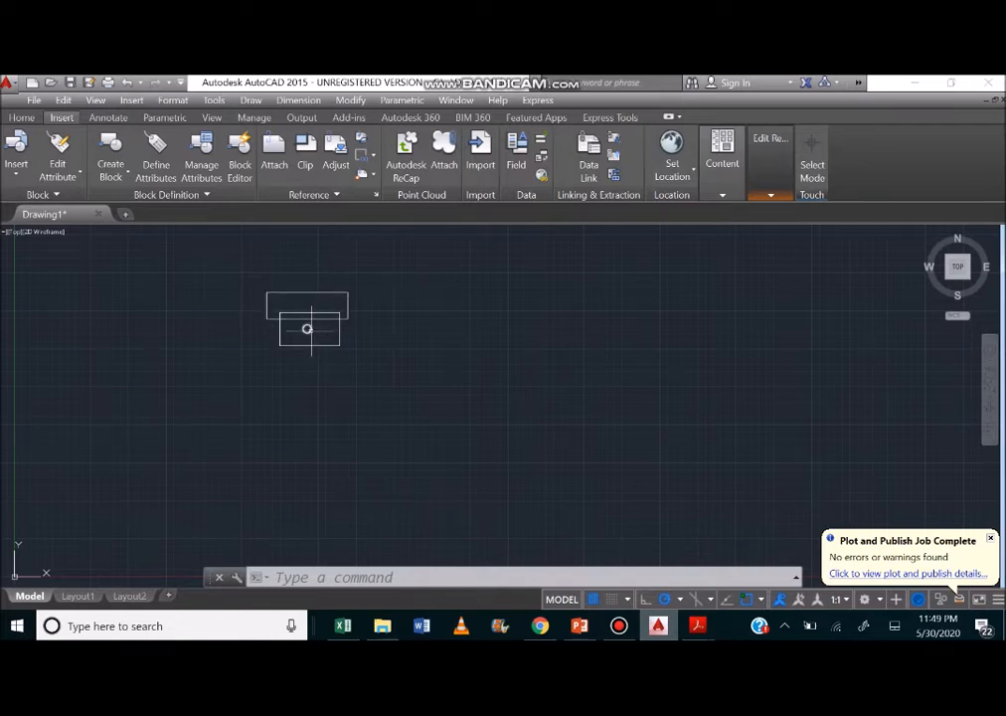
Draw a rectangle about 3.01 by 1.31 around the circle, inside the basin's lower rectangle.
click(20, 116)
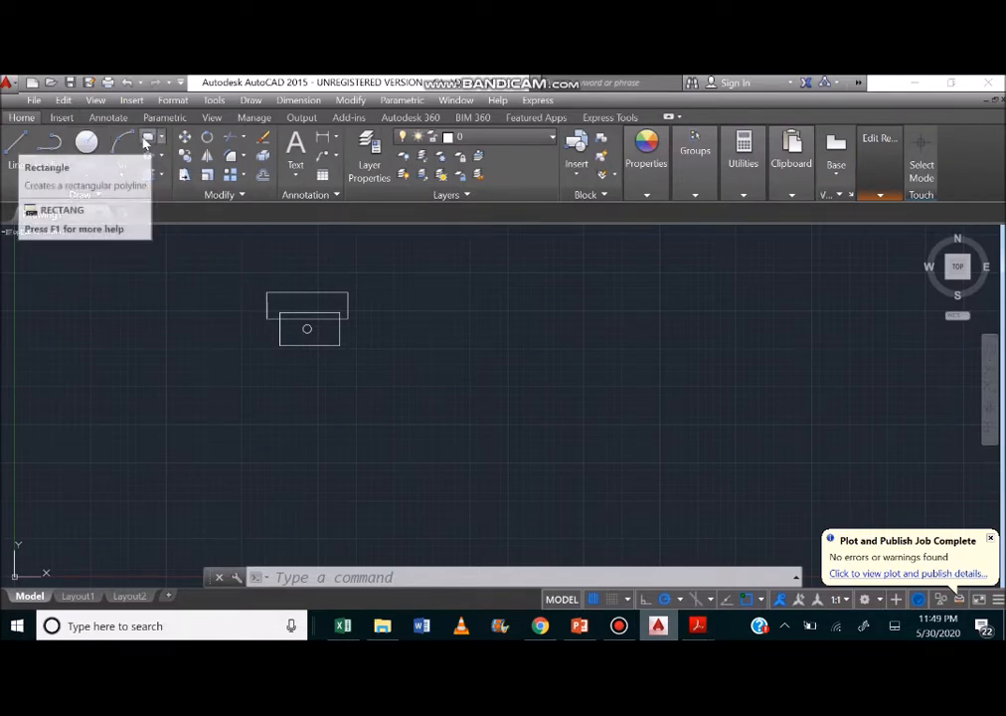
click(148, 137)
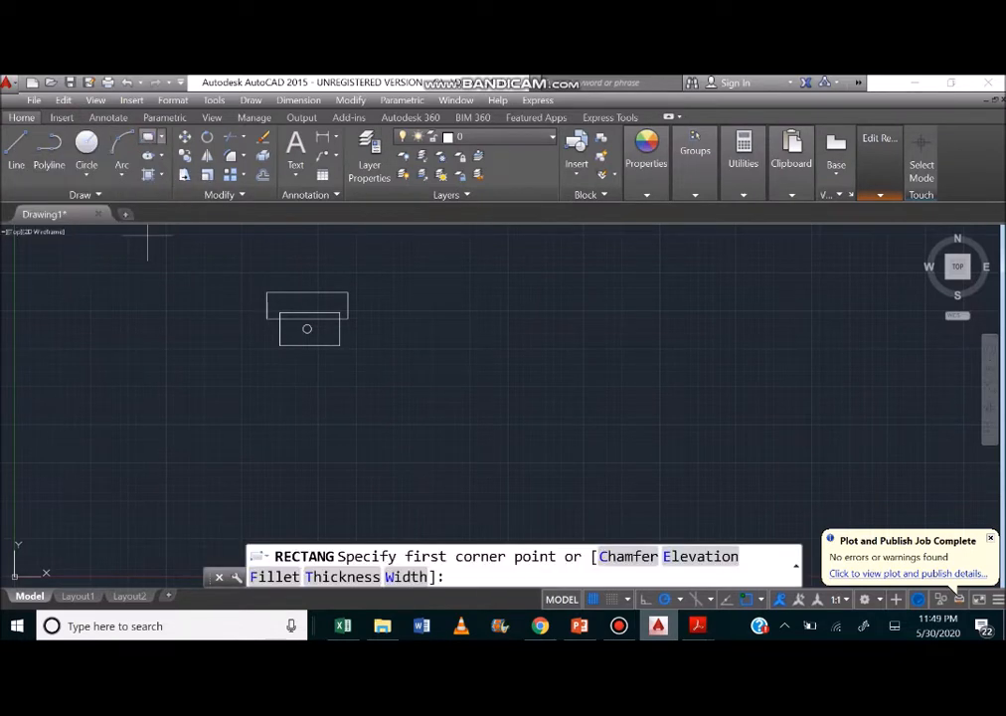
click(303, 328)
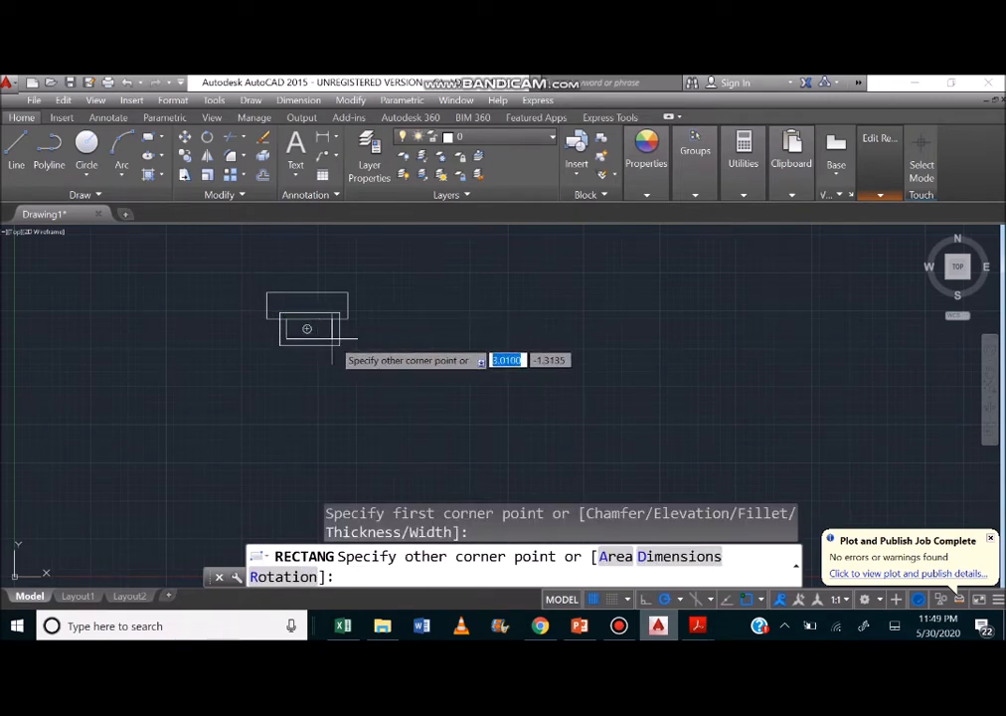
click(336, 343)
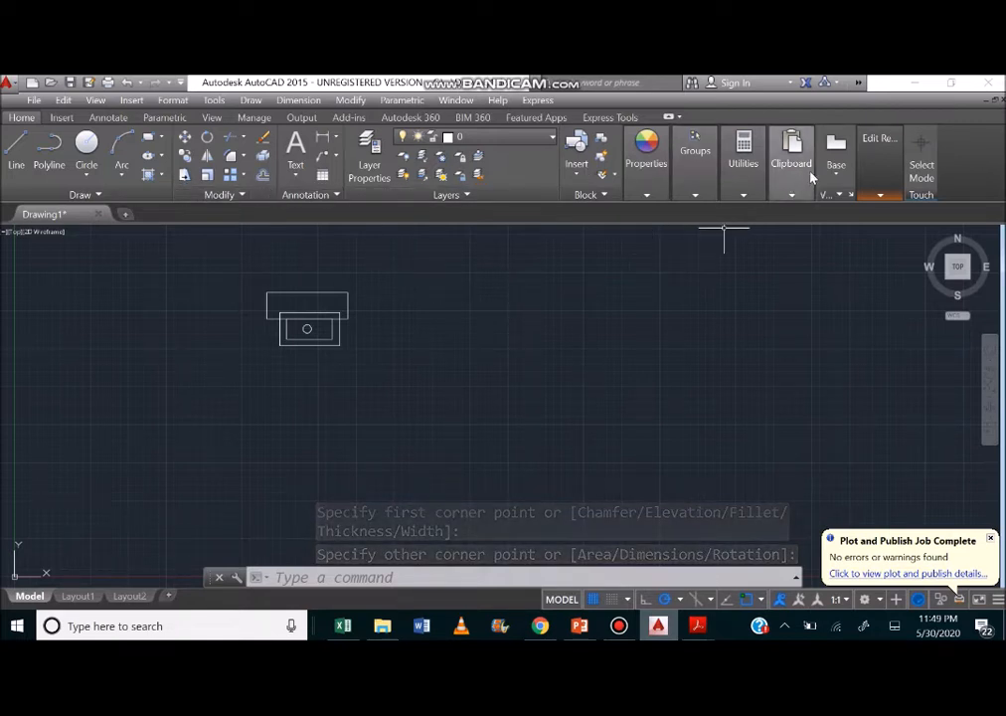
Save the in-place edits back to the wash-basin block definition.
click(878, 165)
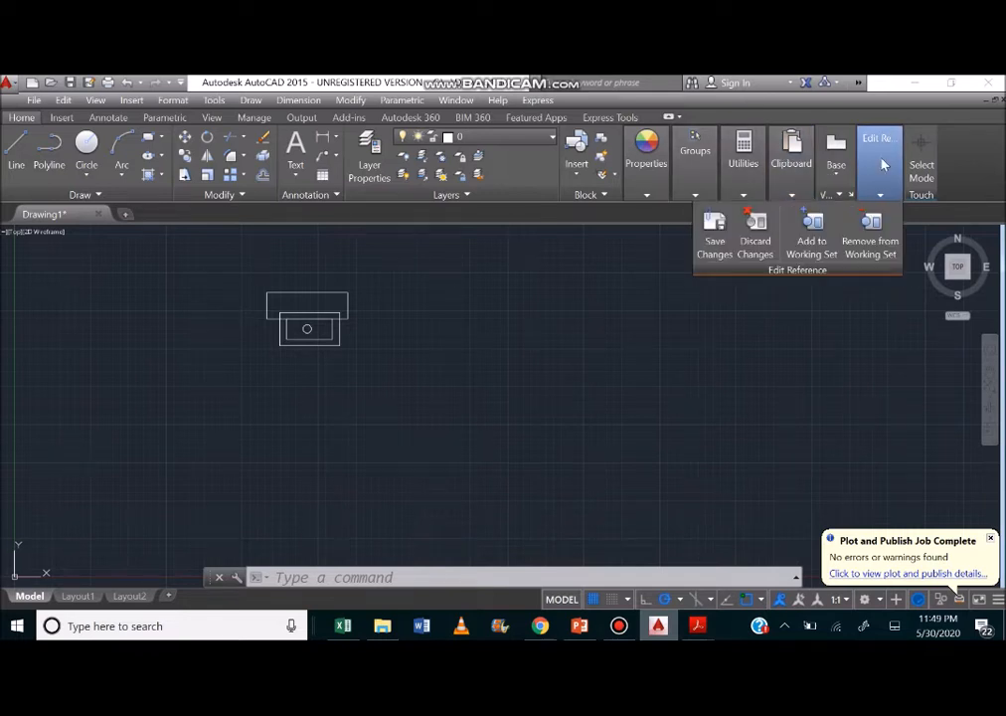
click(716, 239)
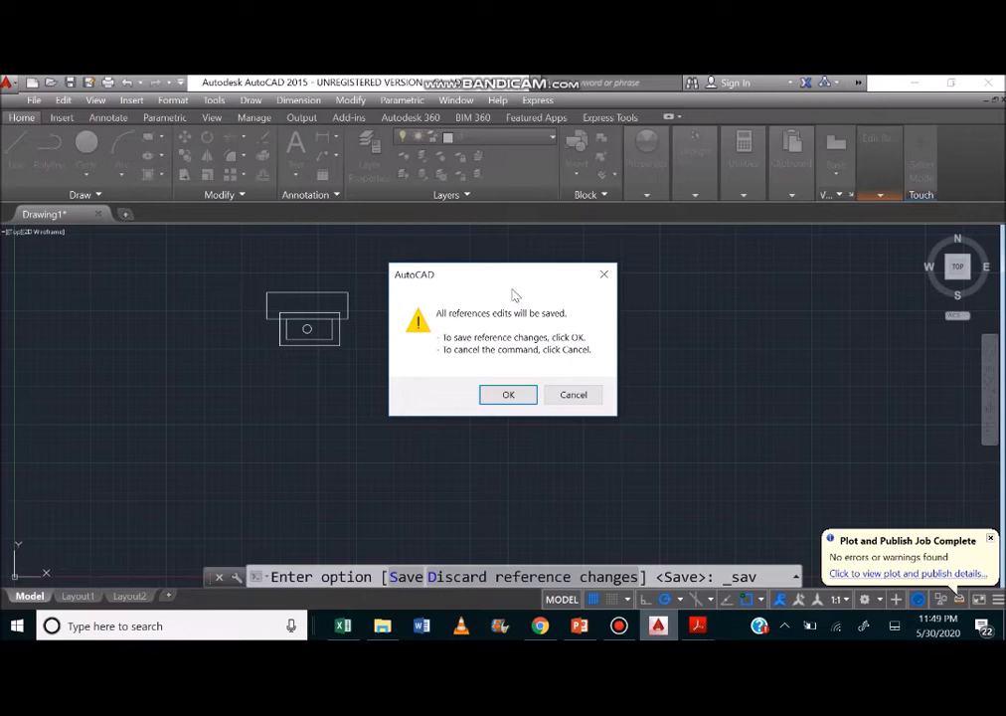
drag(495, 282, 479, 267)
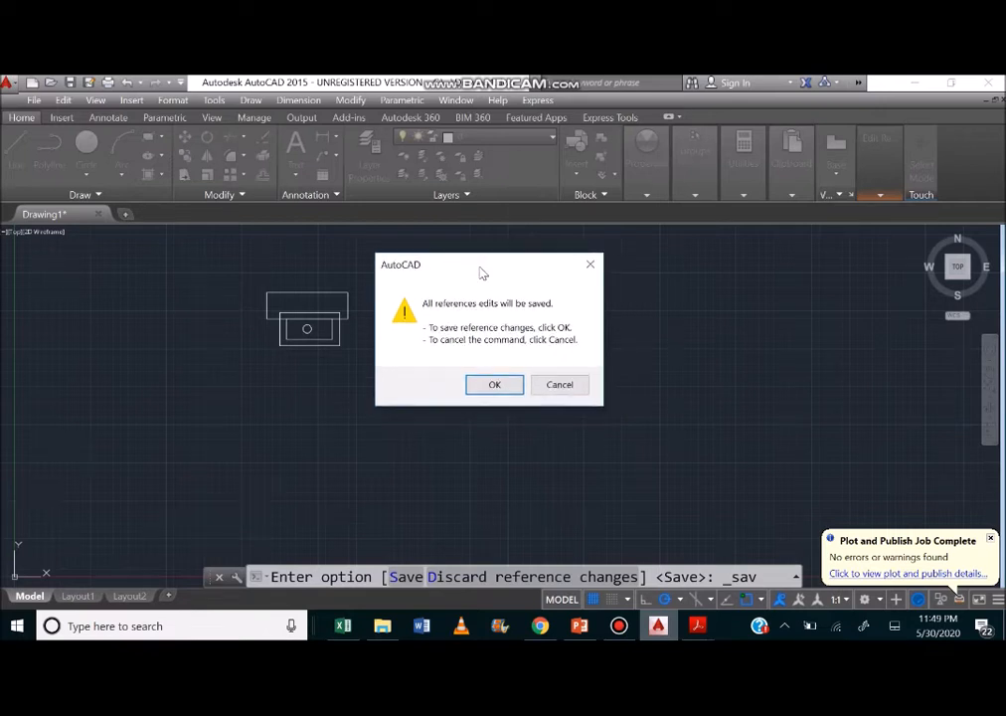
click(488, 384)
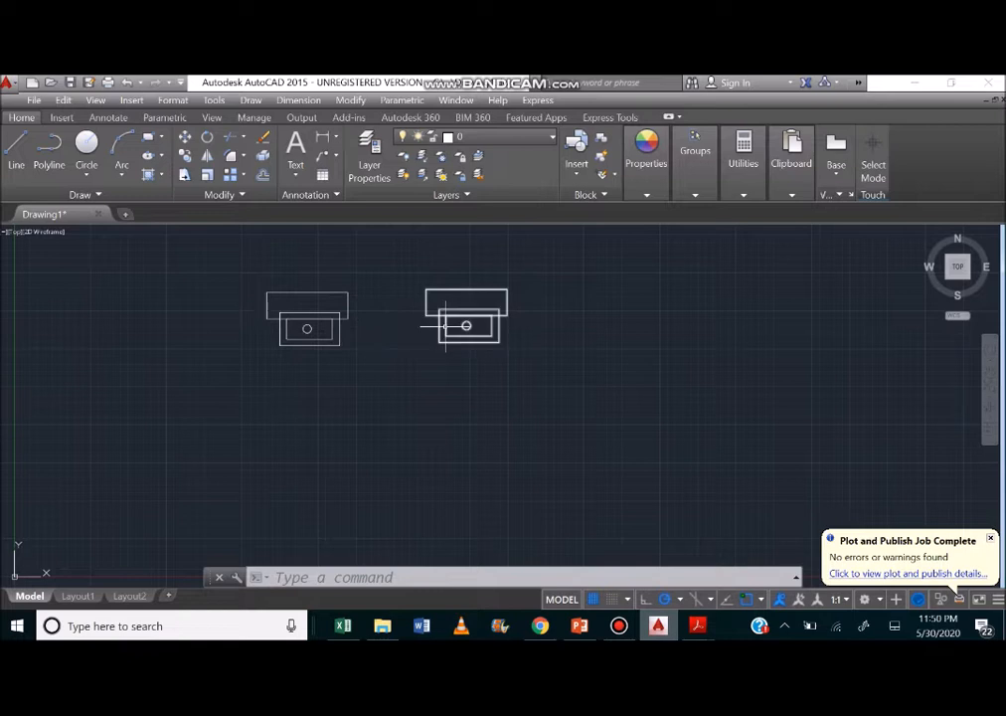
mouse_move(446, 325)
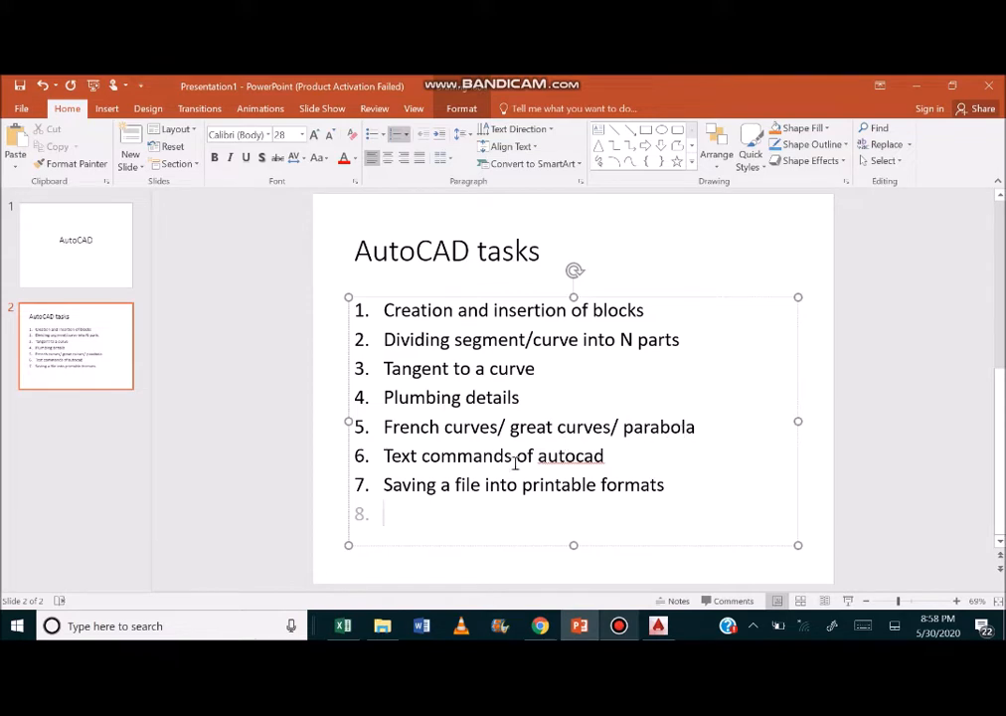
Switch to the Excel workbook and clear the concatenated coordinates in column C.
click(348, 625)
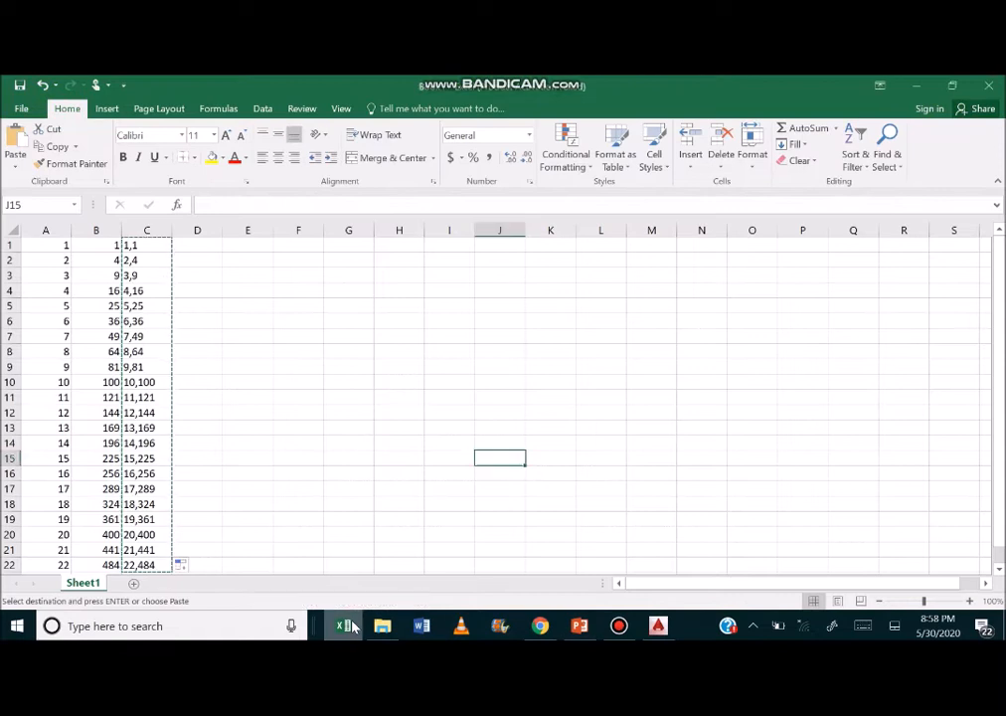
click(139, 229)
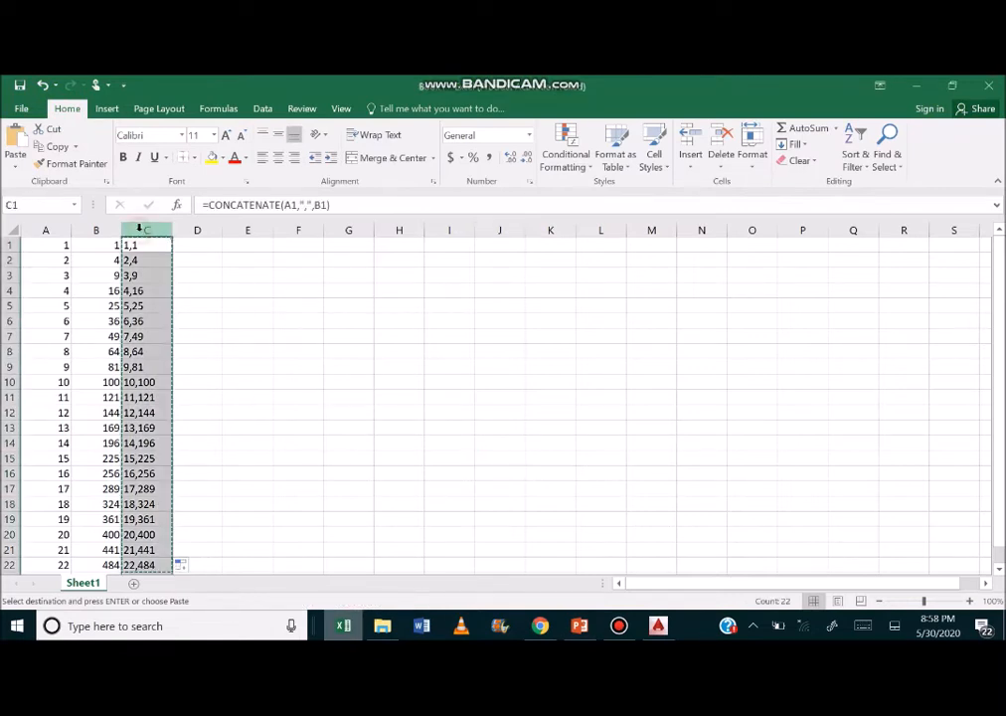
key(Delete)
Examine the x values in column A and the formulas that square them in column B.
key(Left)
key(Left)
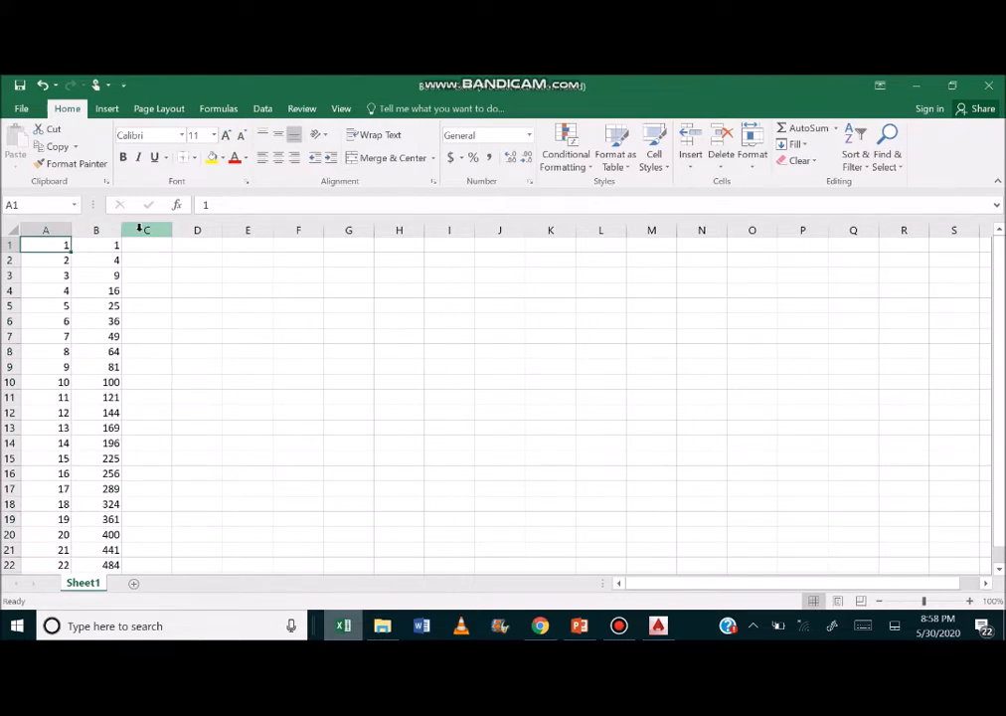
key(Down)
key(Down)
key(Down)
key(Down)
key(Down)
key(Down)
key(Down)
key(Down)
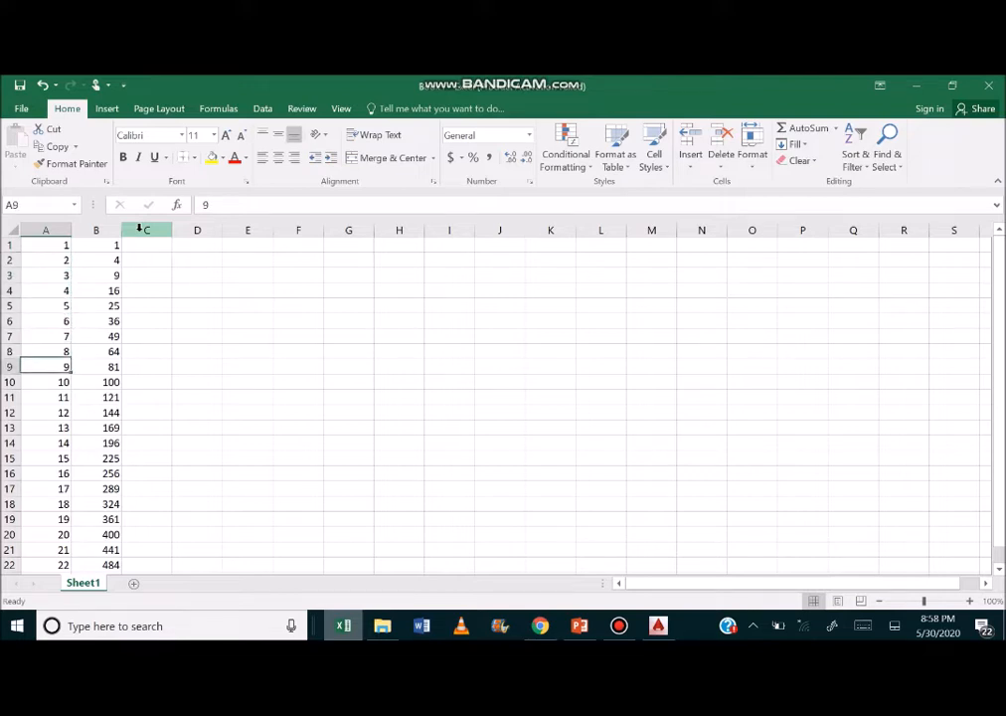
key(Up)
key(Up)
key(Up)
key(Up)
key(Up)
key(Up)
key(Up)
key(Up)
key(Right)
key(Down)
key(Down)
key(Down)
key(Down)
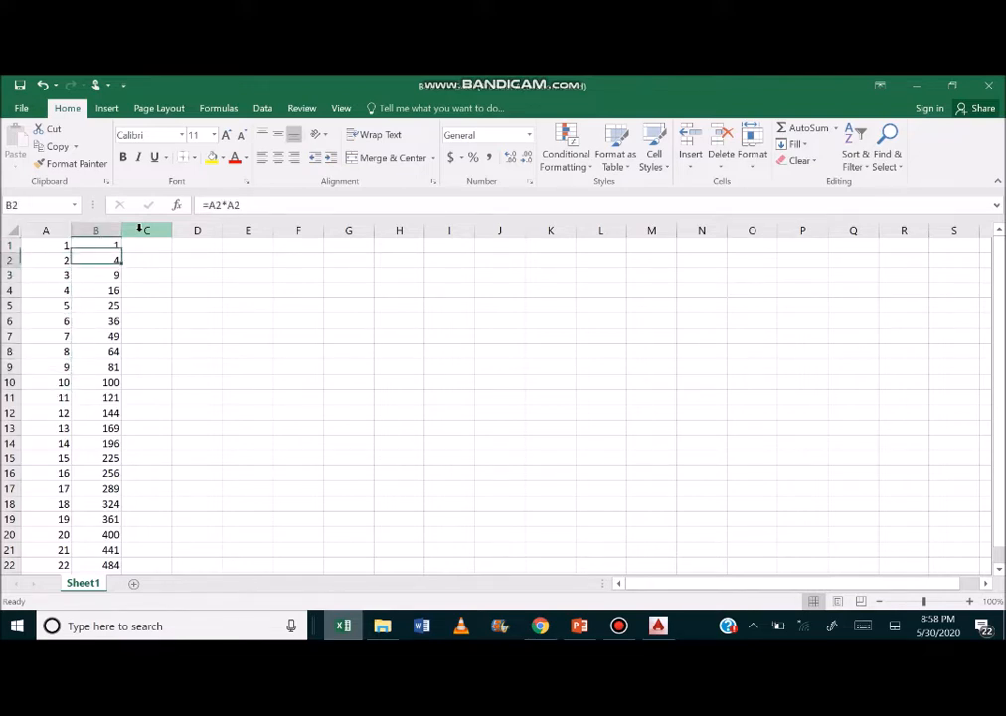
key(Down)
key(Down)
key(Down)
key(Down)
key(Down)
key(Down)
key(Down)
key(Down)
key(Down)
key(Down)
key(Down)
key(Down)
key(Down)
key(Up)
key(Up)
key(Up)
key(Up)
key(Up)
key(Up)
key(Up)
key(Up)
key(Up)
key(Up)
key(Up)
key(Up)
key(Up)
key(Up)
key(Up)
key(Up)
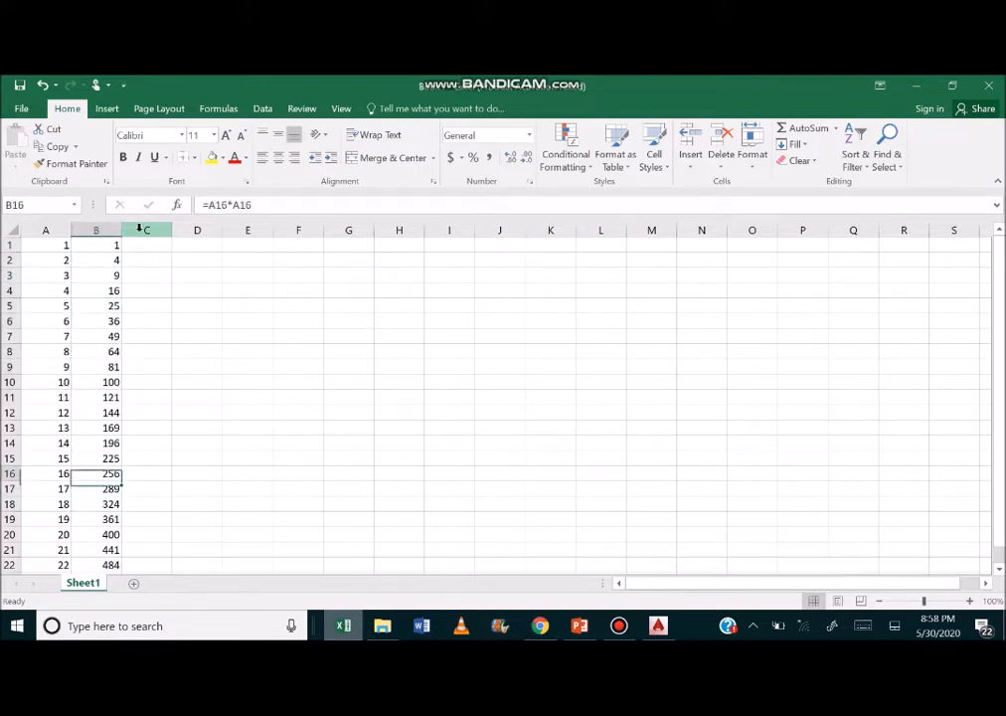
key(Up)
key(Left)
key(Right)
key(Left)
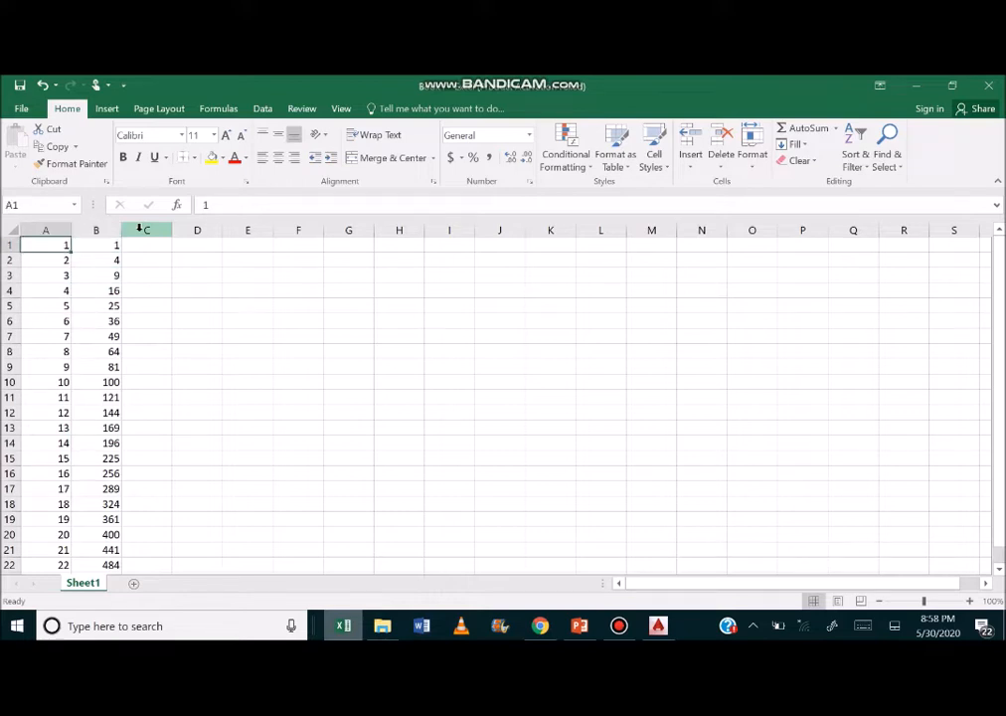
key(Down)
key(Down)
key(Up)
key(Up)
key(Right)
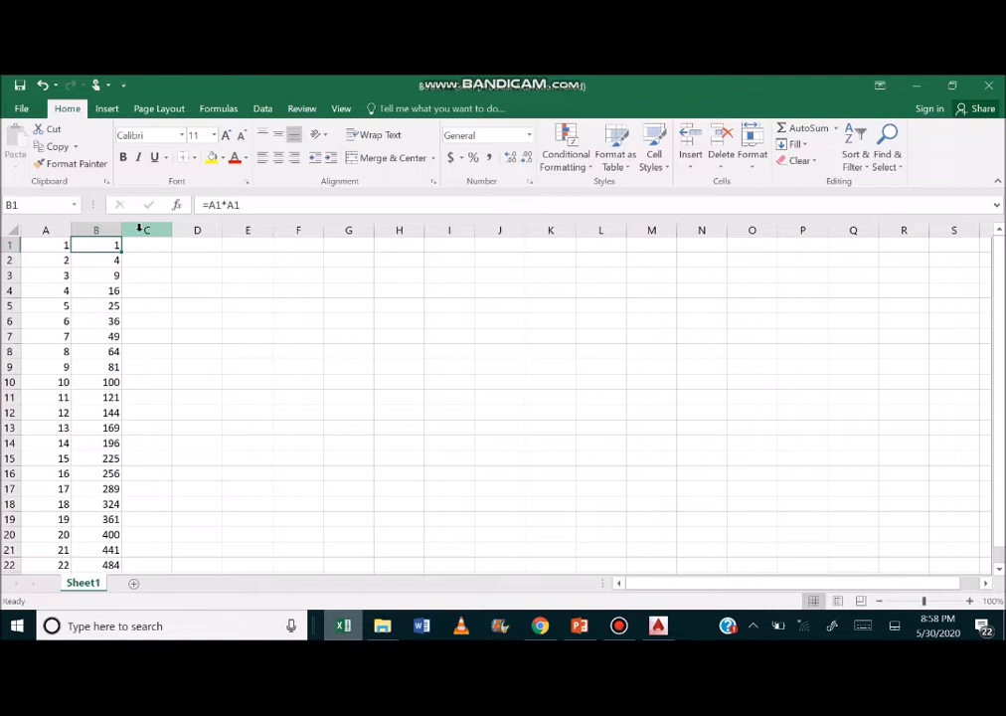
Re-enter the formula =A1*A1 in cell B1 and fill it down column B.
click(321, 205)
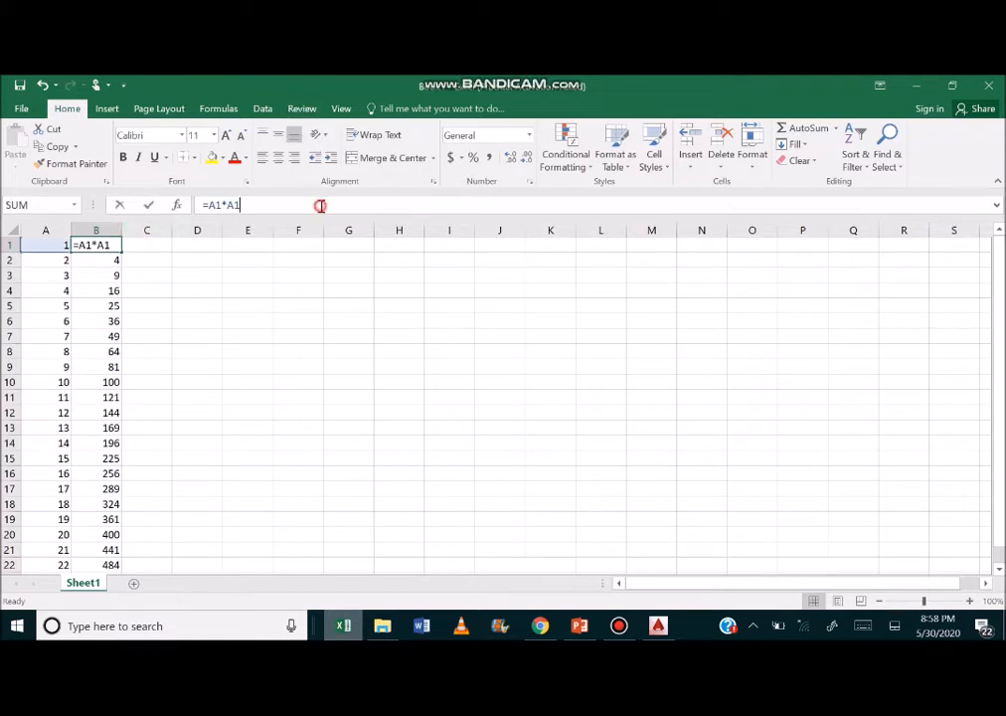
key(Return)
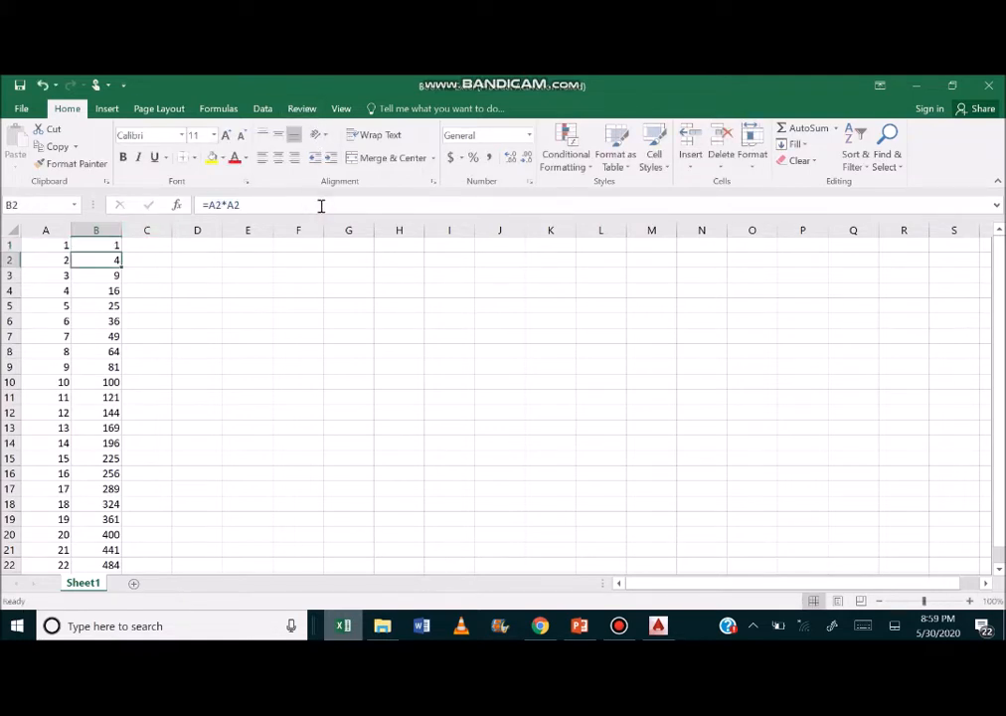
click(89, 246)
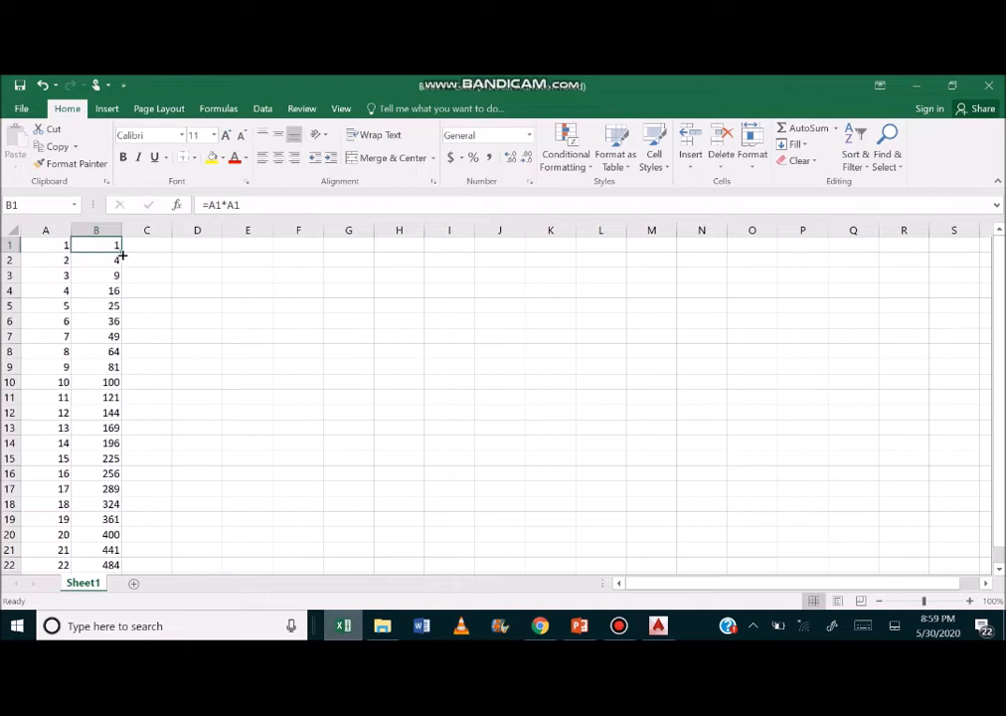
double_click(120, 253)
click(108, 410)
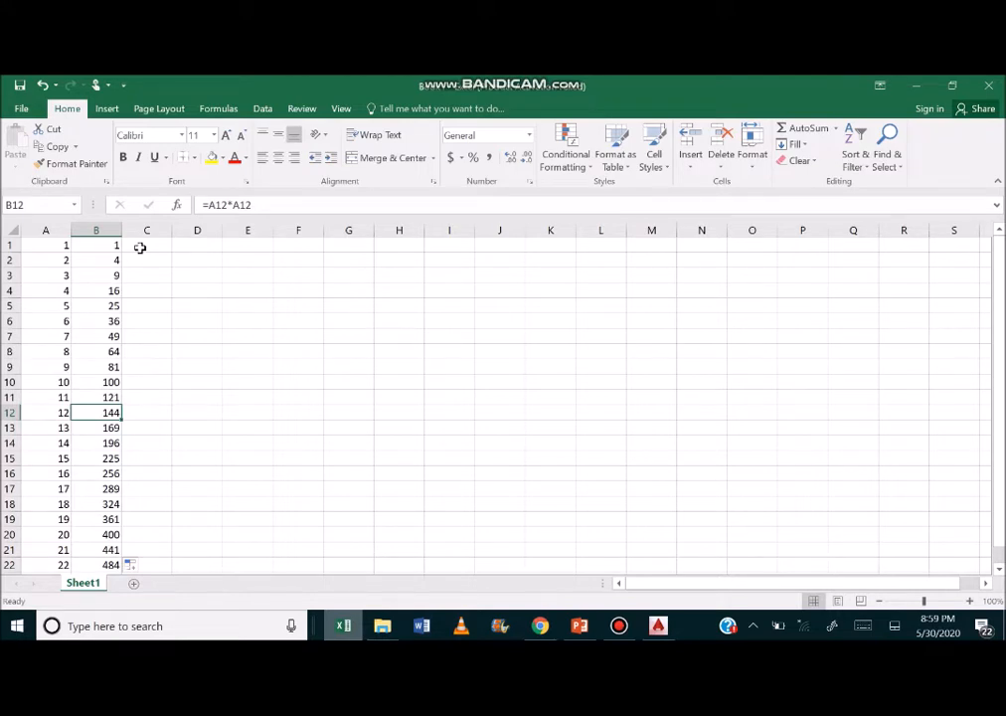
Enter the sample coordinate pair 1,1 in cell C1, then clear the cell.
click(140, 247)
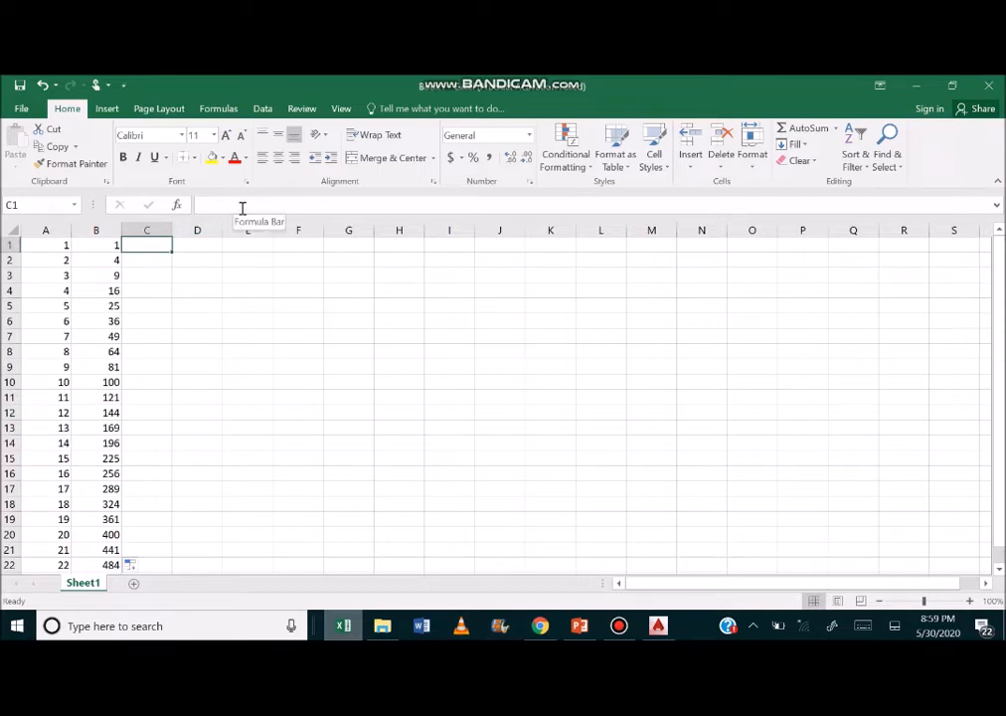
click(242, 207)
text(1,1)
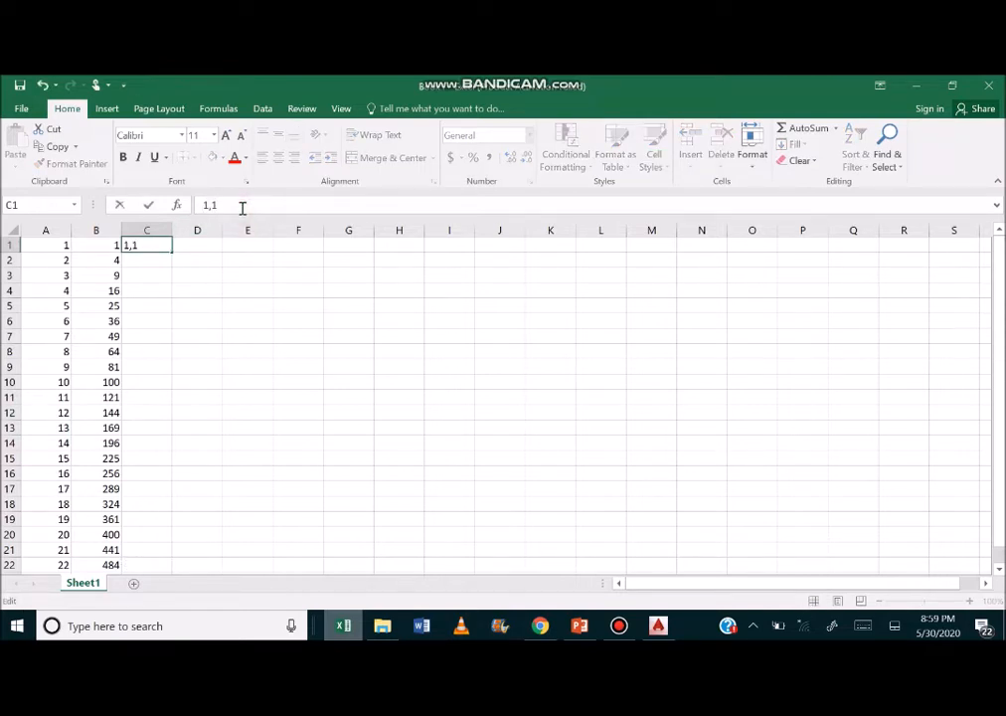
key(Return)
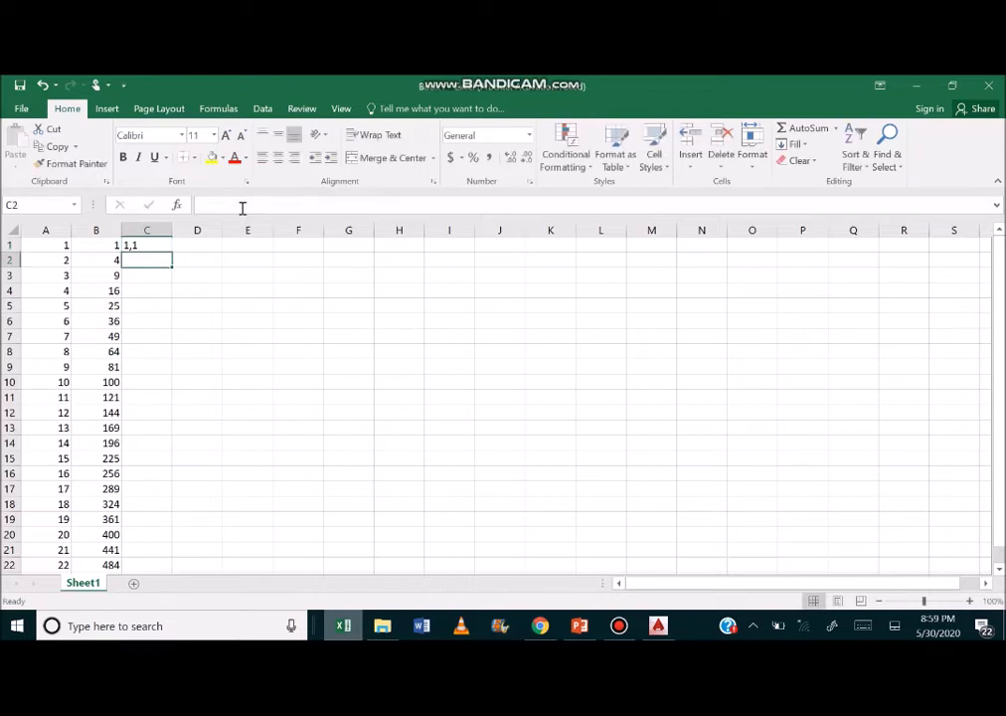
key(Left)
key(Up)
key(Right)
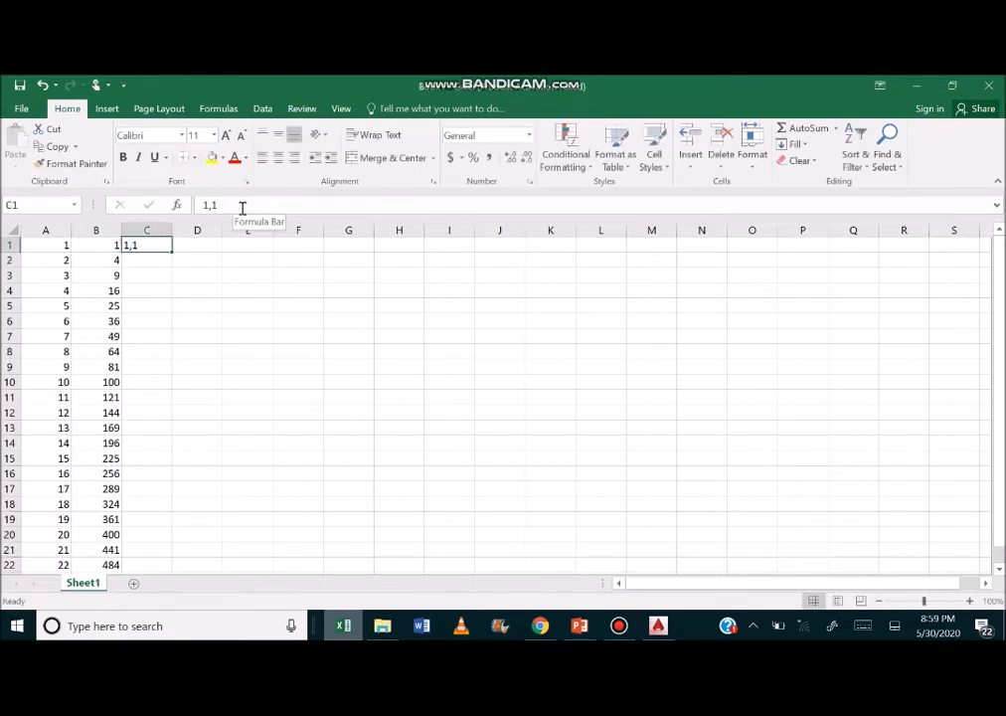
key(Delete)
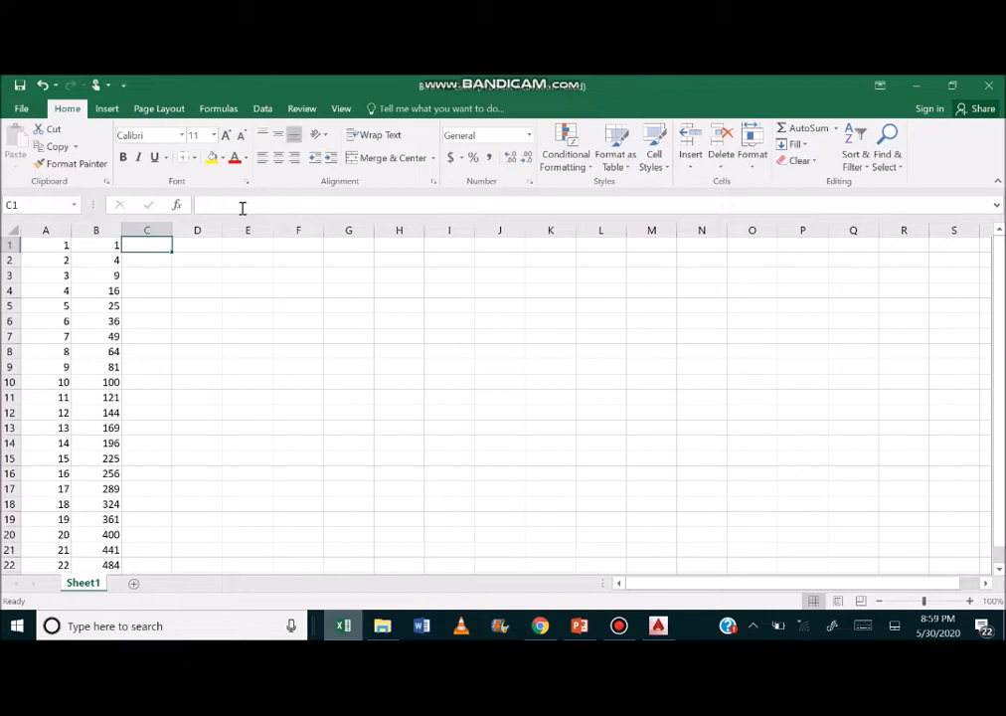
text(co)
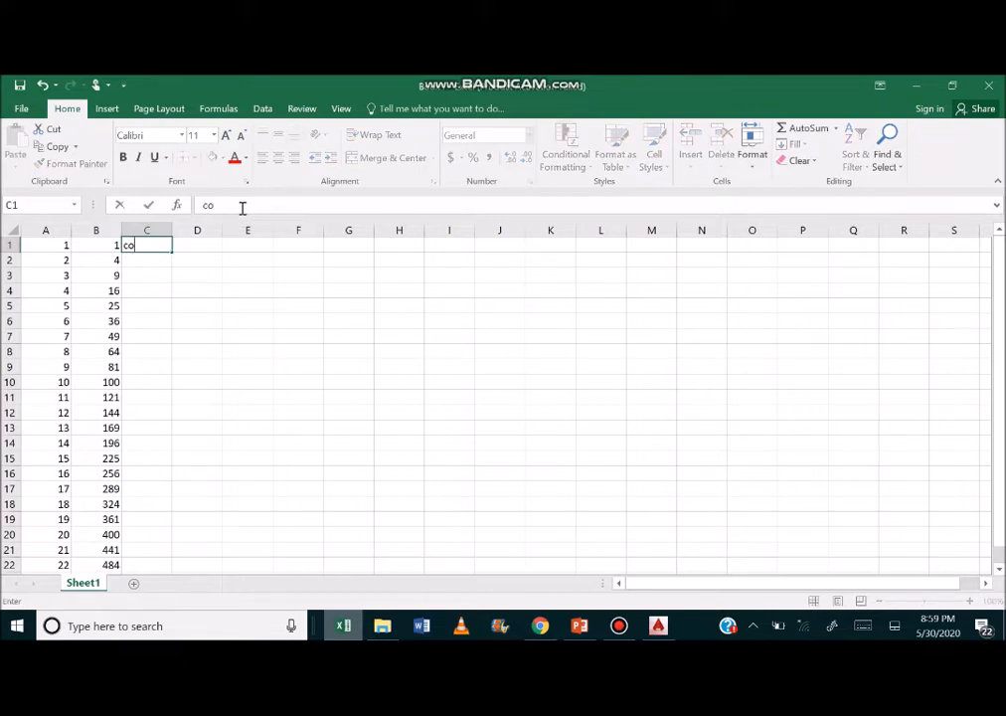
text(ncatenate()
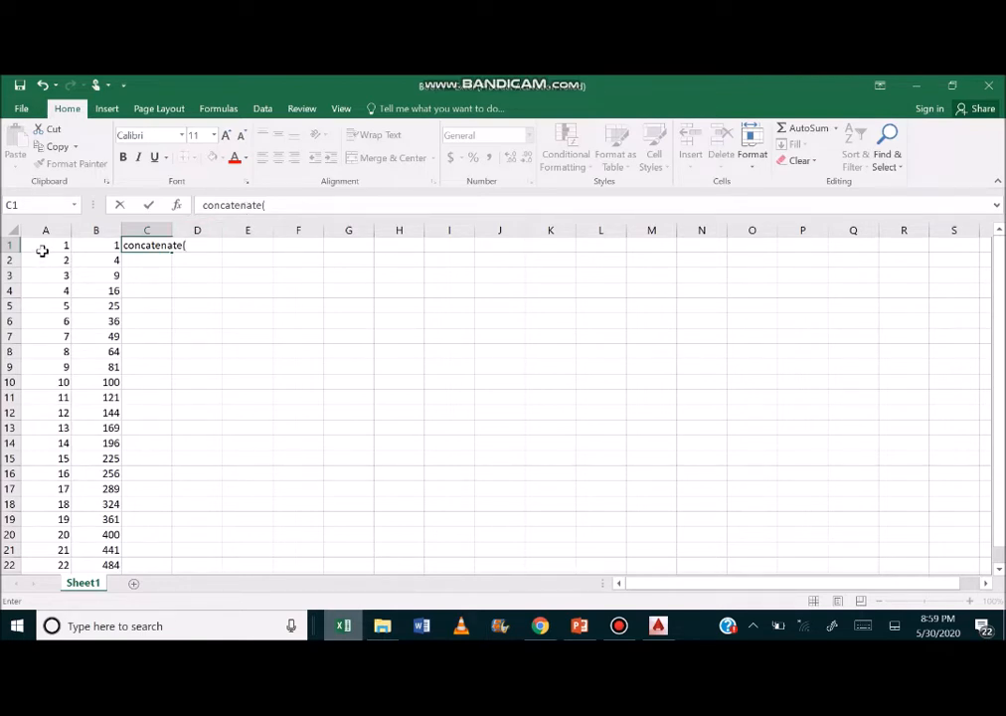
click(301, 210)
key(BackSpace)
key(BackSpace)
key(BackSpace)
key(BackSpace)
key(BackSpace)
key(BackSpace)
key(BackSpace)
key(BackSpace)
key(BackSpace)
key(BackSpace)
key(BackSpace)
key(BackSpace)
key(Return)
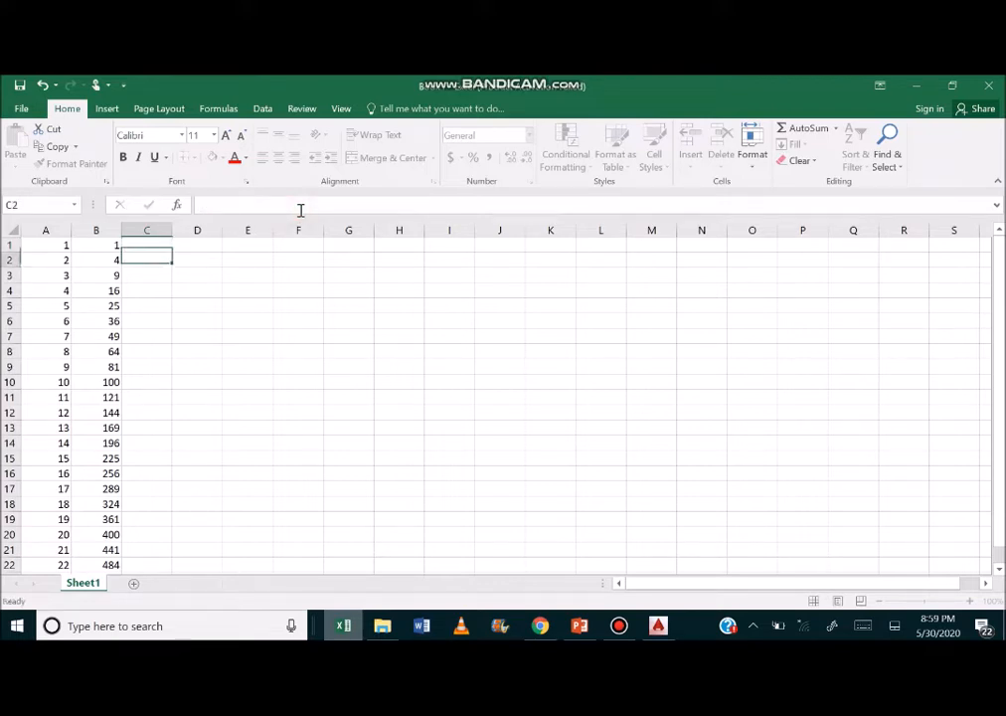
key(Up)
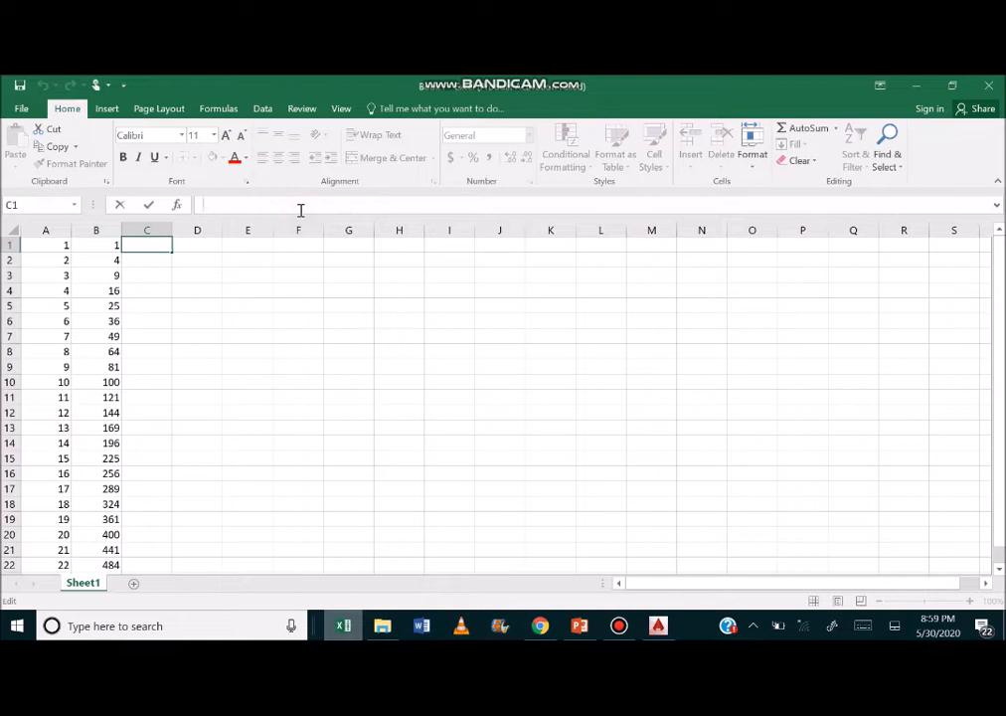
Enter the formula =CONCATENATE(A1,B1) in cell C1.
text(=con)
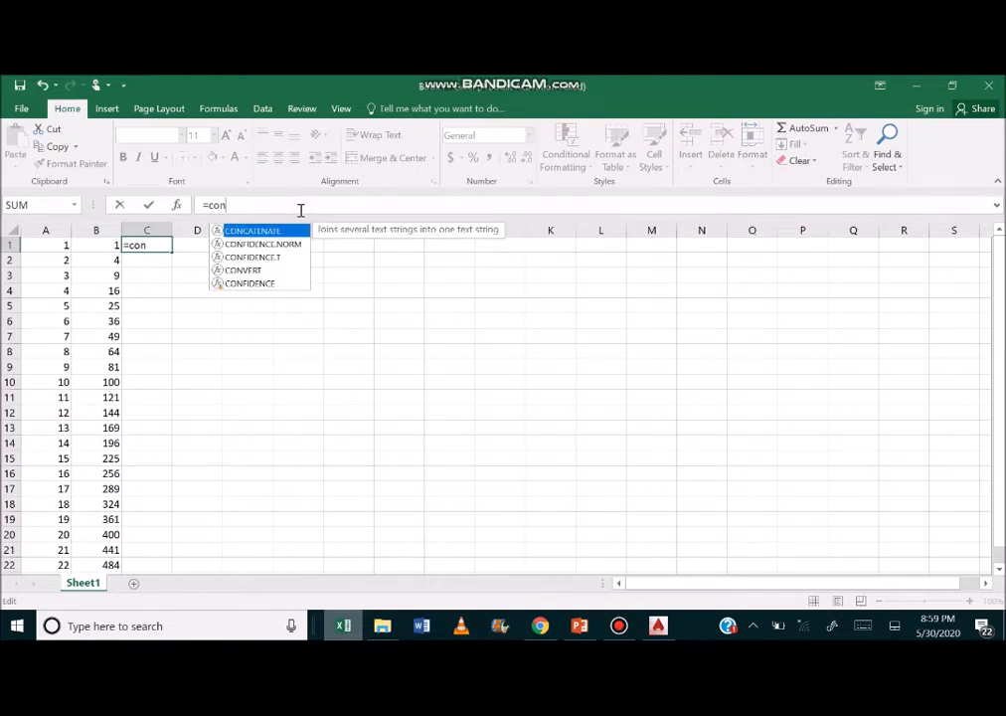
text(catenate)
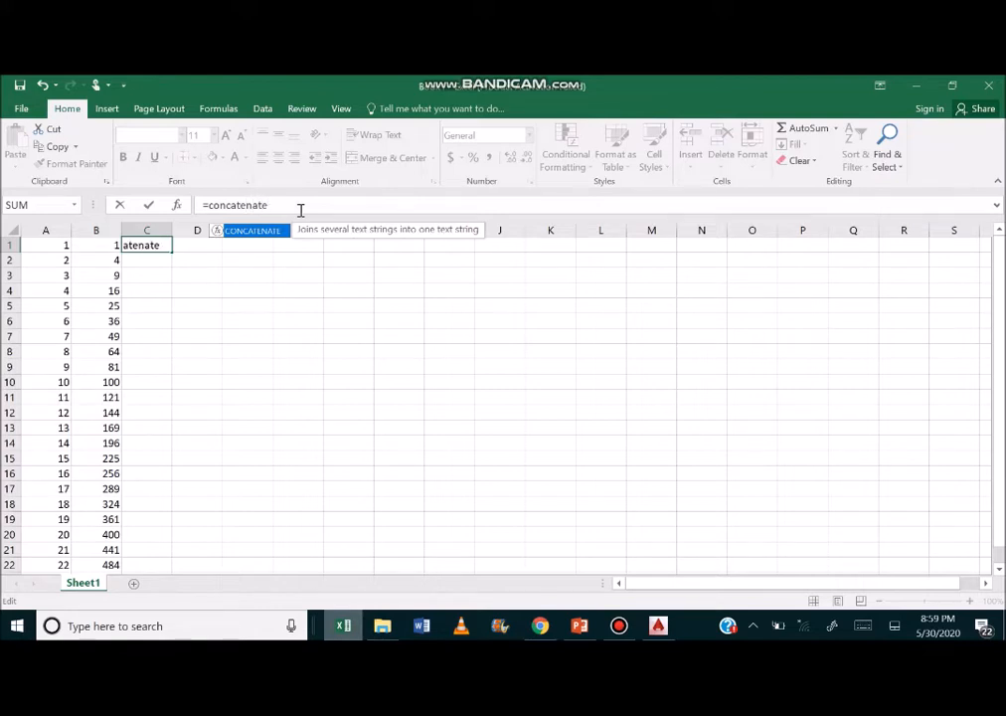
text(()
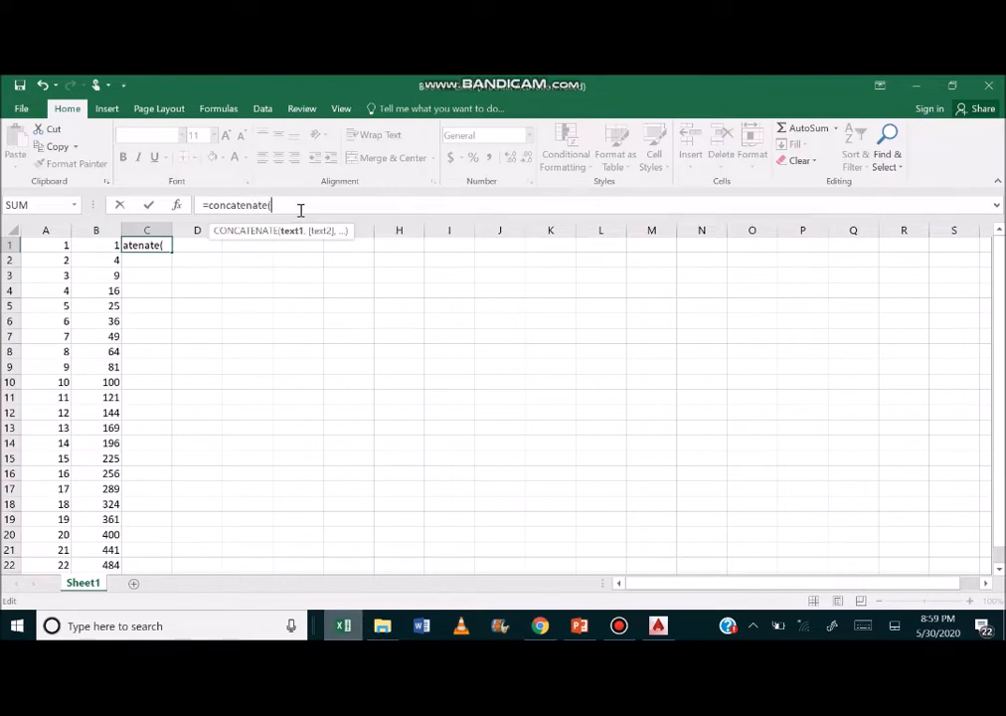
click(47, 244)
text(,)
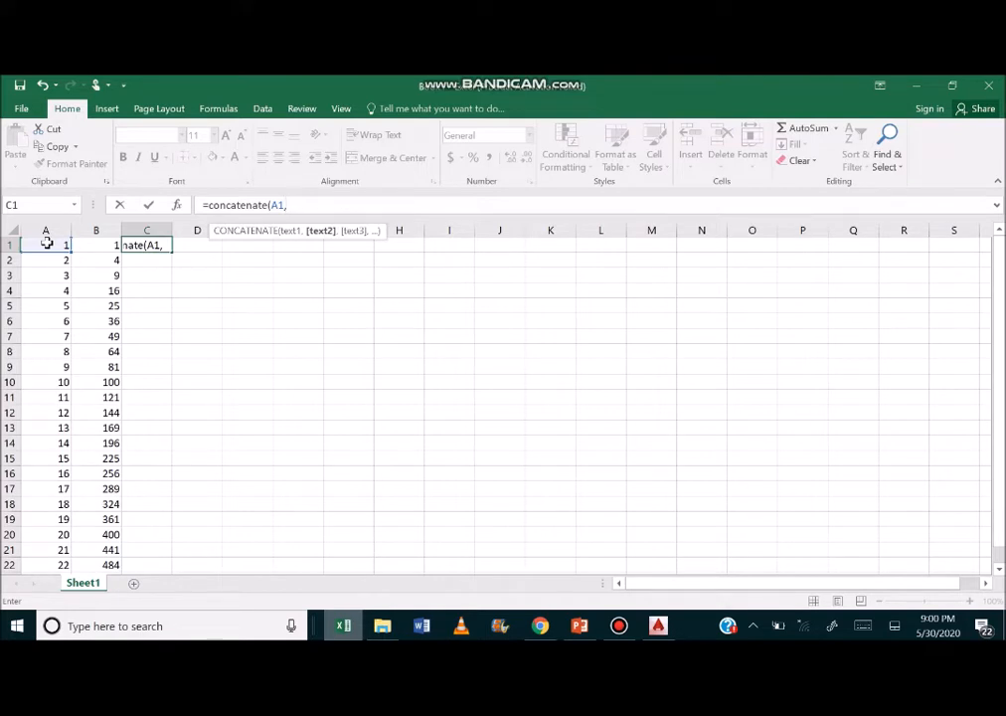
click(96, 249)
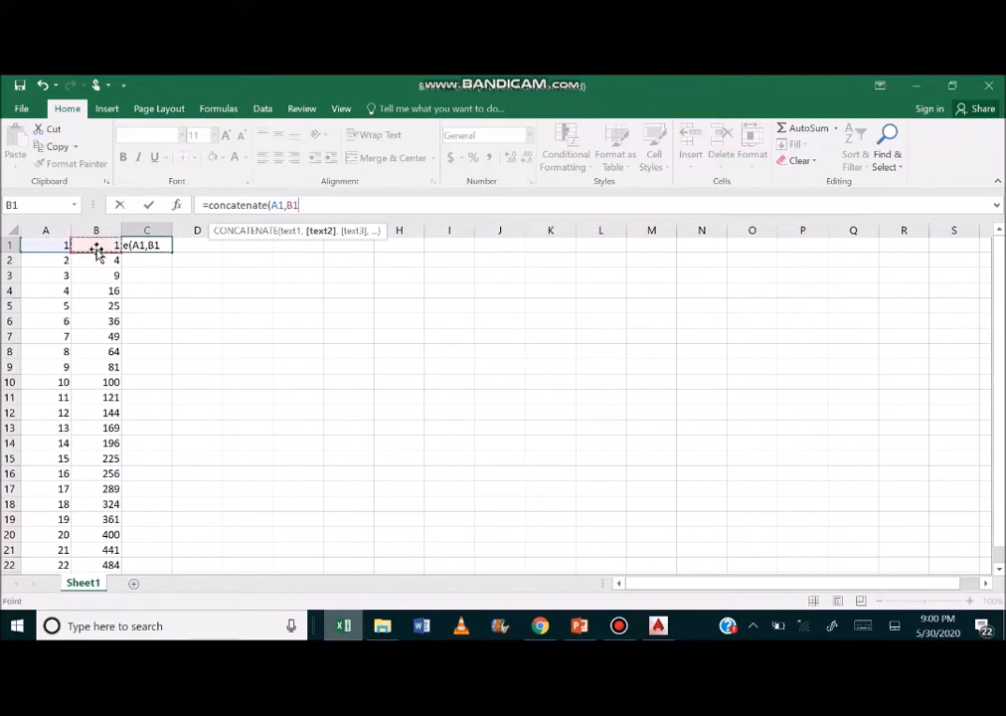
text())
key(Return)
key(Up)
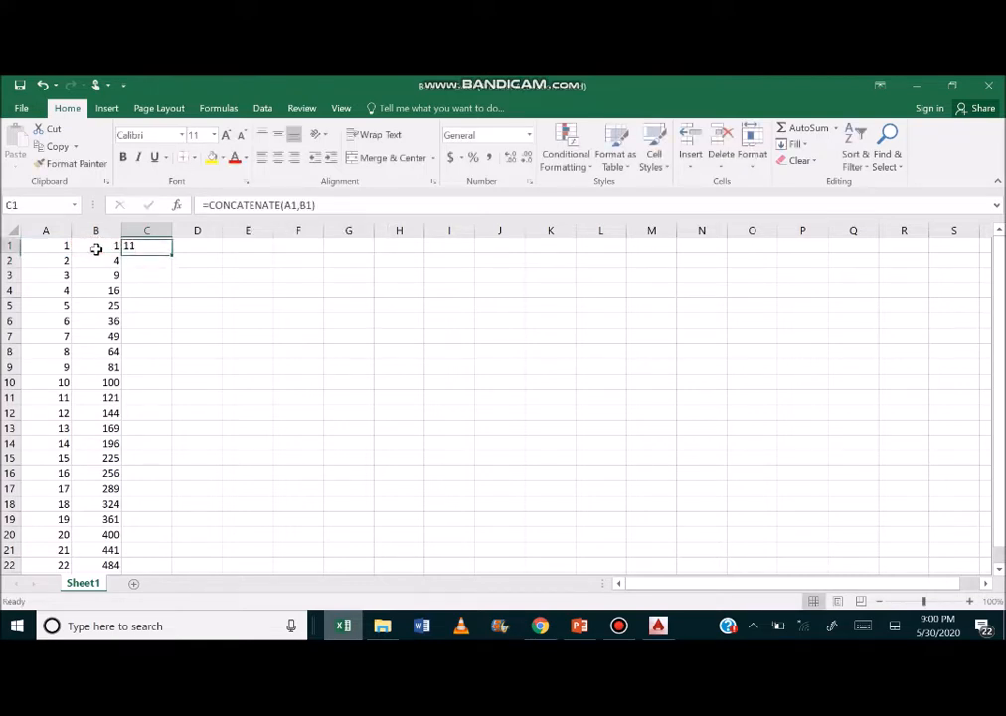
Add a quoted comma between the two references in C1 so the formula reads =CONCATENATE(A1,",",B1).
click(303, 205)
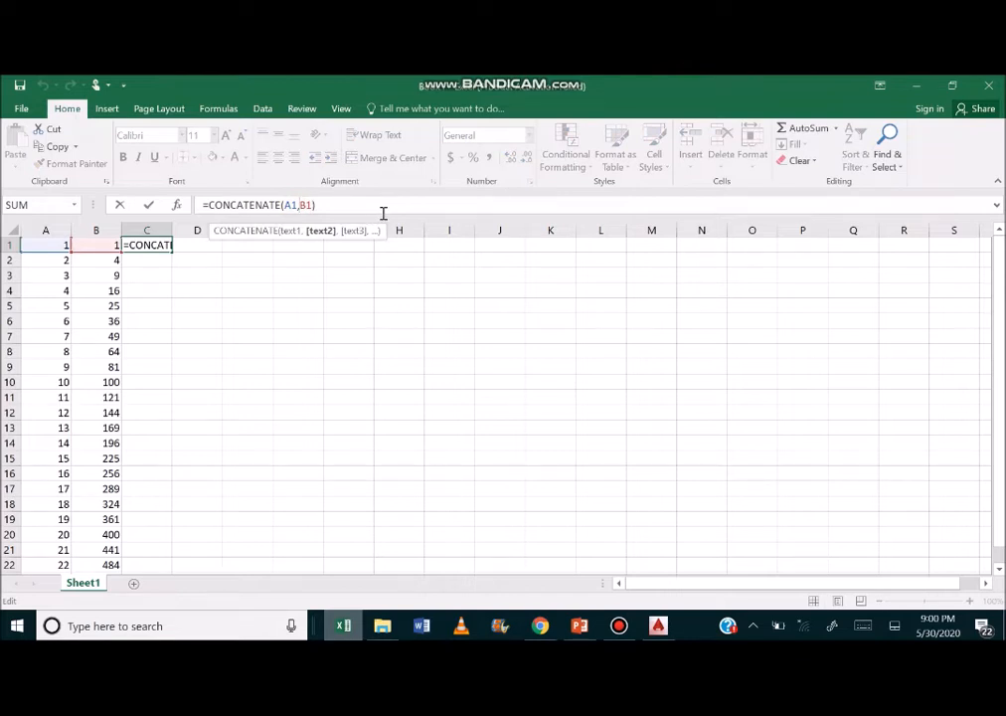
text(",)
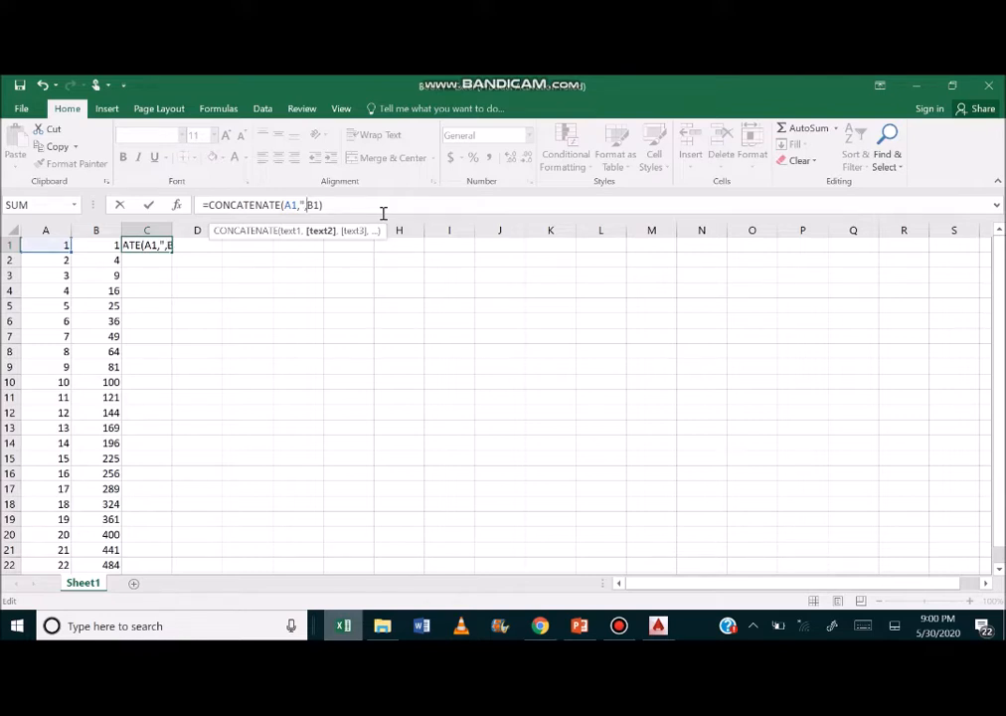
text( ",)
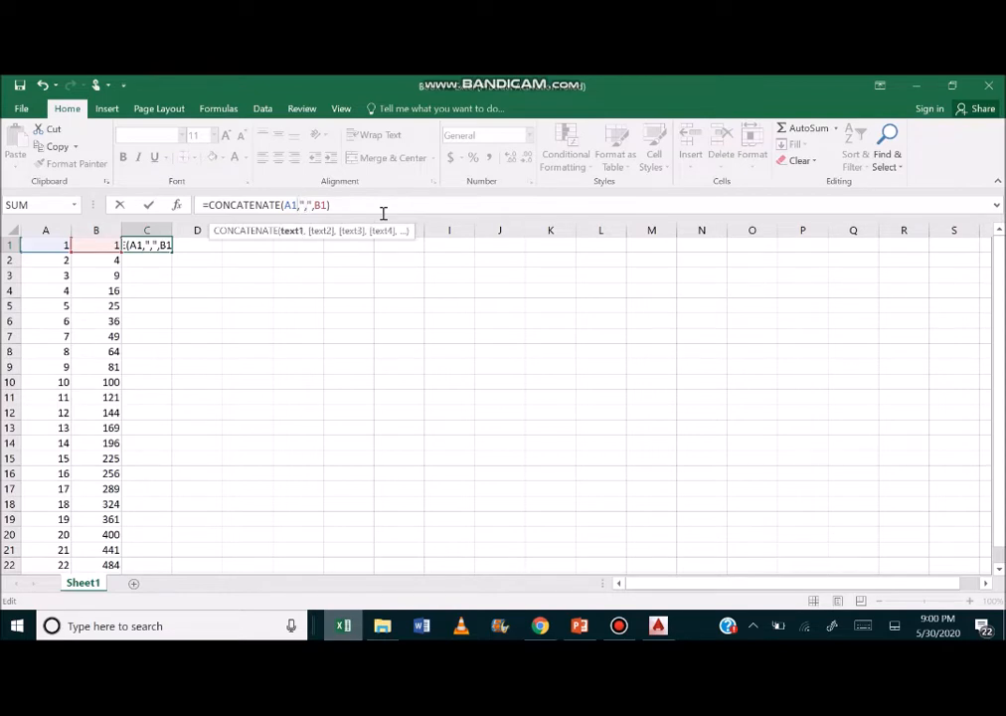
key(Left)
key(Left)
key(Right)
key(Left)
key(Right)
key(Left)
key(Right)
key(Right)
key(Left)
key(Right)
key(Right)
key(Right)
key(Left)
key(Left)
key(Left)
key(Left)
key(Left)
key(Return)
key(Up)
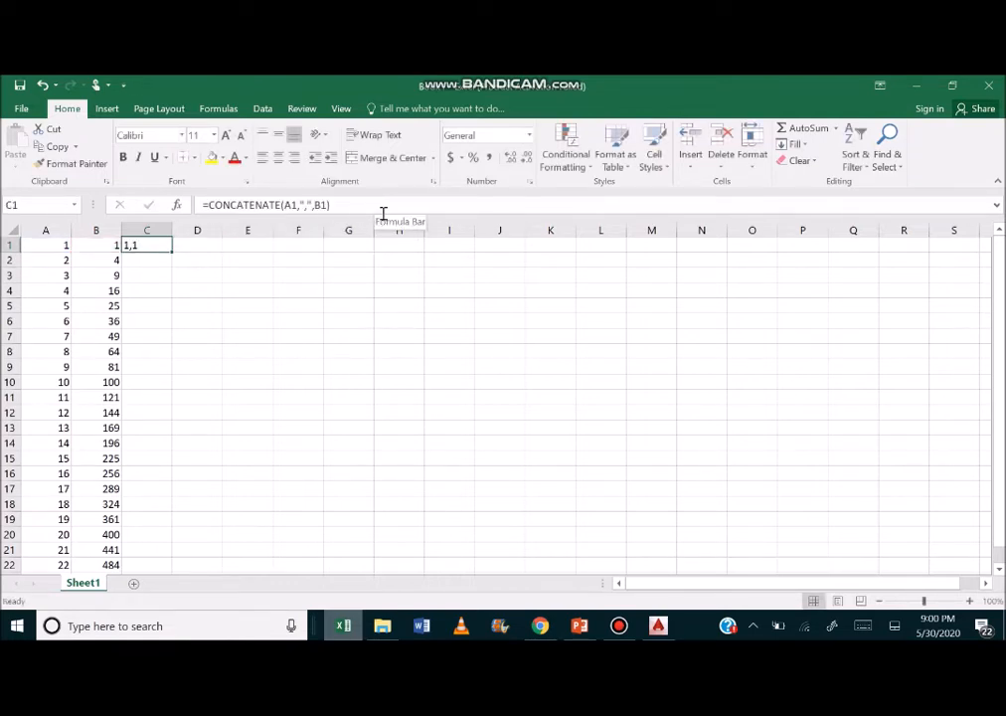
Fill the C1 formula down column C to row 22 and copy the resulting coordinate pairs.
drag(172, 253, 172, 252)
double_click(172, 253)
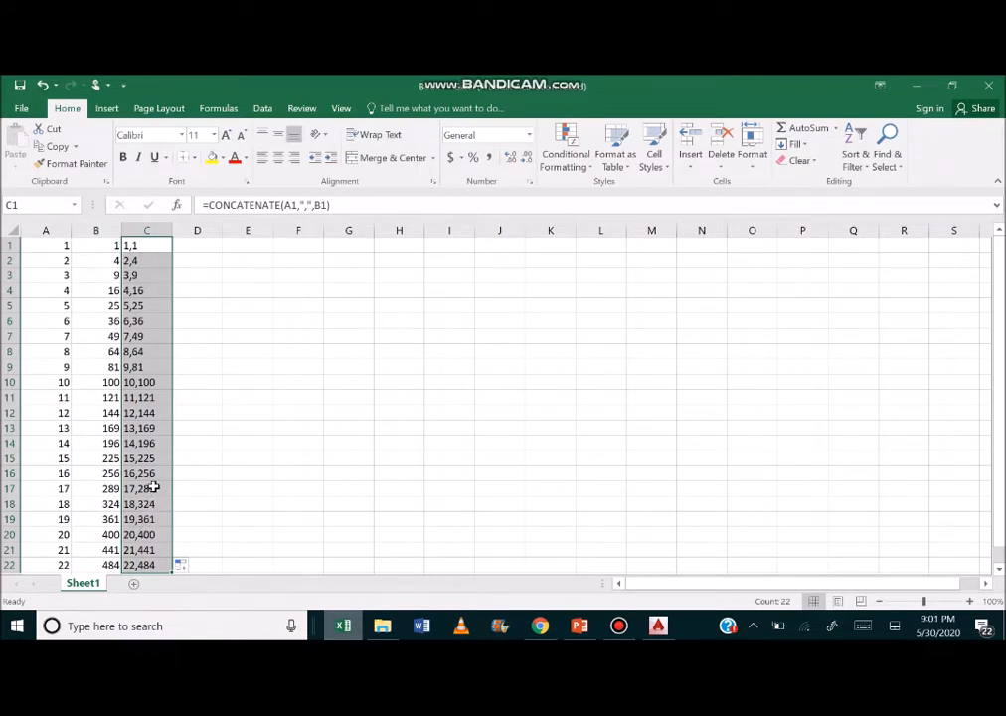
key(ctrl+c)
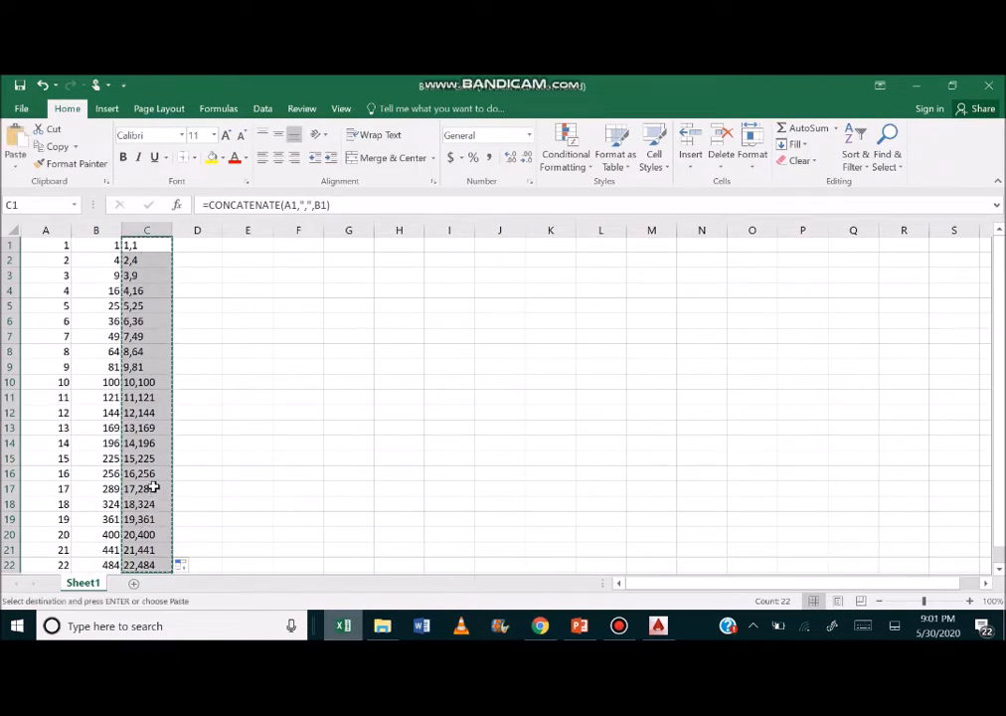
Switch to AutoCAD and activate the command line in Drawing1.
click(657, 625)
click(320, 576)
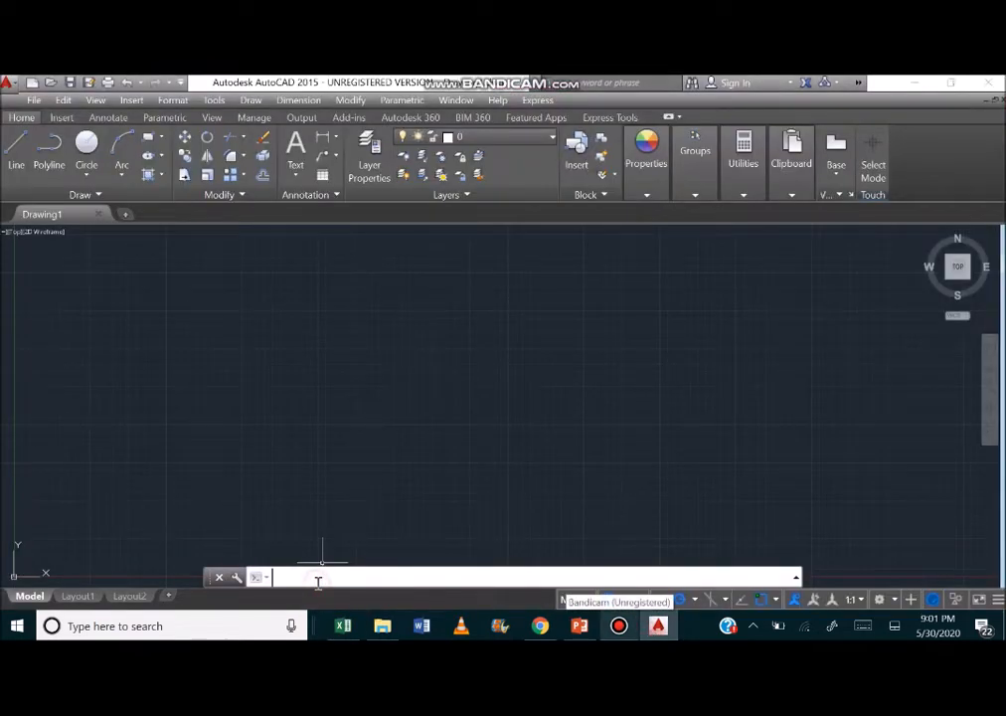
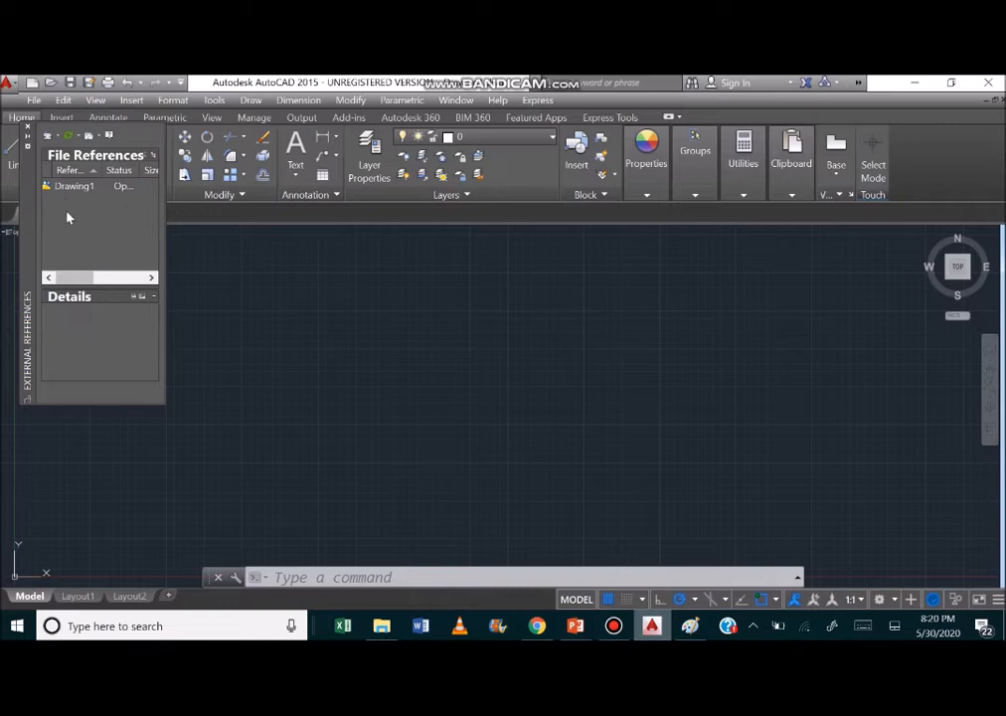
Start attaching an image reference to Drawing1 and choose kaplan.png from the Desktop as its source file.
right_click(69, 218)
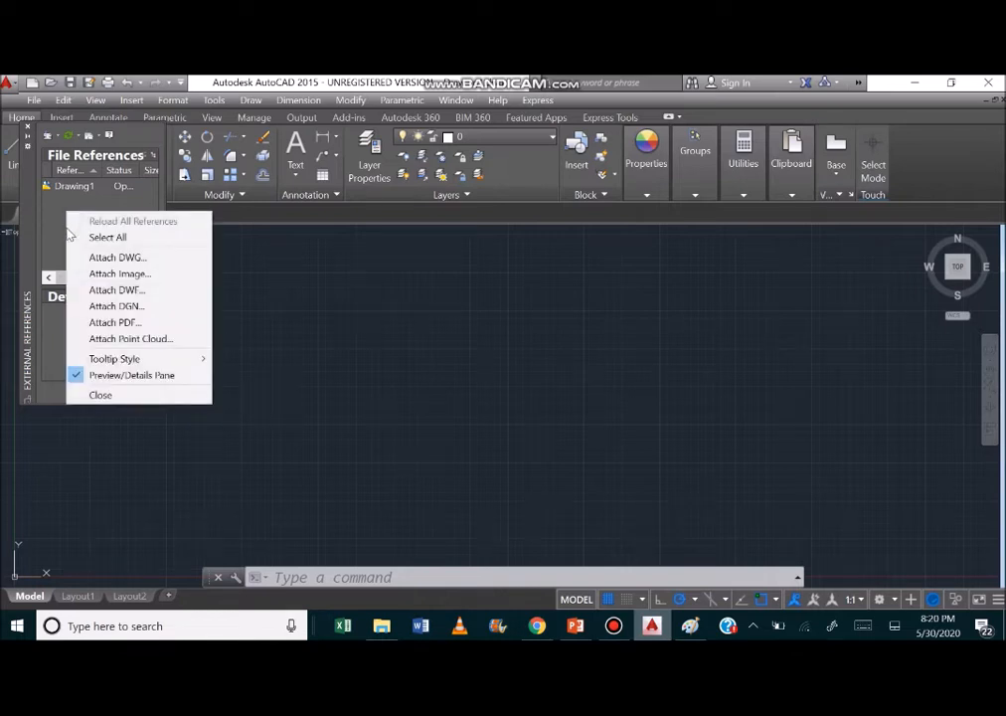
click(91, 277)
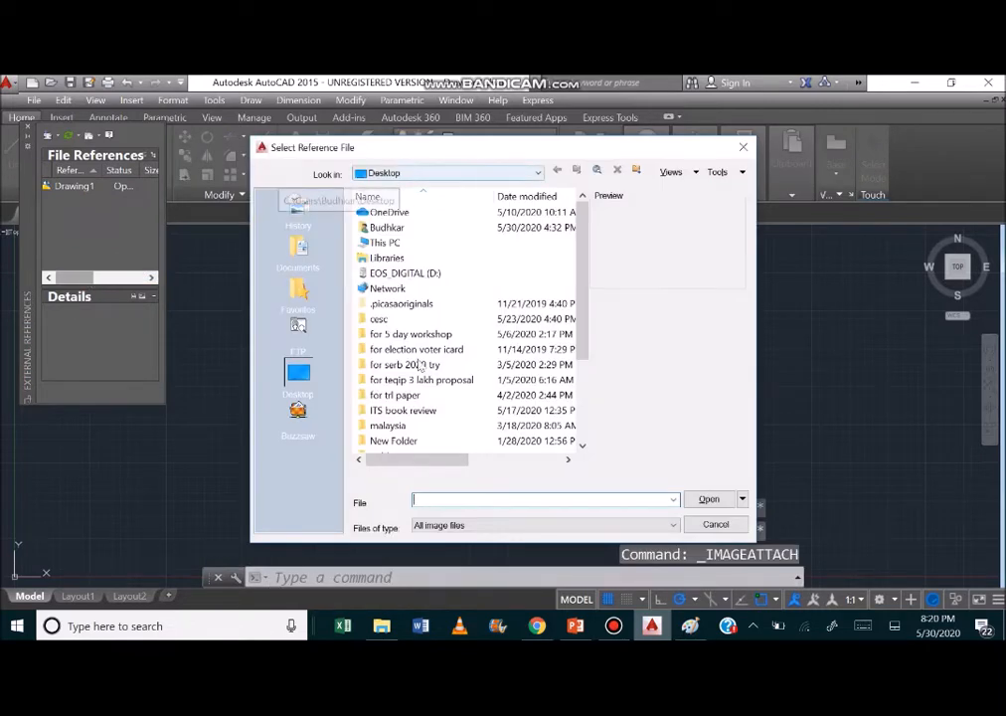
click(691, 627)
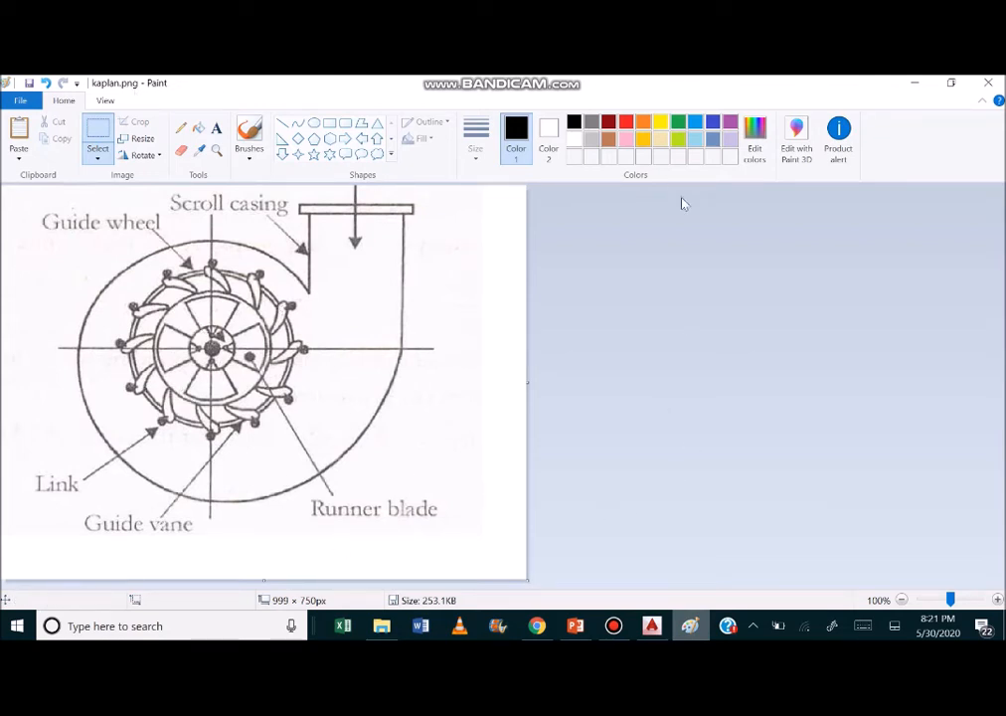
click(651, 627)
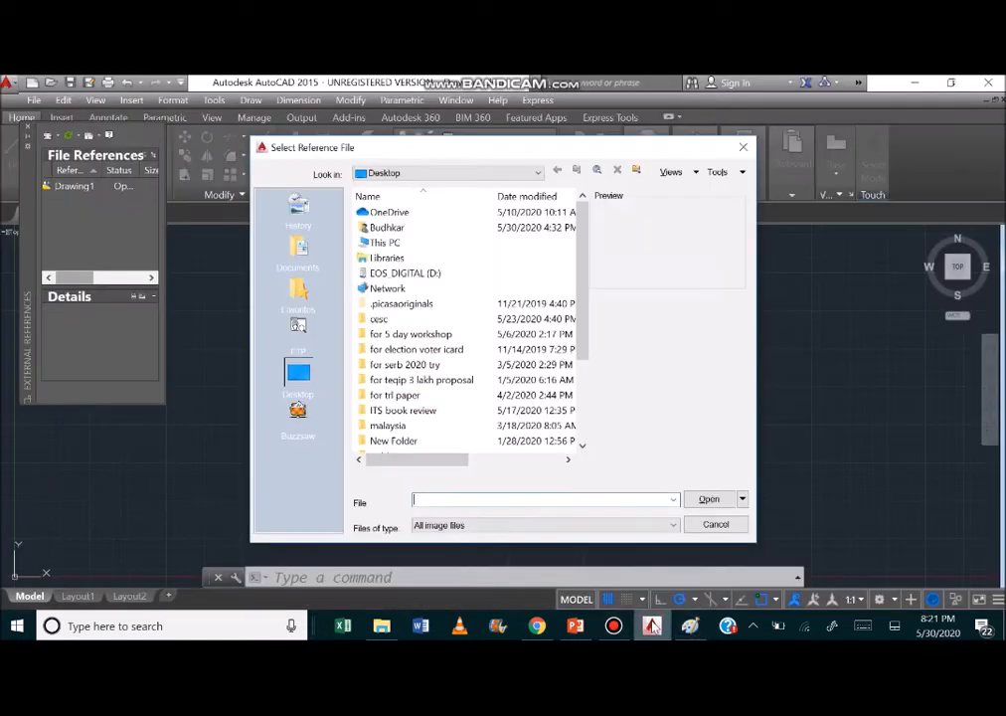
text(kapian png)
click(502, 500)
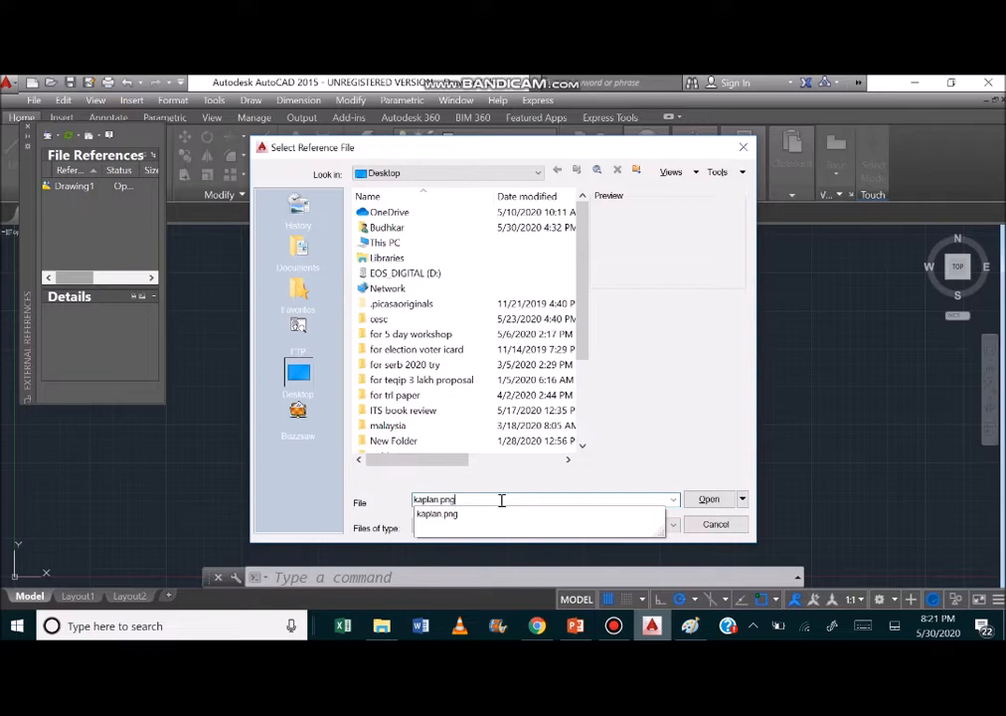
click(699, 501)
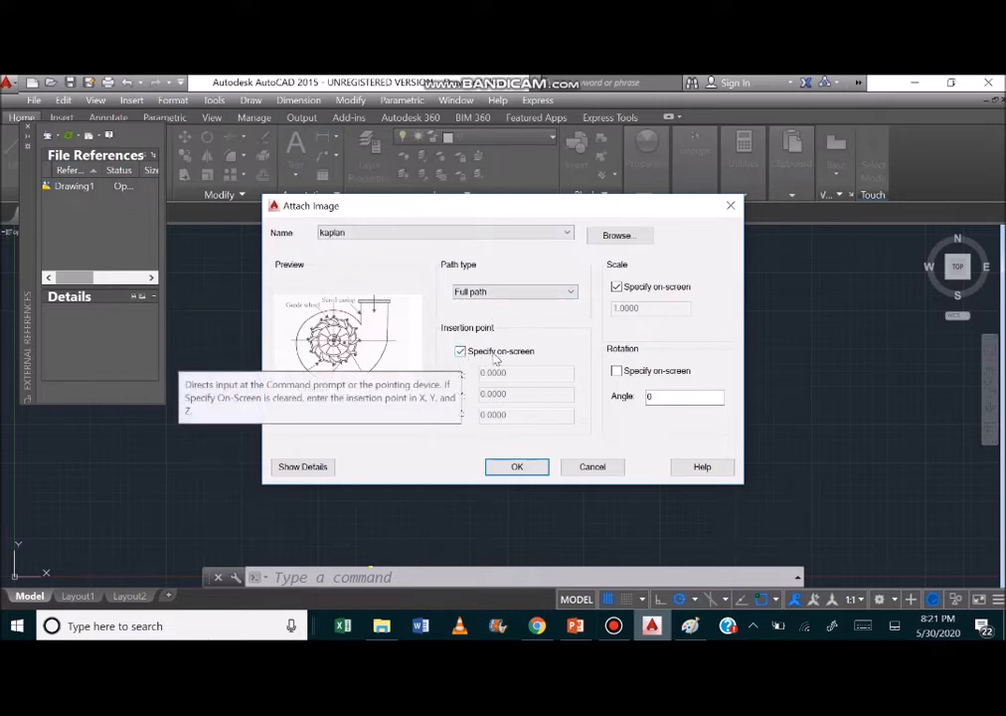
Place the kaplan image at an insertion point picked on screen to the upper right of the origin, with scale factor 1.
click(462, 352)
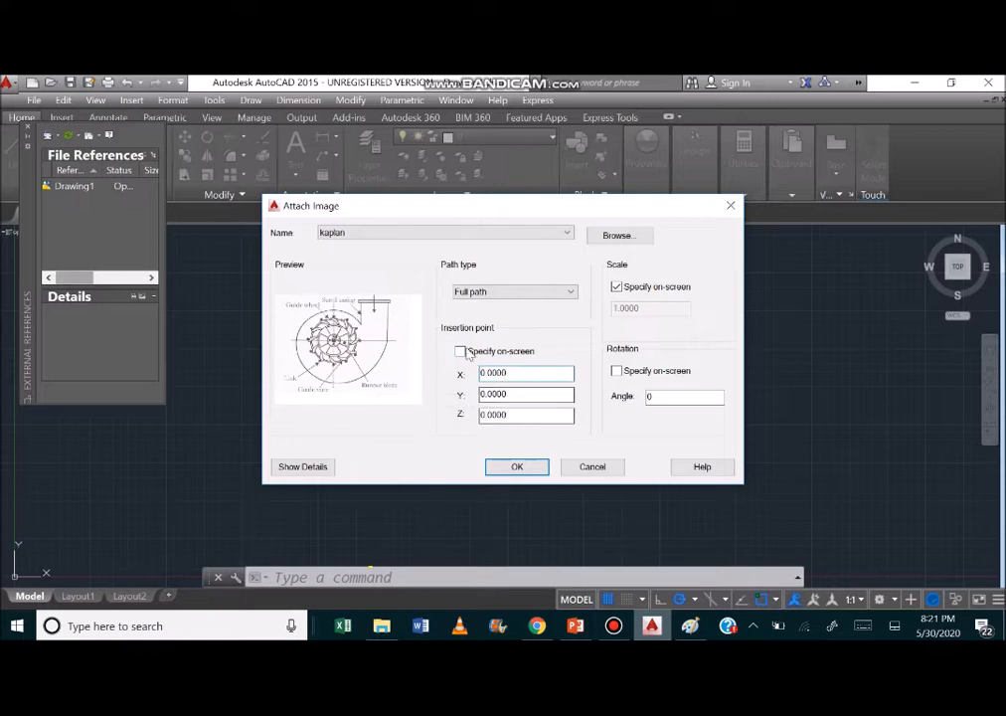
click(460, 352)
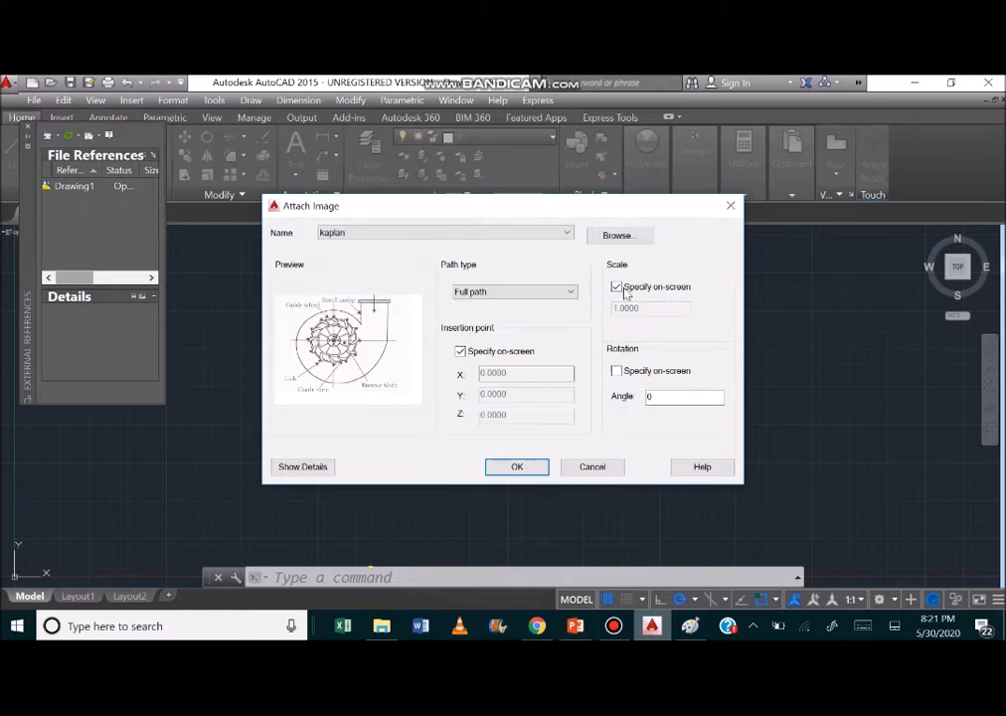
click(517, 467)
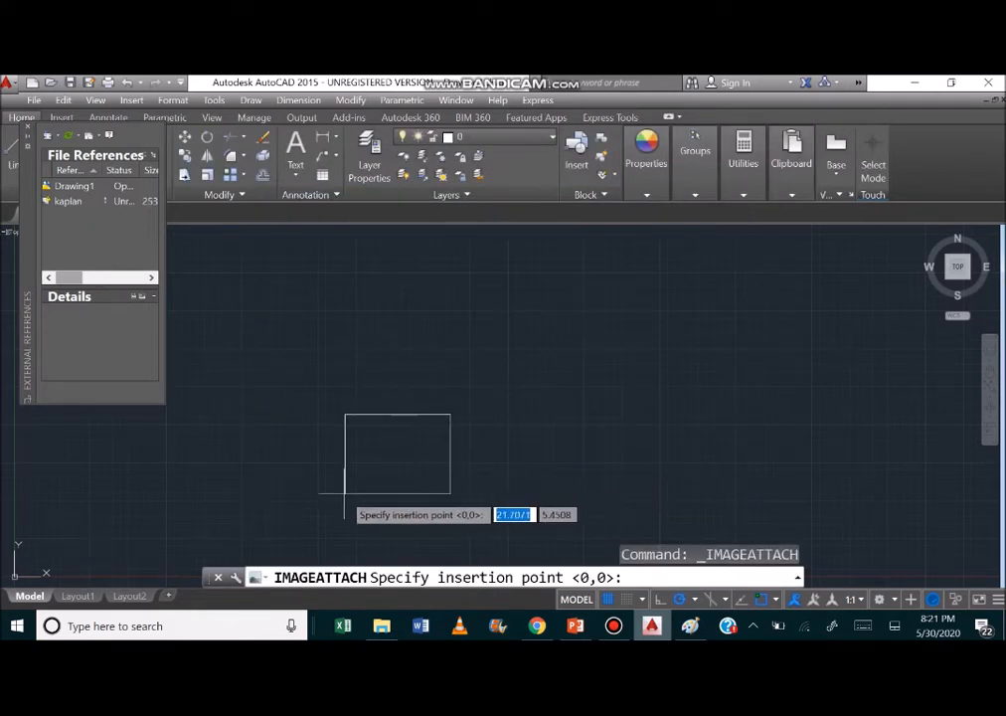
click(229, 533)
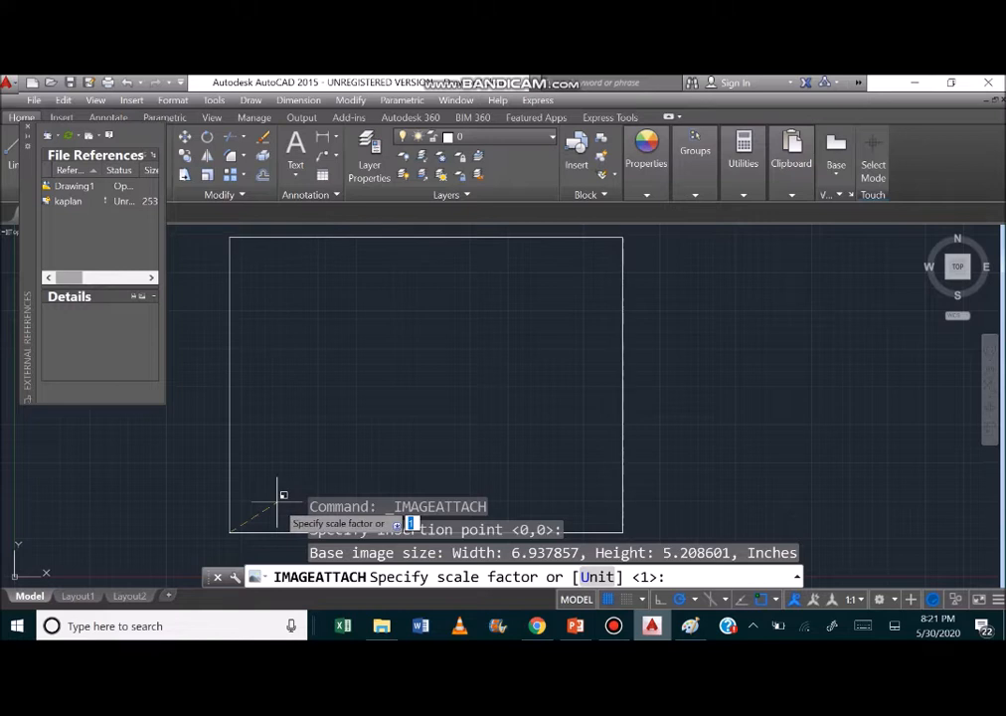
key(Return)
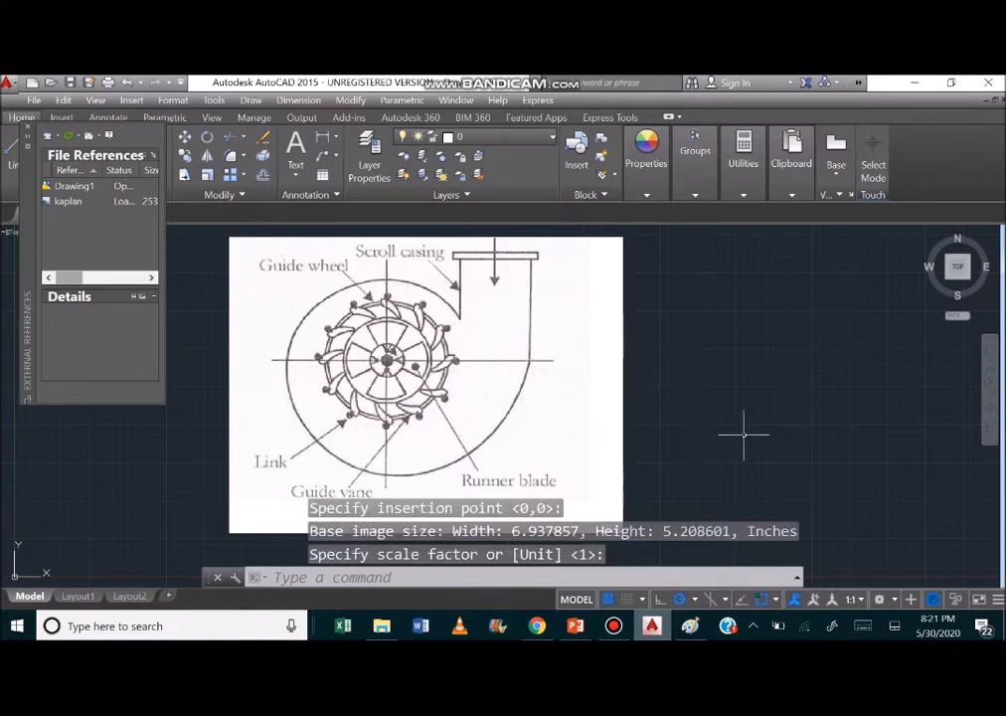
Close the External References palette to clear the drawing area around the attached kaplan image.
click(991, 379)
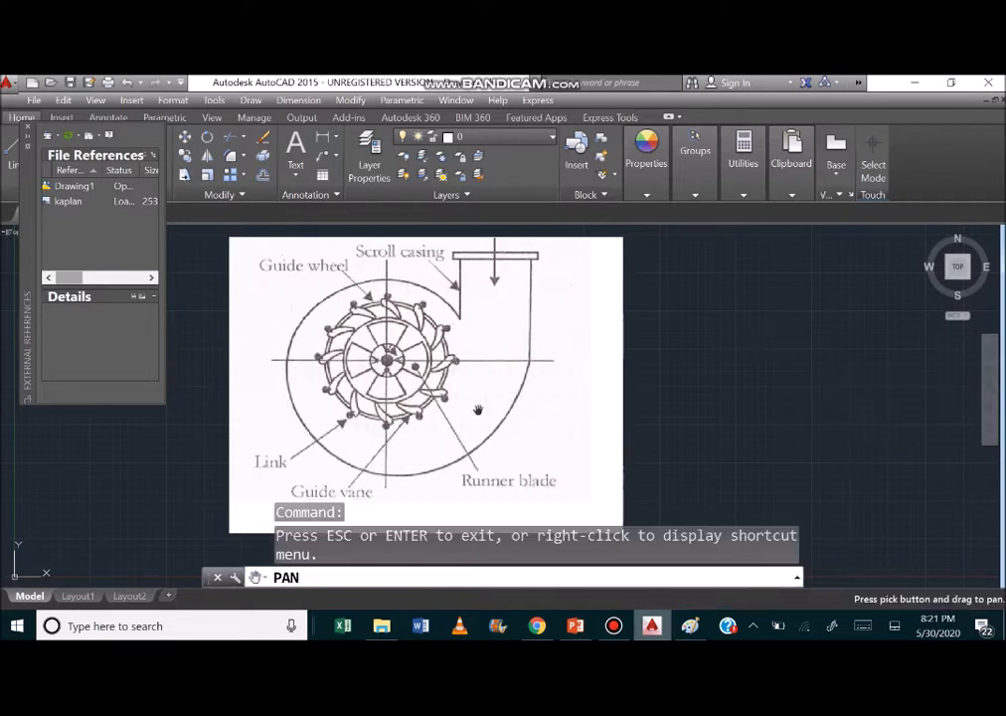
drag(470, 410, 610, 452)
mouse_move(328, 312)
mouse_down()
mouse_move(262, 431)
mouse_move(293, 261)
mouse_up()
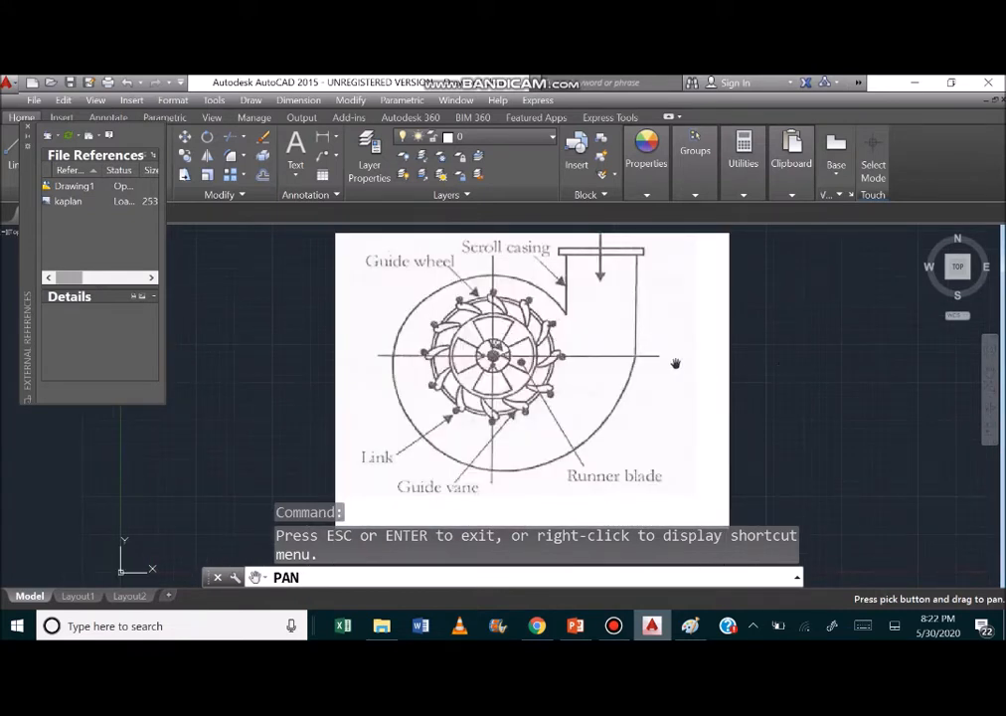
scroll(686, 377, down, 3)
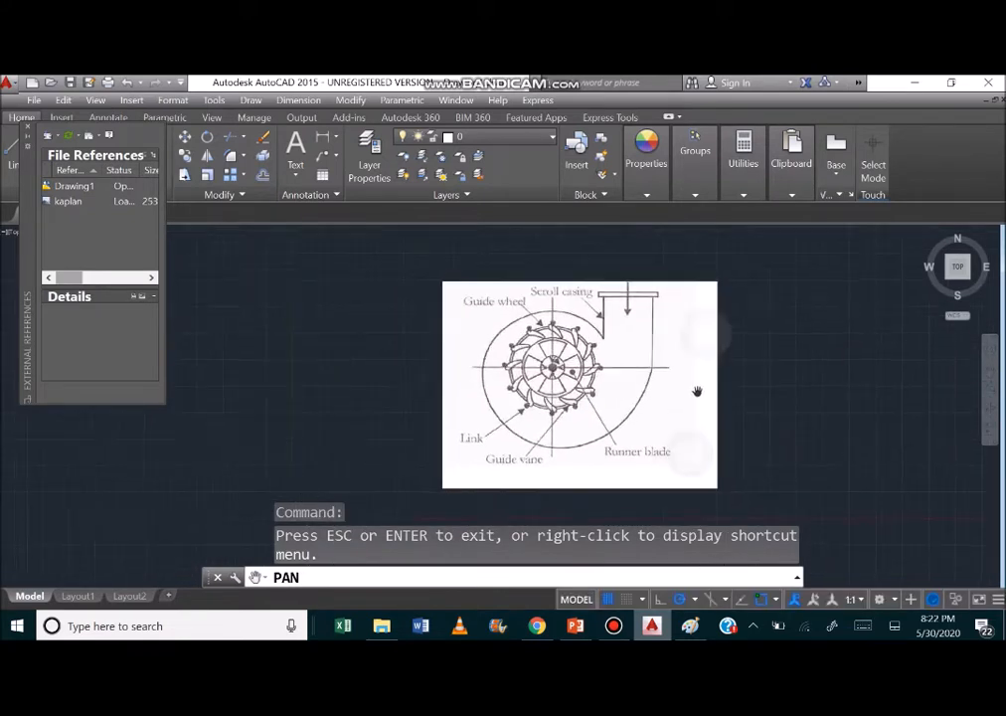
scroll(696, 391, up, 4)
scroll(688, 380, down, 2)
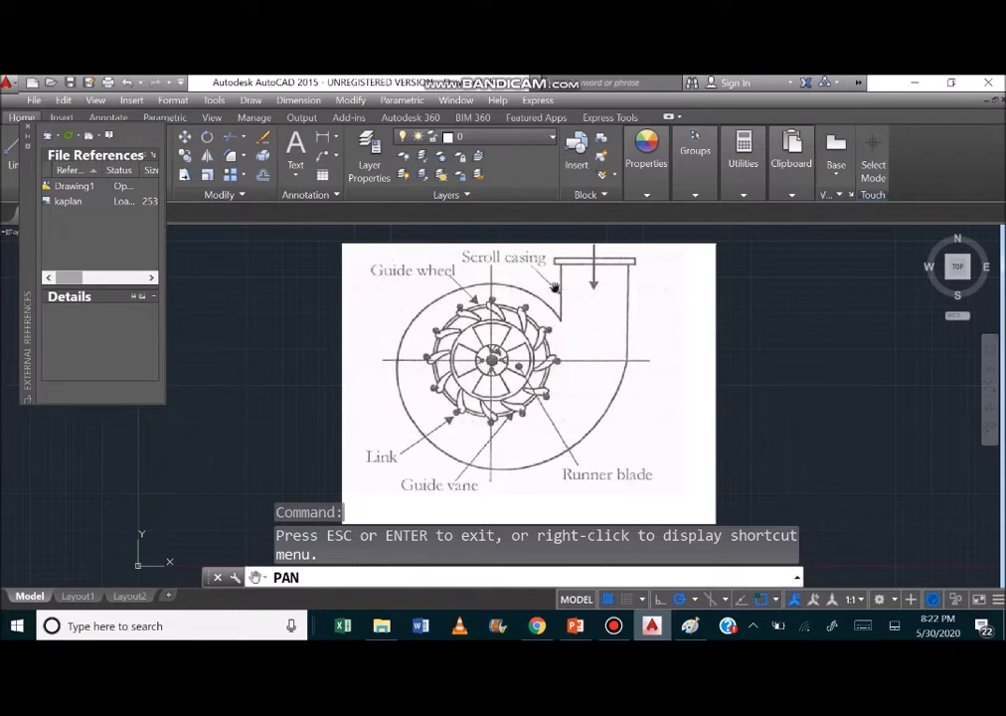
click(28, 128)
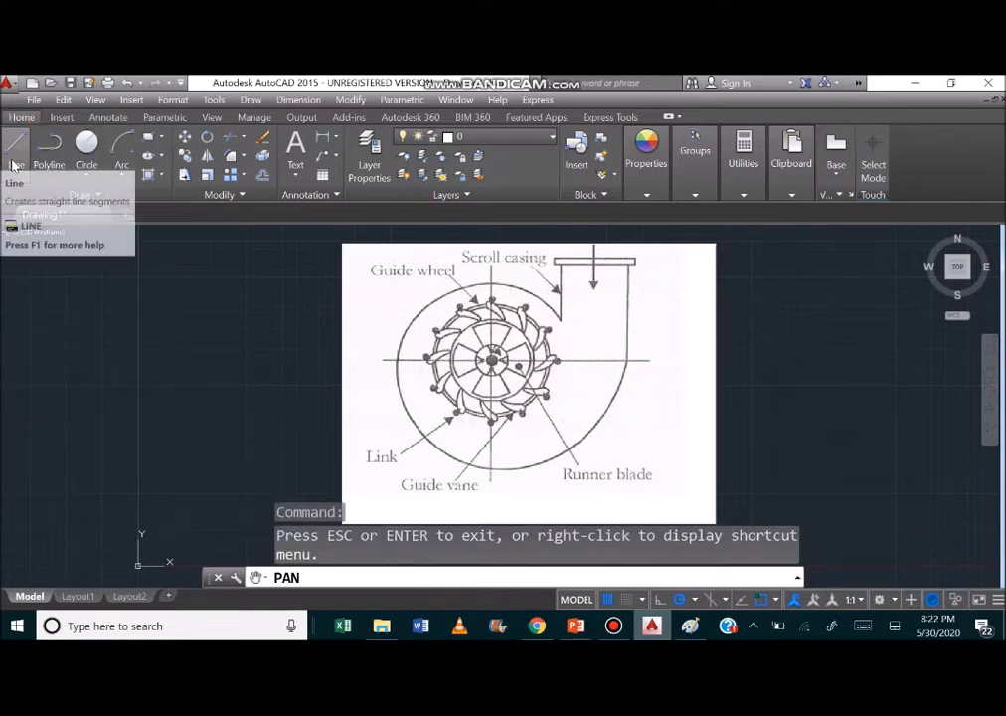
Trace the inner hub of the turbine image with a center-radius circle of about 1.13 radius.
click(87, 154)
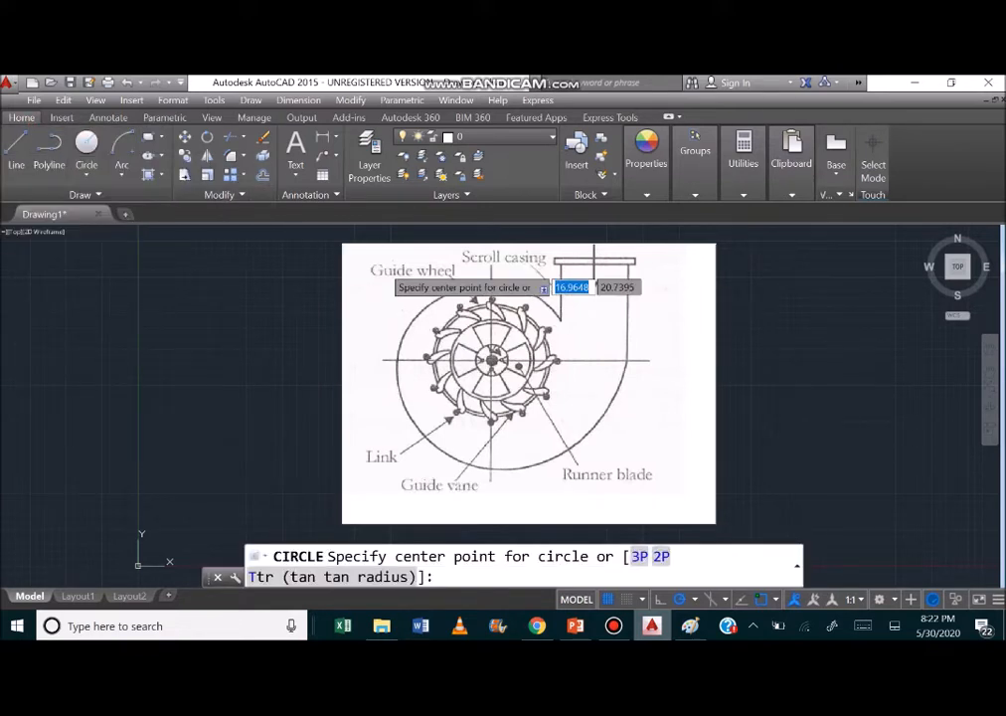
click(86, 175)
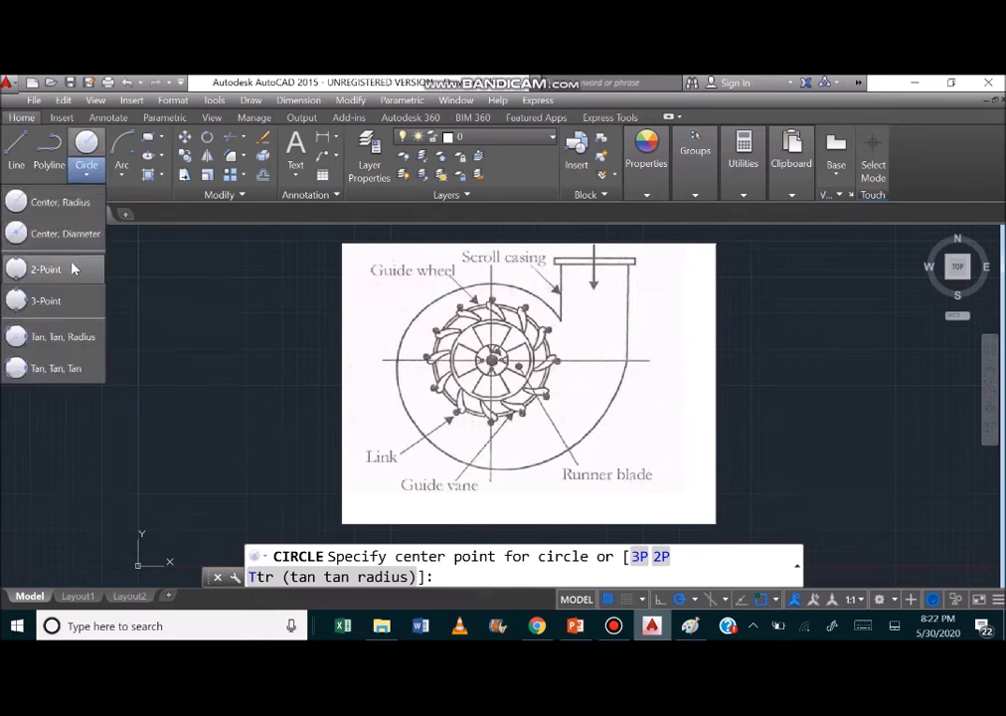
click(61, 202)
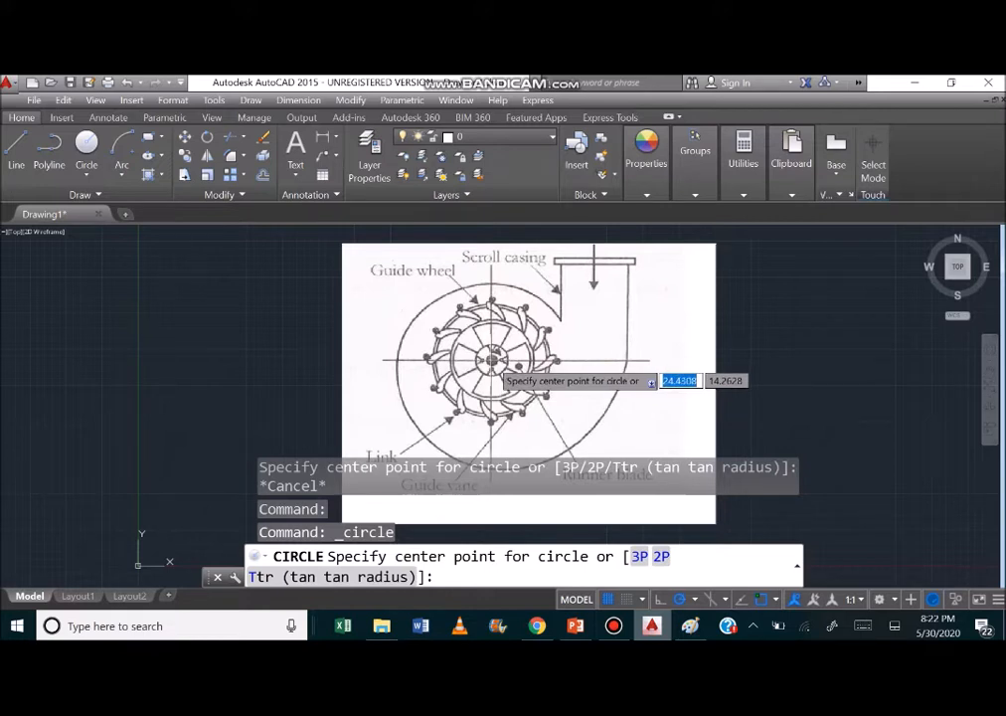
click(491, 360)
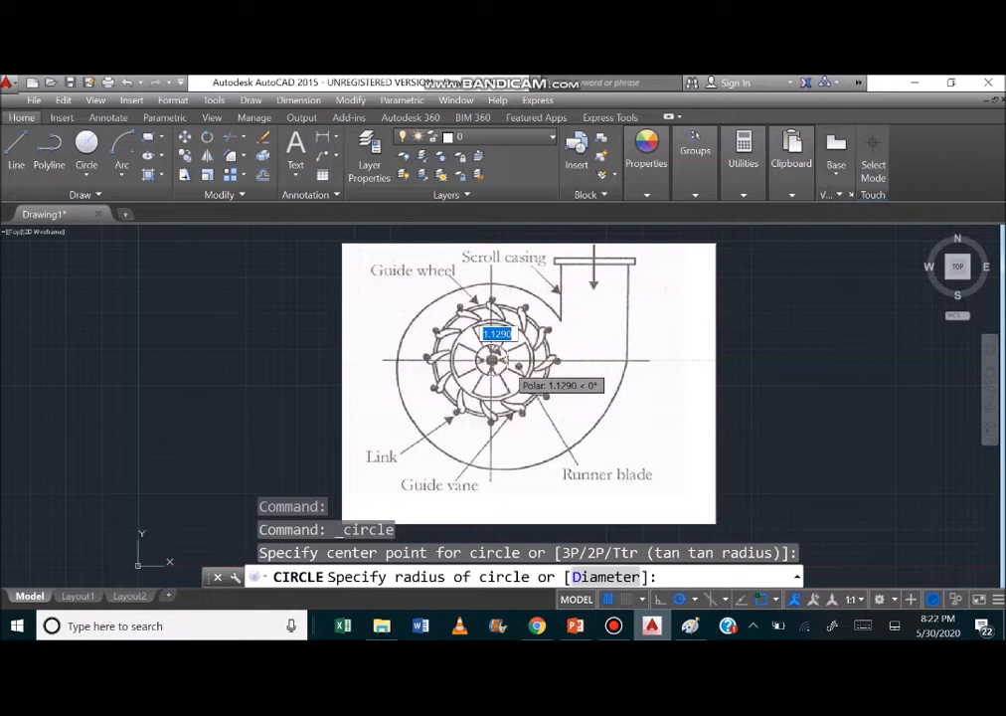
click(509, 360)
Set the current object color to dark red for tracing over the image.
click(652, 175)
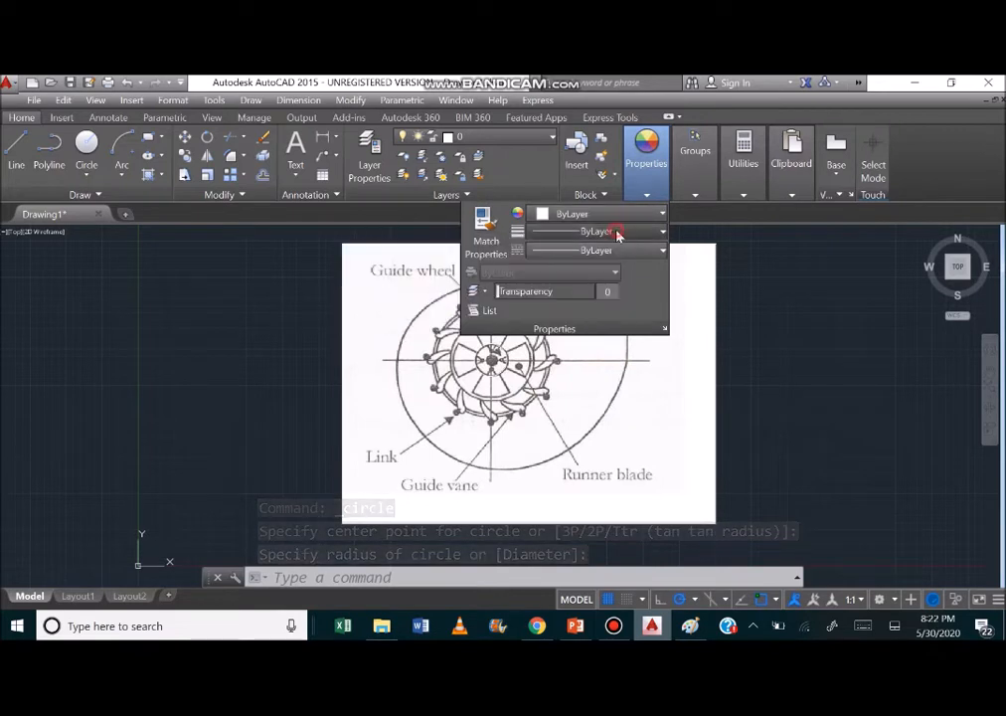
click(617, 232)
click(617, 231)
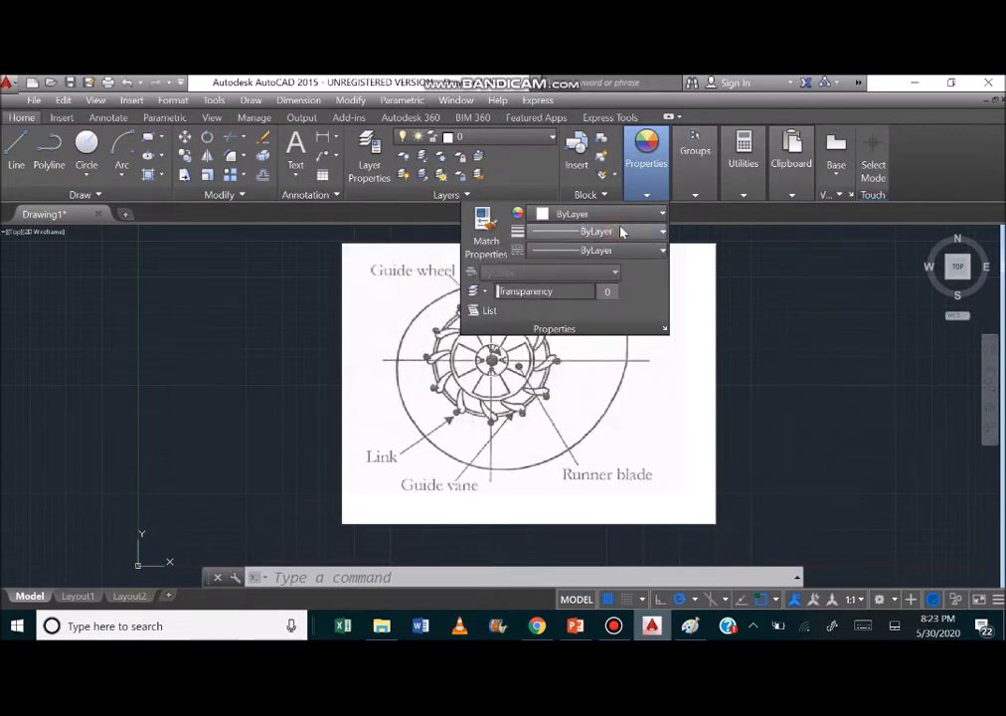
click(630, 215)
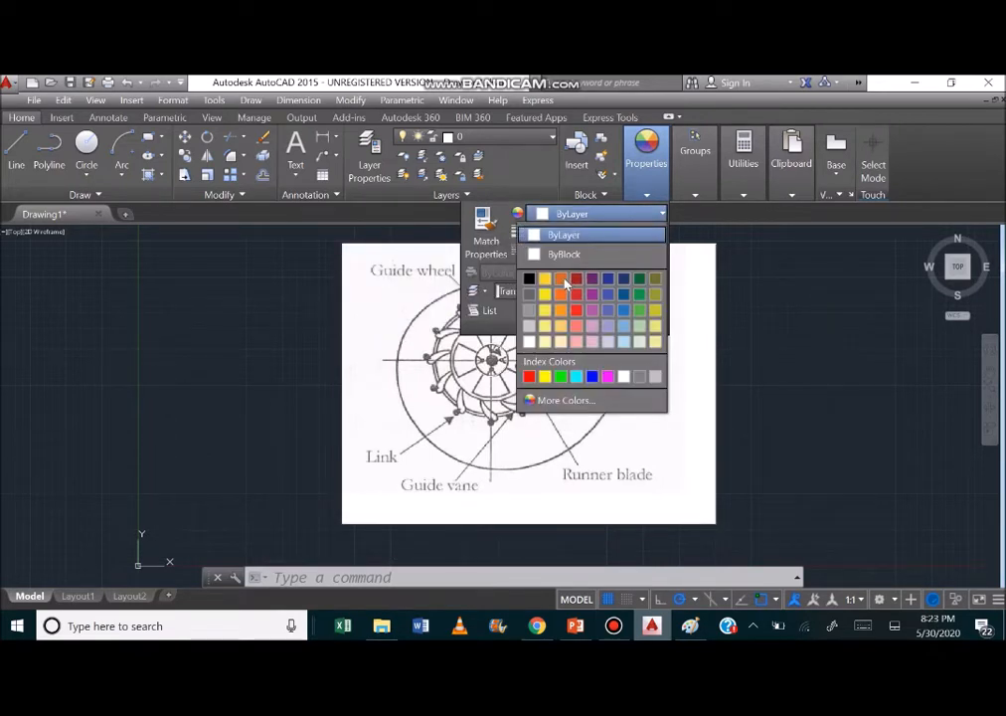
click(578, 281)
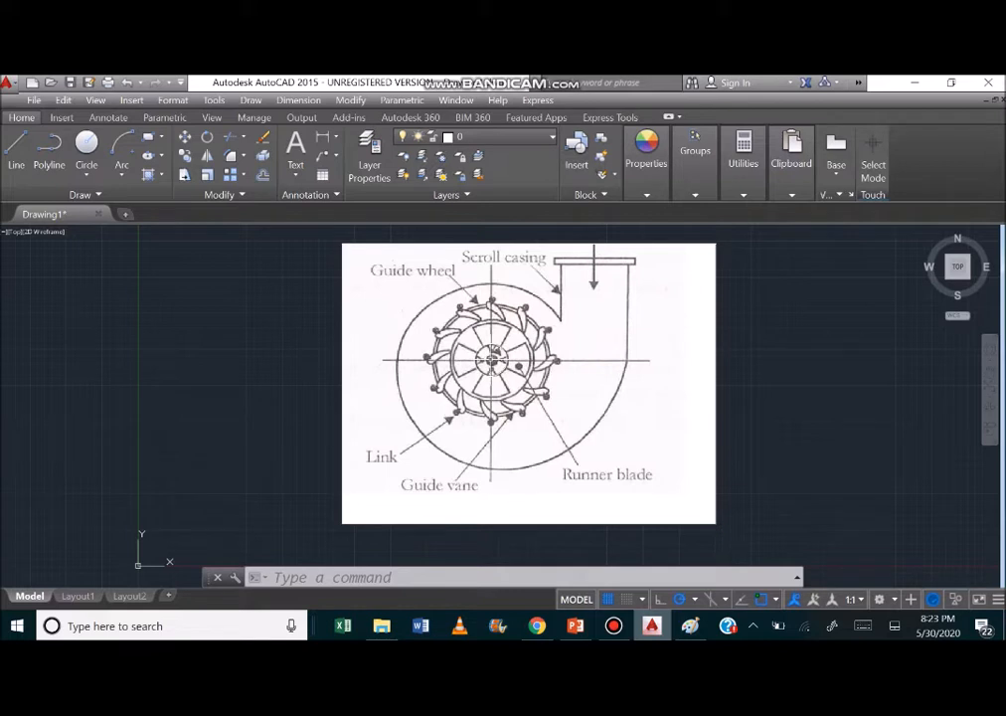
Trace the circle around the runner blades with a circle of about 2.81 radius centered on the hub.
click(490, 357)
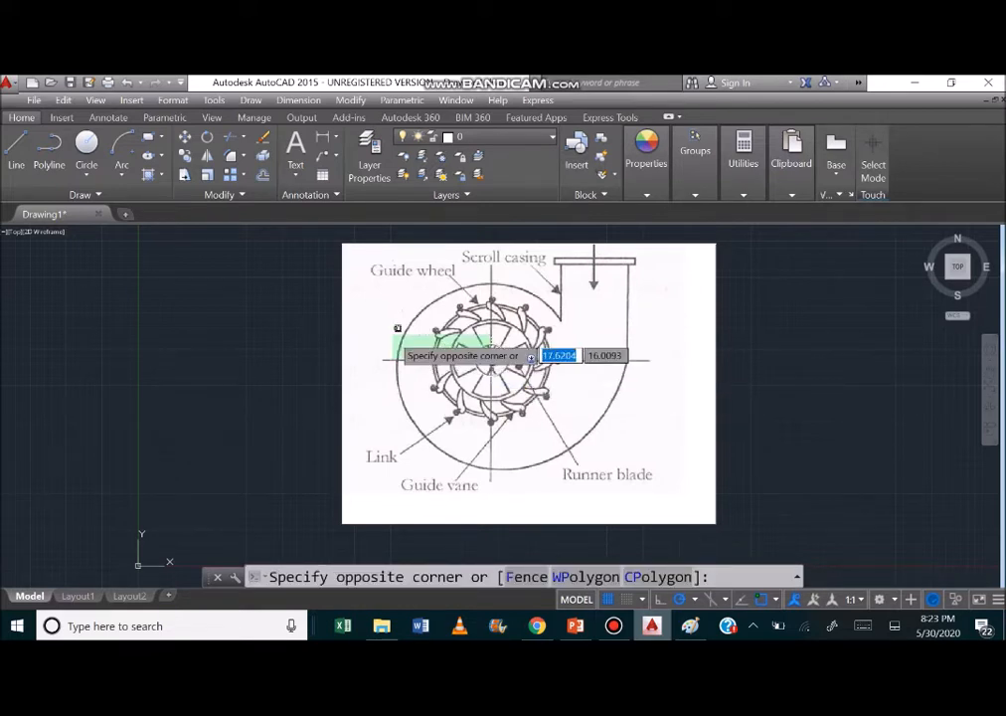
click(324, 282)
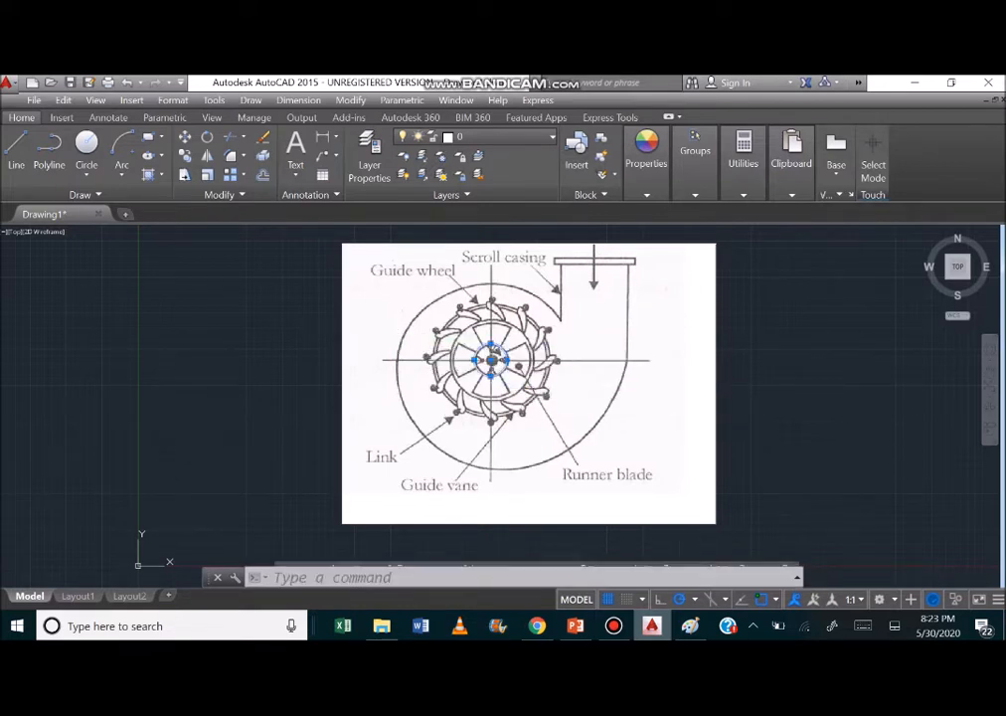
click(87, 157)
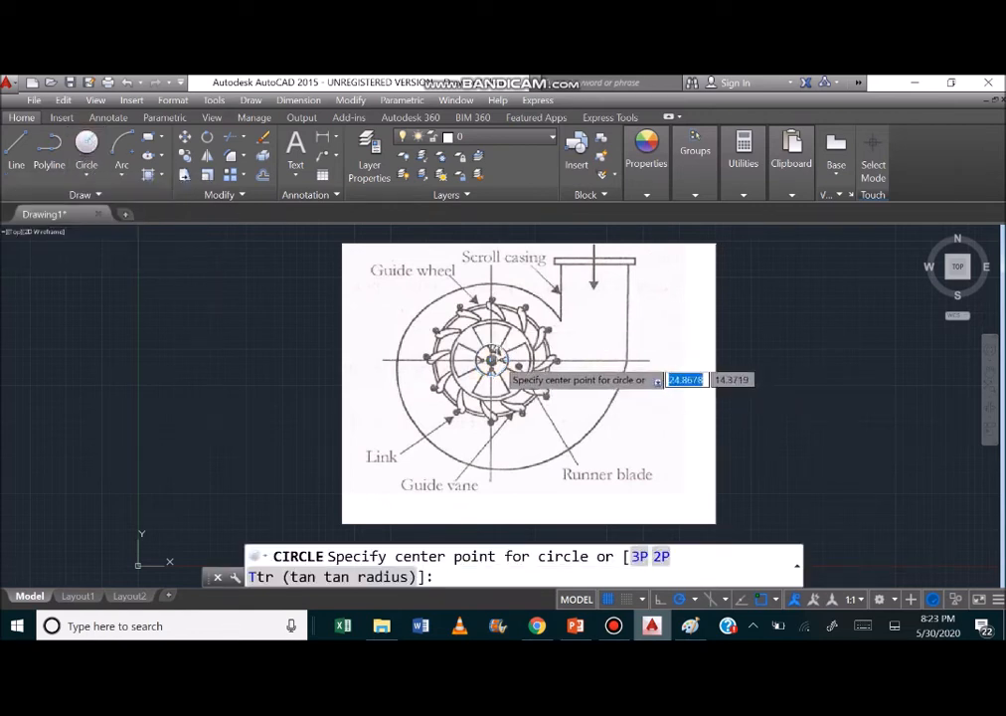
click(490, 359)
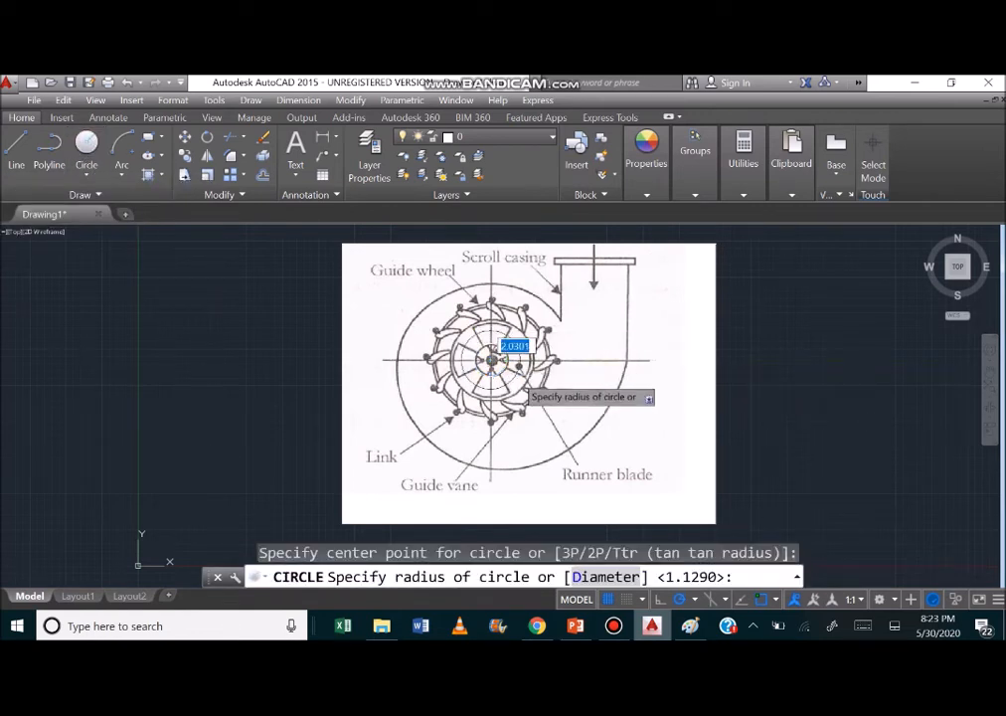
click(537, 382)
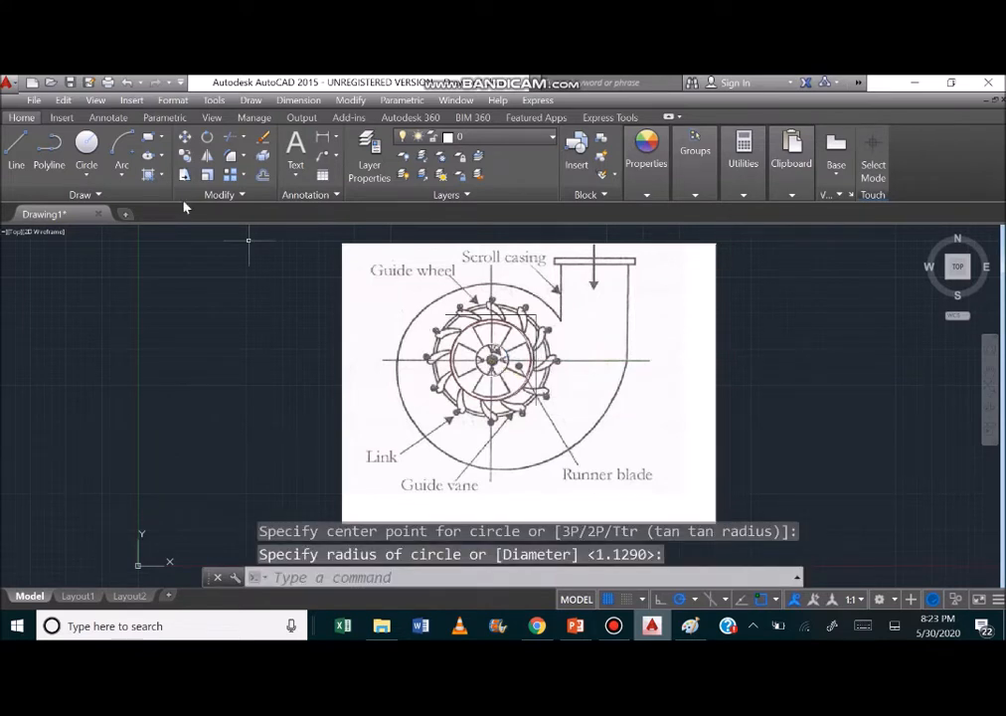
Trace the guide wheel with a circle of about 3.85 radius centered on the hub.
click(87, 149)
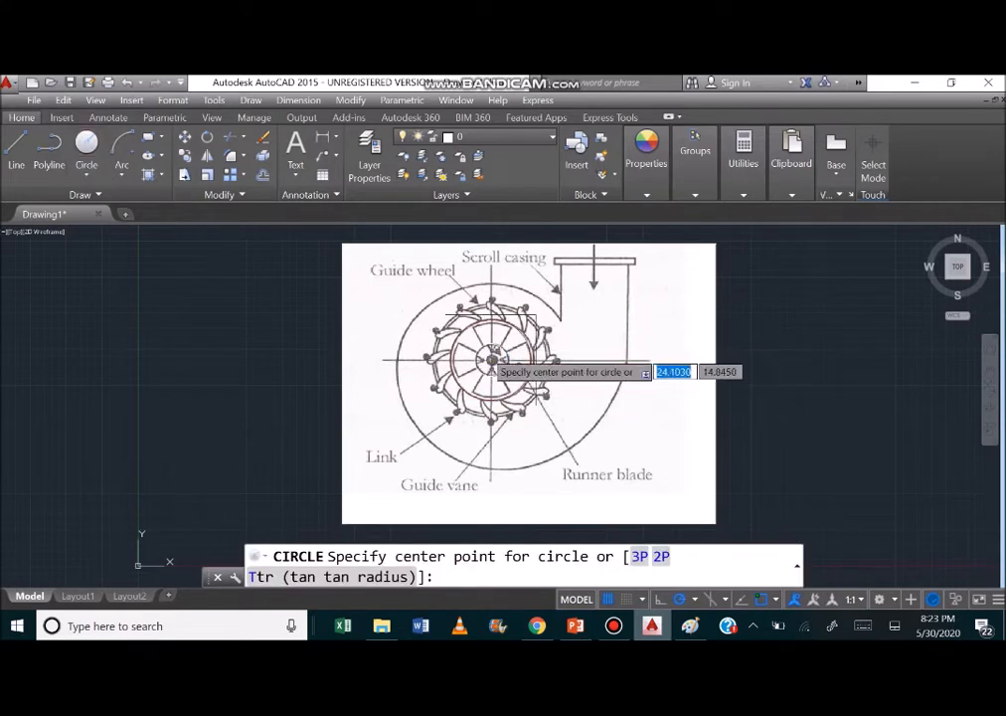
click(492, 360)
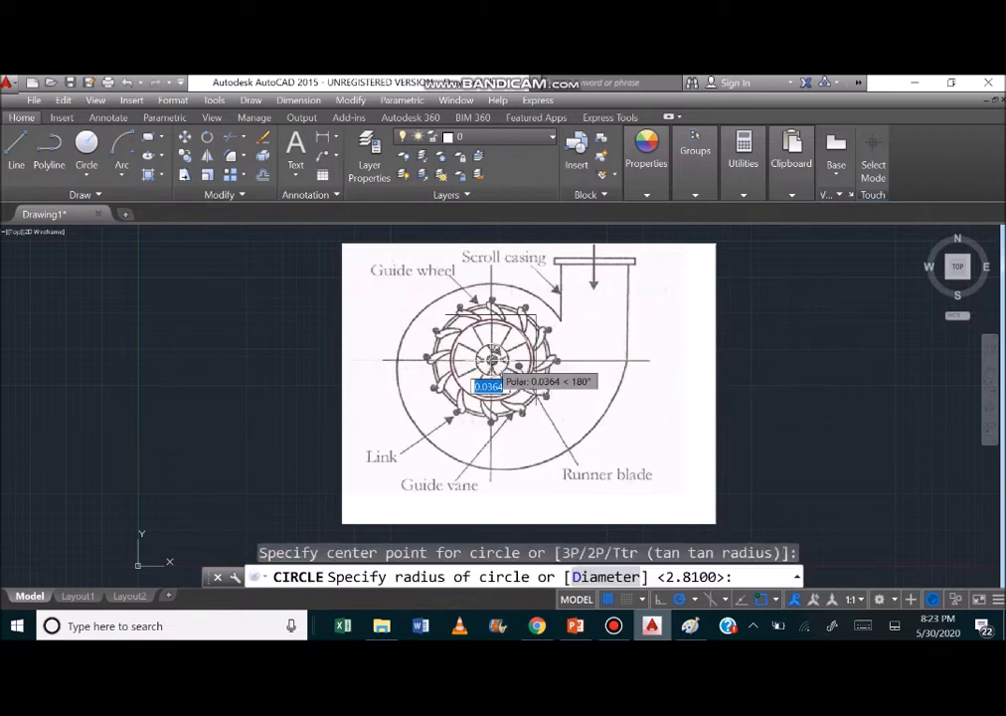
click(542, 383)
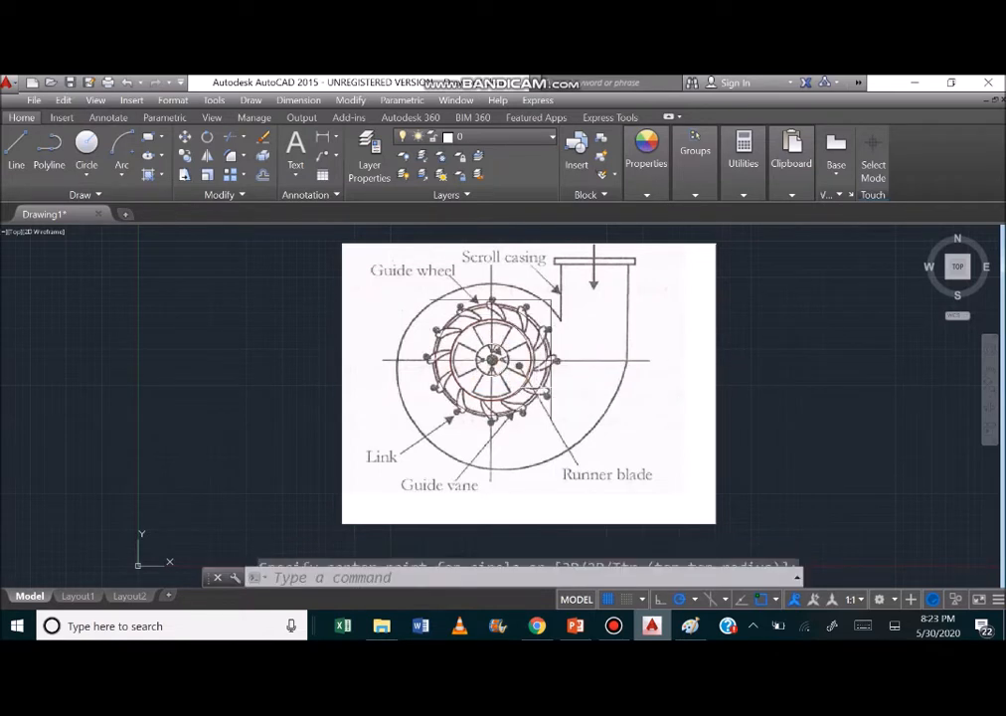
click(85, 146)
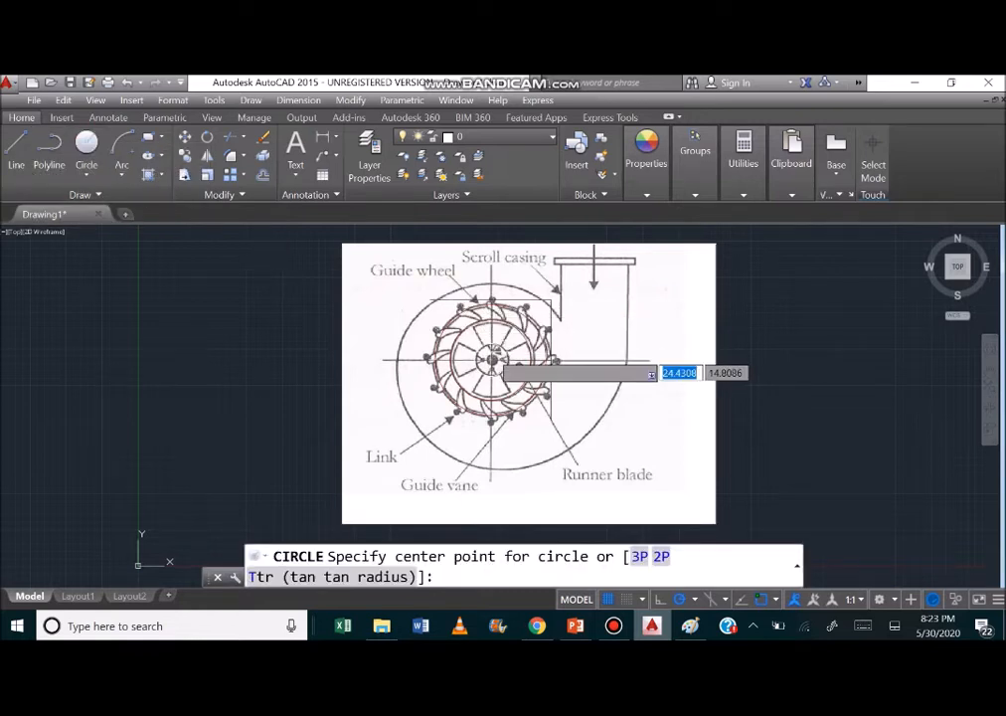
click(492, 358)
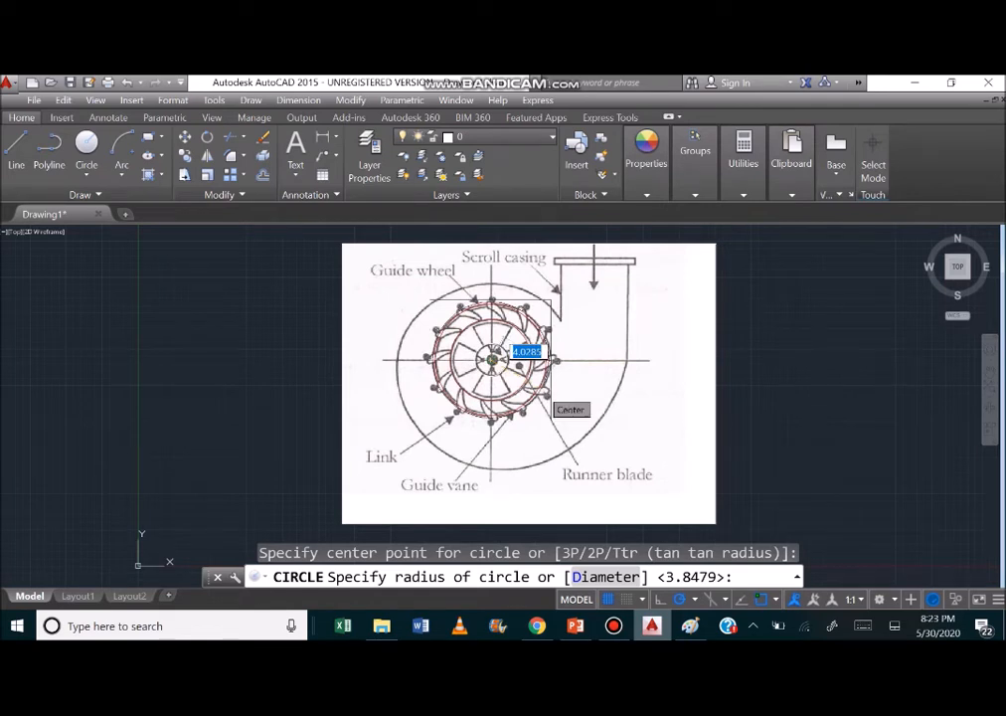
click(547, 373)
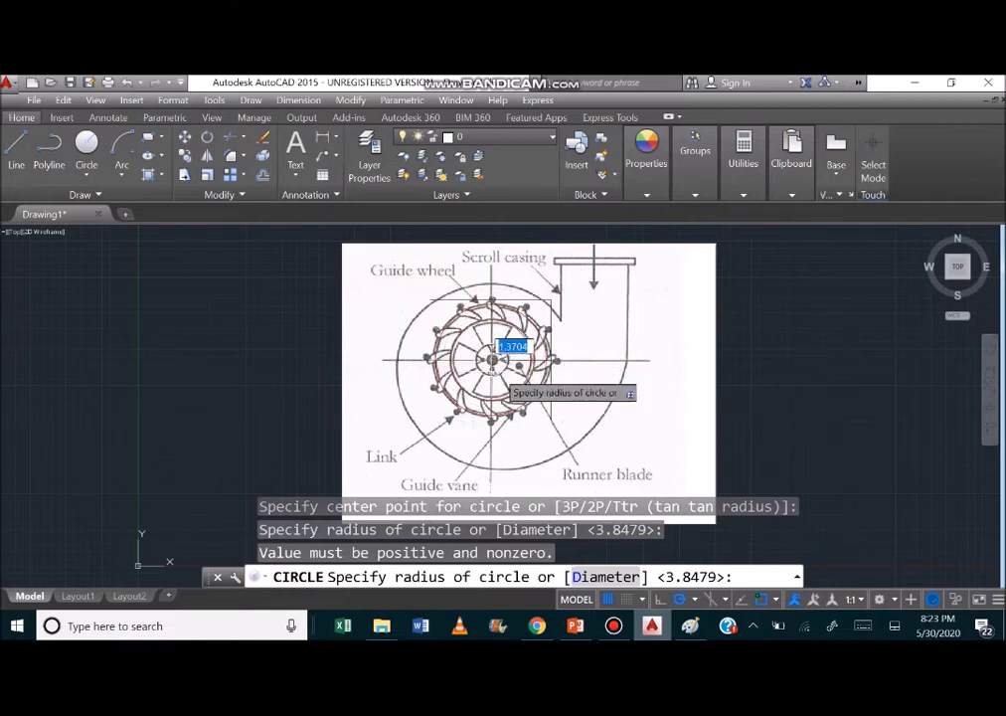
key(Escape)
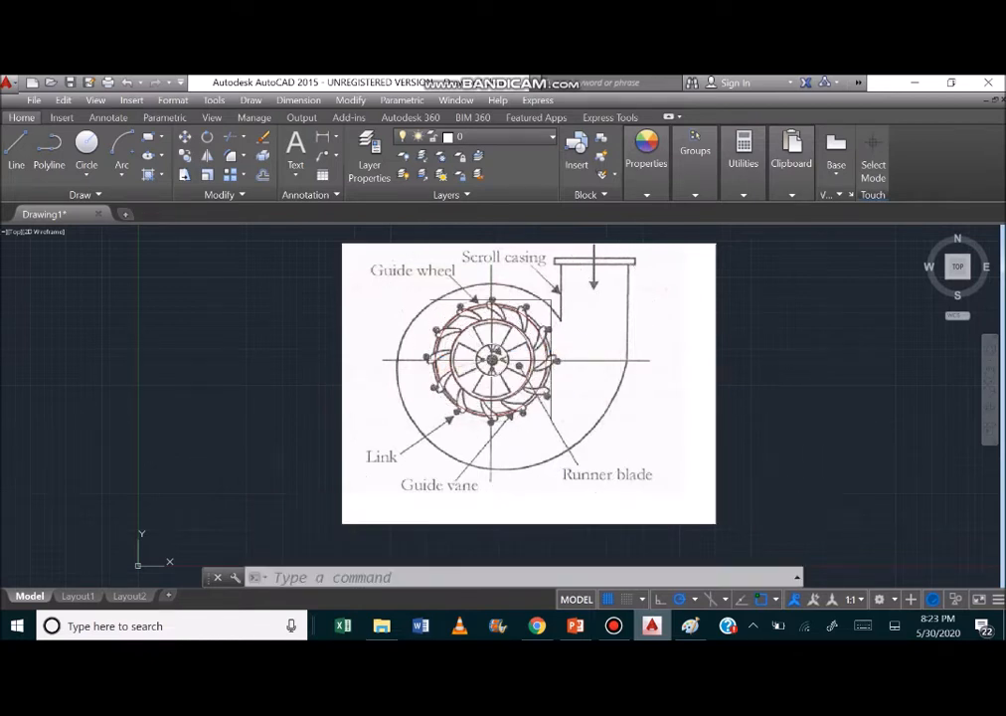
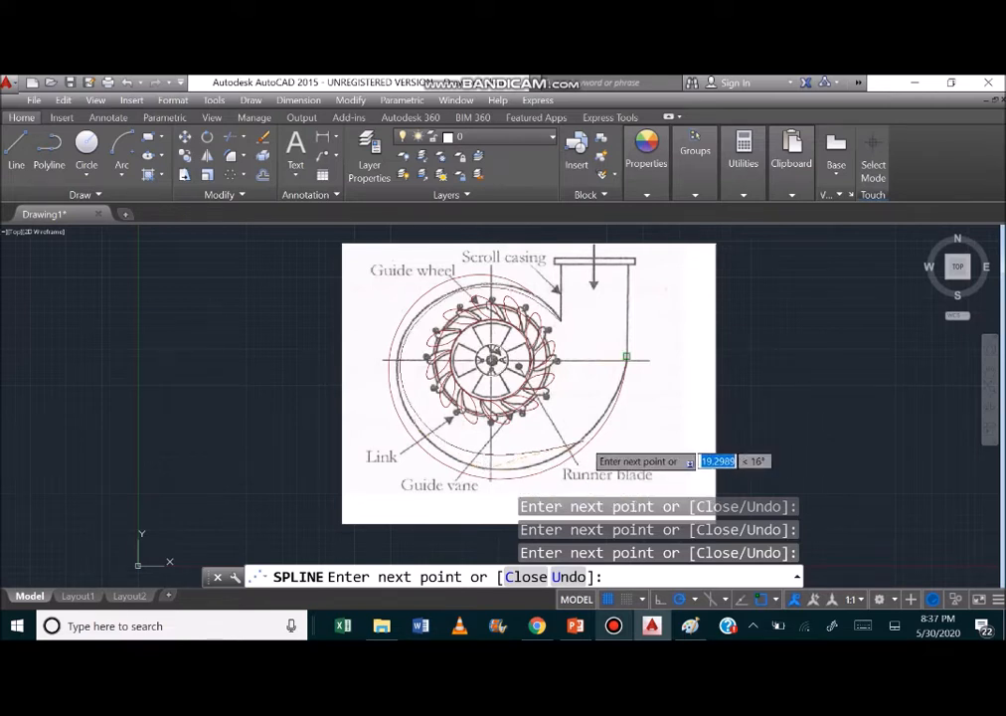
click(626, 360)
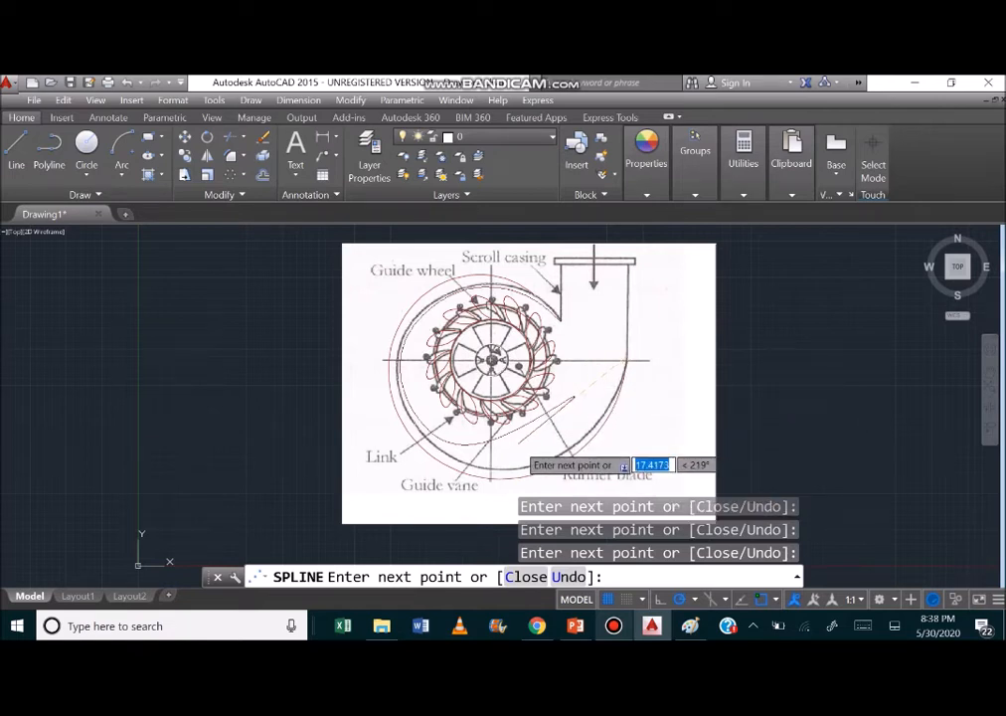
key(Escape)
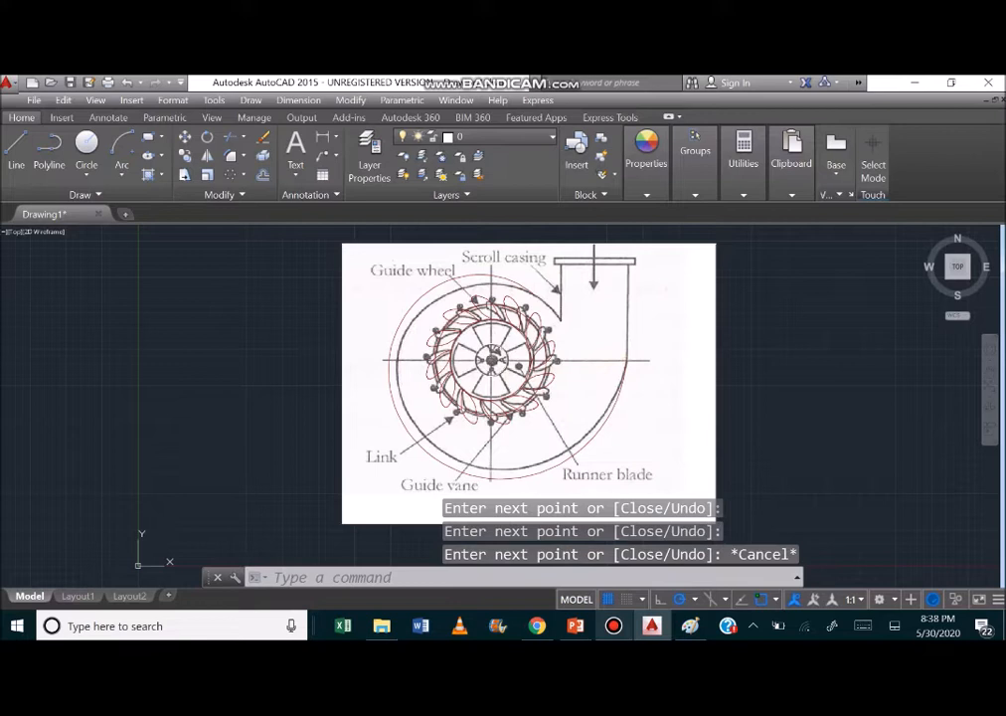
click(86, 194)
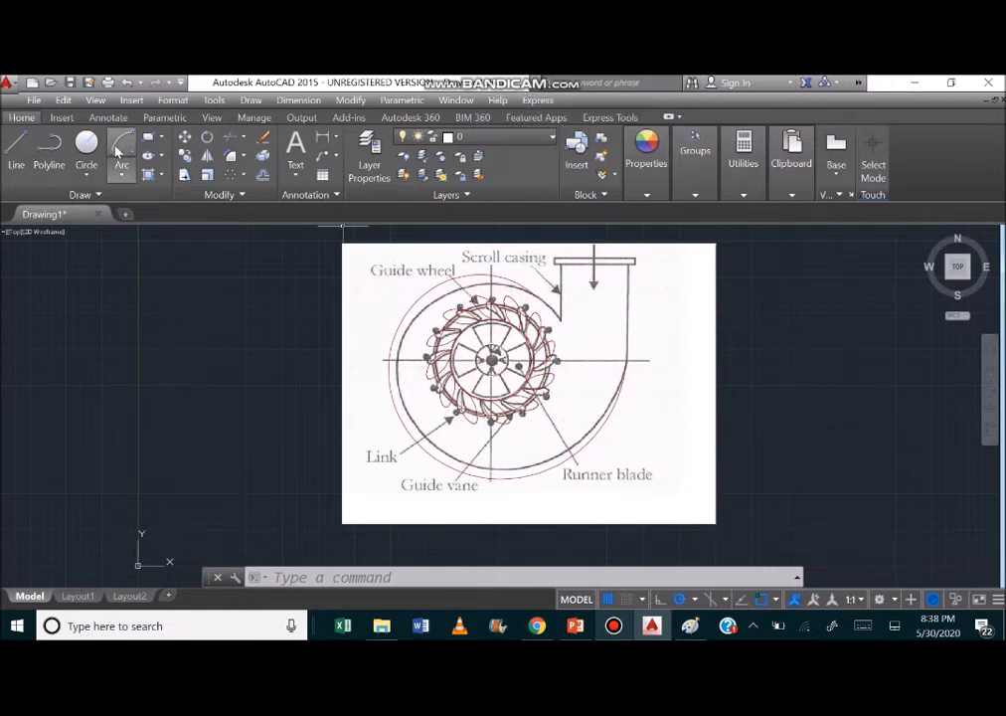
Draw a vertical reference line about 5.35 long from the hub center up to the scroll casing outline.
click(16, 167)
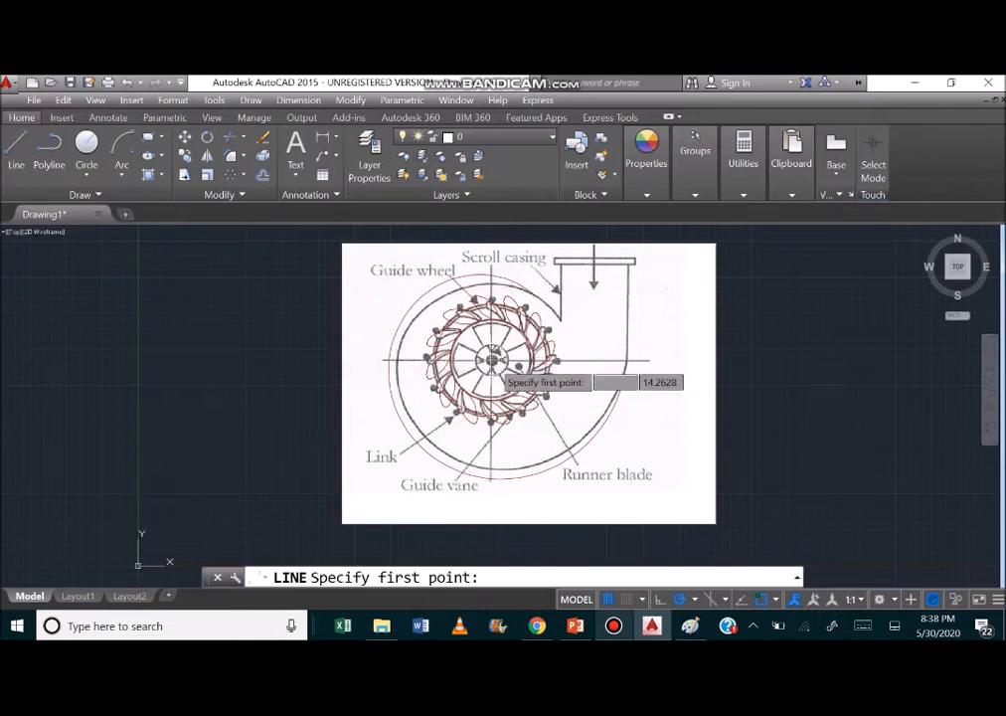
click(491, 361)
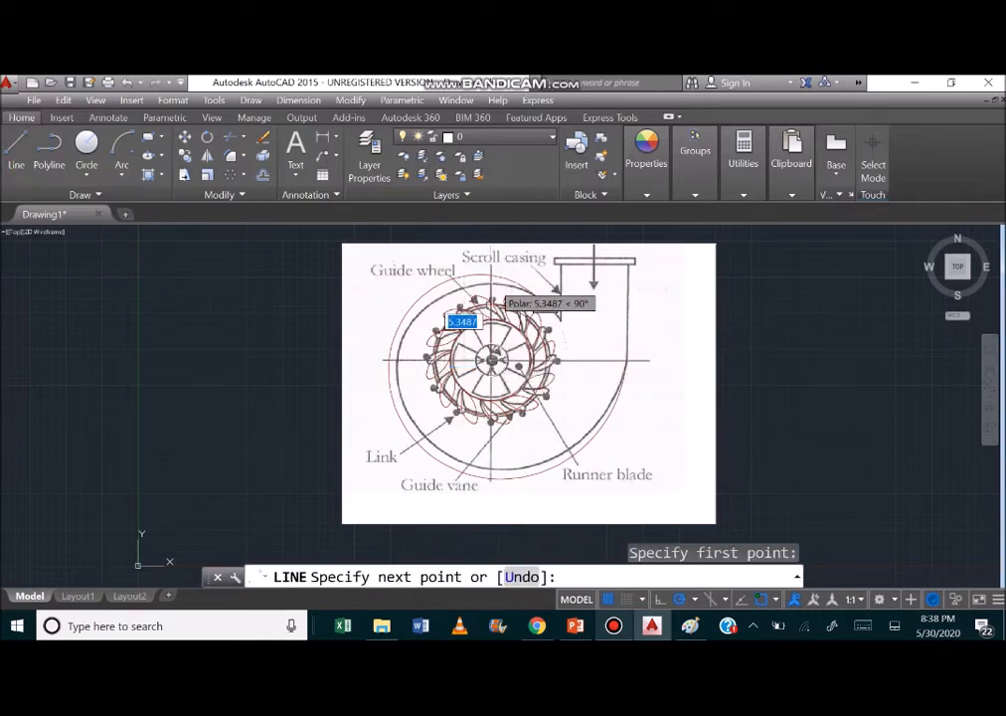
click(491, 281)
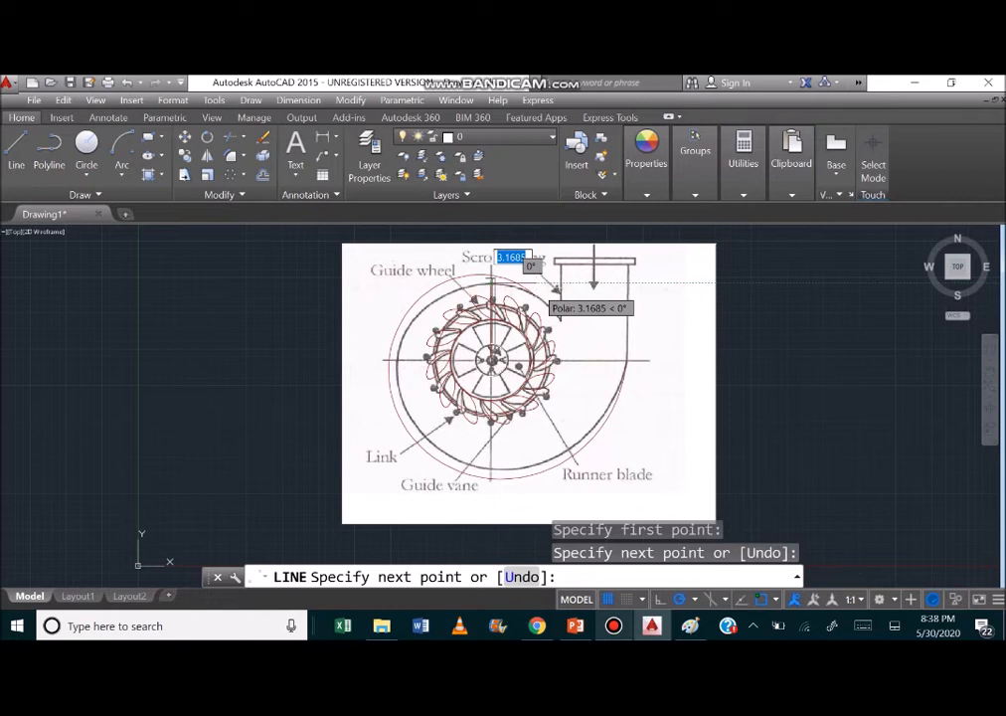
key(Return)
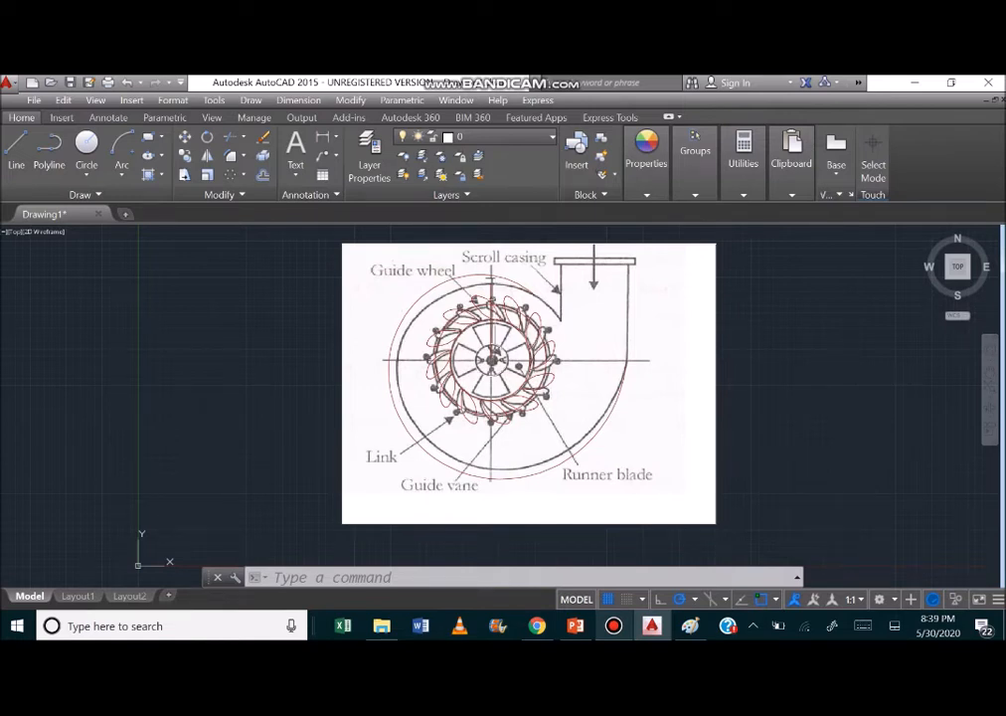
Draw a horizontal reference line from the hub center to the scroll casing outline on the side opposite the inlet.
click(98, 196)
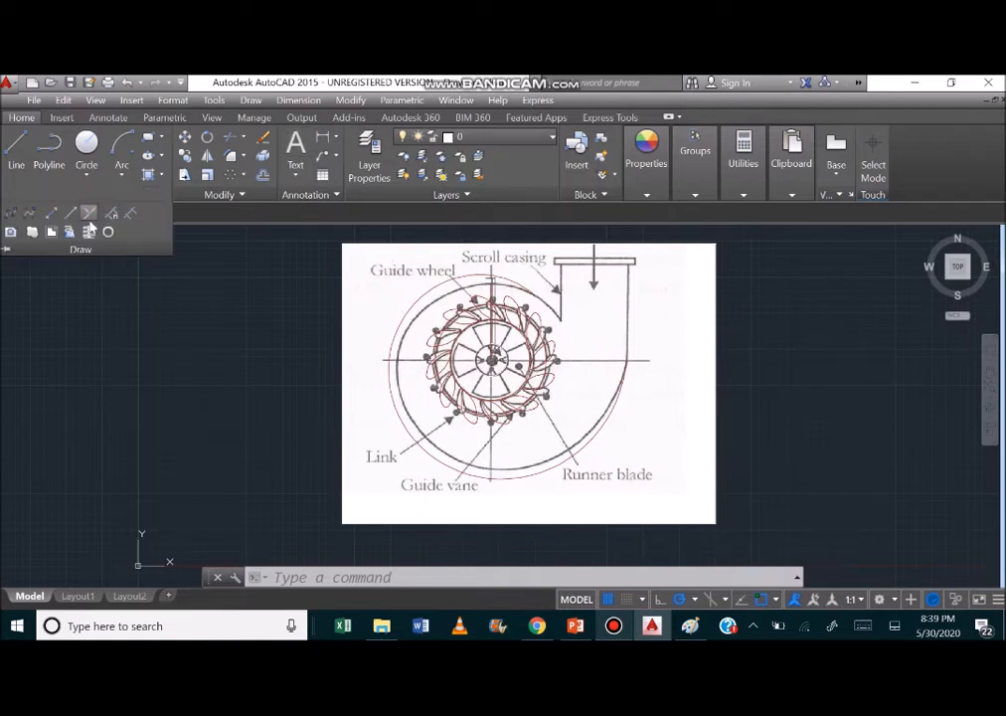
click(10, 216)
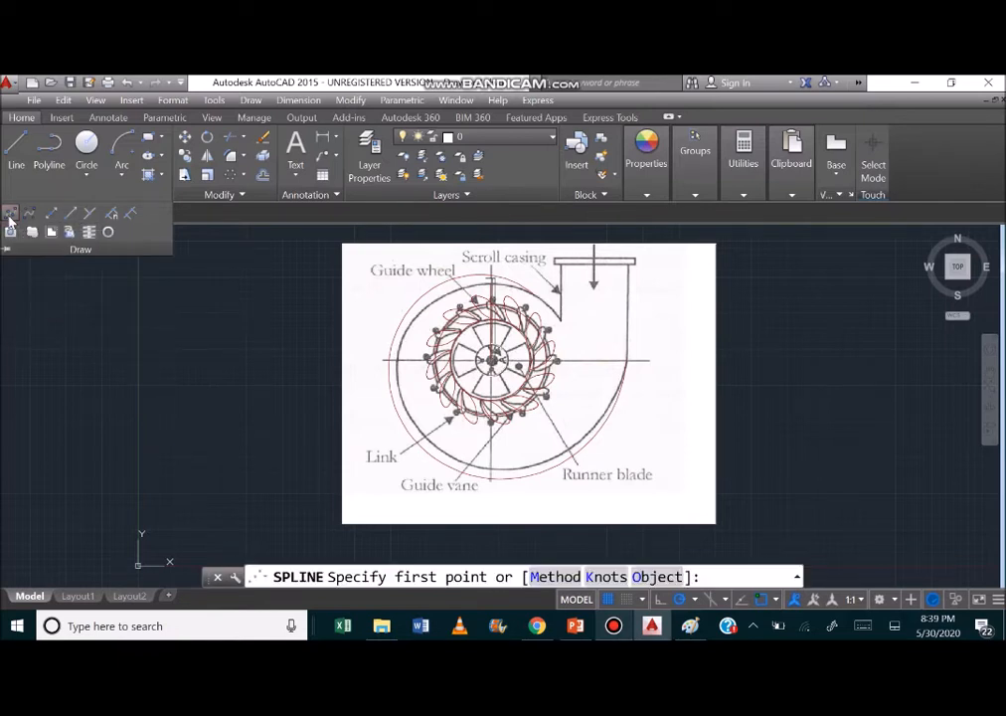
click(12, 165)
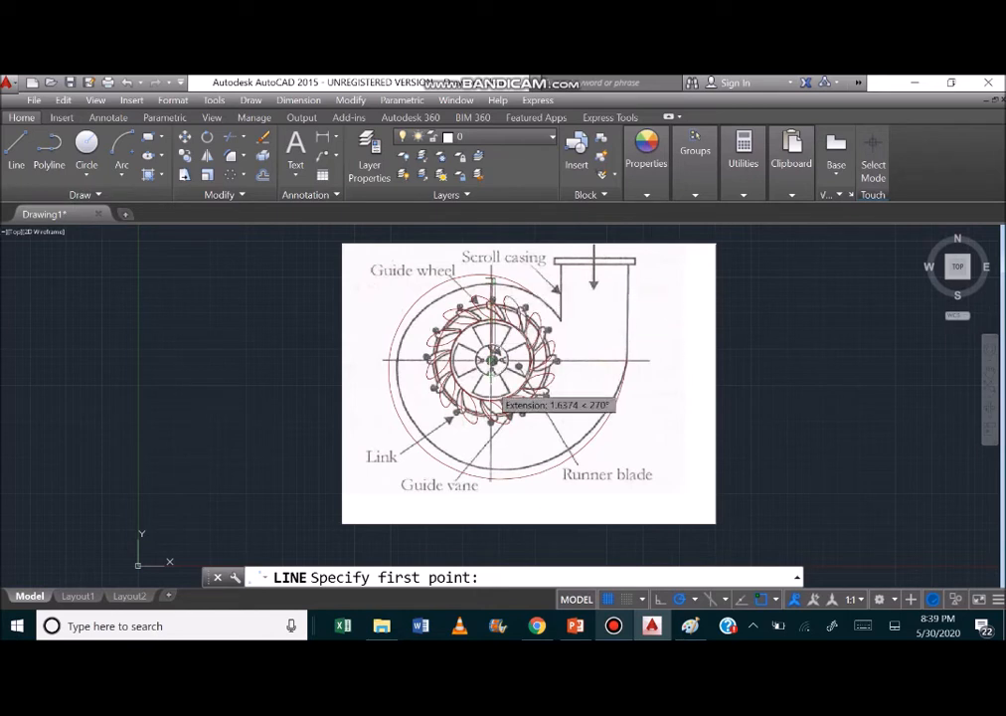
click(492, 360)
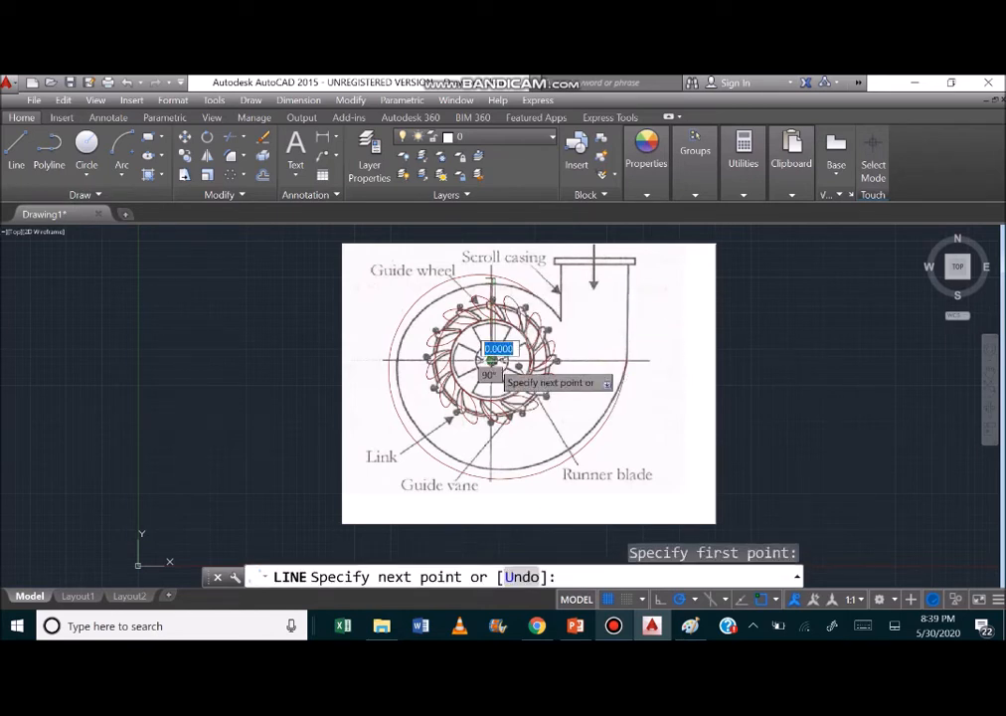
click(398, 360)
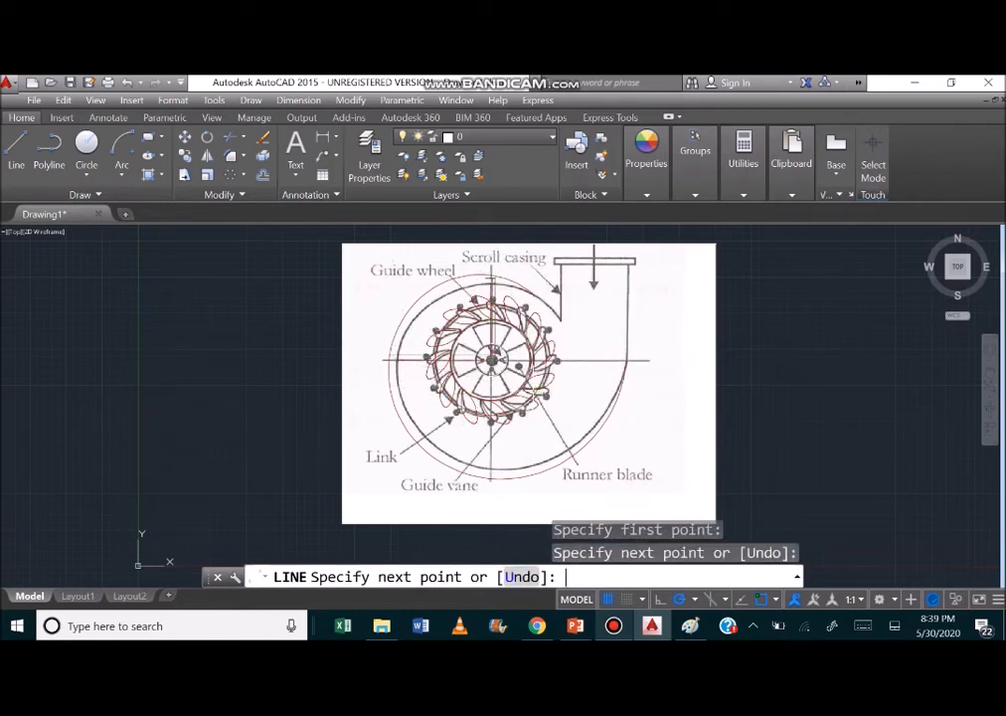
key(Return)
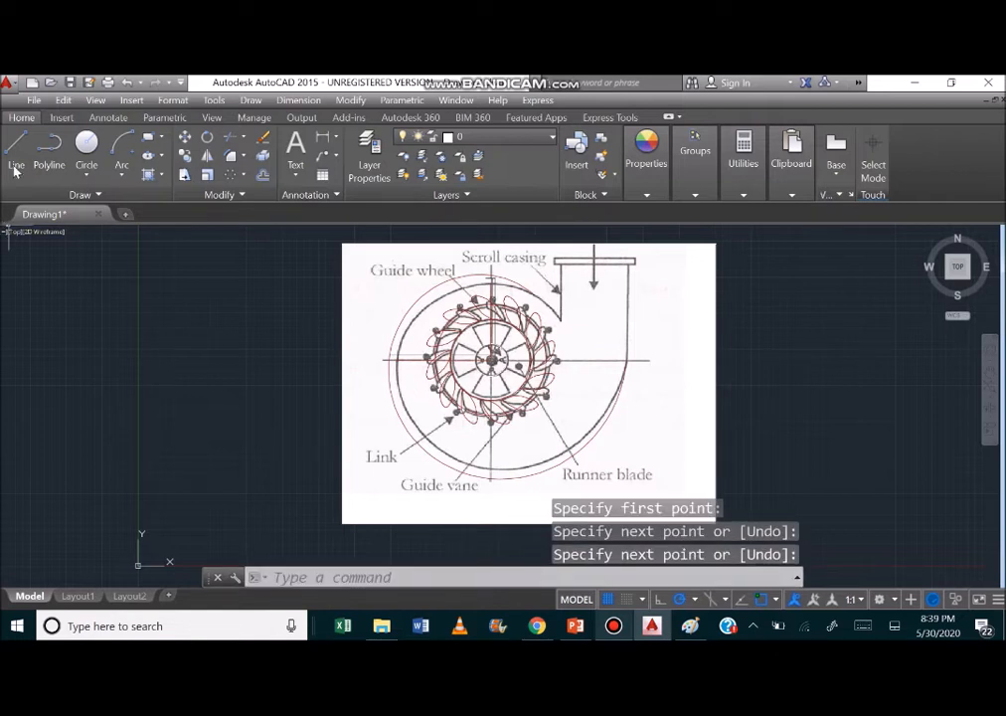
Draw a vertical reference line about 7.7 long from the hub center down to the scroll casing outline.
click(17, 159)
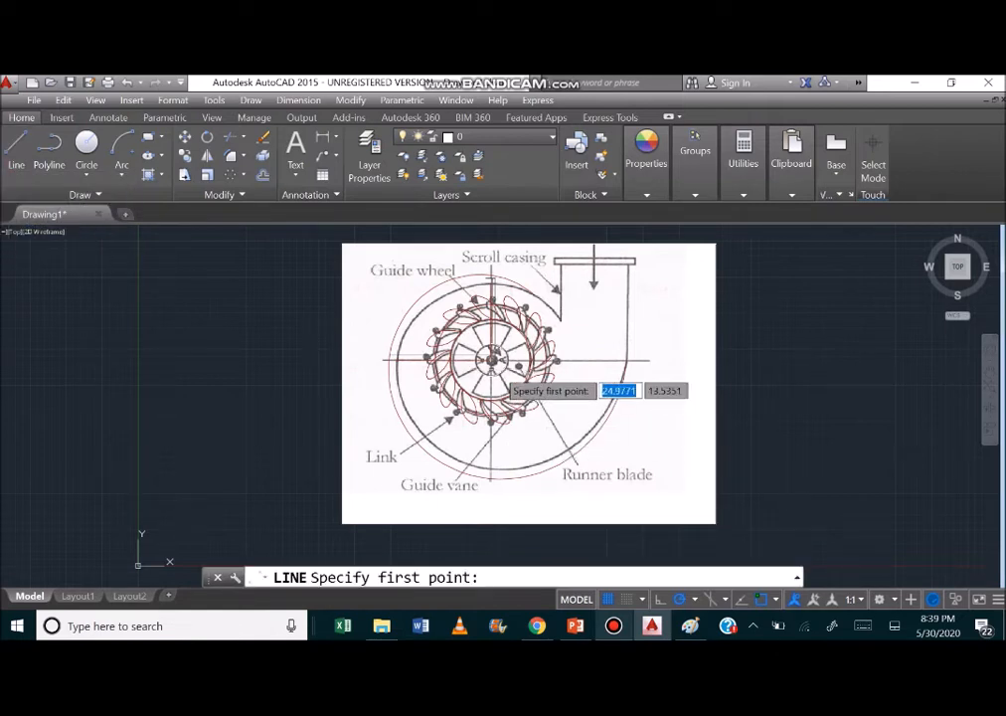
click(490, 359)
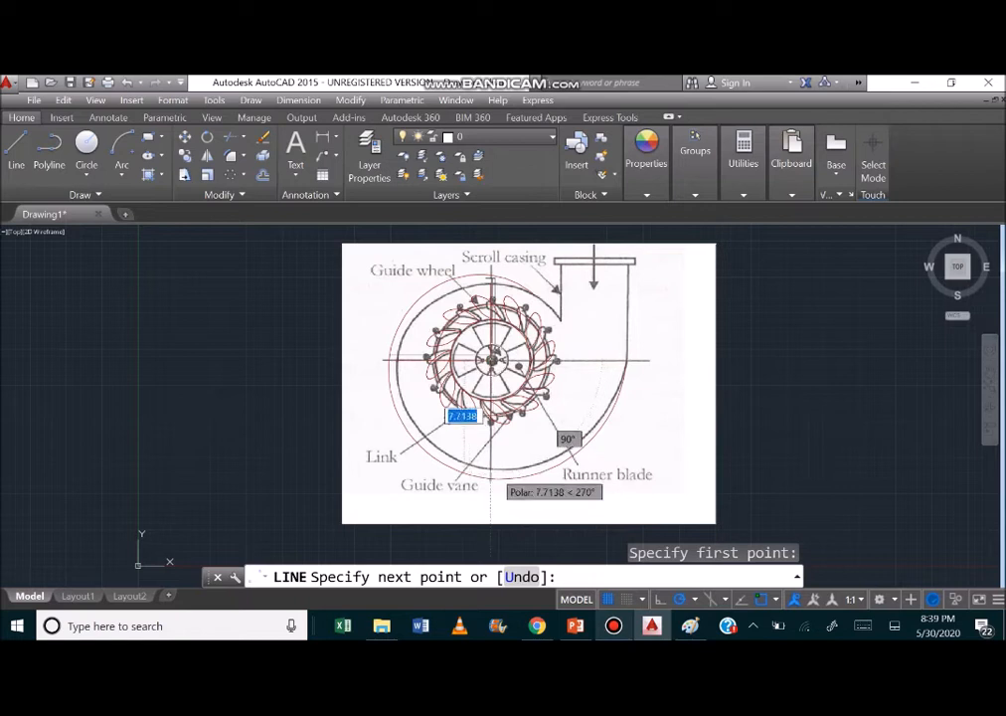
click(490, 467)
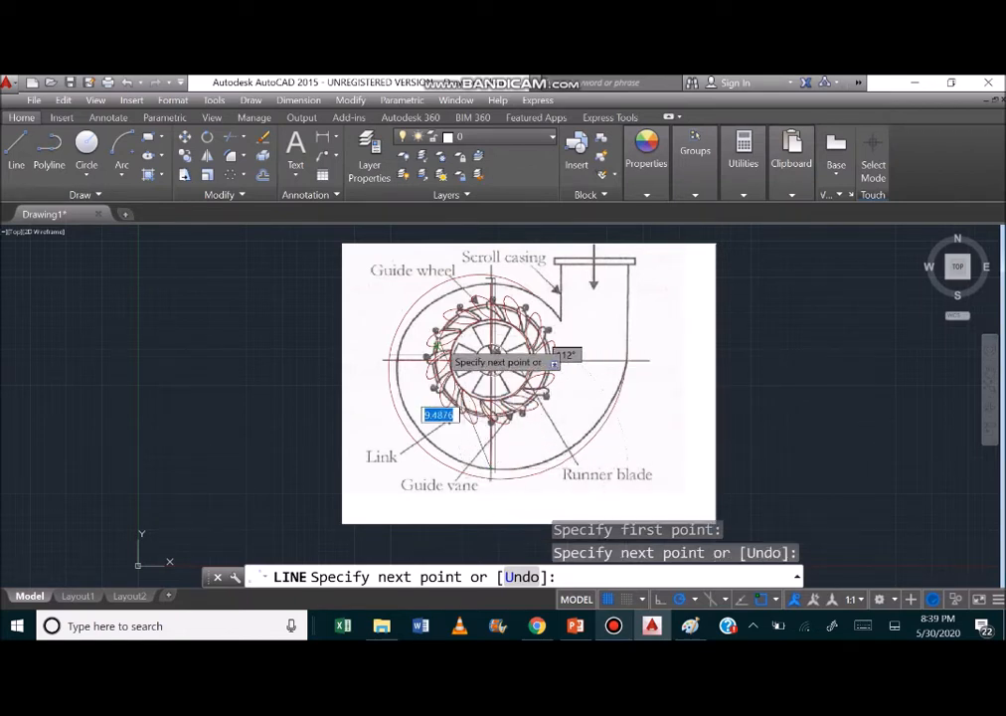
key(Return)
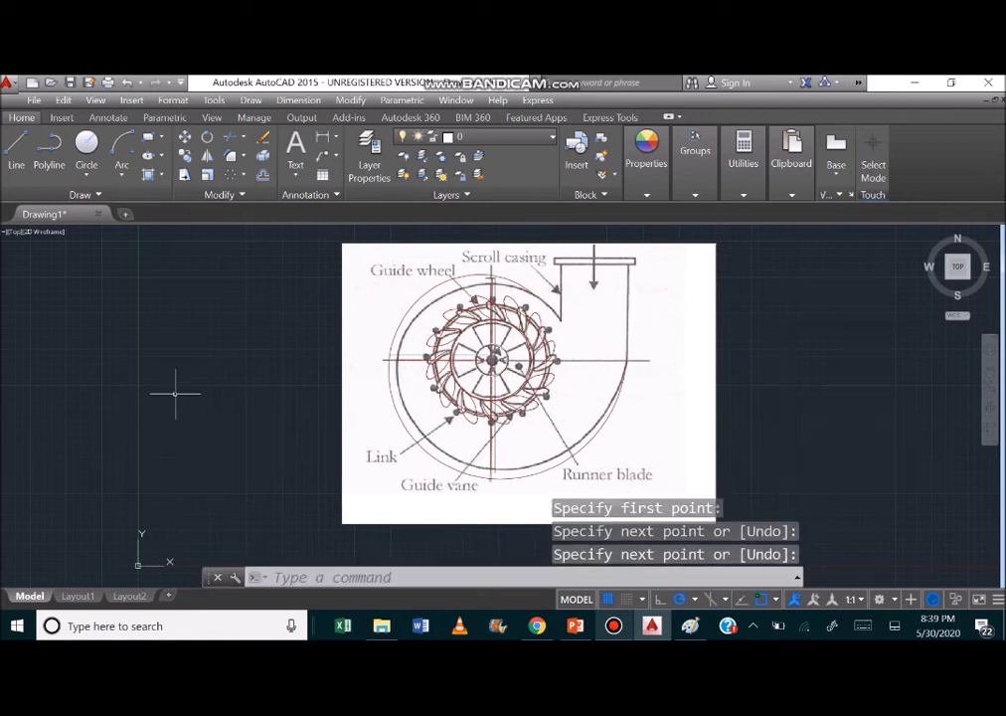
Trace the scroll casing with a fit-point spline from the inlet's inner corner around the reference line ends and up the outer inlet wall.
click(60, 196)
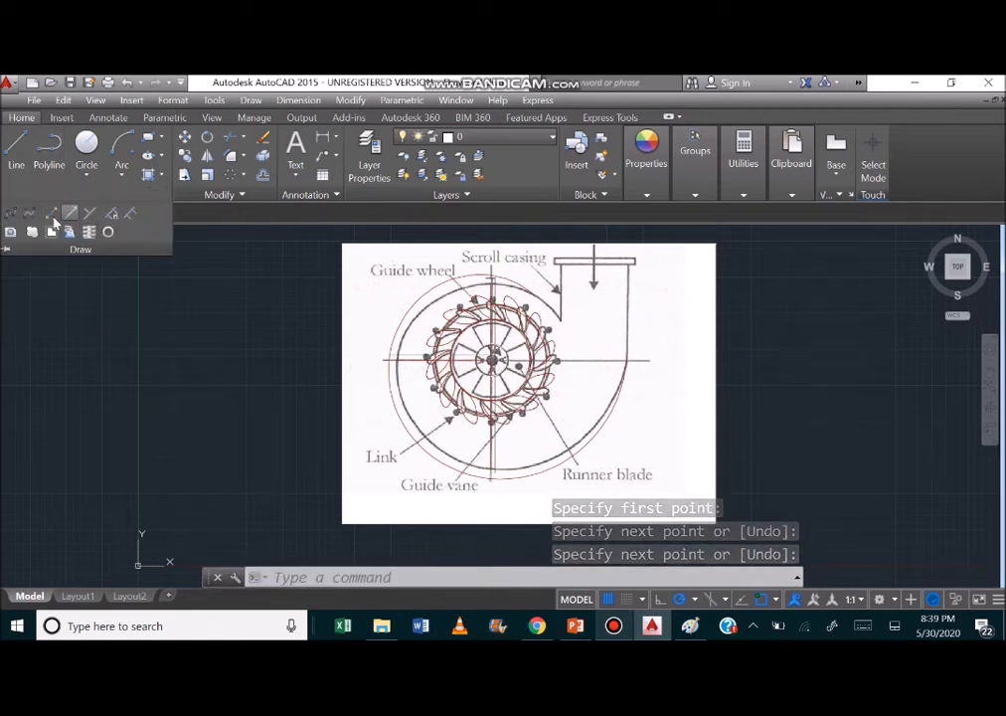
click(12, 214)
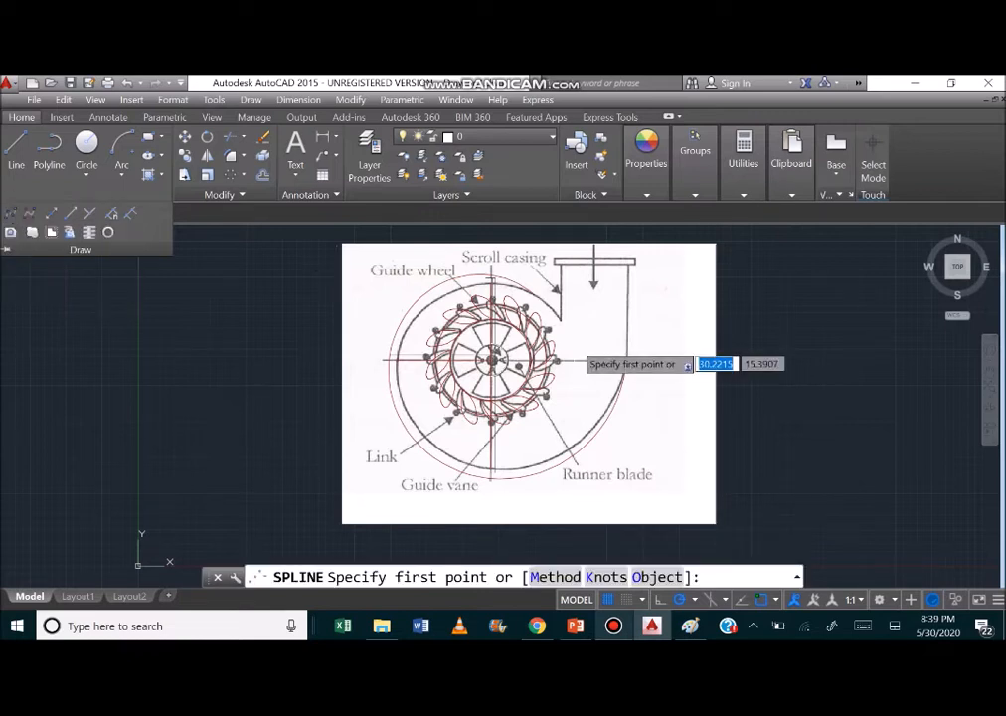
click(562, 323)
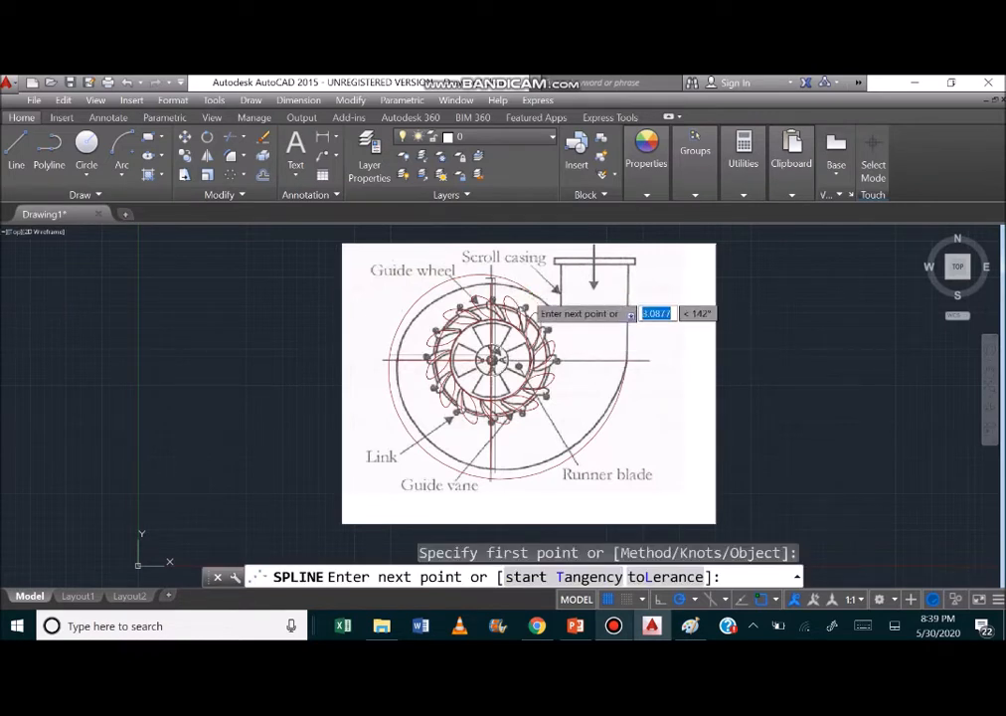
click(537, 300)
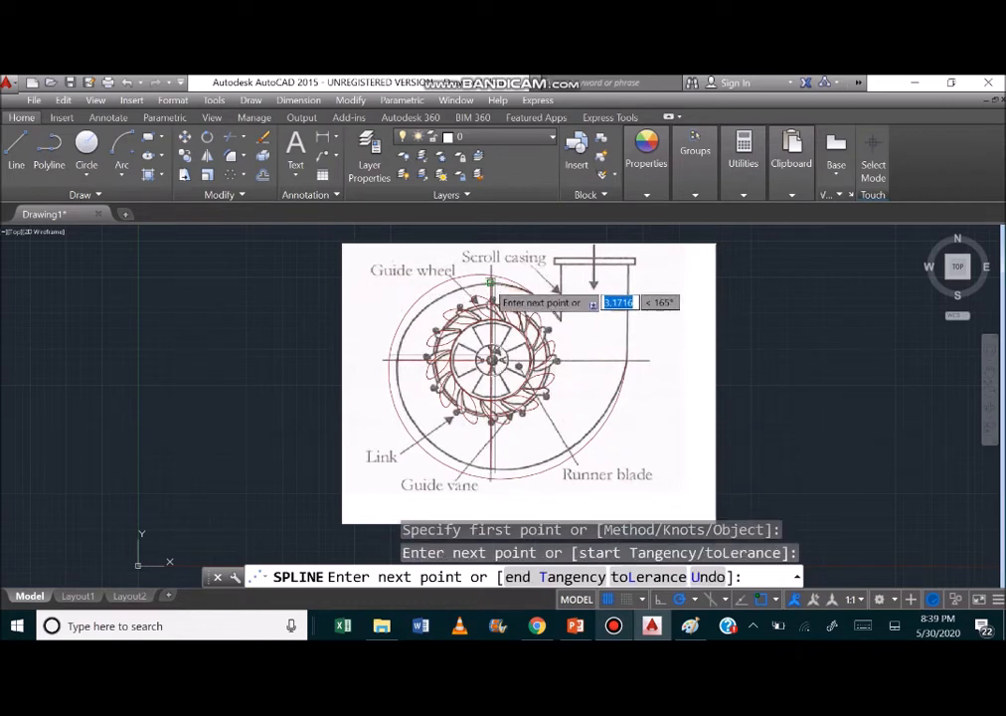
click(492, 288)
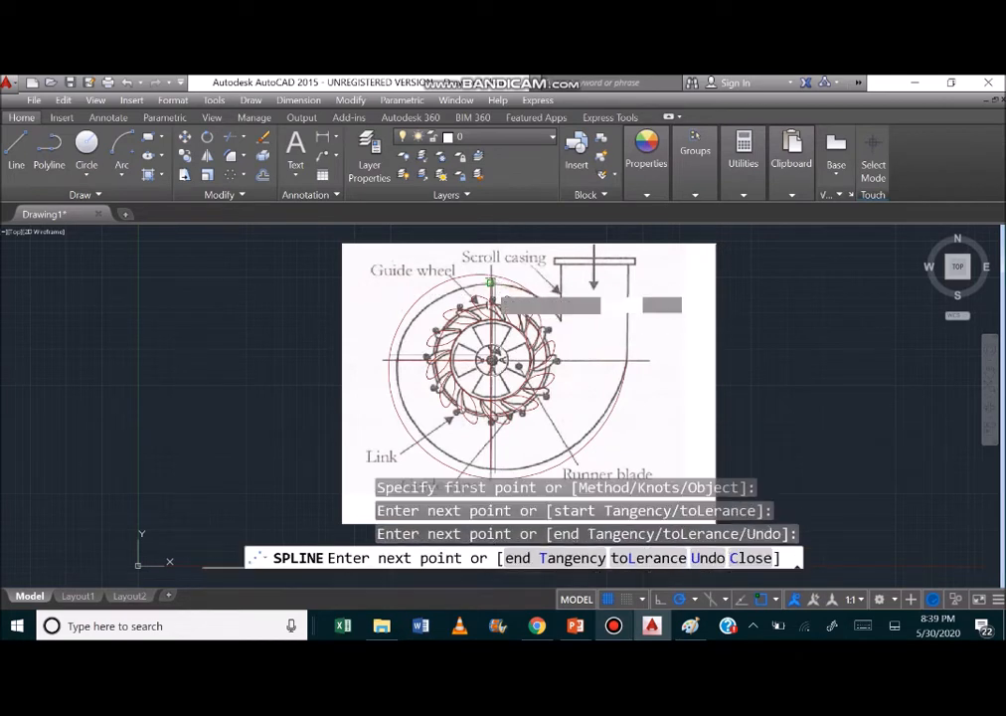
click(397, 364)
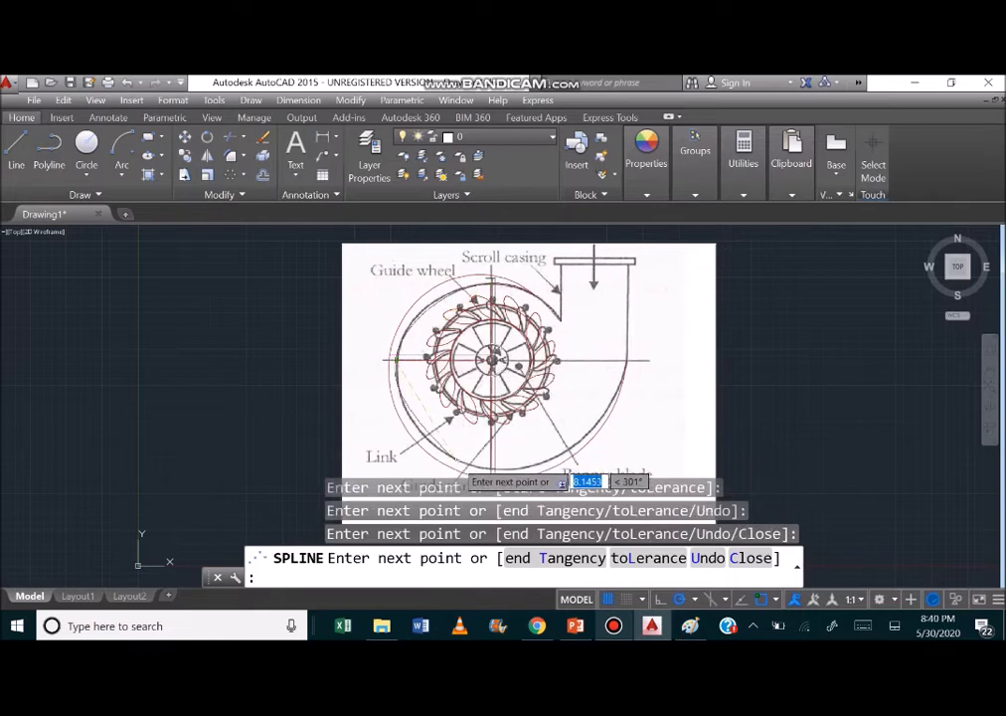
click(456, 460)
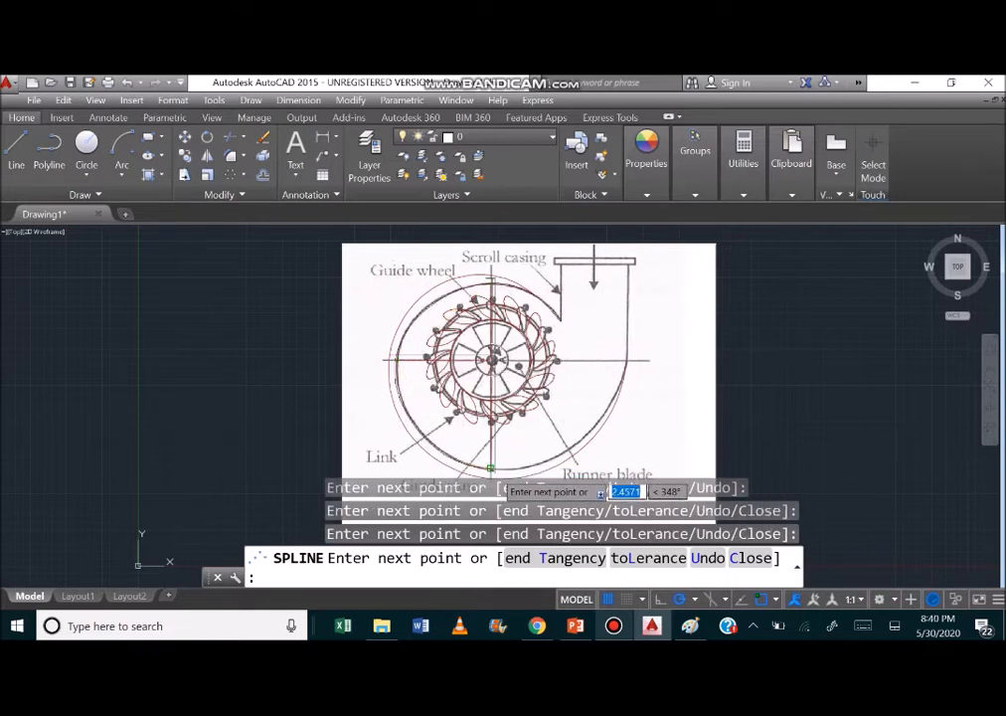
click(490, 467)
click(626, 356)
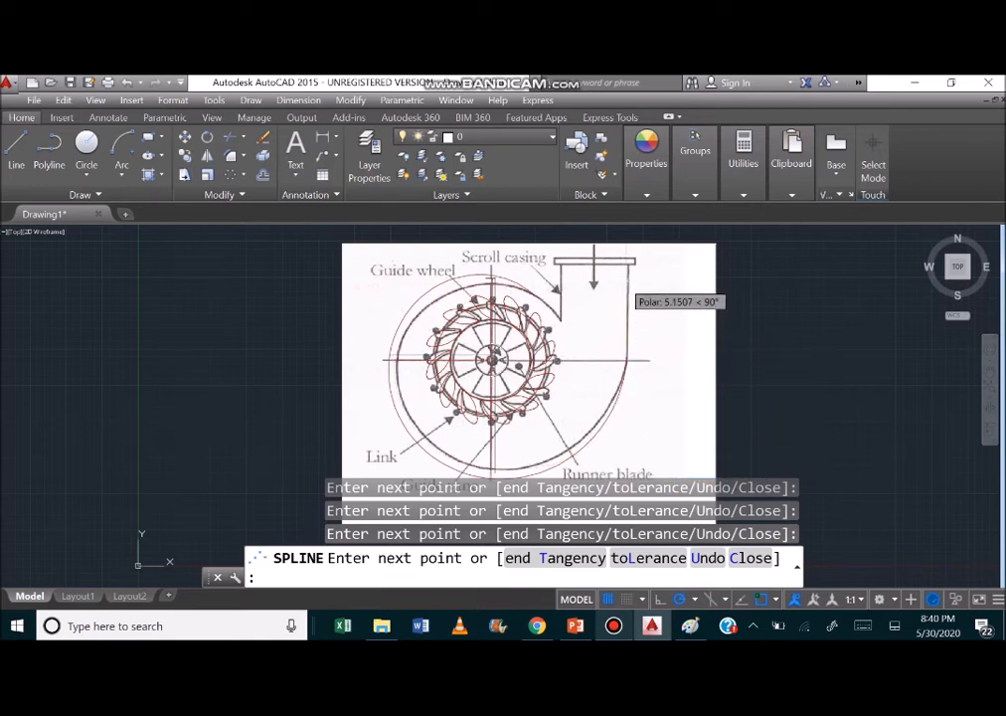
click(626, 268)
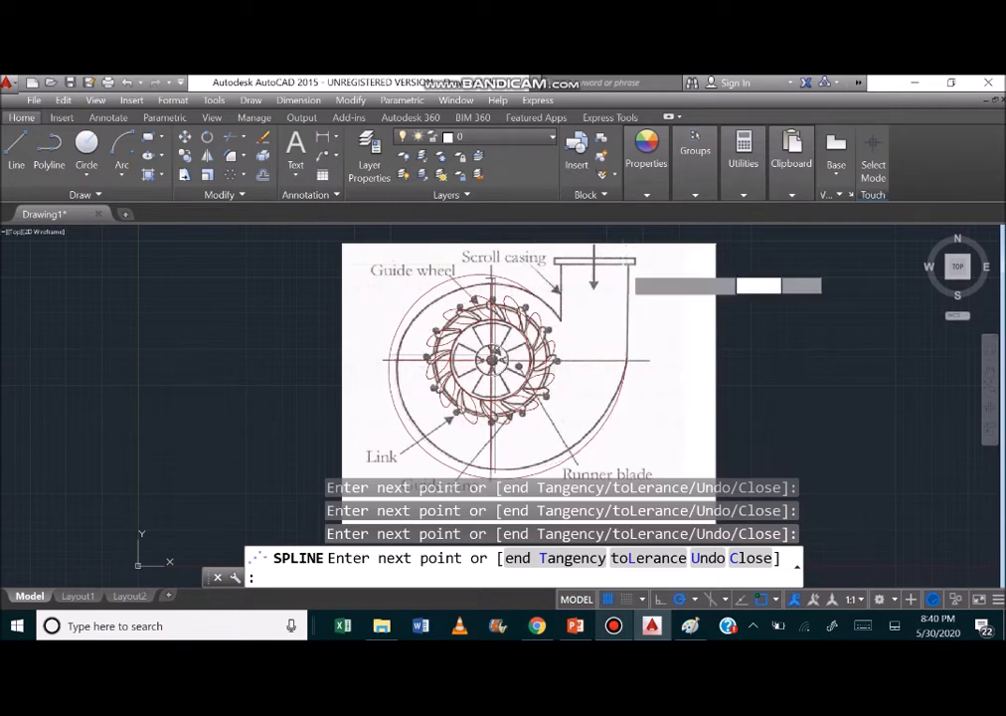
key(Return)
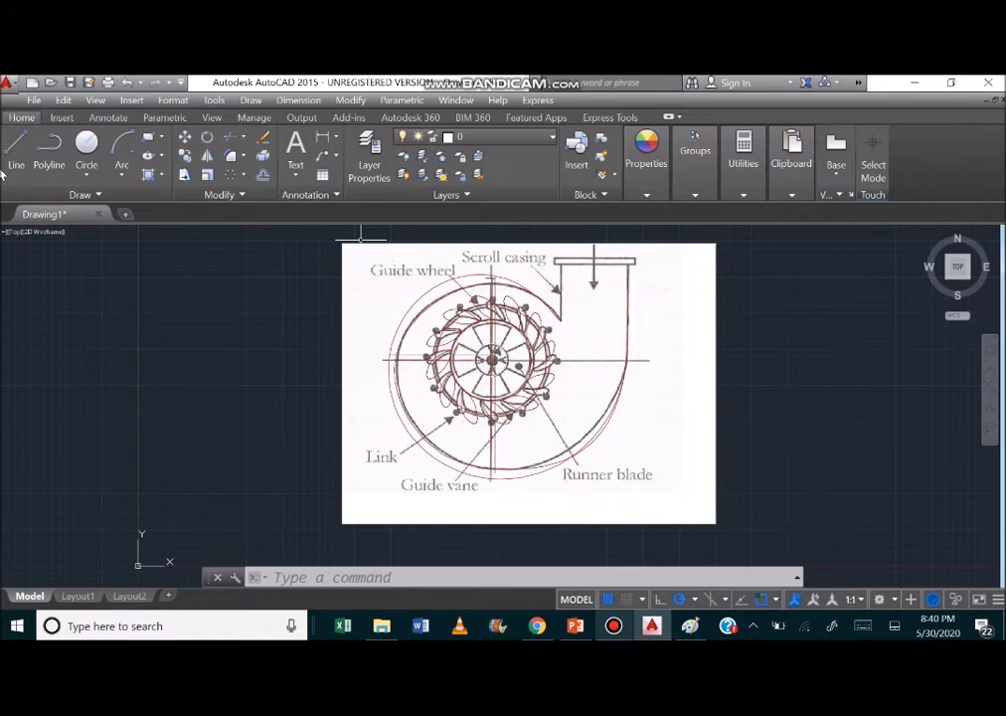
Draw a 0.85-turn helix centered on the hub, with base radius about 5.47 at the inlet's inner corner and top radius about 9.43 at its outer wall.
click(105, 195)
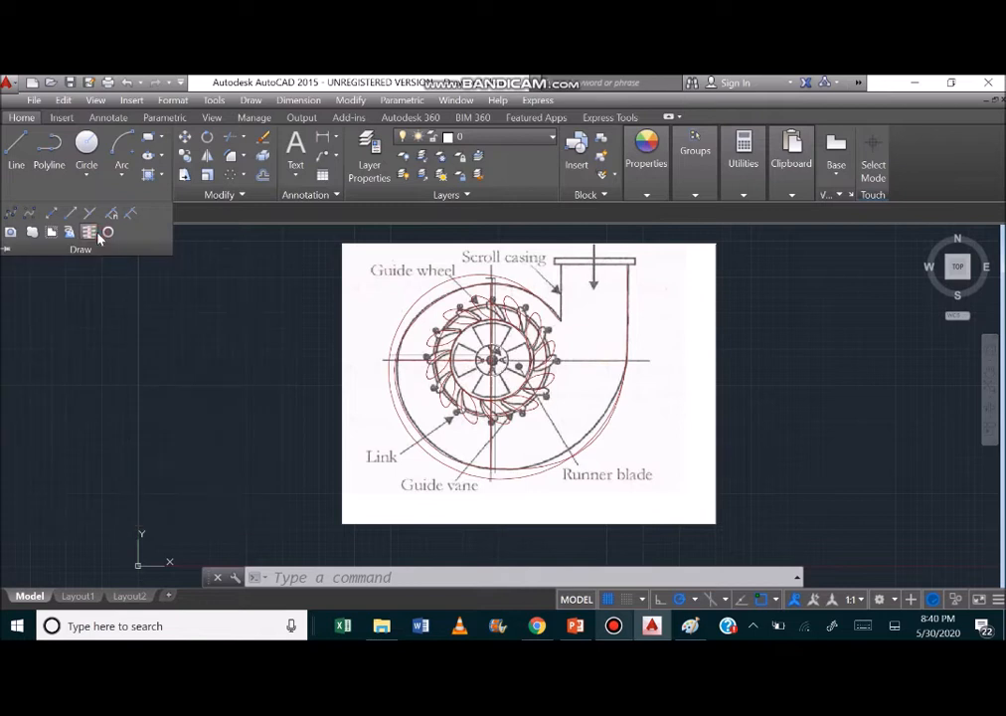
click(88, 232)
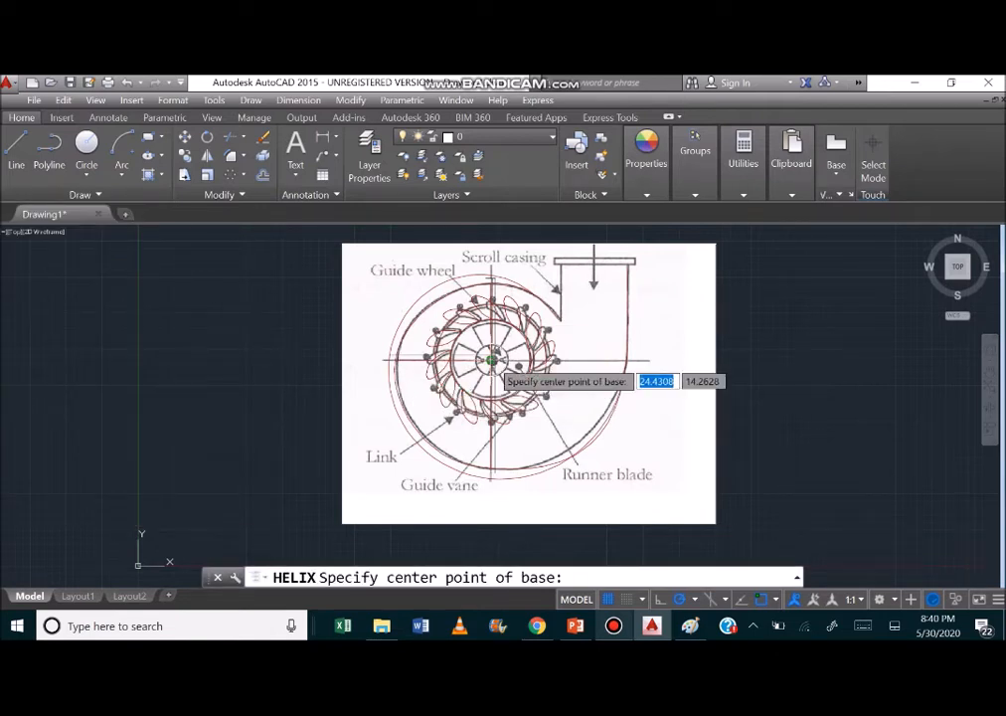
click(491, 360)
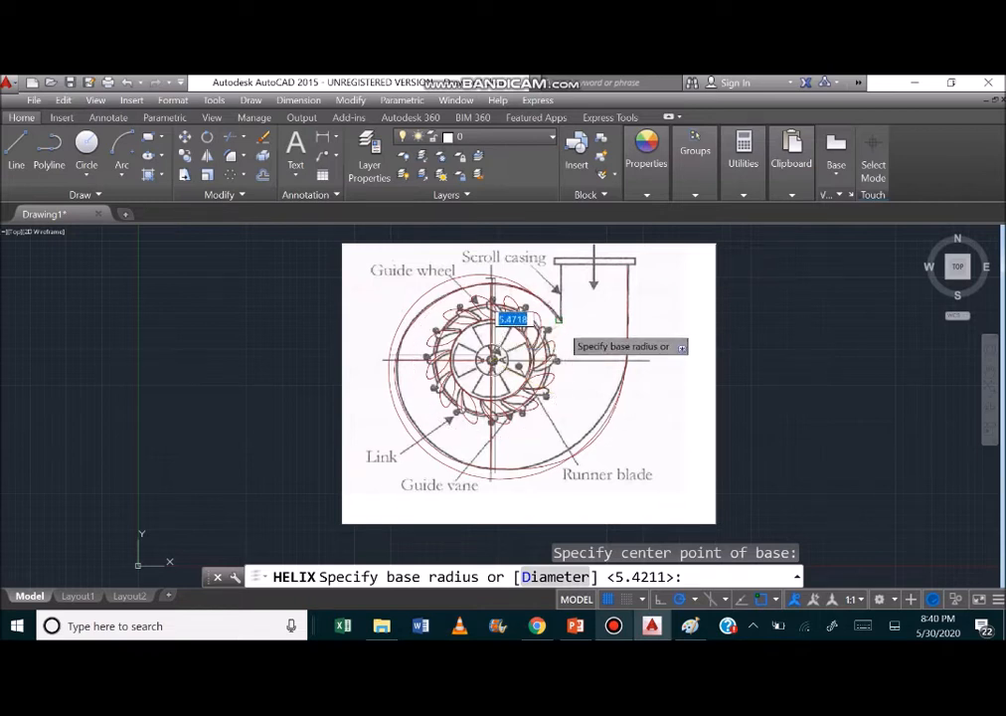
click(557, 318)
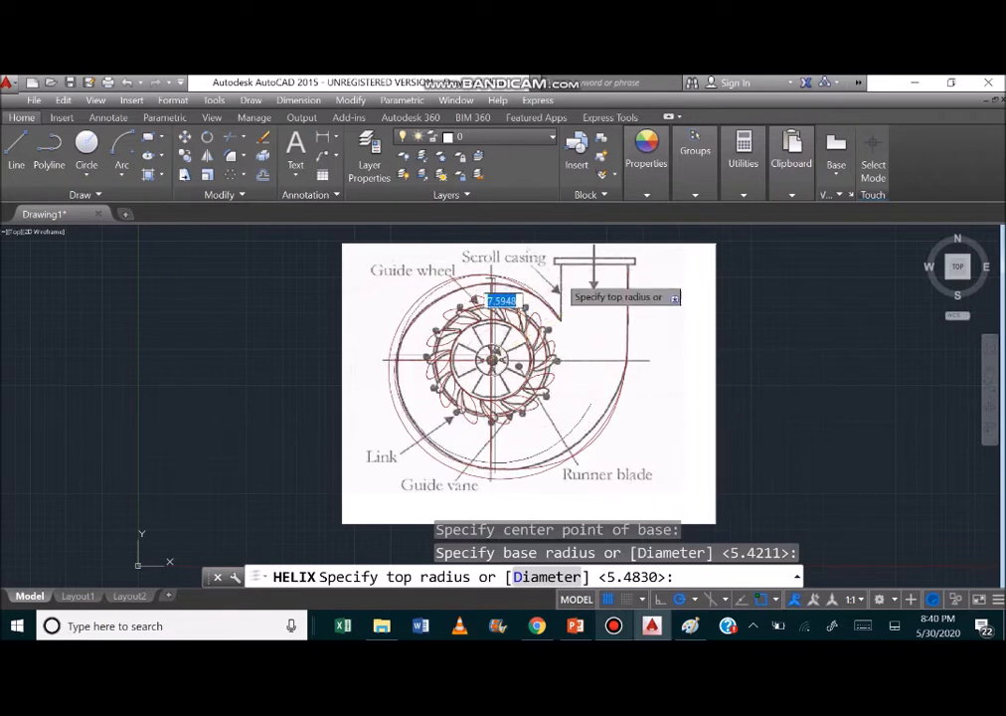
click(627, 355)
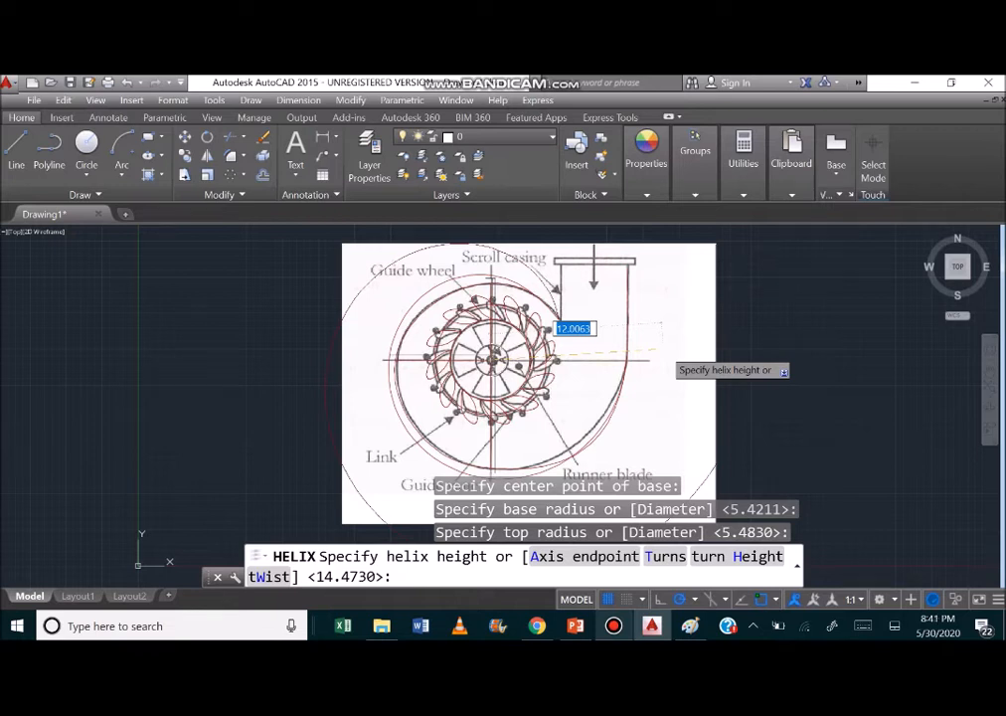
key(Down)
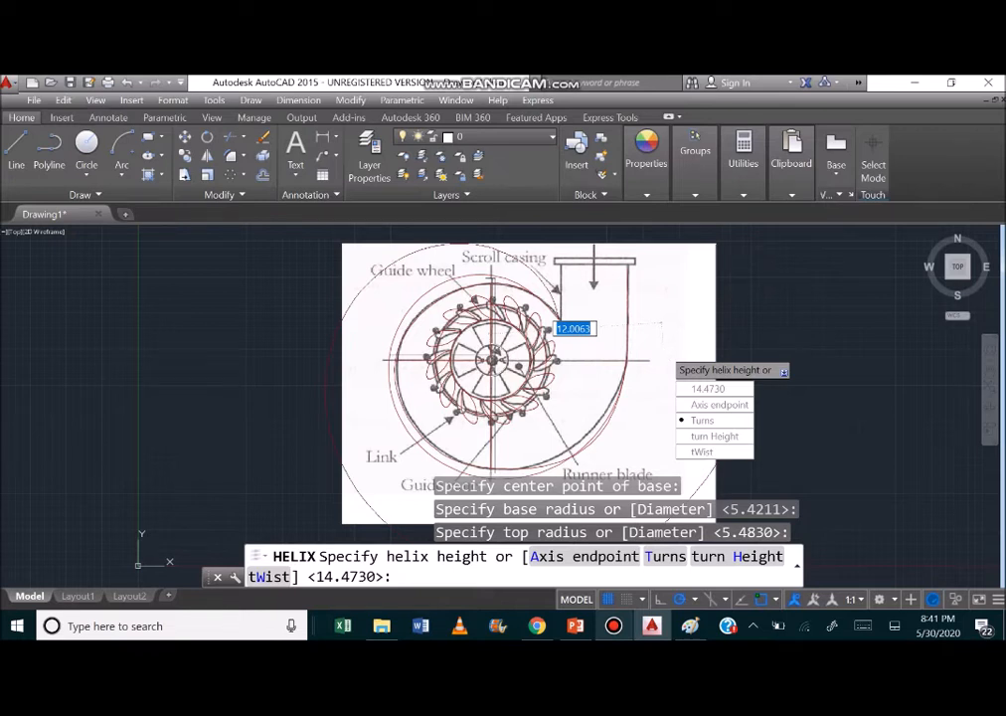
key(Return)
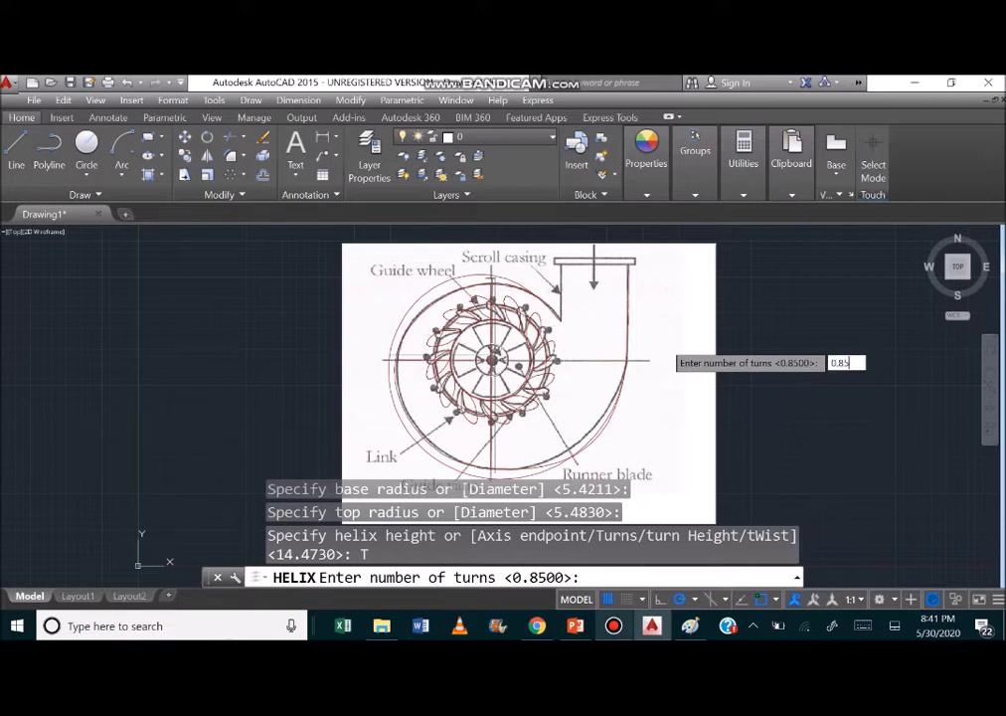
key(Return)
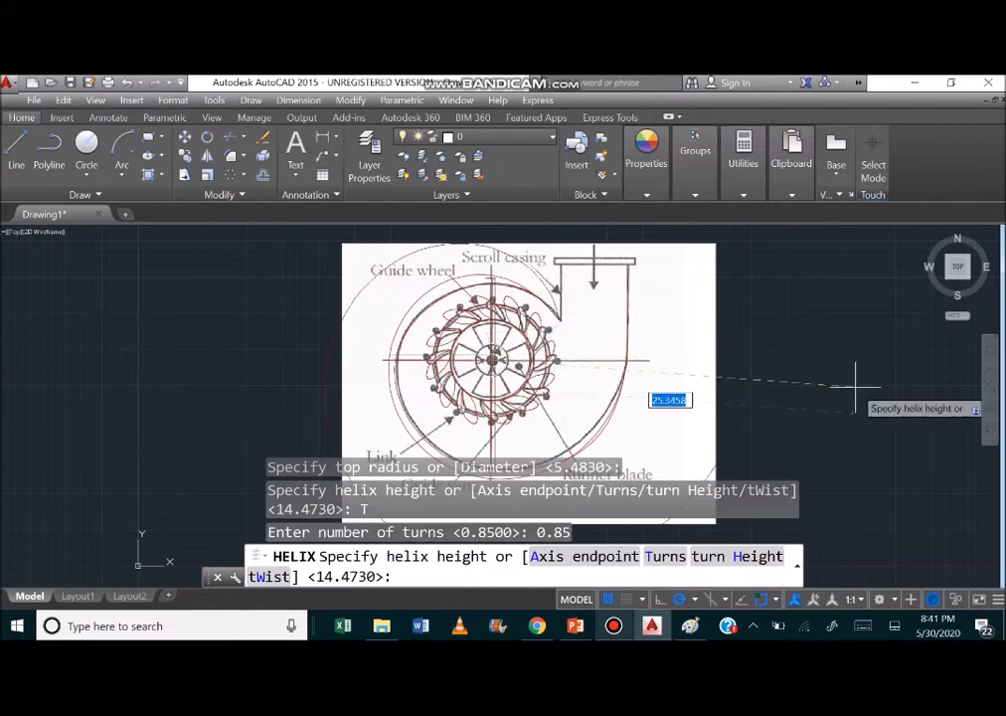
click(627, 355)
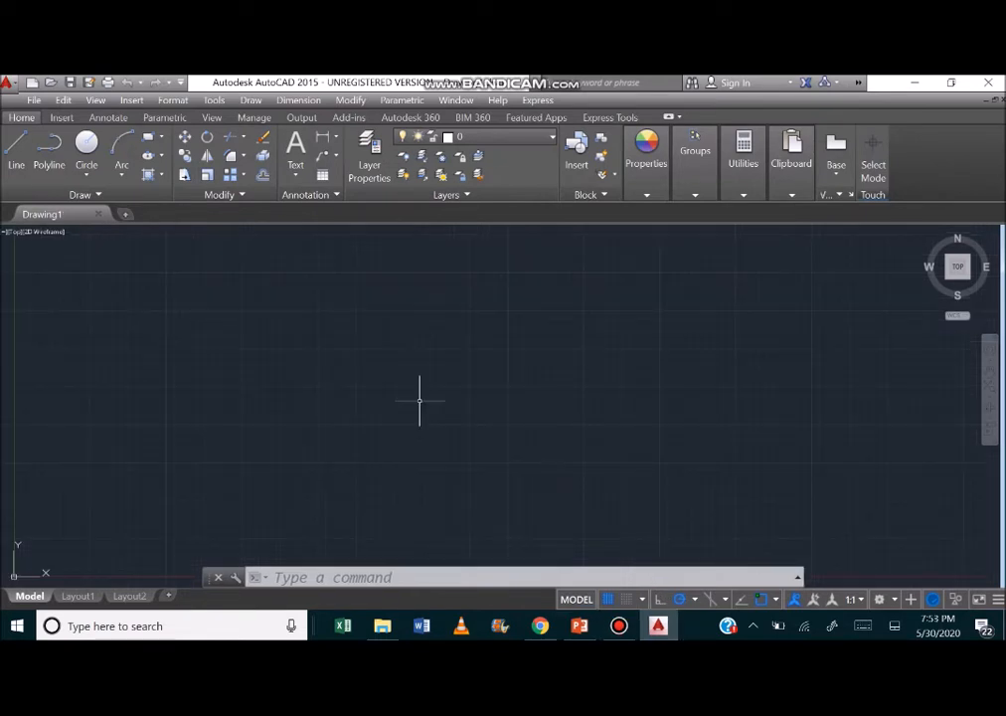
Draw a horizontal line about 17.33 long in the empty drawing.
click(123, 198)
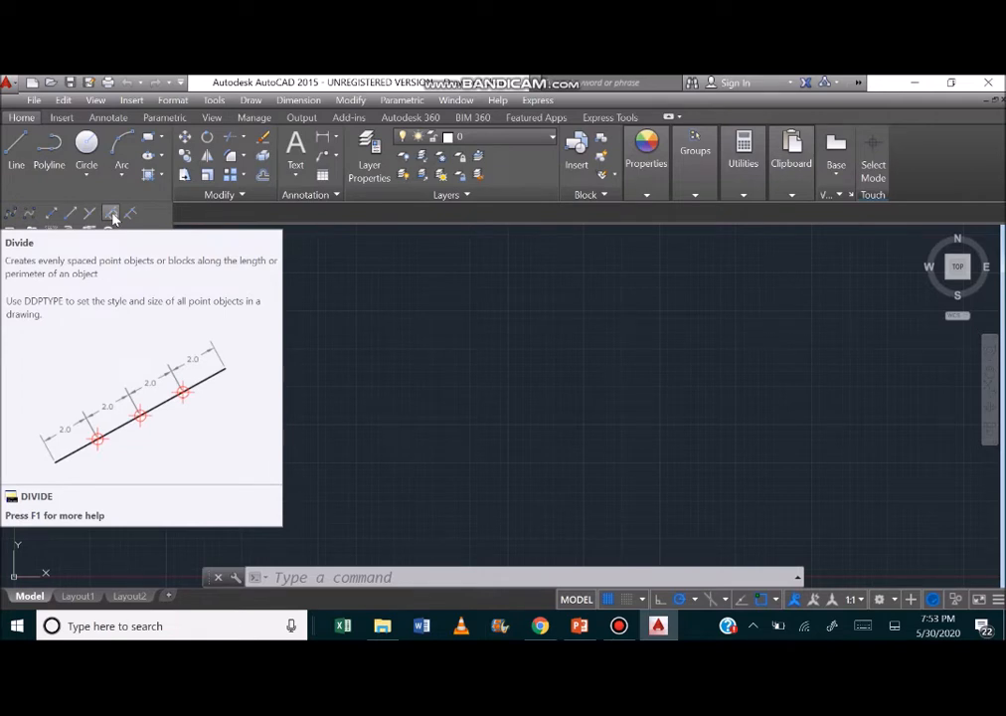
click(16, 151)
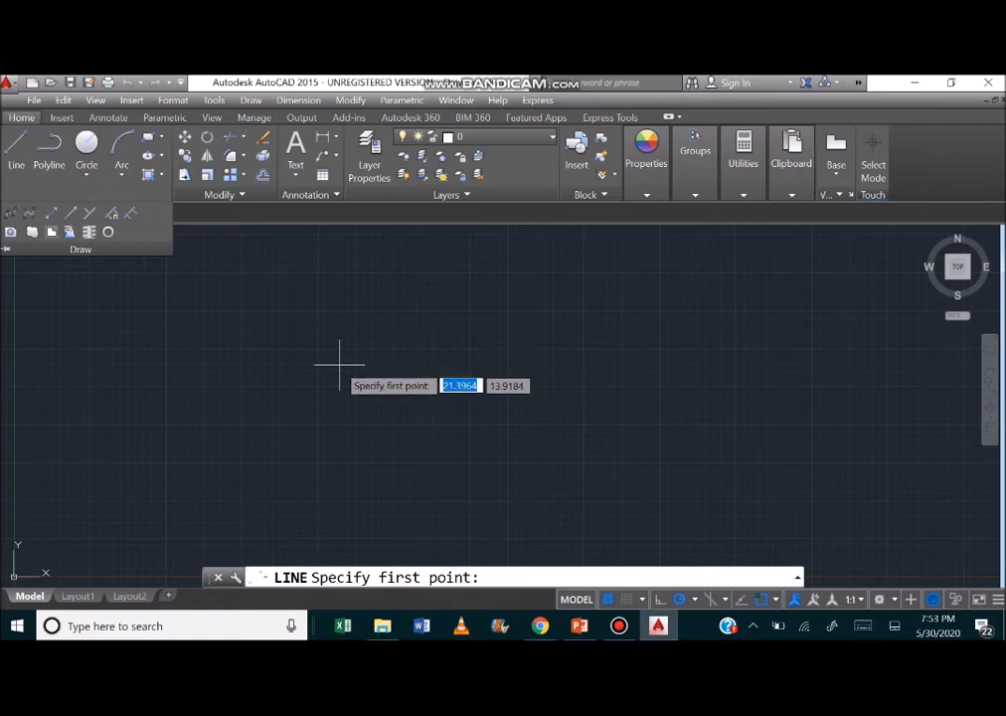
click(204, 337)
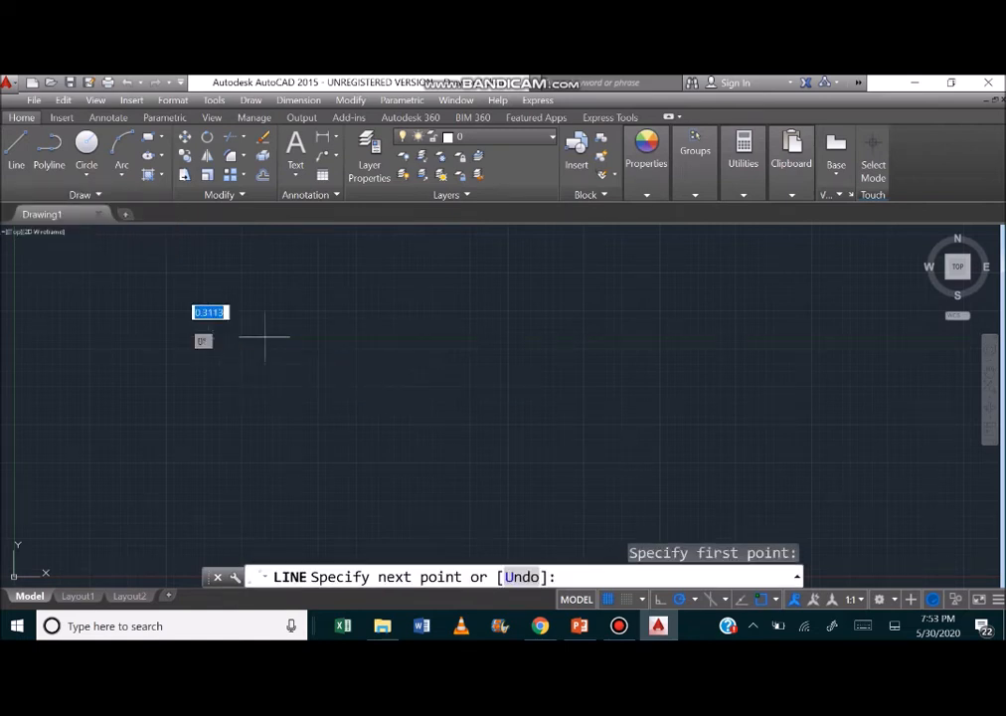
click(472, 338)
key(Escape)
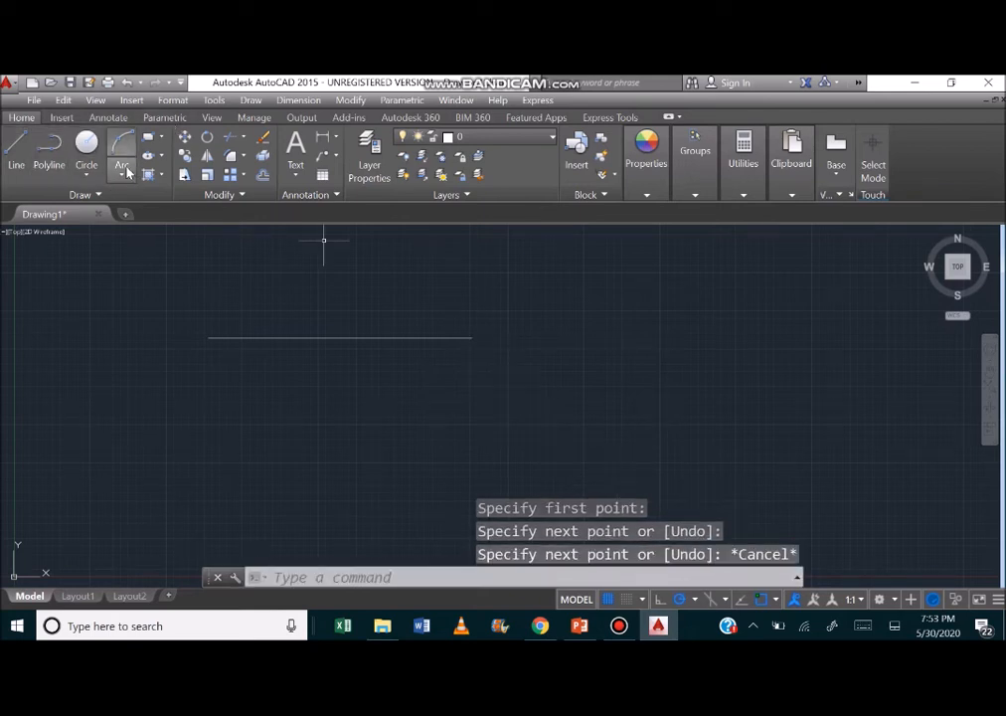
Divide the horizontal line into 4 equal segments.
click(86, 196)
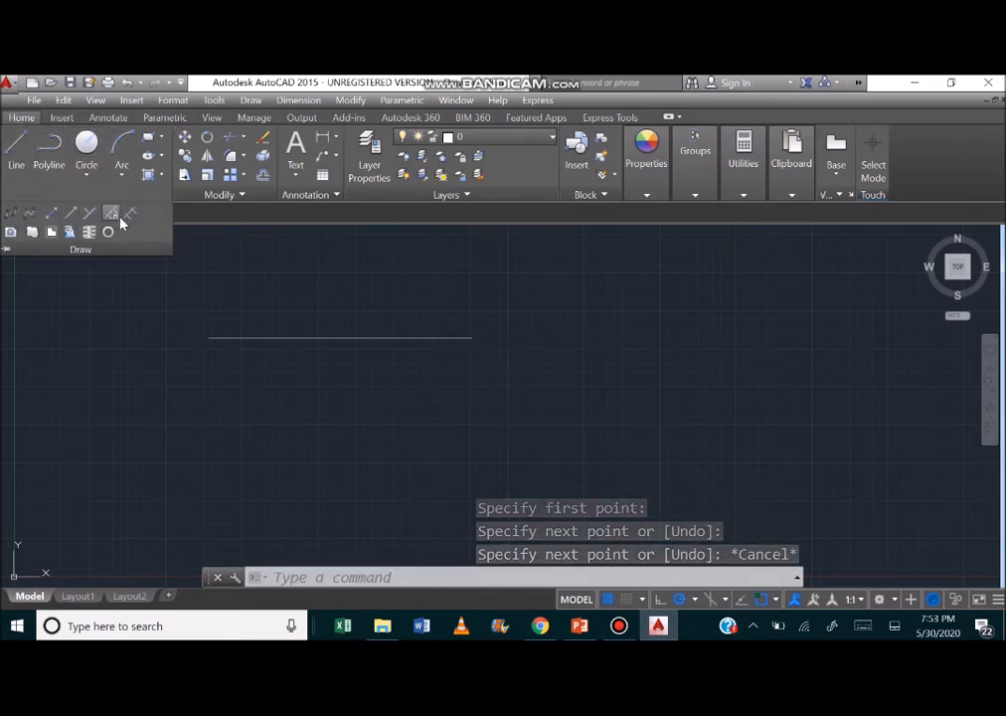
click(110, 215)
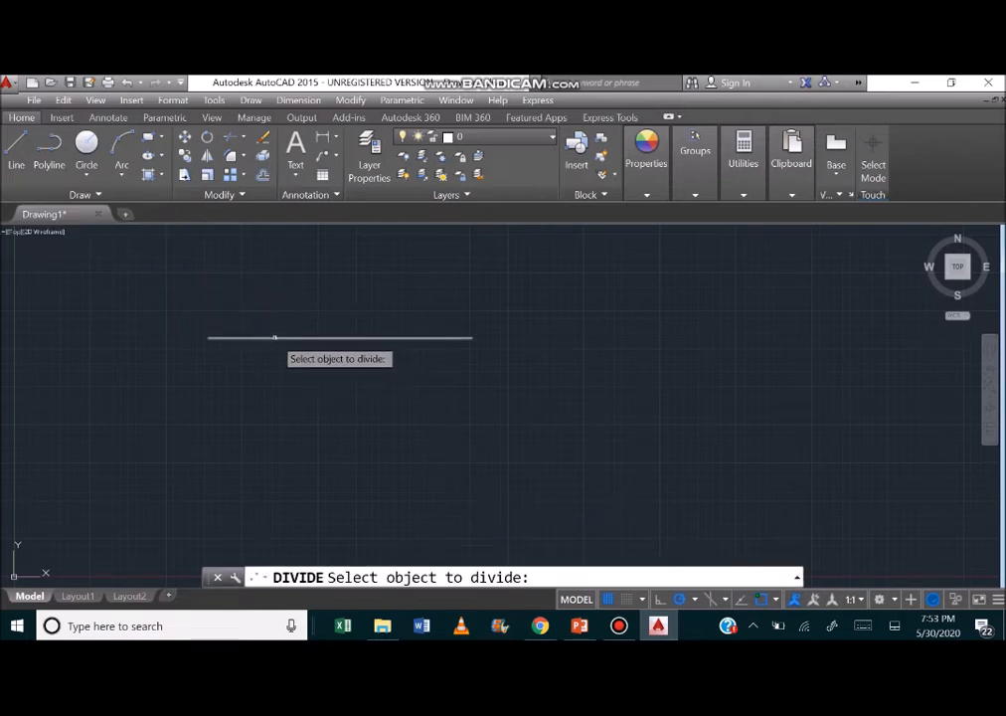
click(275, 338)
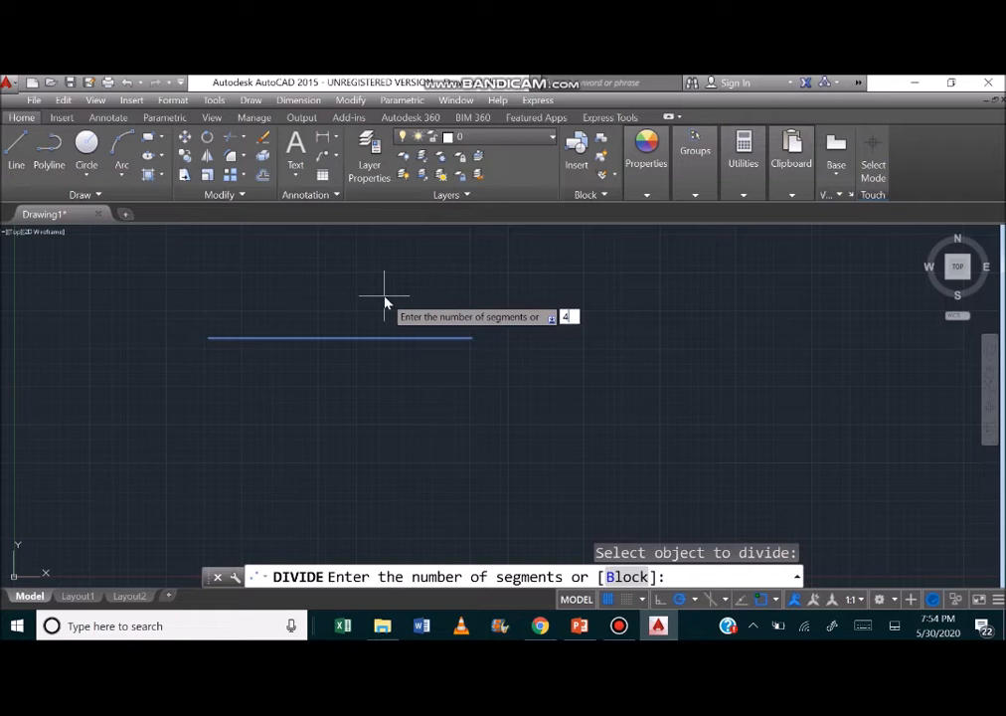
key(Return)
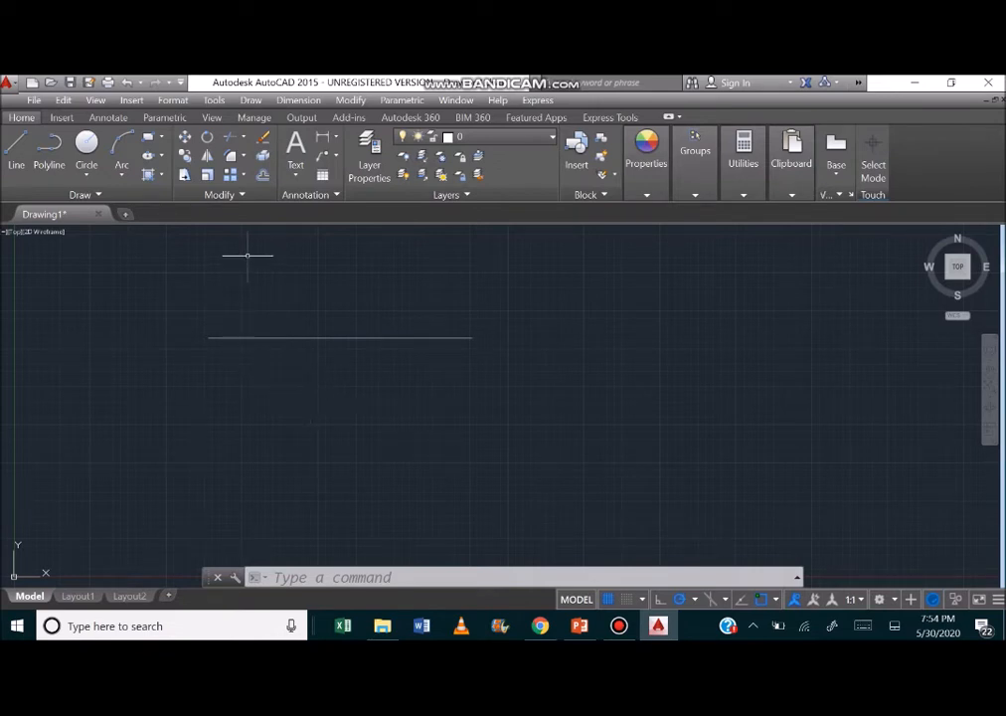
Hide the menu bar and show it again.
click(182, 82)
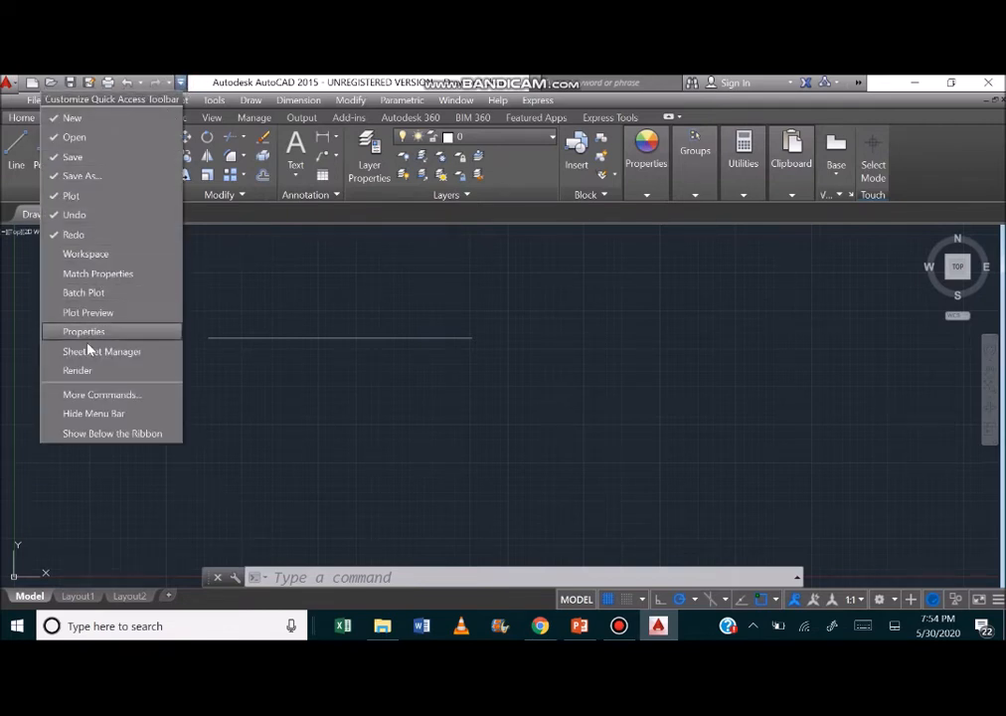
click(82, 414)
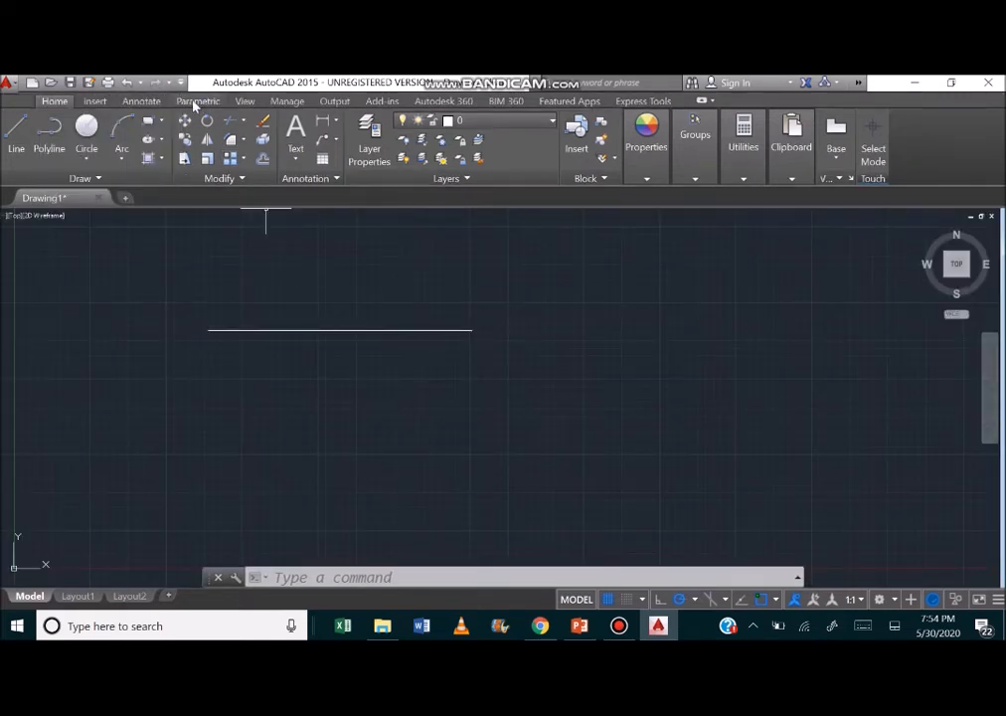
click(182, 85)
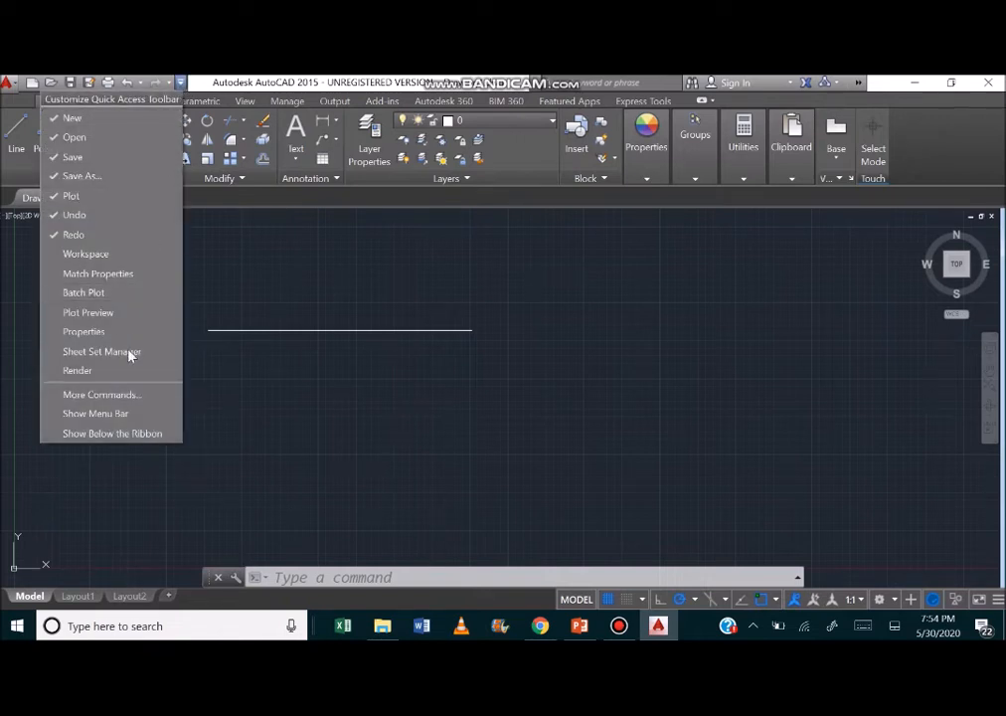
click(123, 416)
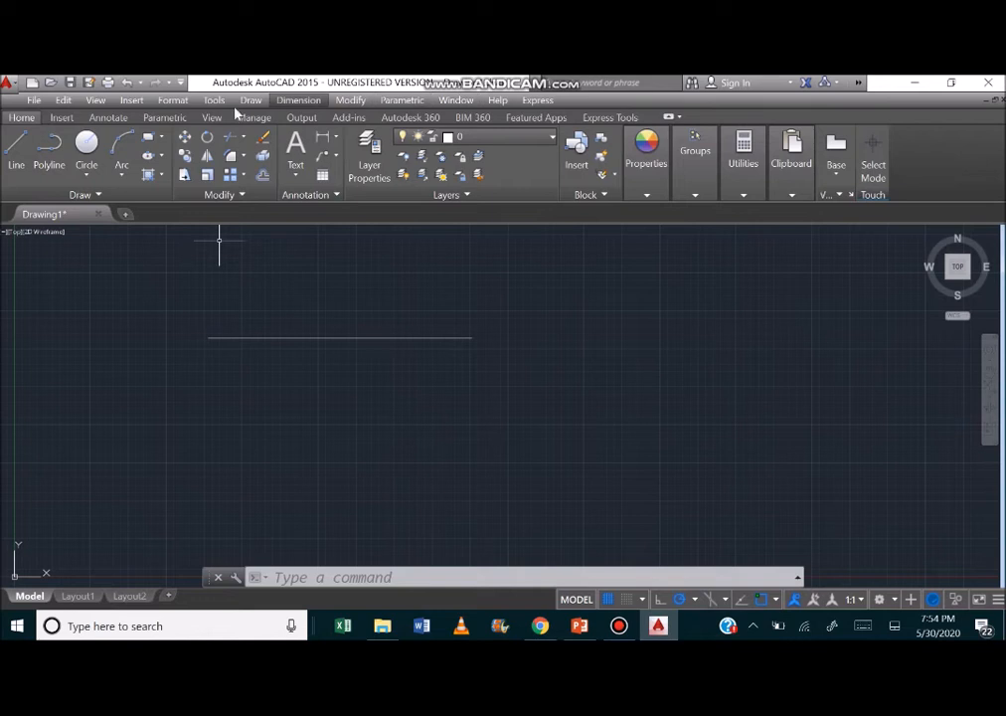
Set the point style to the plain X marker so the division points show on the line.
click(32, 101)
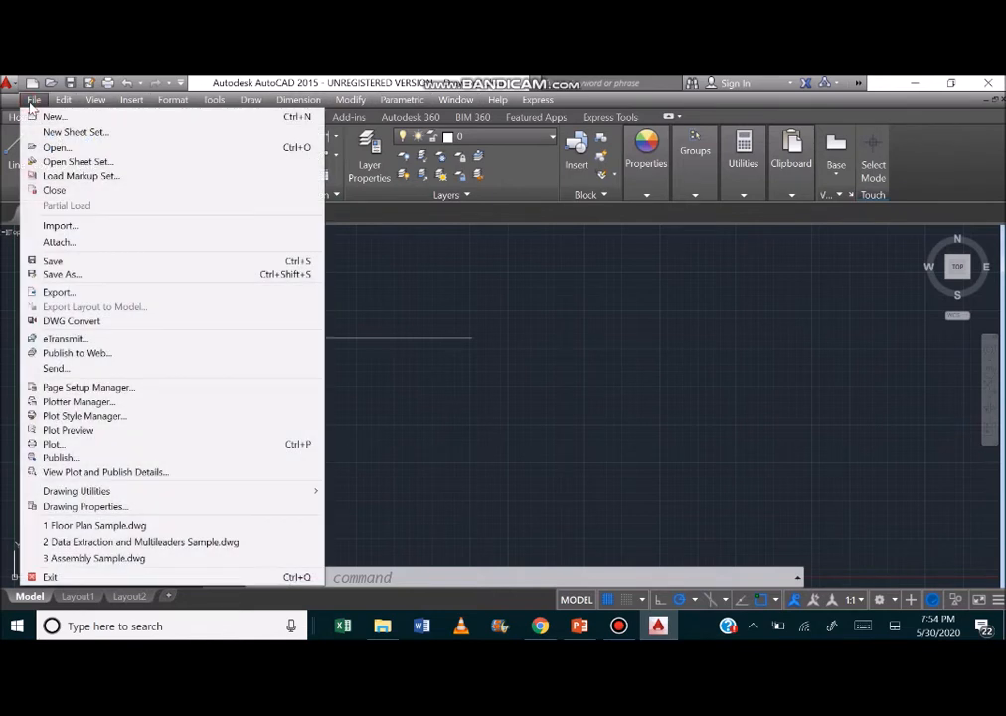
mouse_move(61, 104)
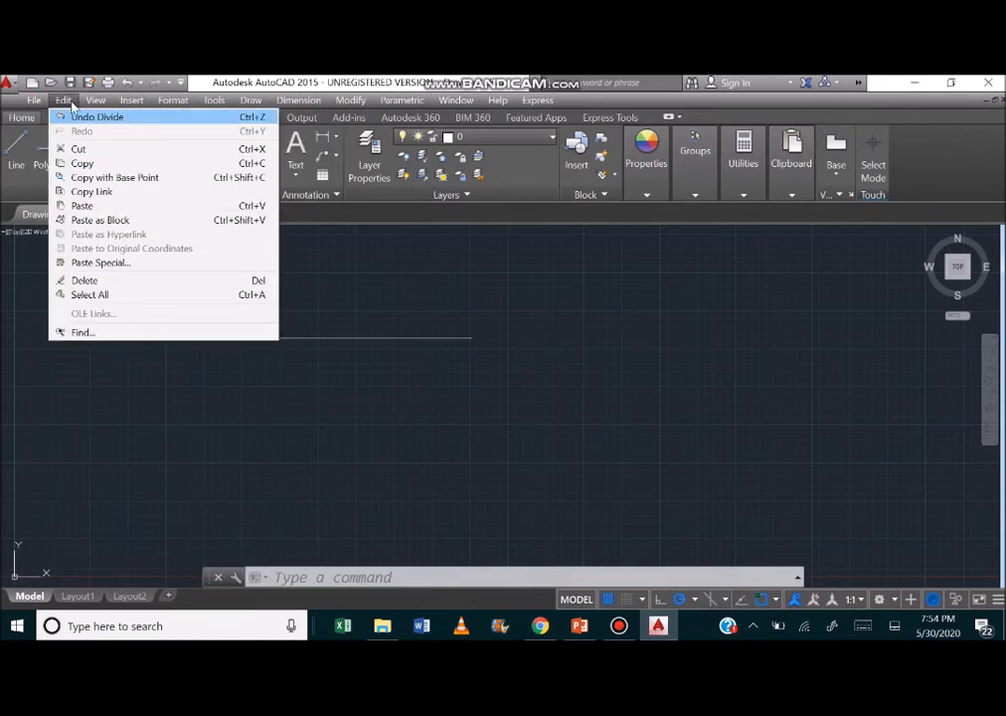
mouse_move(96, 103)
mouse_move(128, 104)
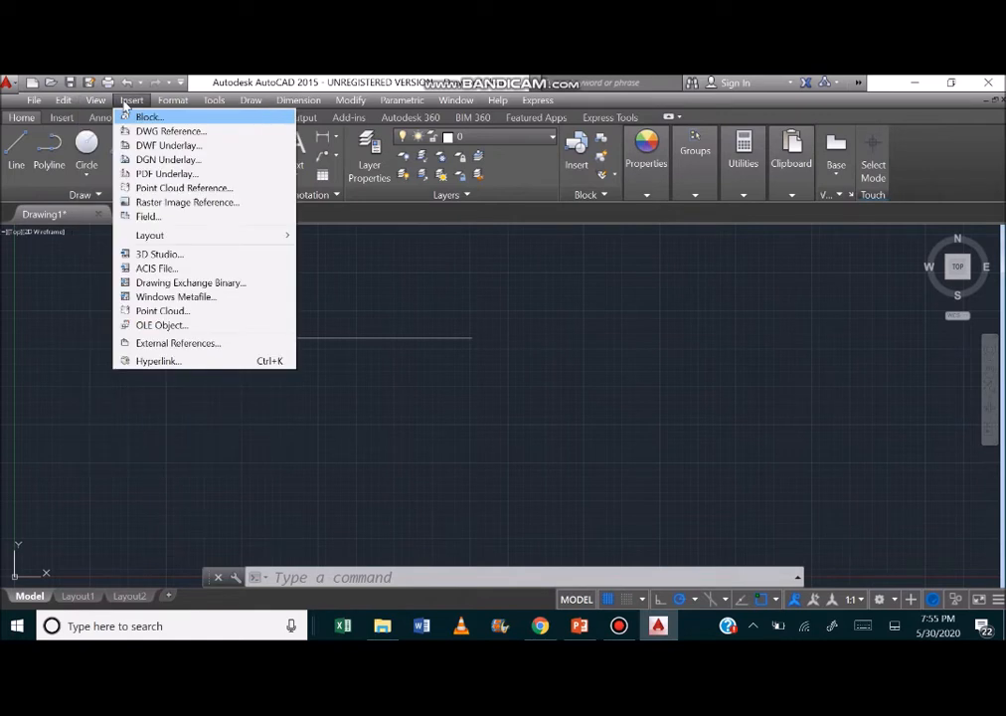
mouse_move(173, 103)
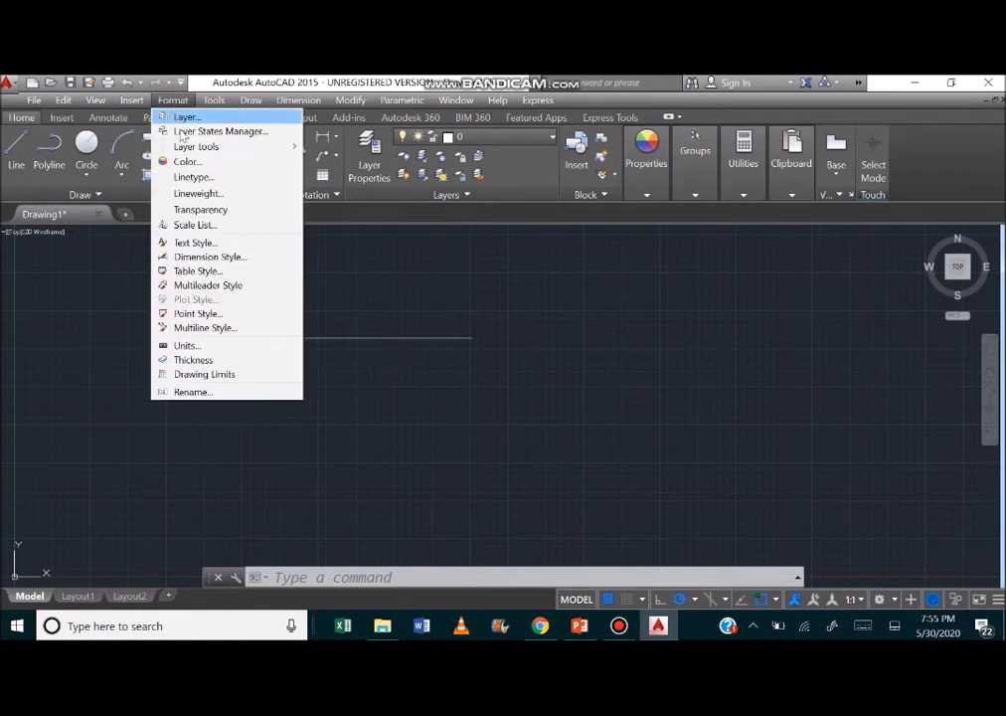
click(202, 314)
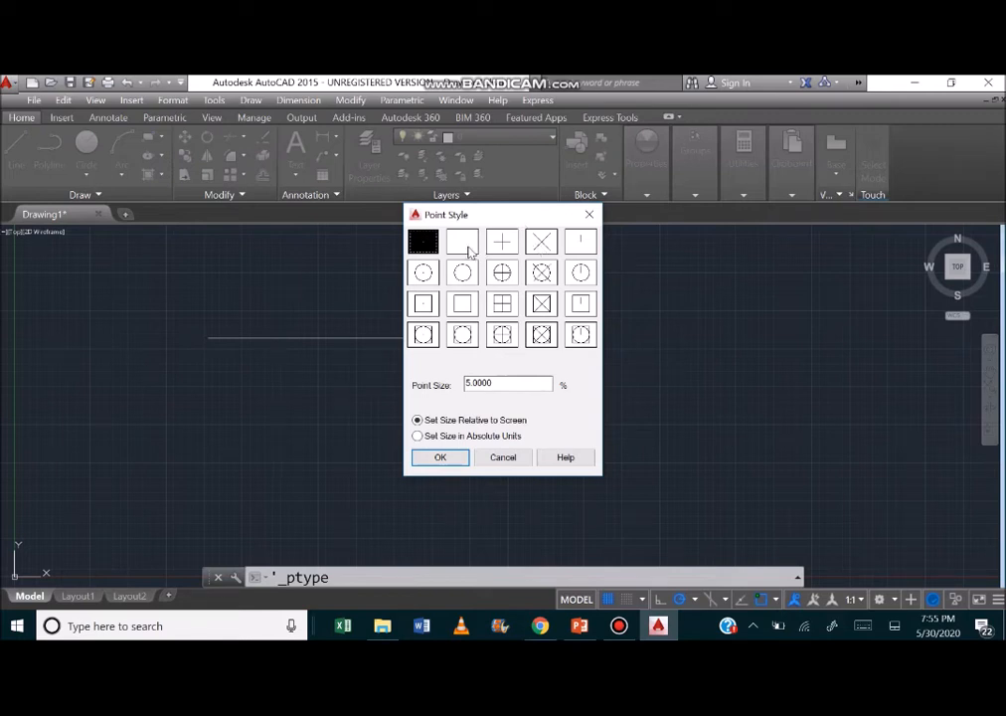
click(542, 250)
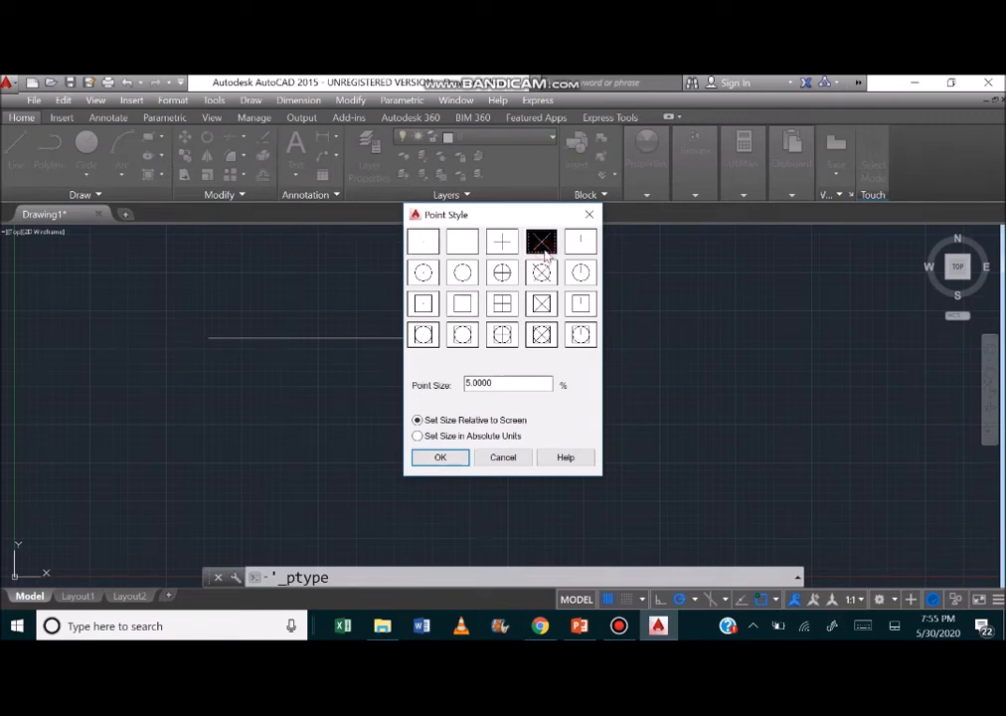
click(440, 459)
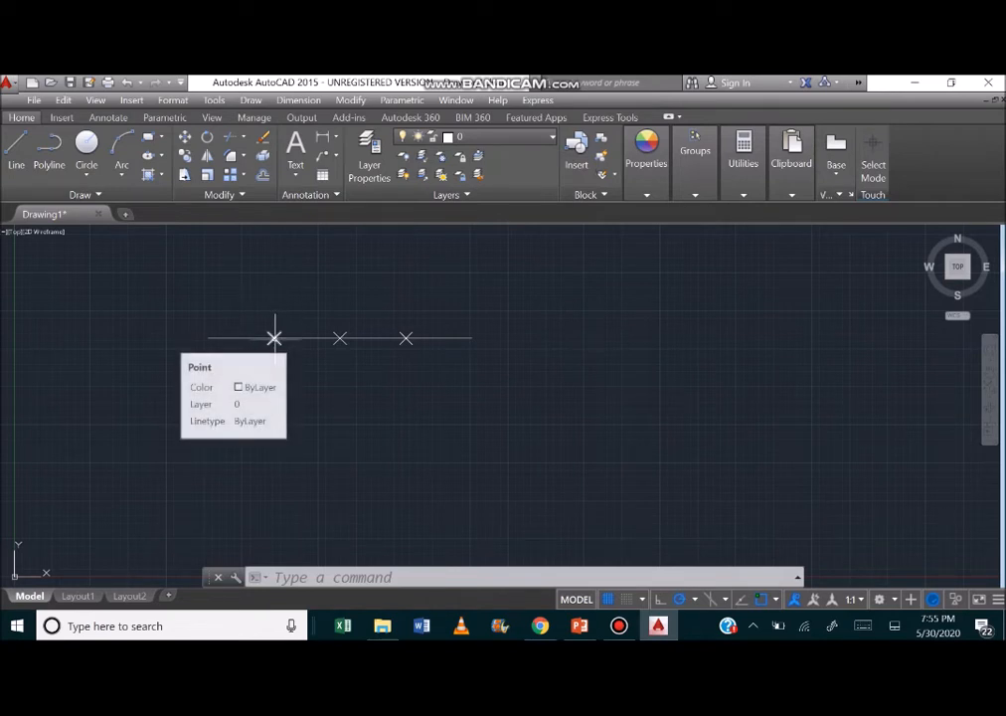
Enable the Node object snap so that lines can attach to the division points.
click(15, 151)
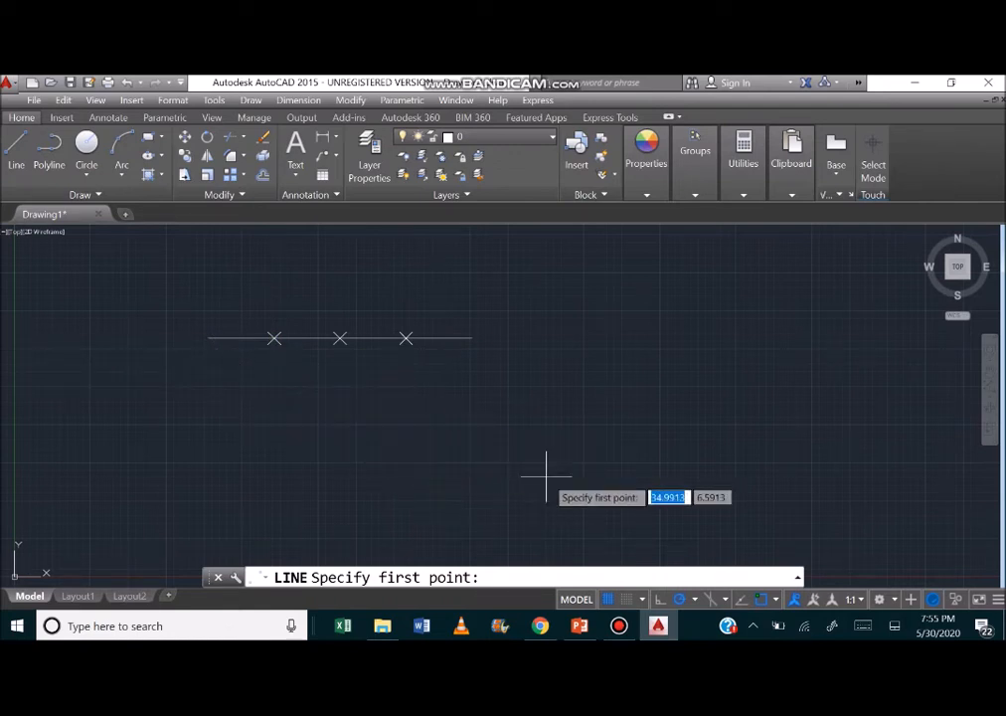
click(776, 599)
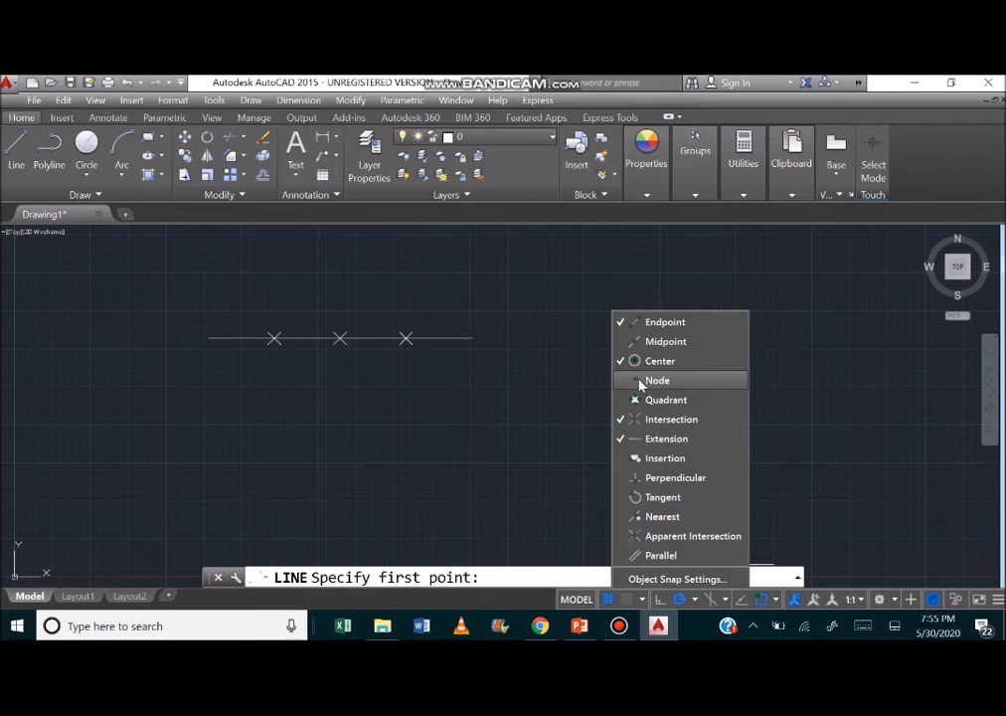
click(899, 82)
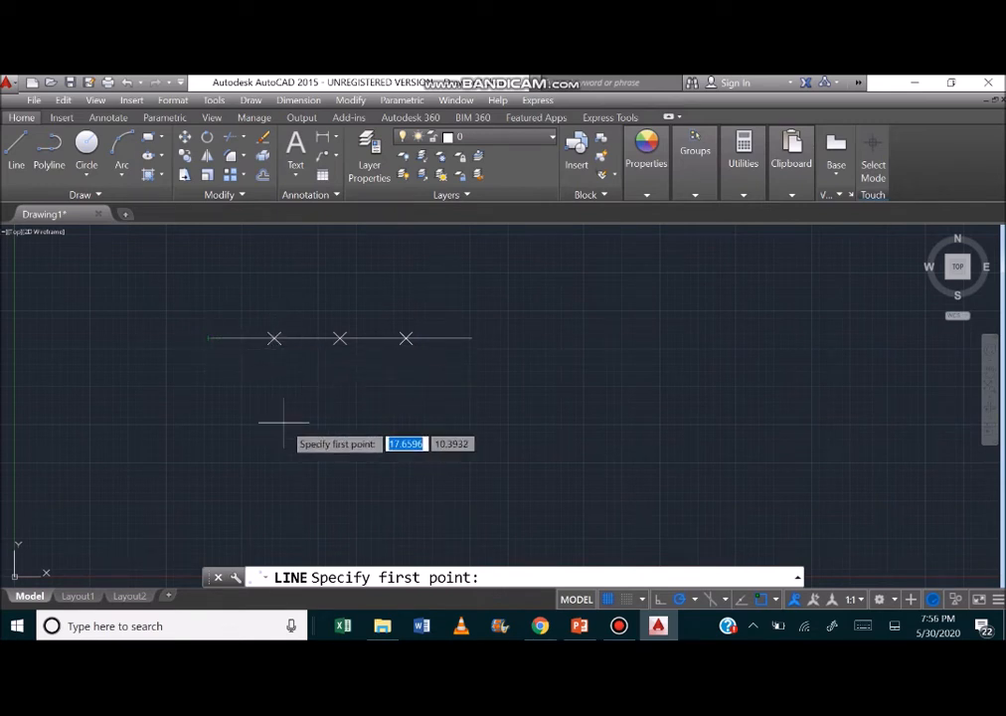
click(776, 600)
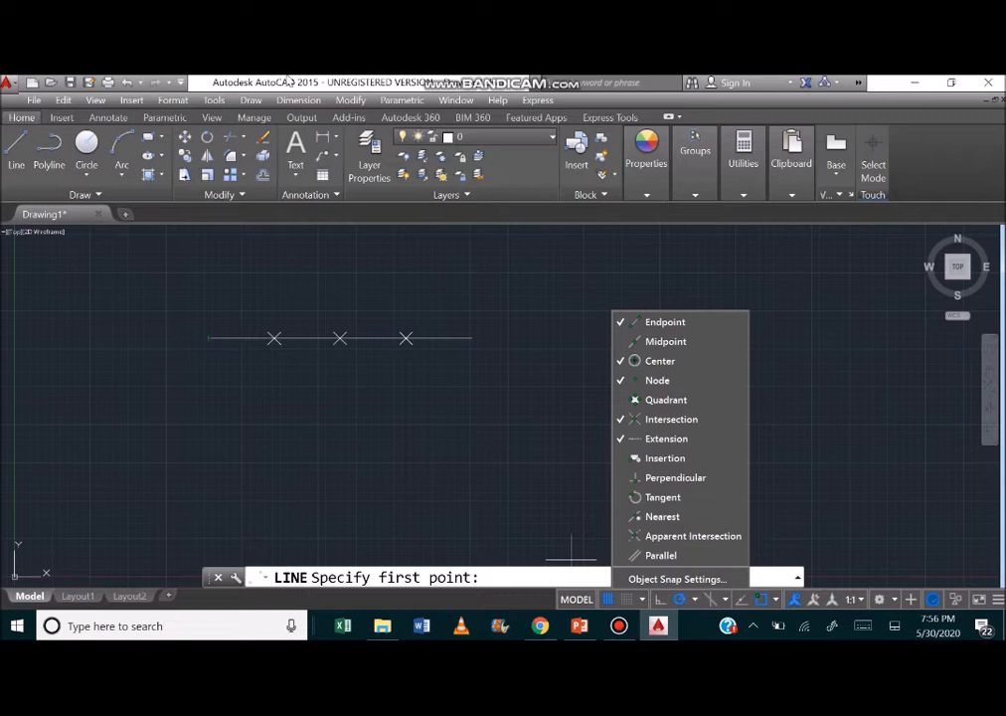
click(786, 80)
click(790, 83)
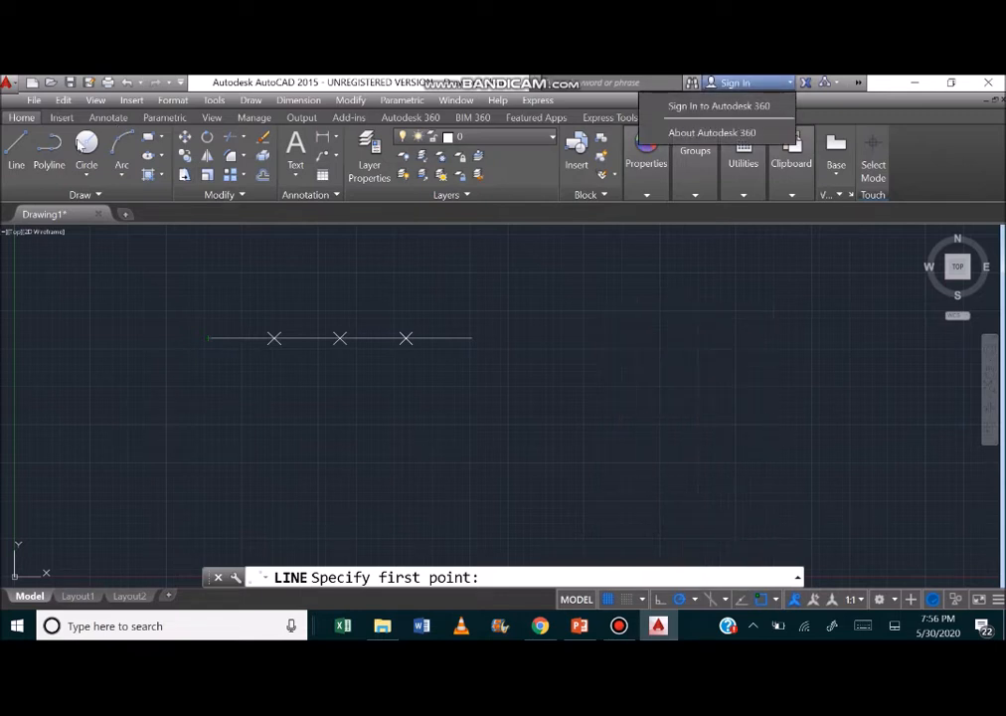
Draw a vertical line straight down from the first division point on the horizontal line.
click(68, 196)
click(69, 195)
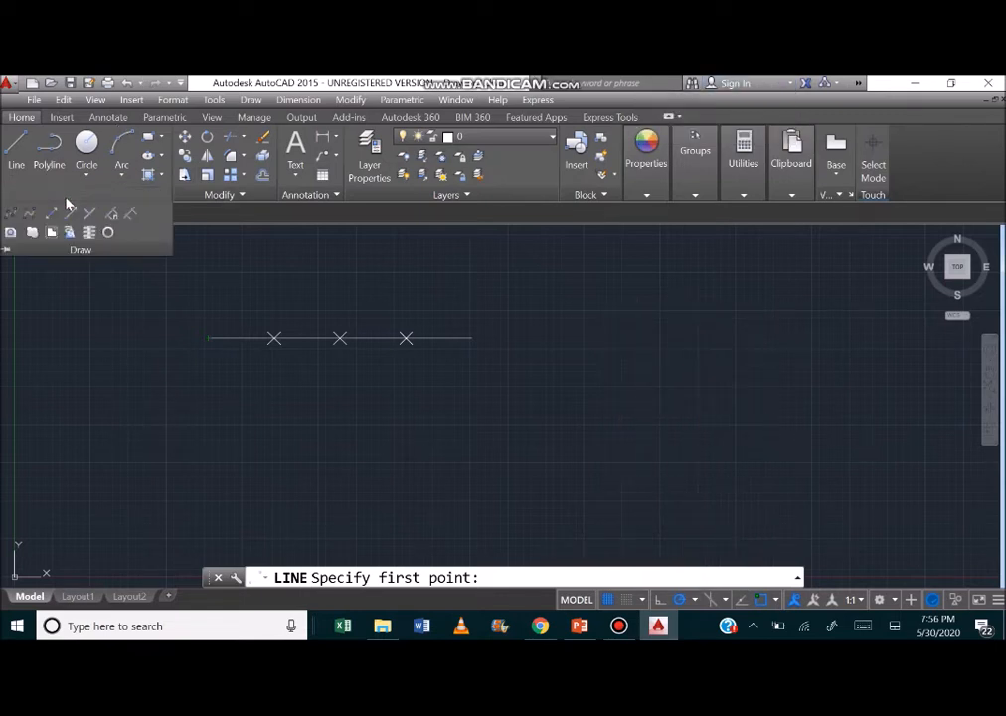
click(6, 167)
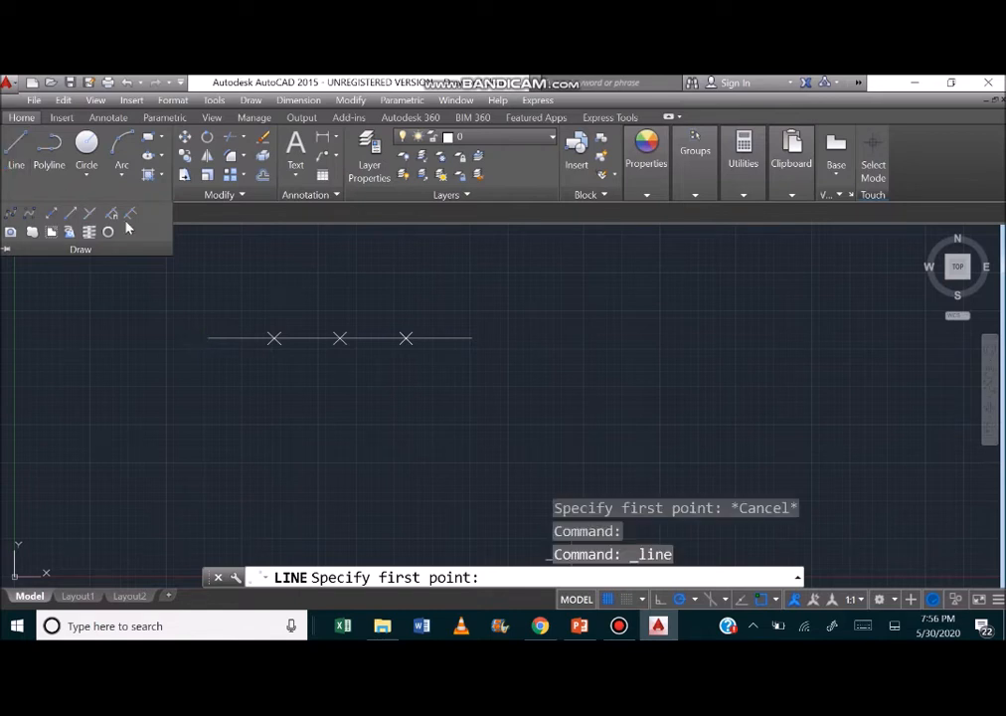
click(274, 339)
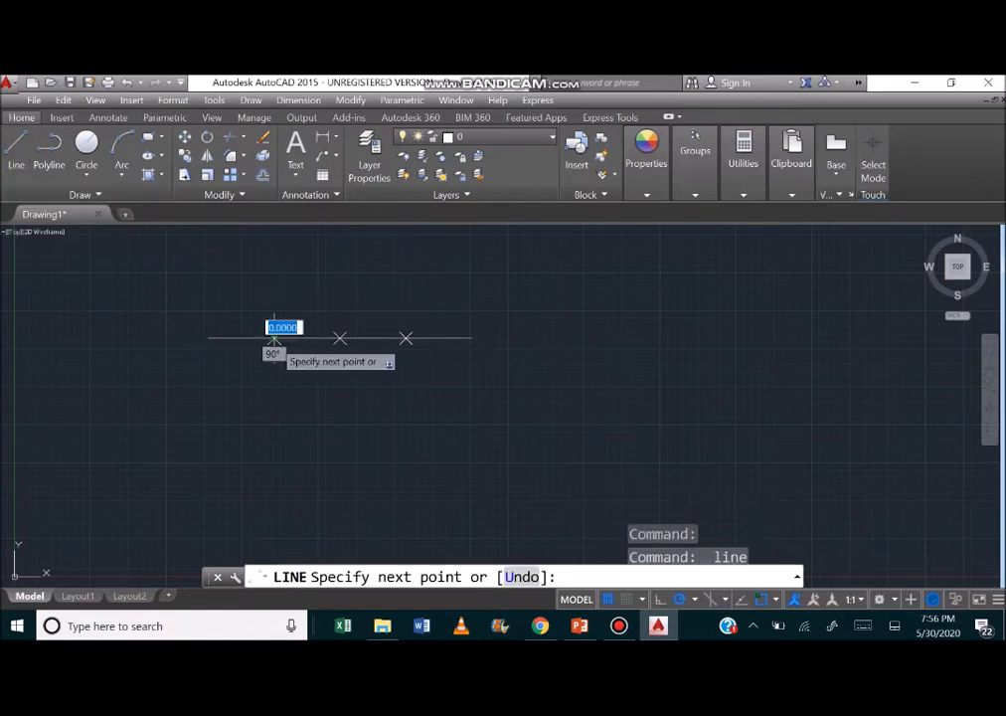
click(274, 459)
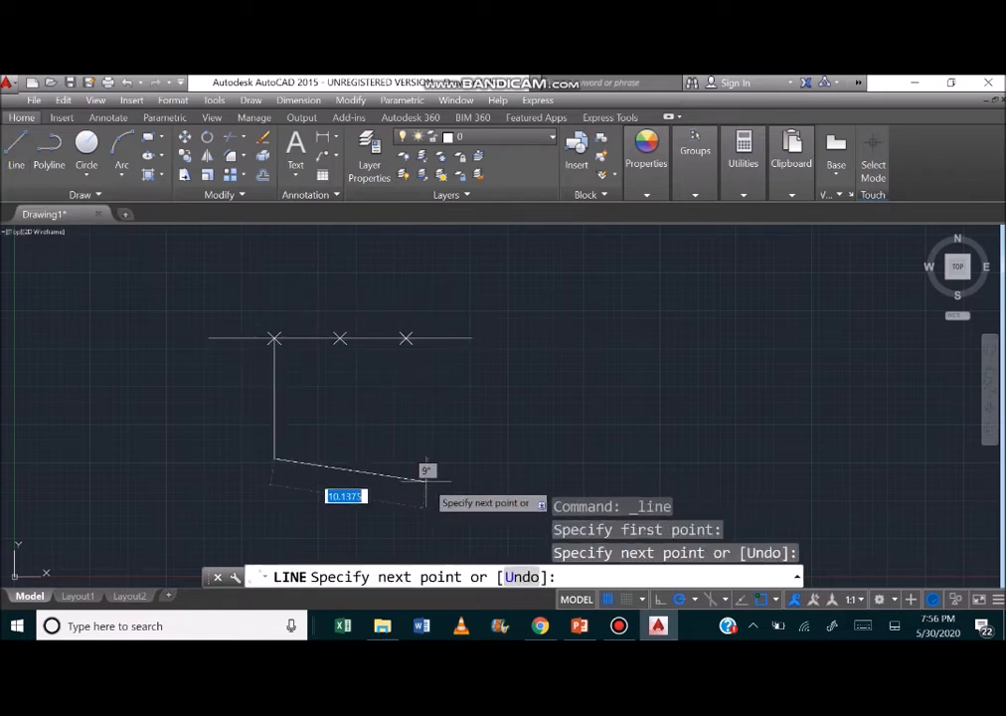
key(Escape)
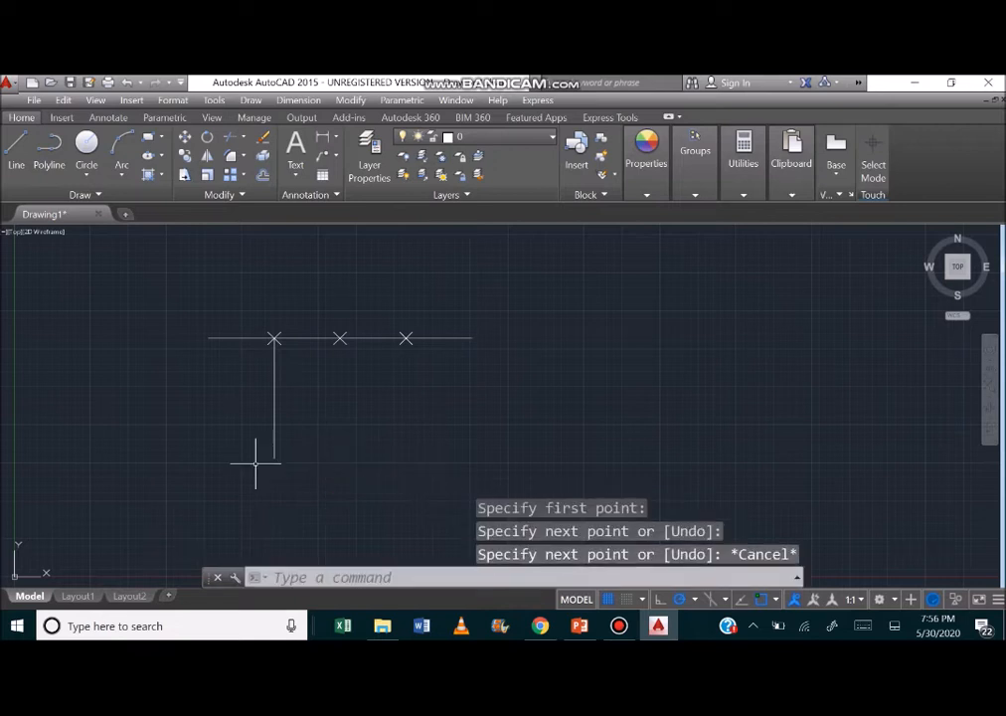
Draw a vertical line about 8.1 units long straight down from the middle division point.
click(84, 195)
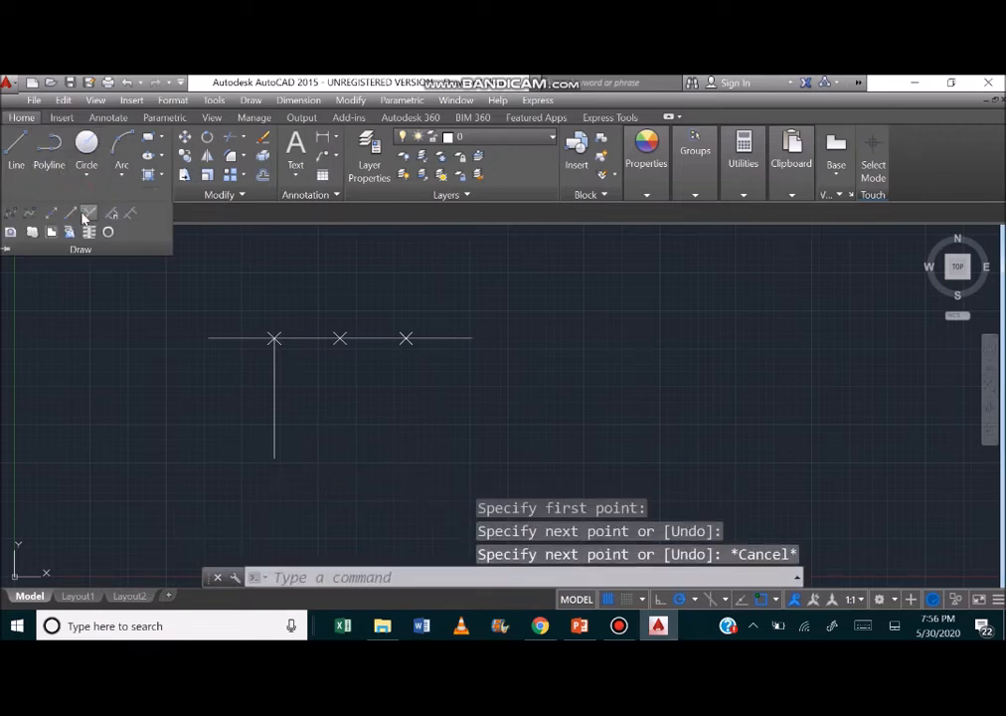
click(20, 160)
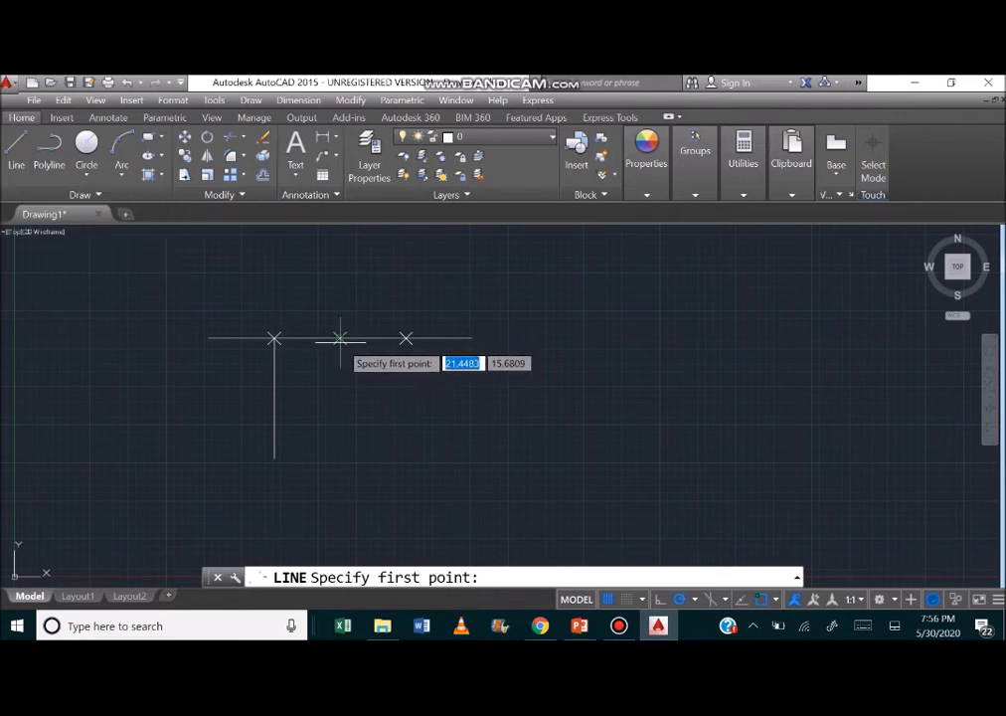
click(340, 339)
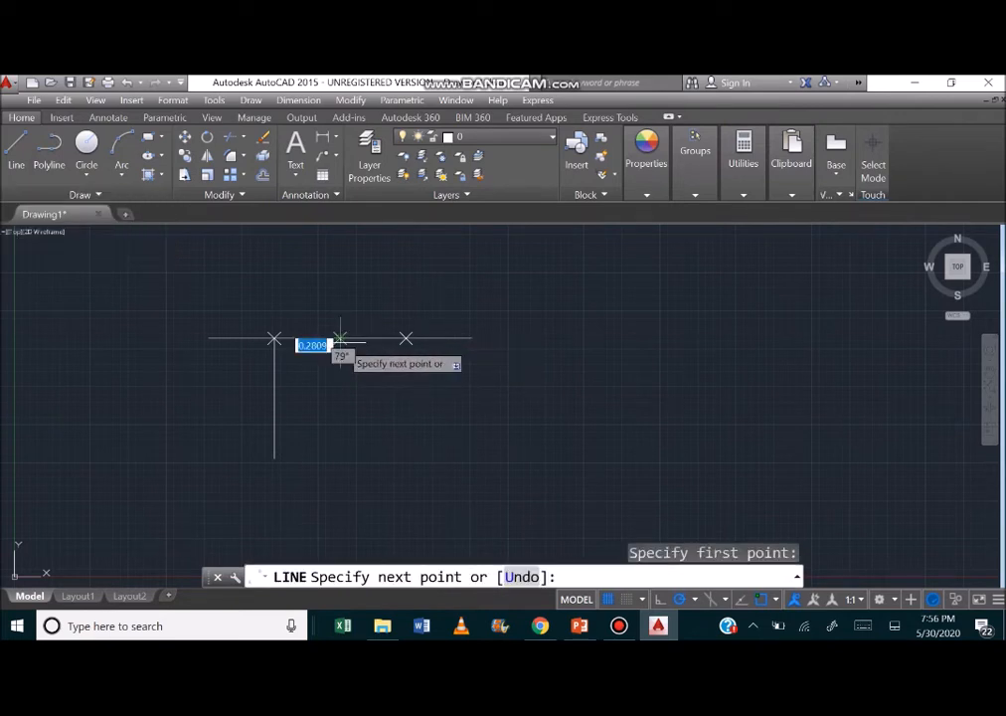
click(341, 460)
key(Escape)
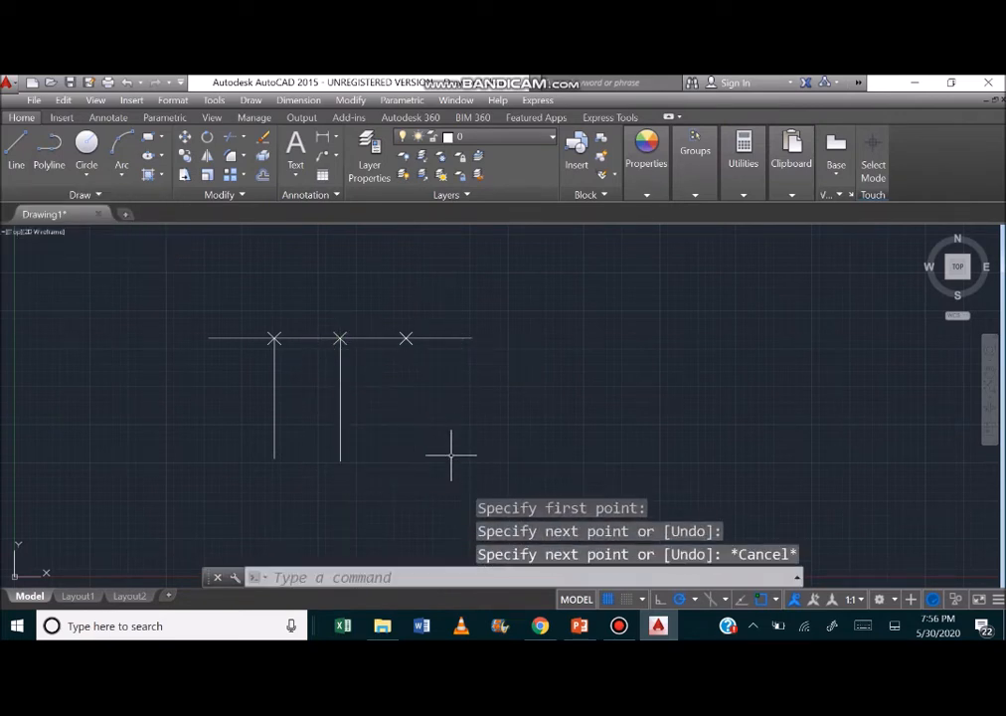
Draw a vertical line straight down from the third division point, slightly longer than the other two.
click(16, 147)
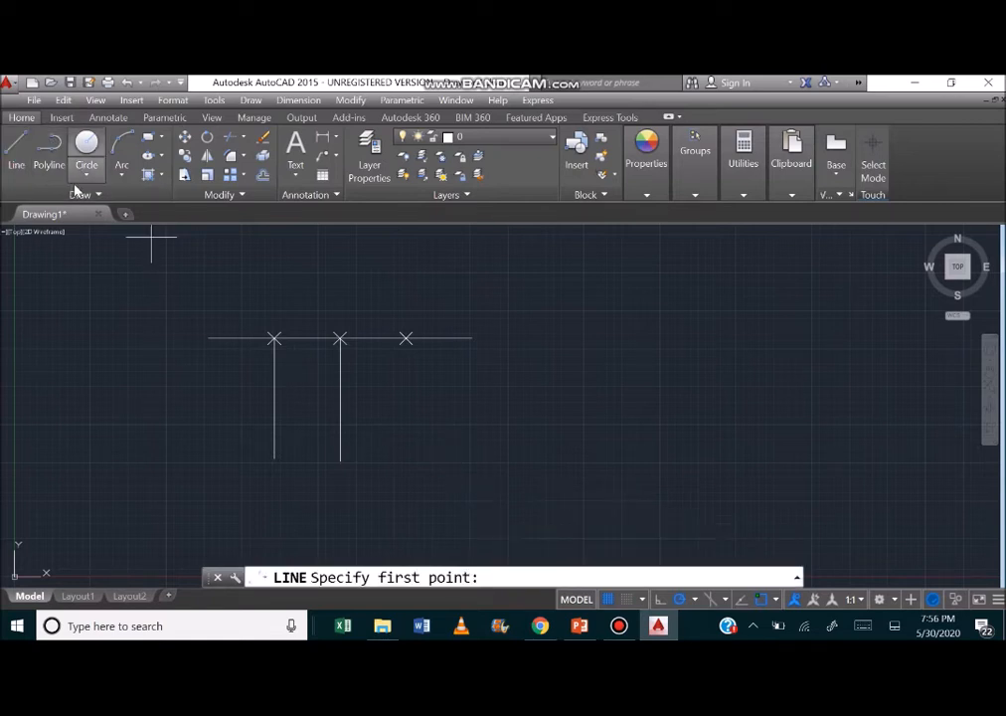
click(378, 339)
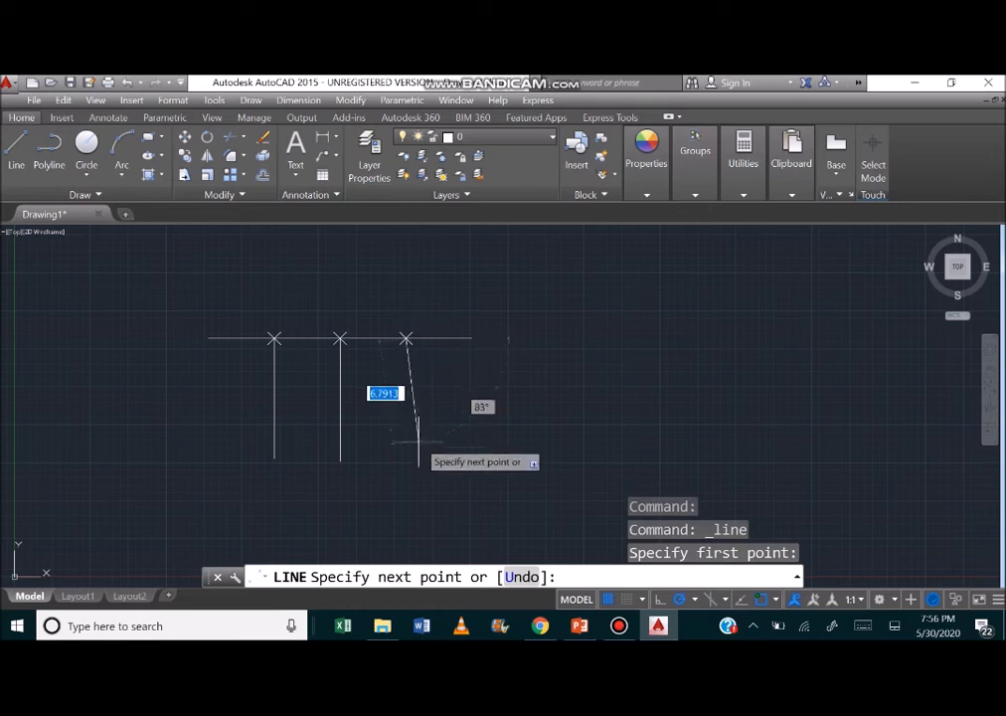
click(405, 473)
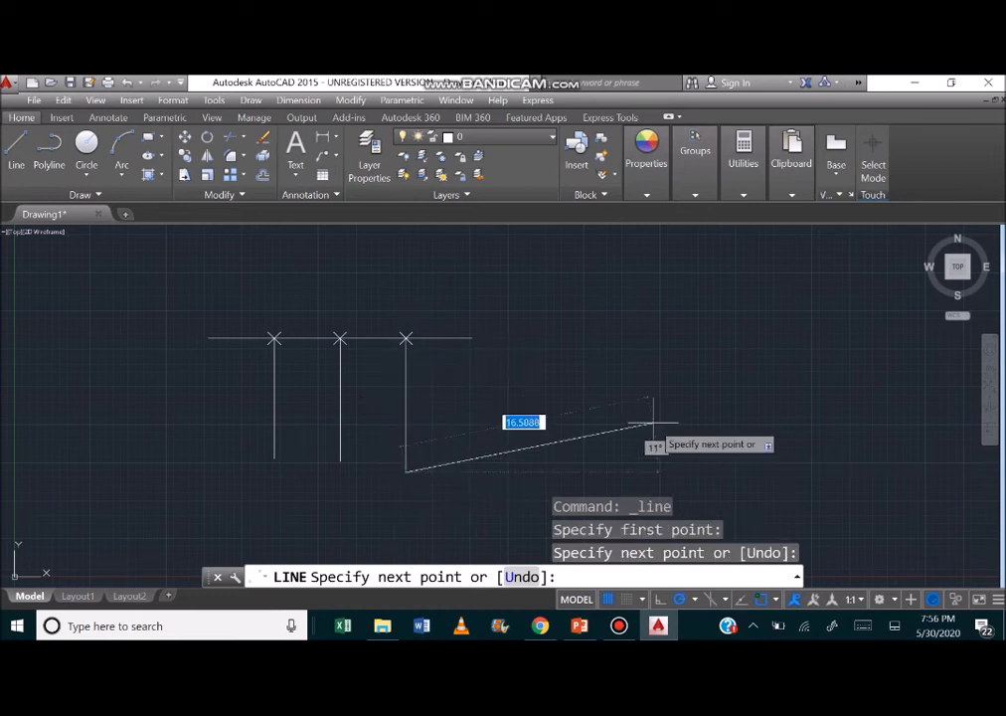
key(Escape)
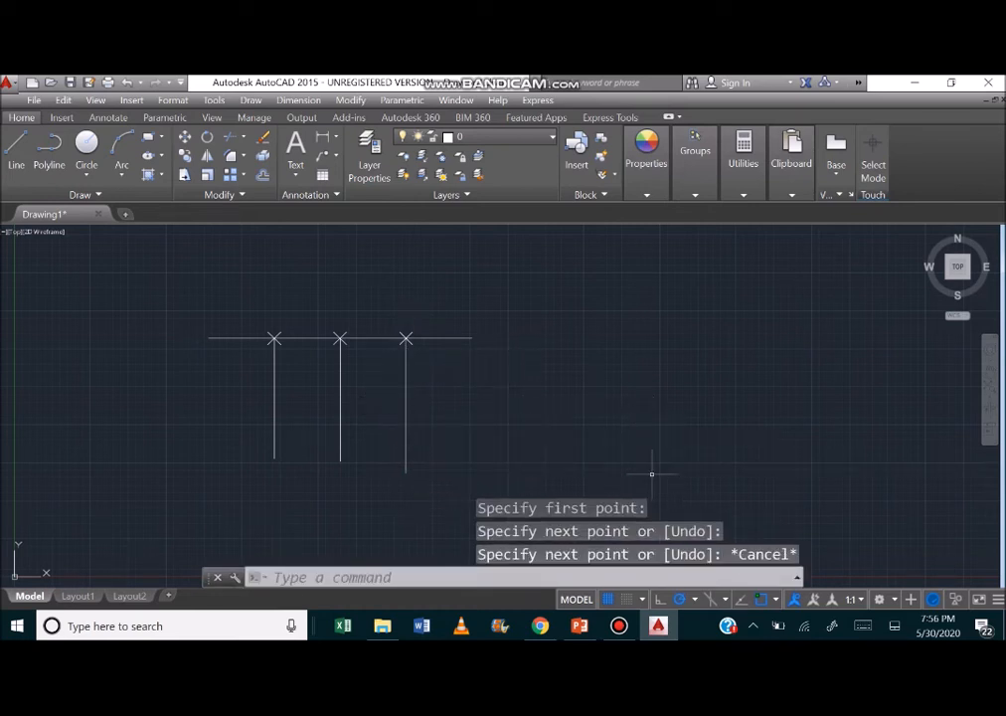
click(620, 625)
click(619, 626)
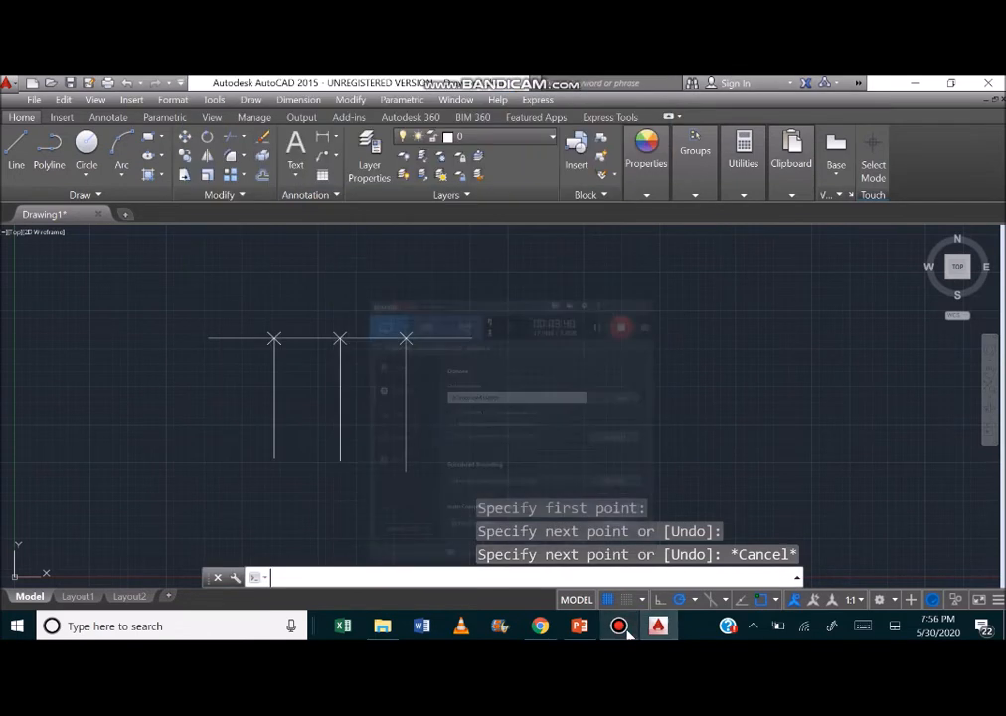
Draw a wide, downward-bulging arc with the Center, Start, End method in the empty area beside the divided line.
click(122, 175)
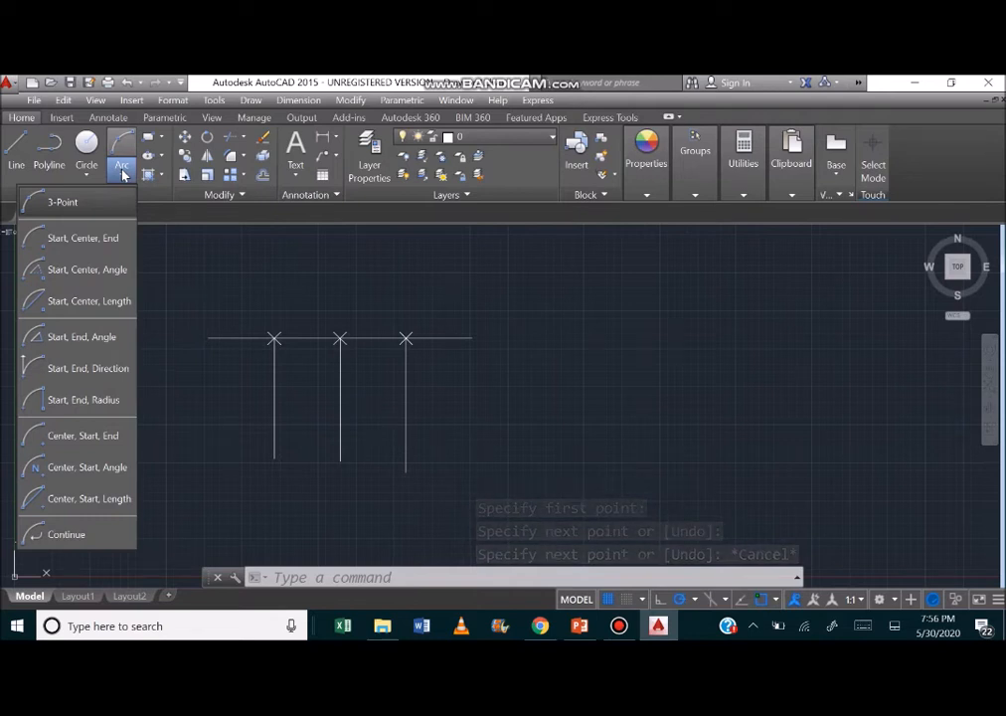
click(87, 447)
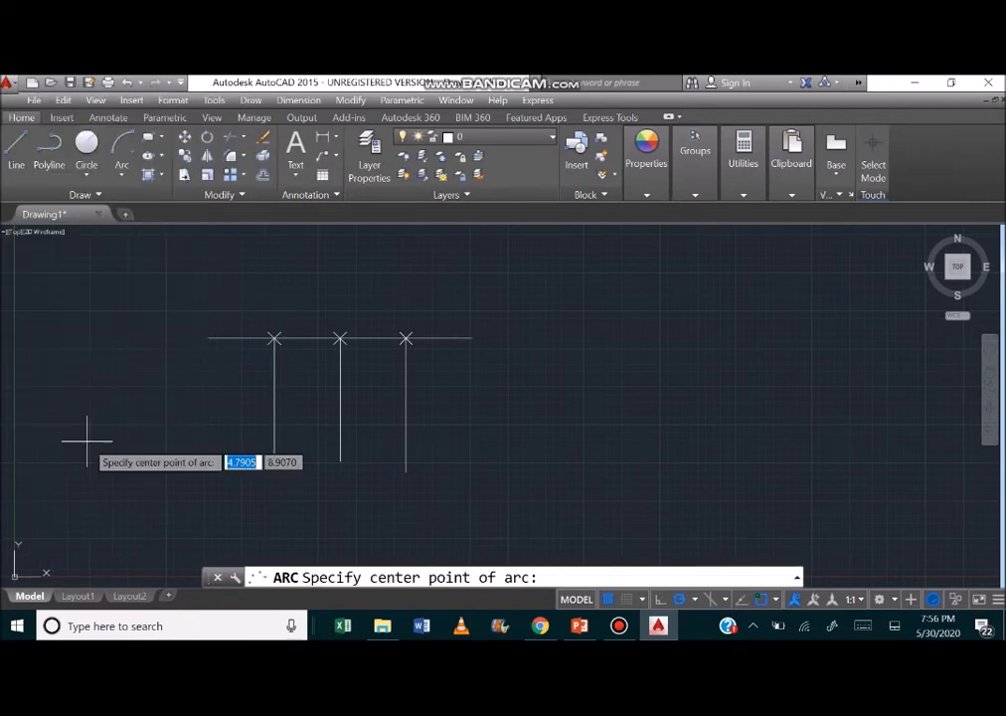
click(695, 287)
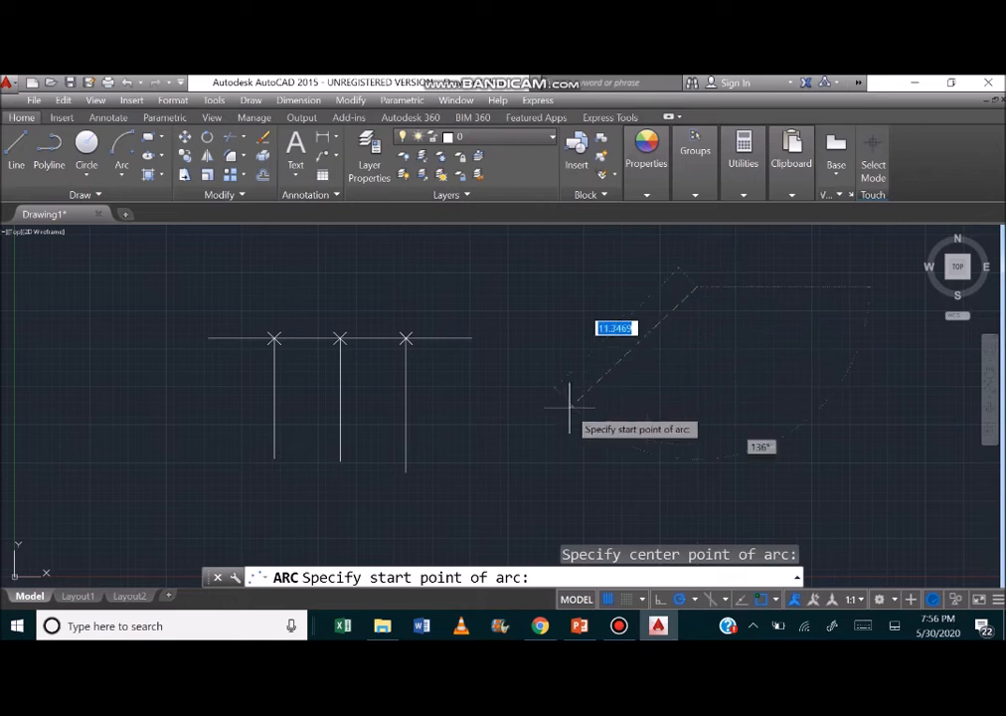
click(558, 367)
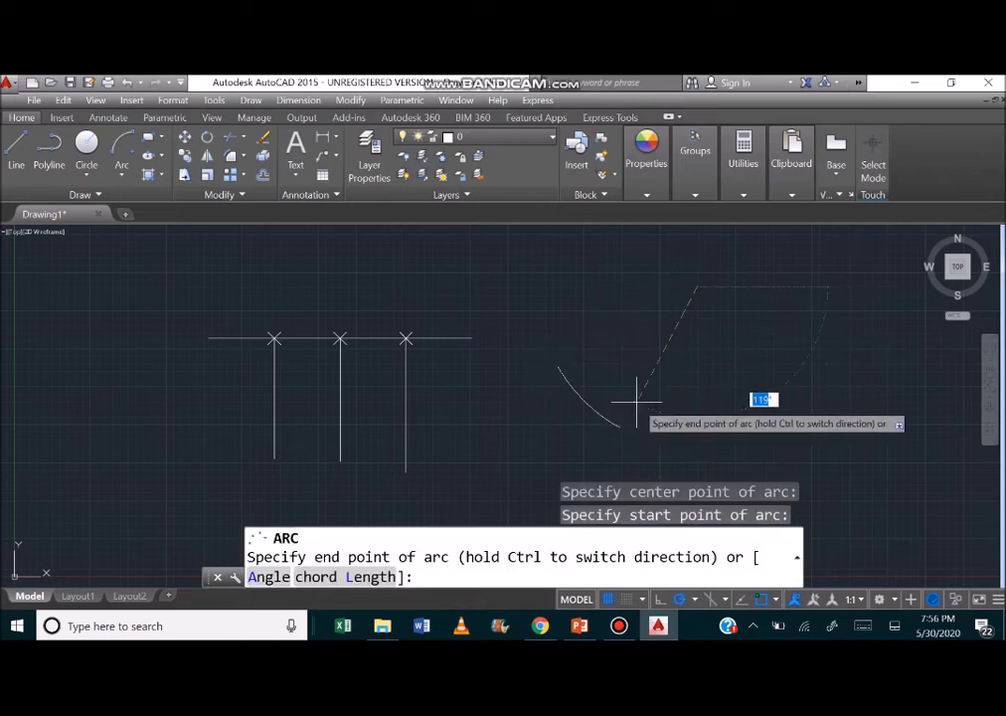
click(830, 388)
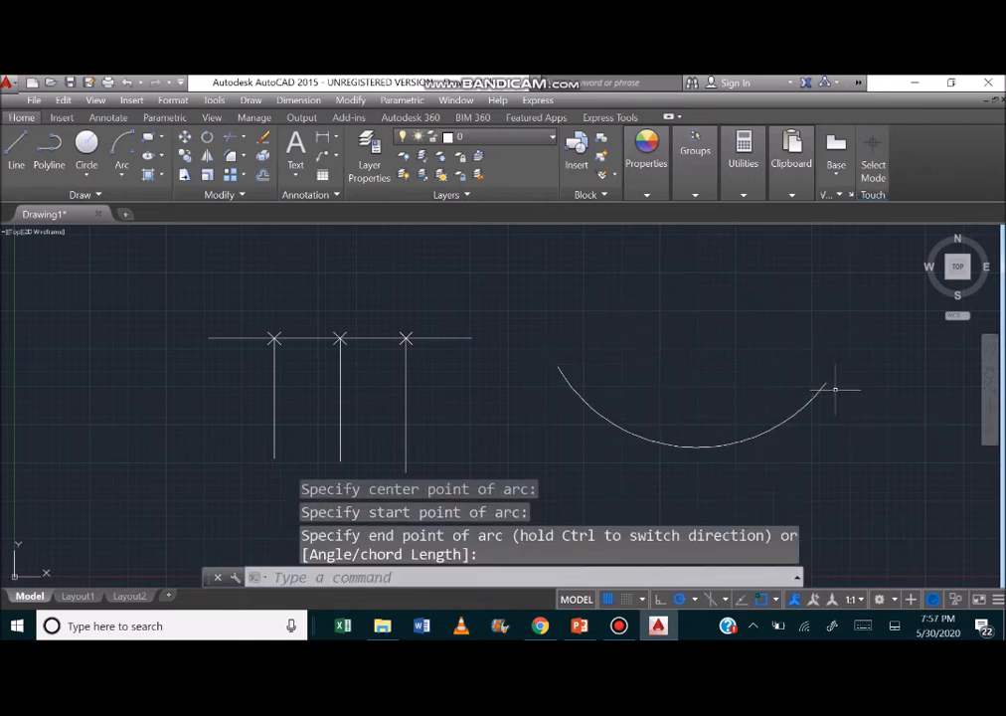
Draw a larger concentric arc of about 14 units radius below the first, using Center, Start, End from the same center.
click(124, 177)
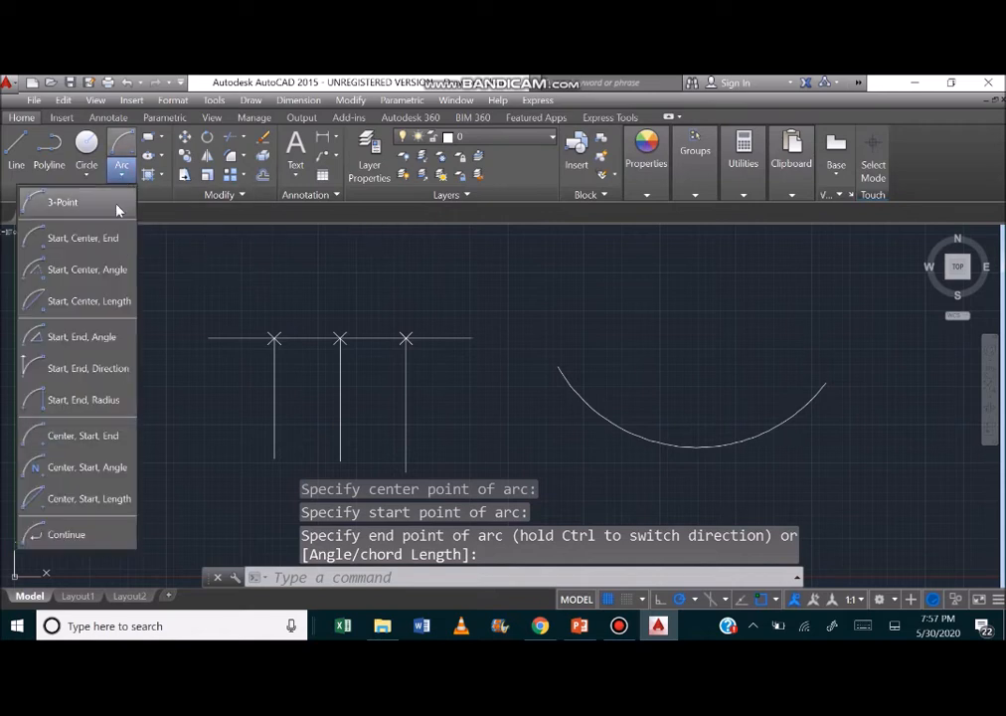
click(70, 435)
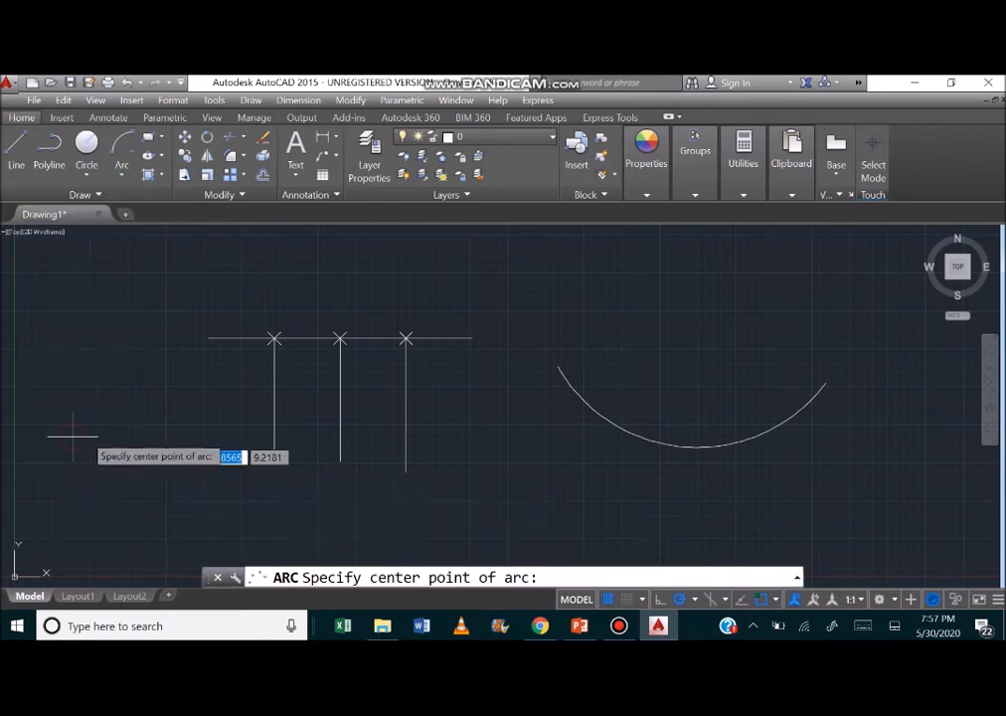
click(696, 287)
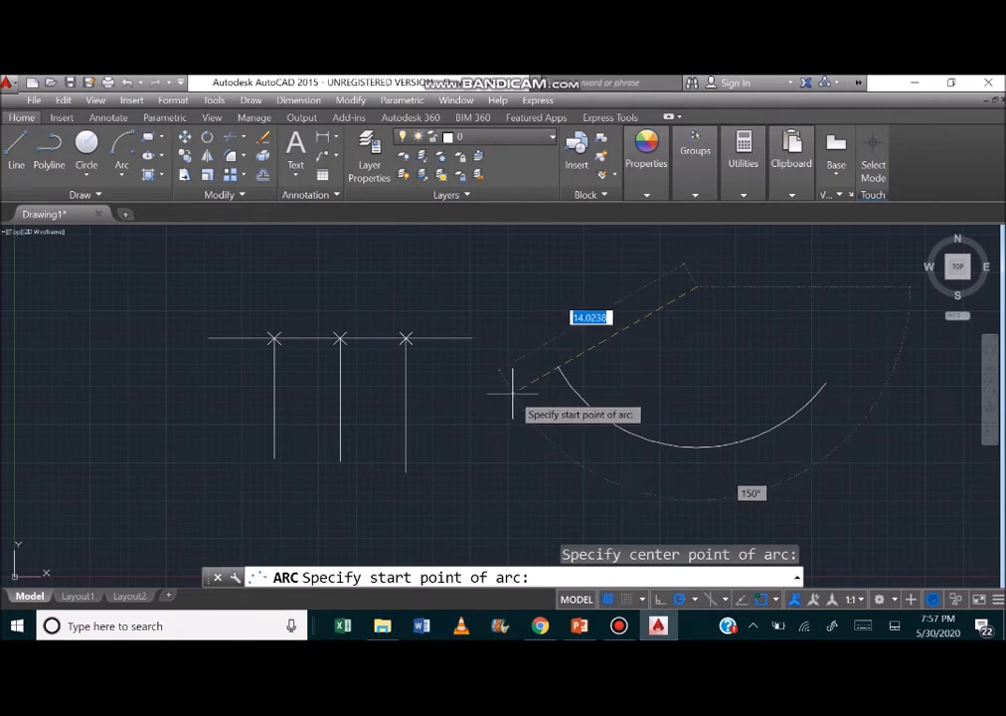
click(513, 395)
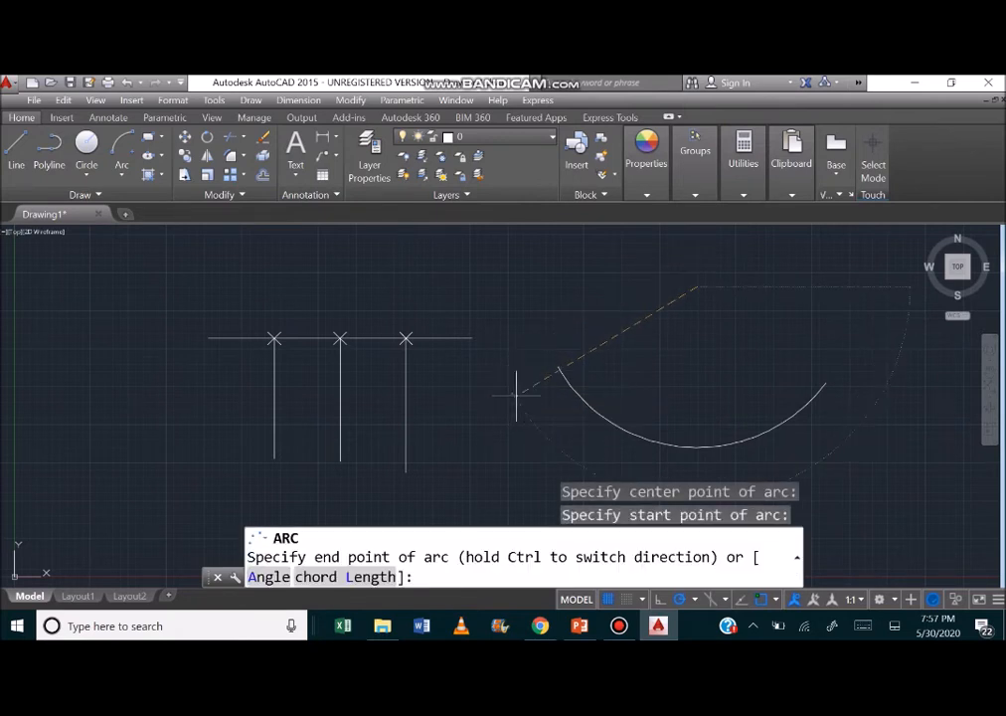
click(860, 407)
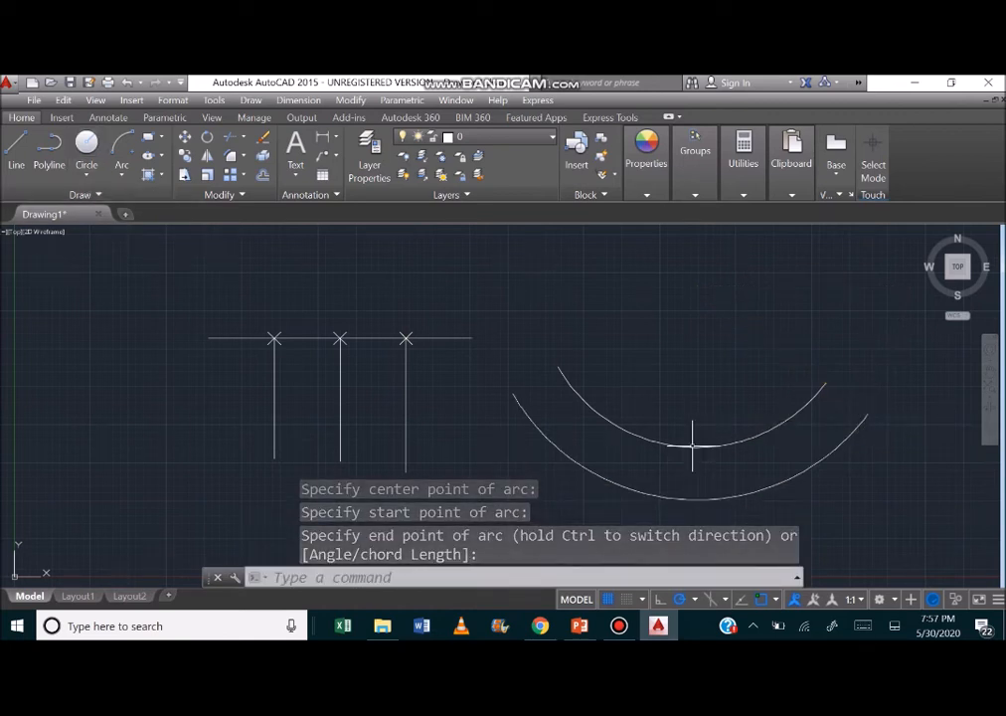
Divide the inner arc into 5 equal segments.
click(80, 195)
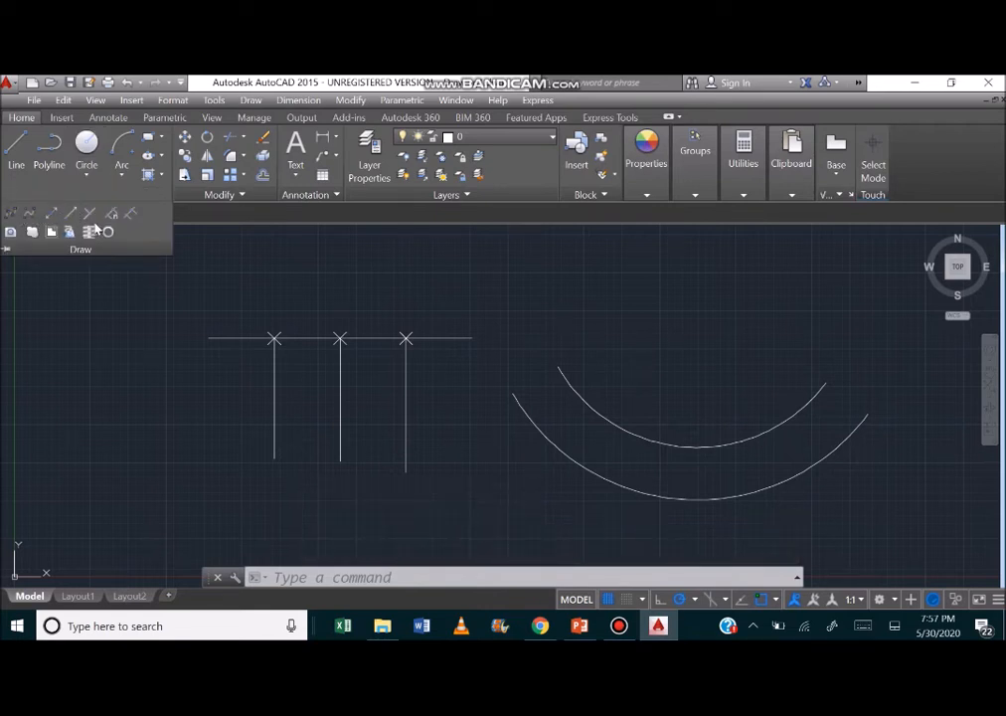
click(113, 215)
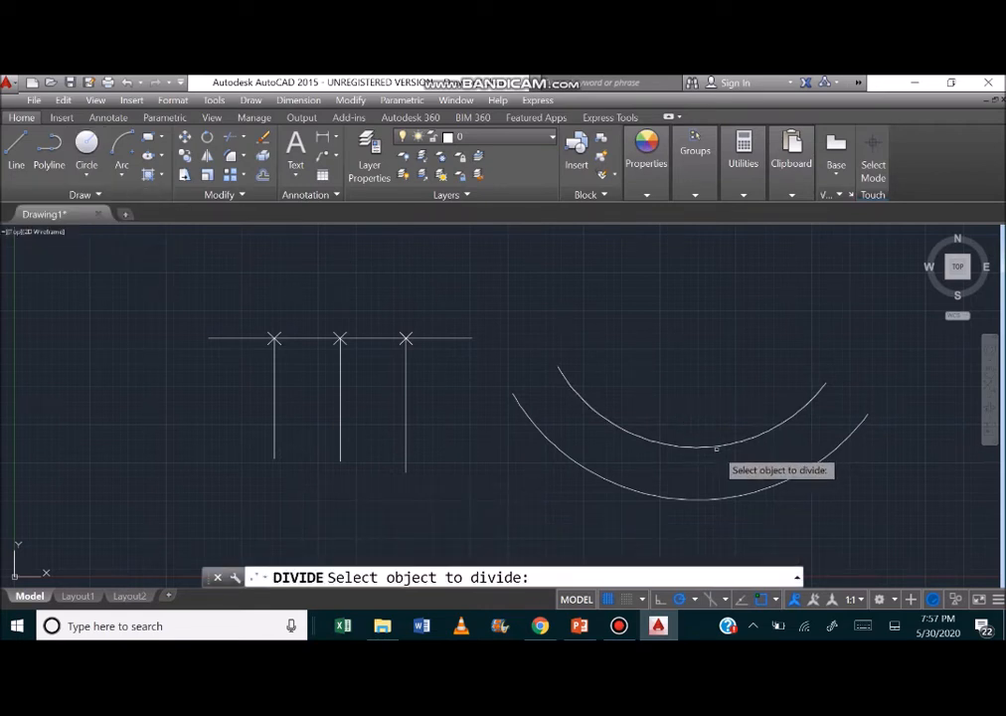
click(716, 447)
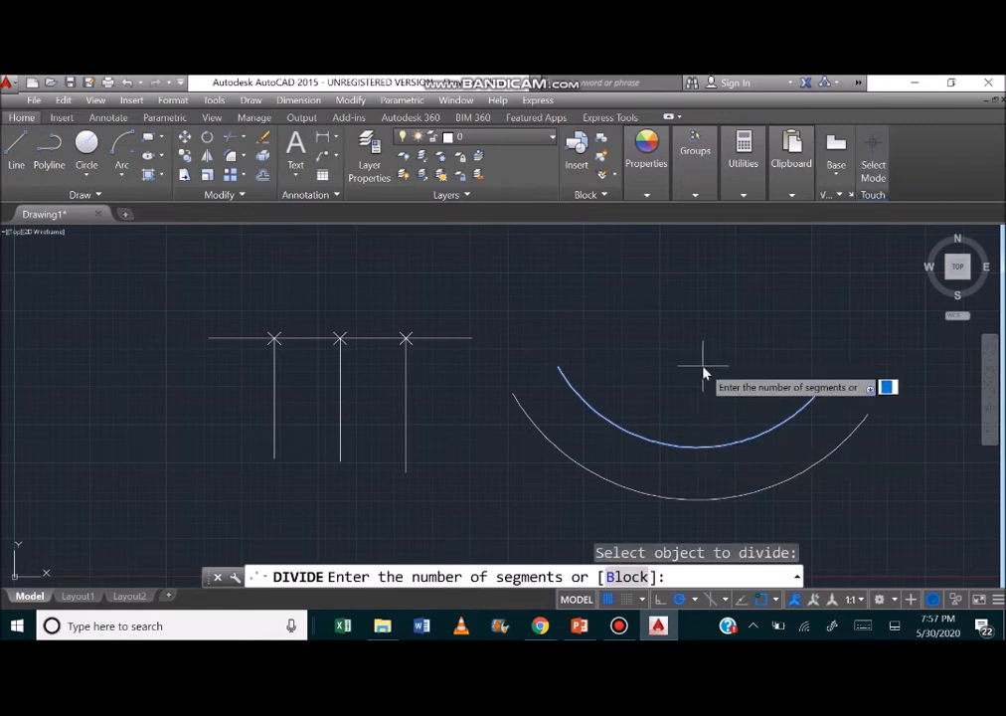
key(Return)
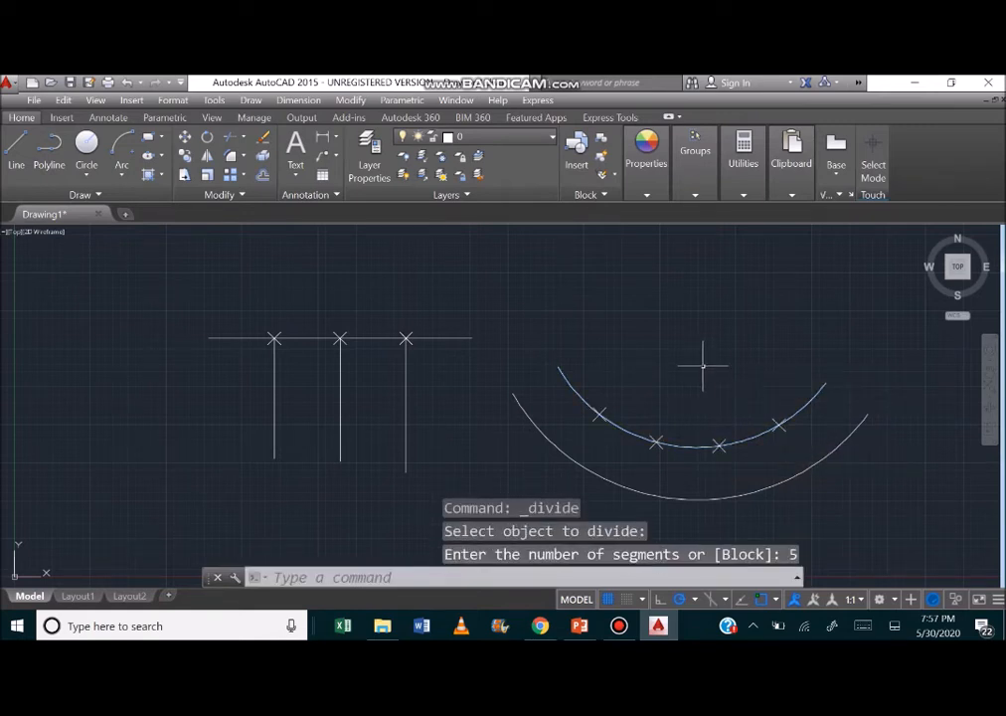
Divide the outer arc into 5 equal segments.
click(127, 196)
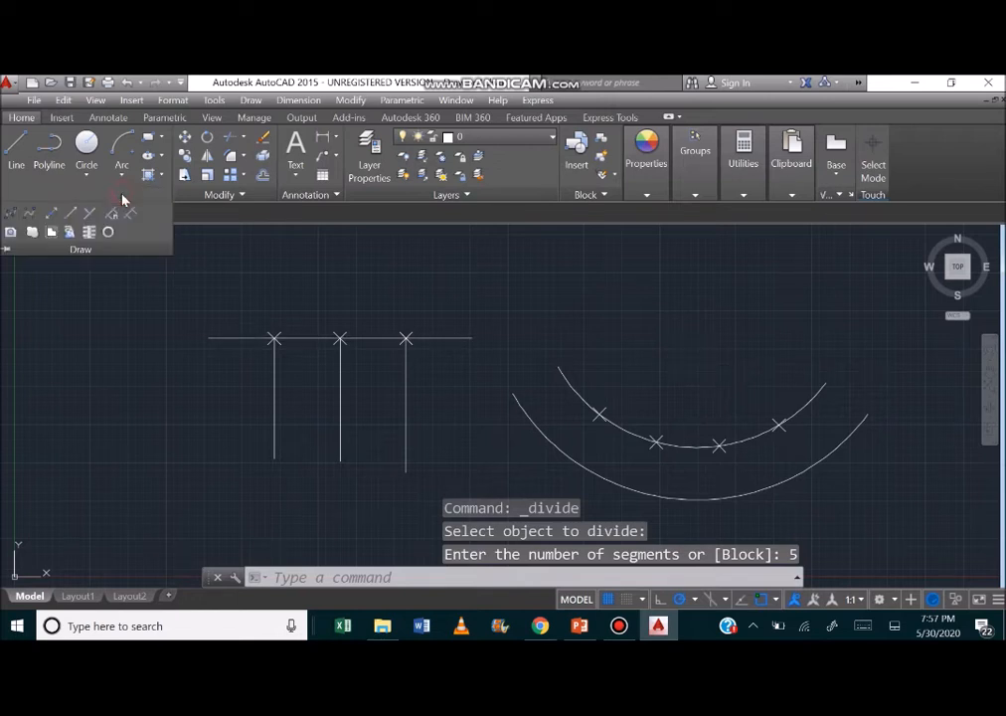
click(111, 215)
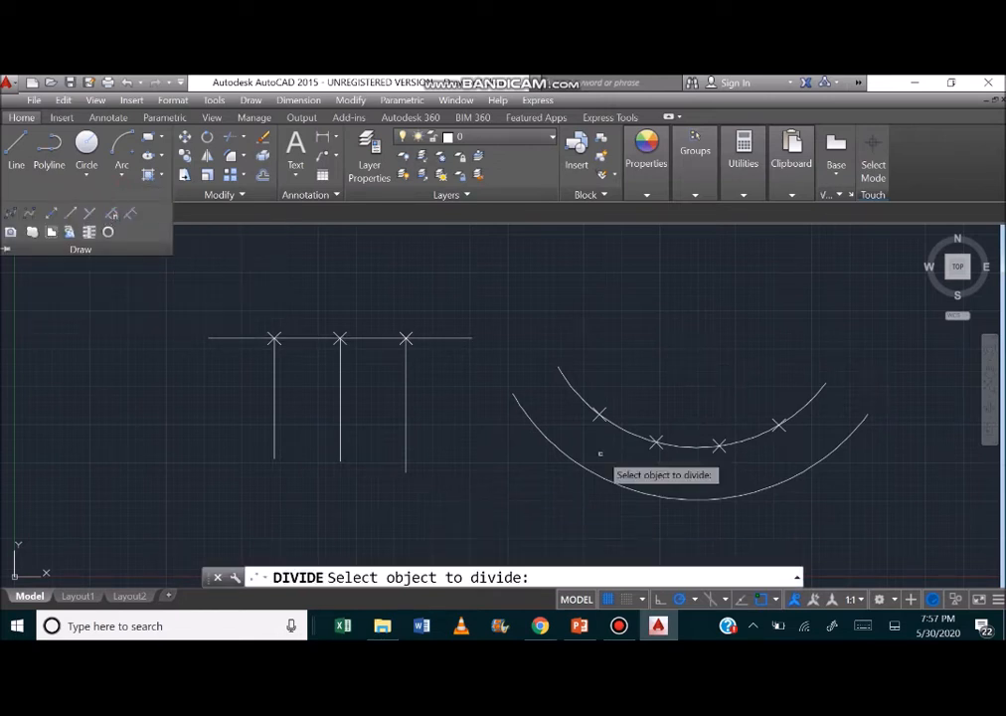
click(654, 494)
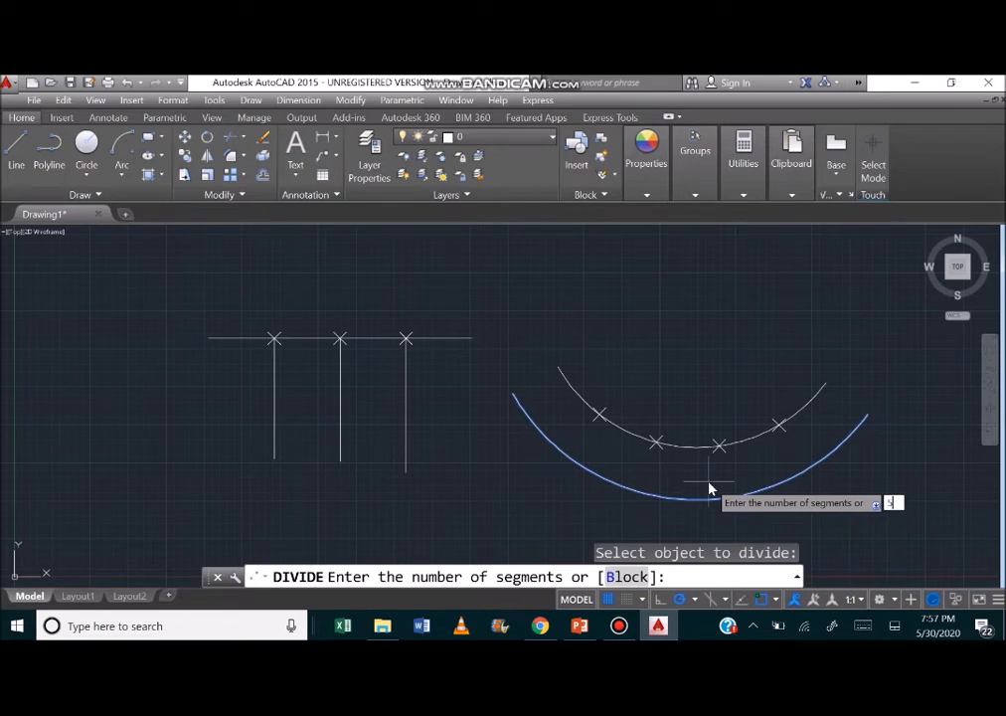
key(Return)
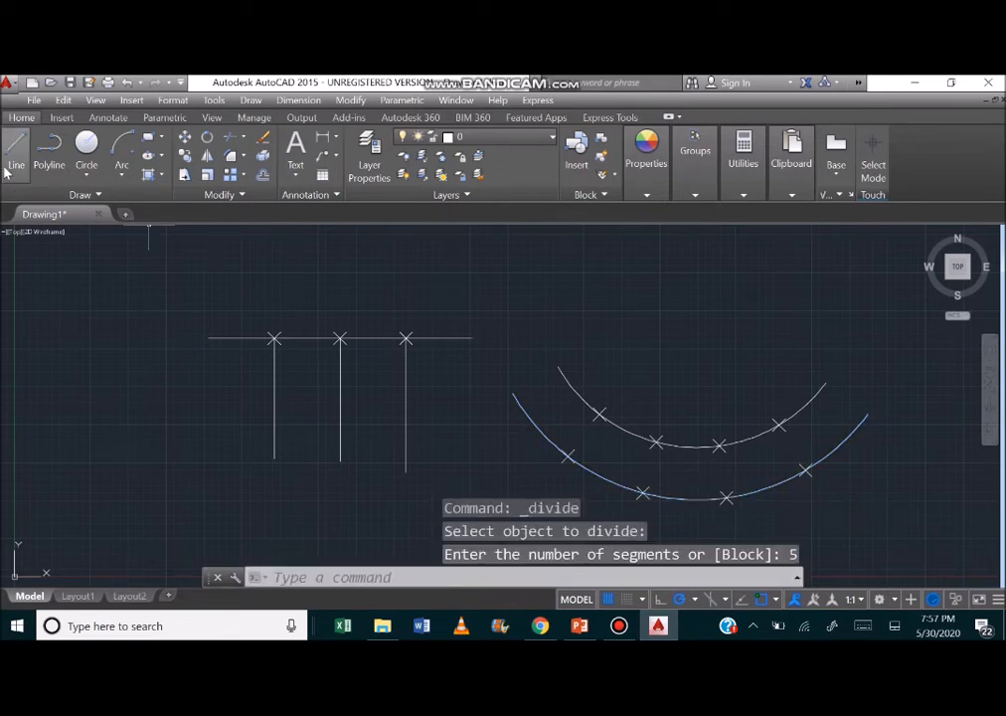
Draw a line joining the left endpoints of the inner and outer arcs.
click(14, 166)
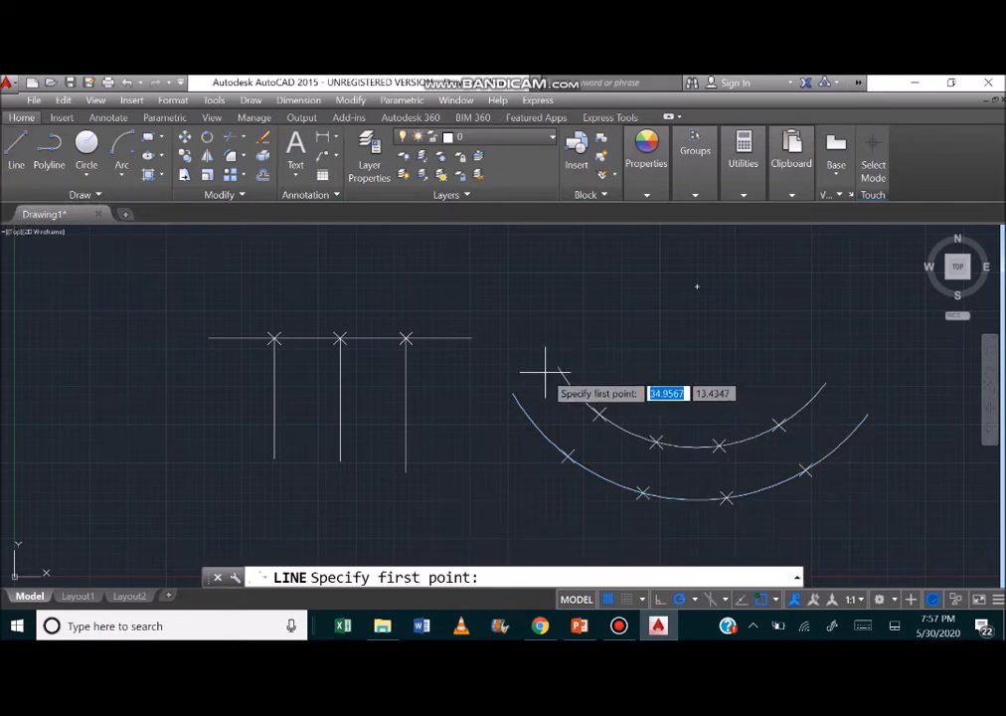
click(515, 391)
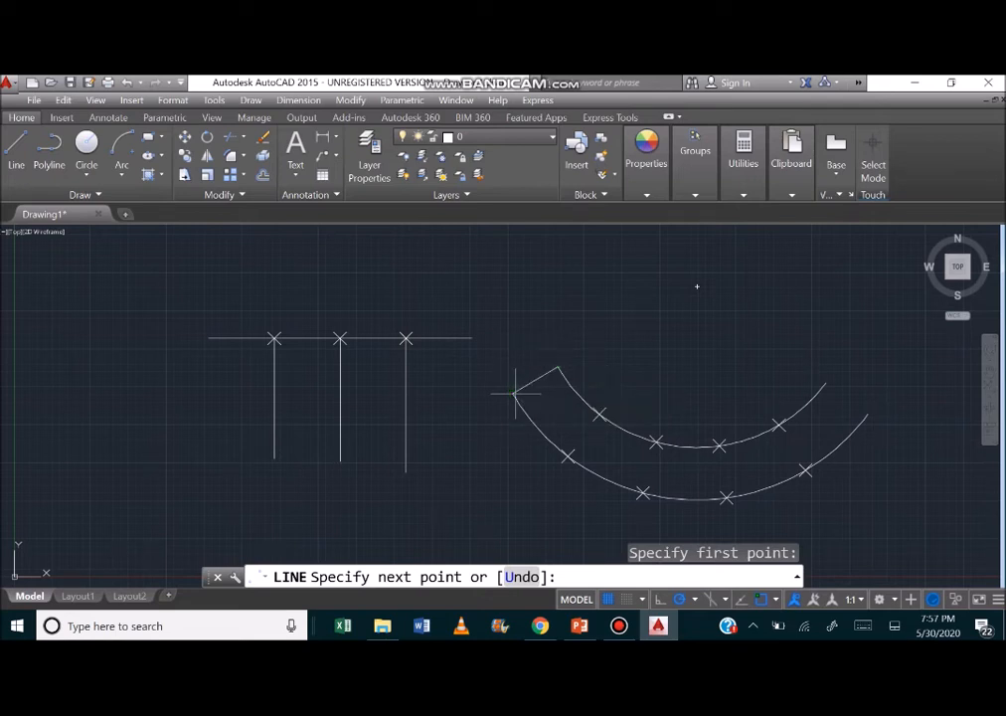
key(Escape)
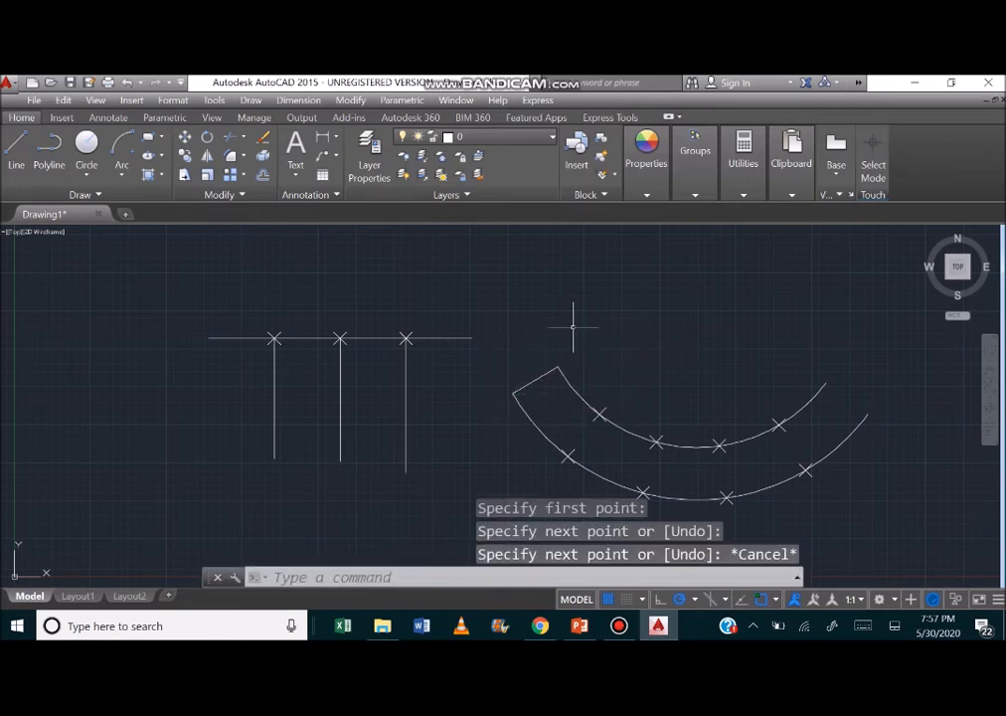
Draw two lines joining the first and second division points from the left on the inner arc to those on the outer arc.
click(13, 164)
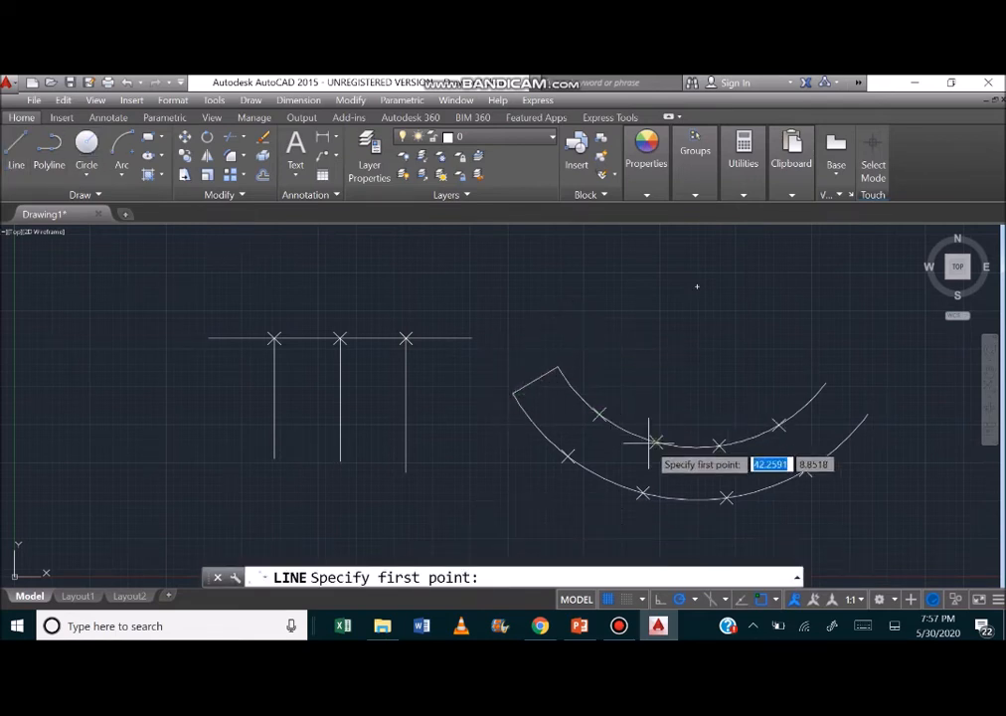
click(600, 416)
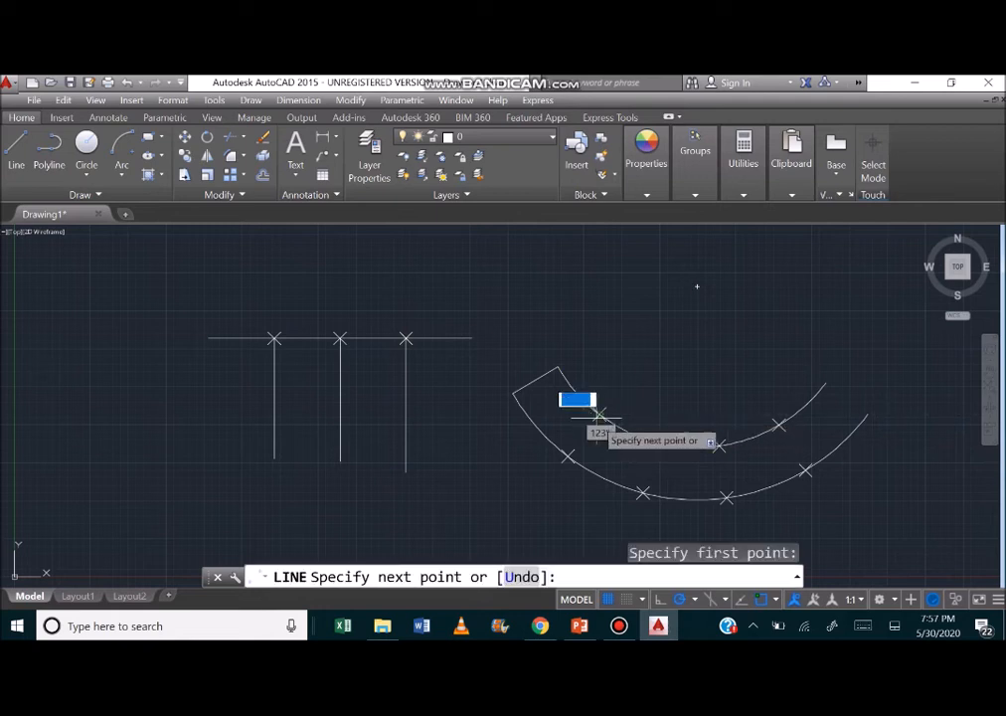
click(567, 455)
key(Return)
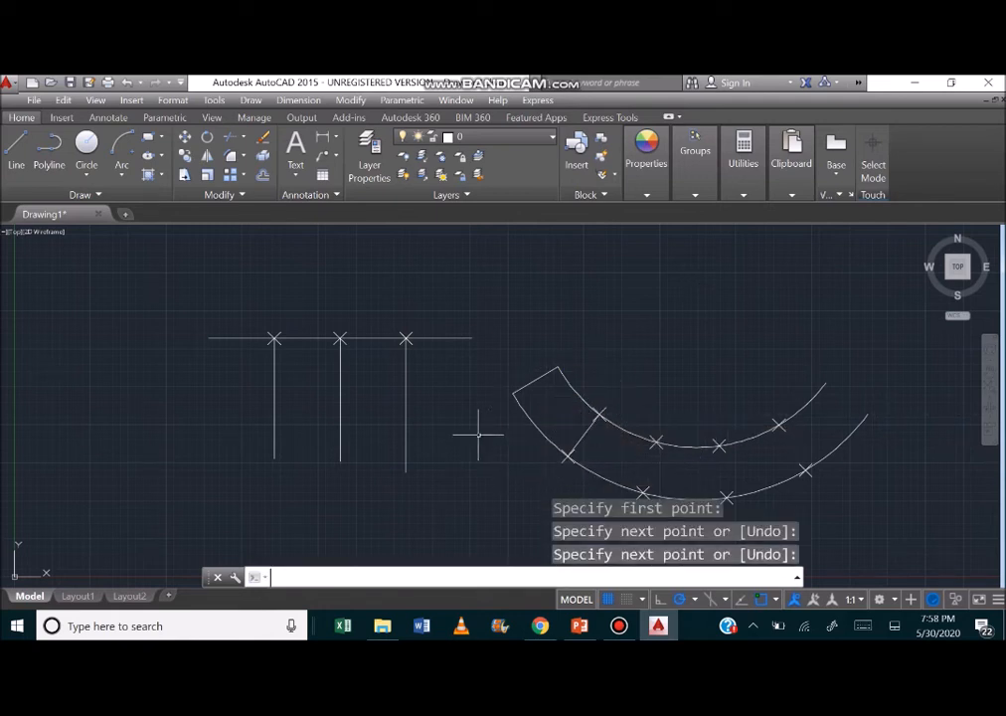
click(14, 157)
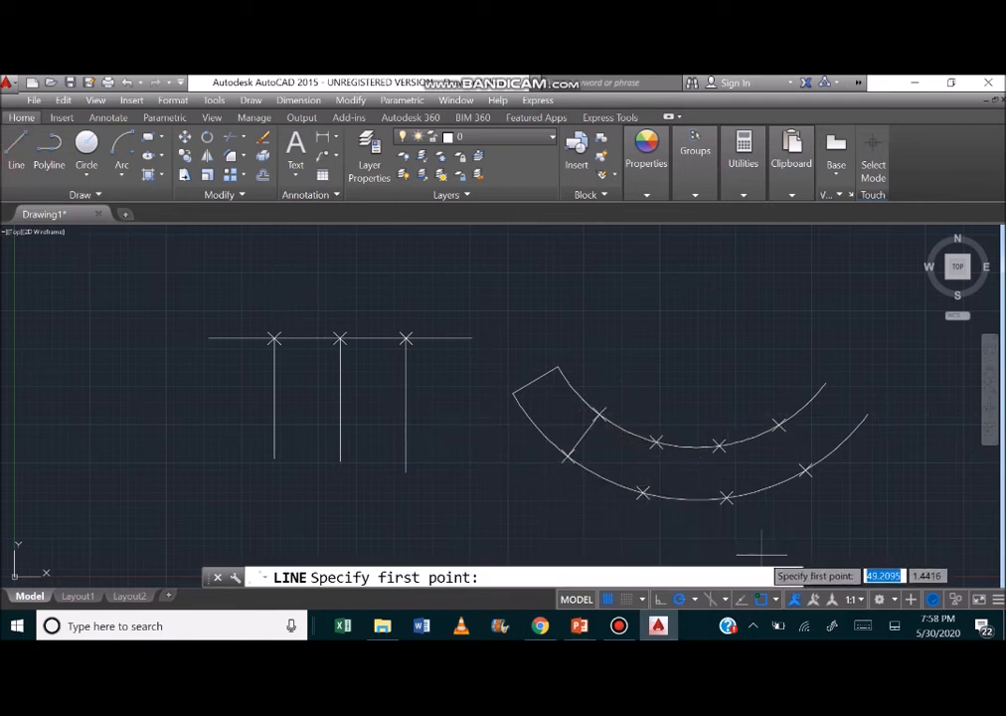
click(656, 441)
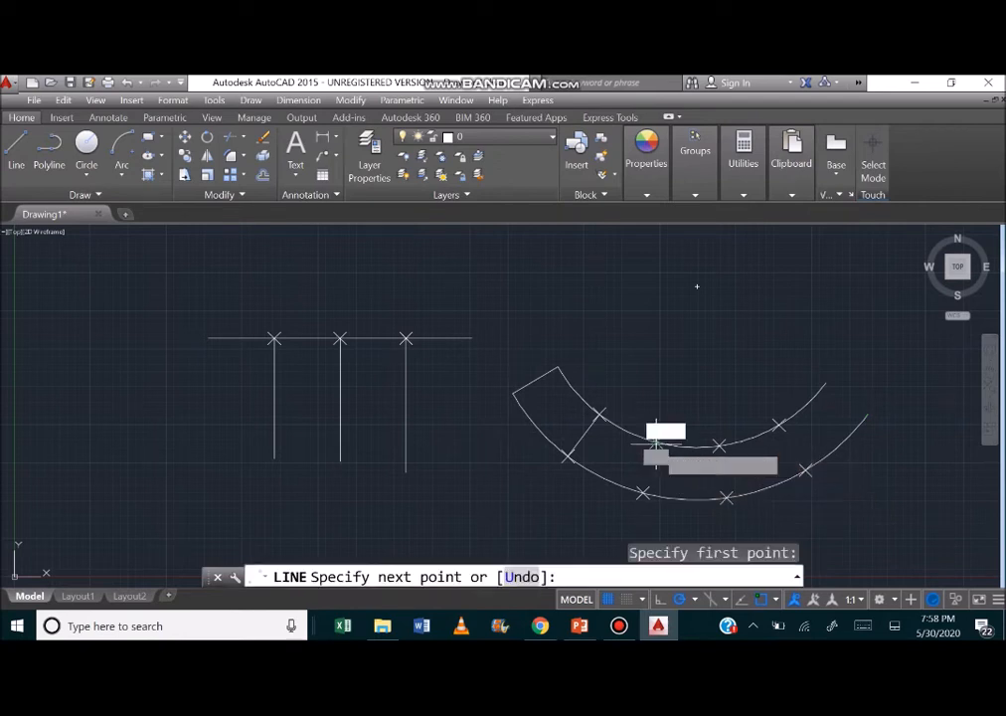
click(643, 491)
key(Return)
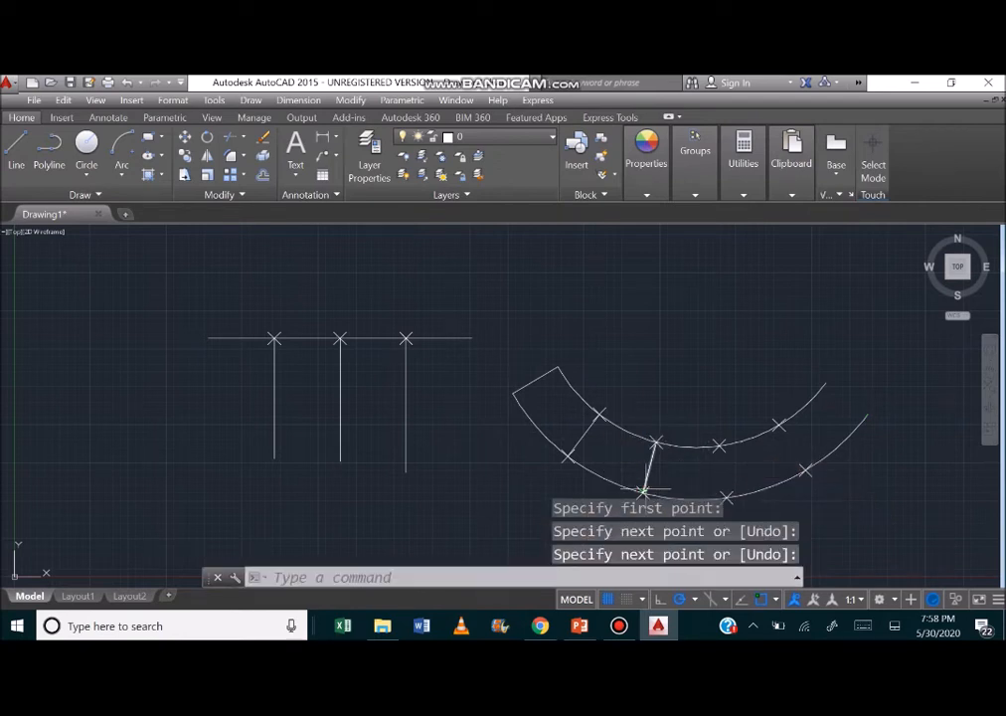
Draw two more lines joining the third and fourth division points of the inner arc to the matching points of the outer arc.
click(15, 159)
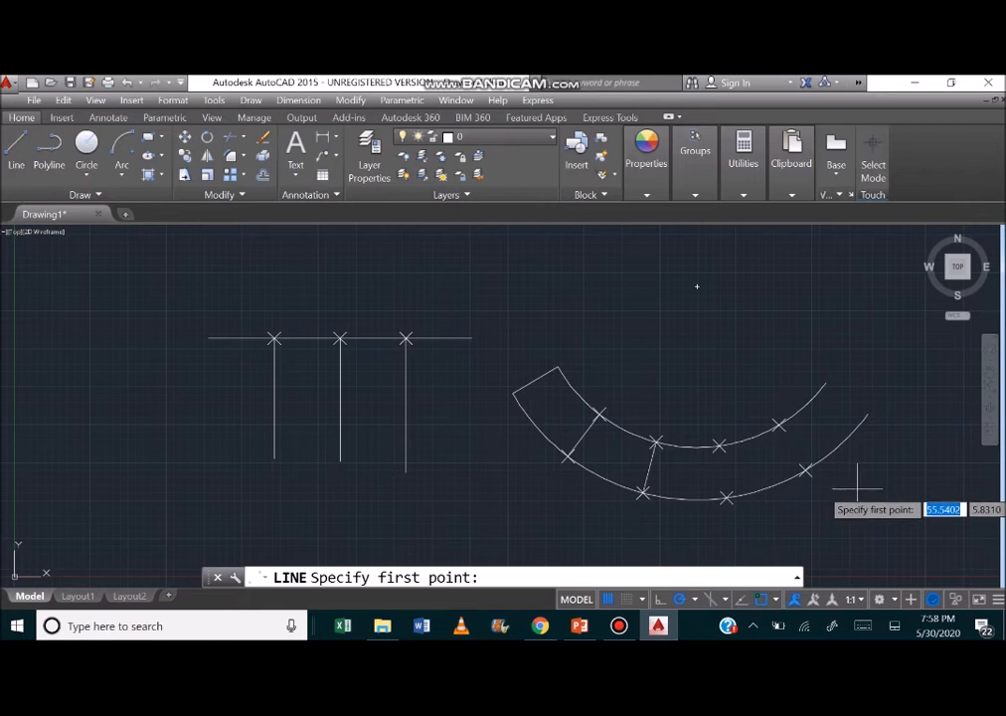
click(718, 447)
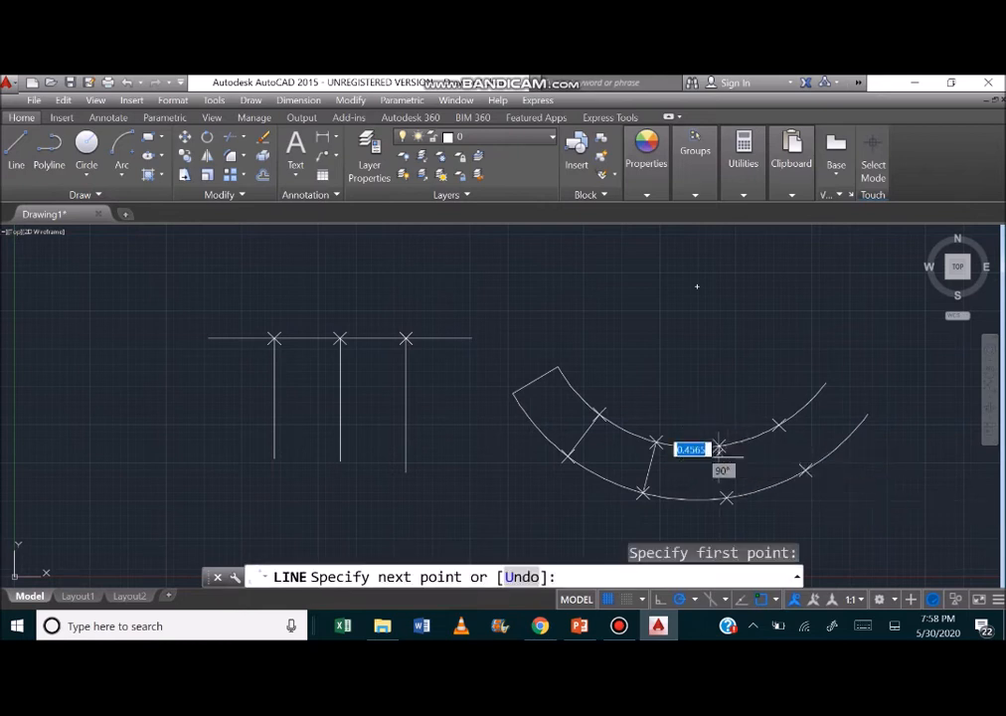
click(727, 495)
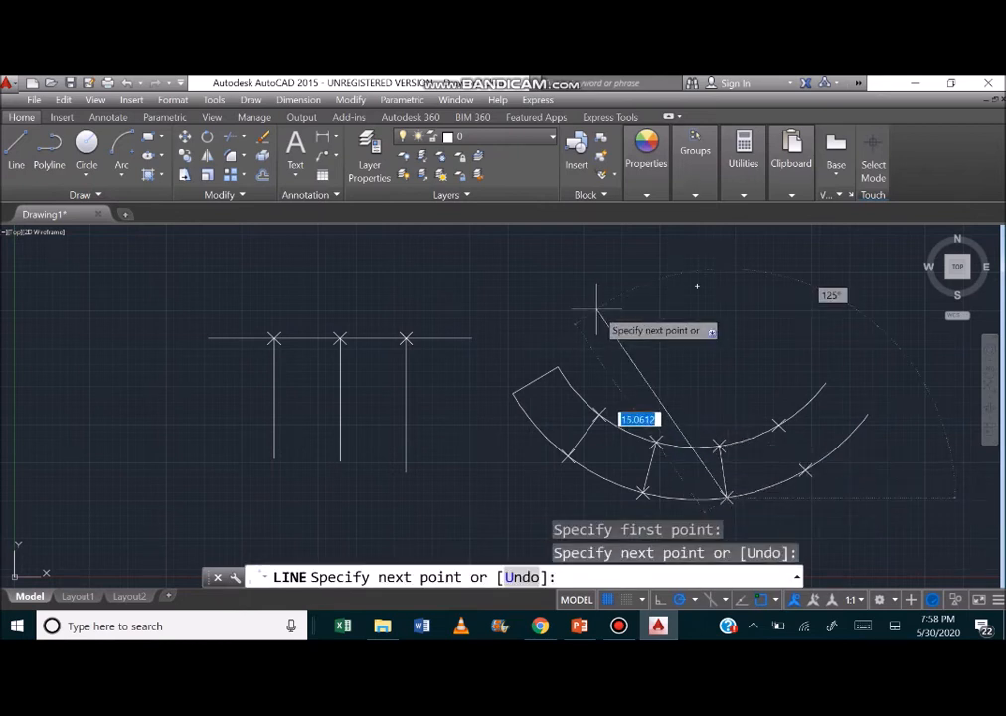
key(Escape)
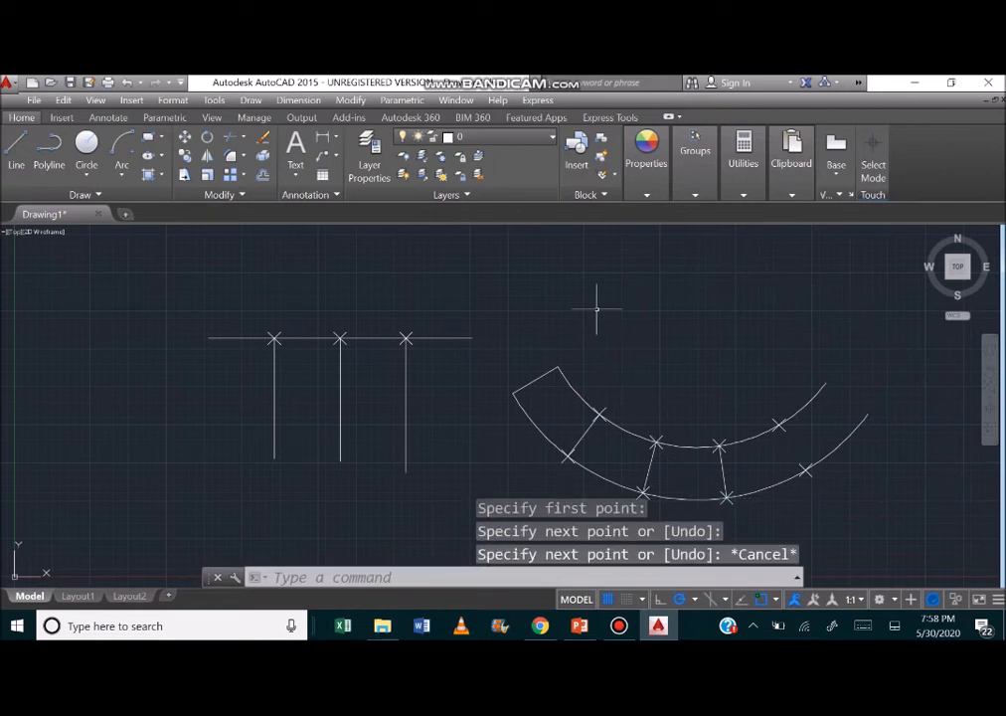
click(19, 149)
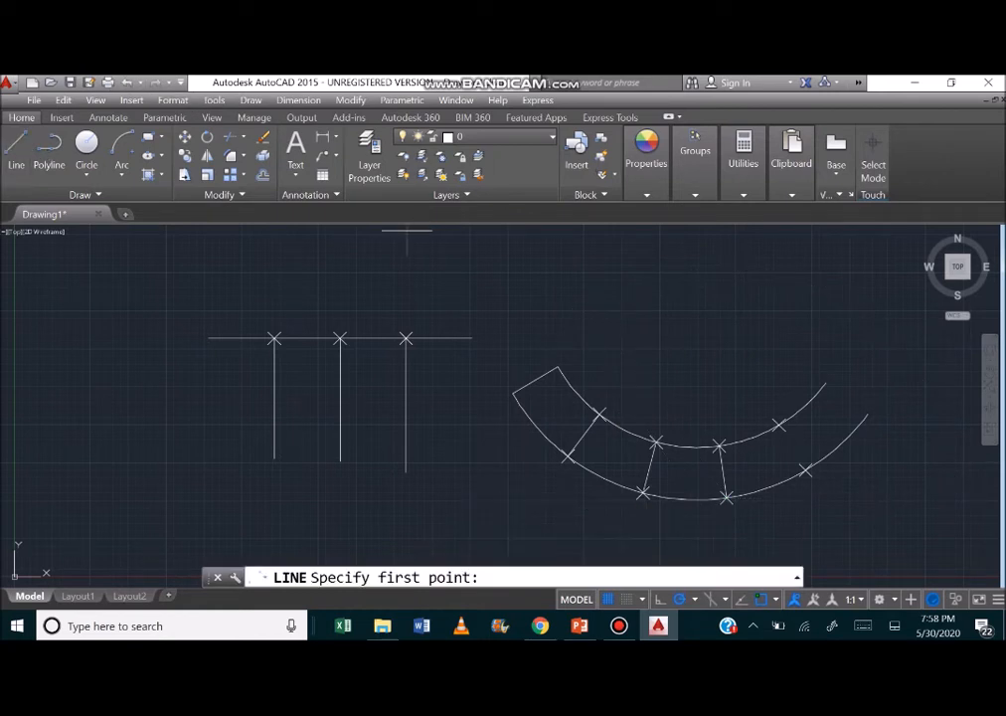
click(778, 426)
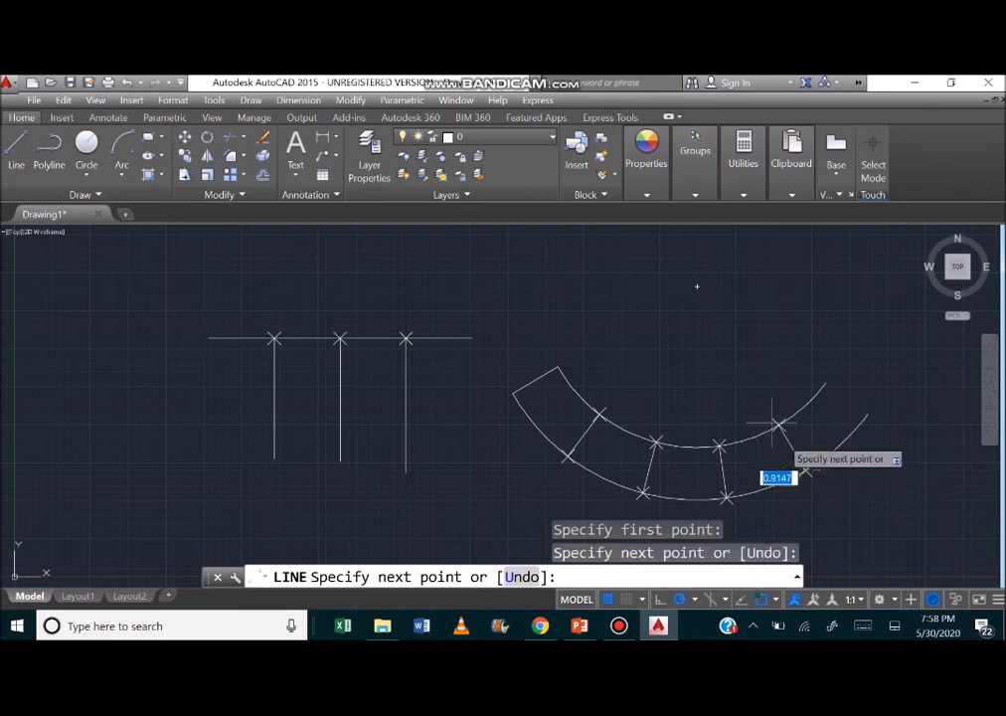
key(Escape)
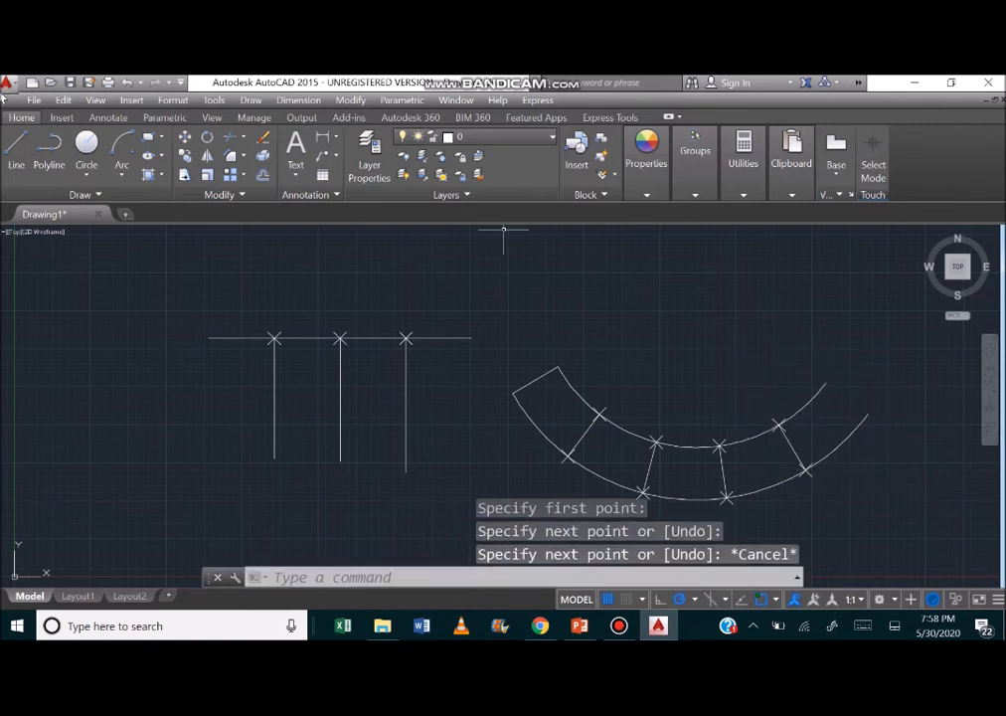
Draw a line joining the right endpoints of the inner and outer arcs.
click(29, 149)
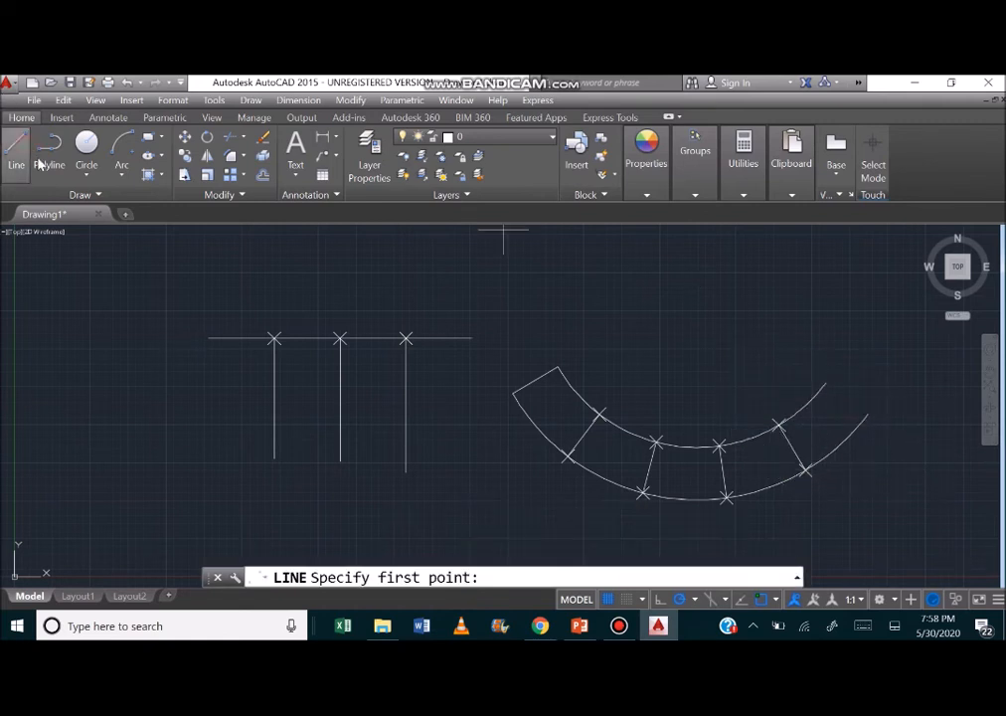
click(861, 408)
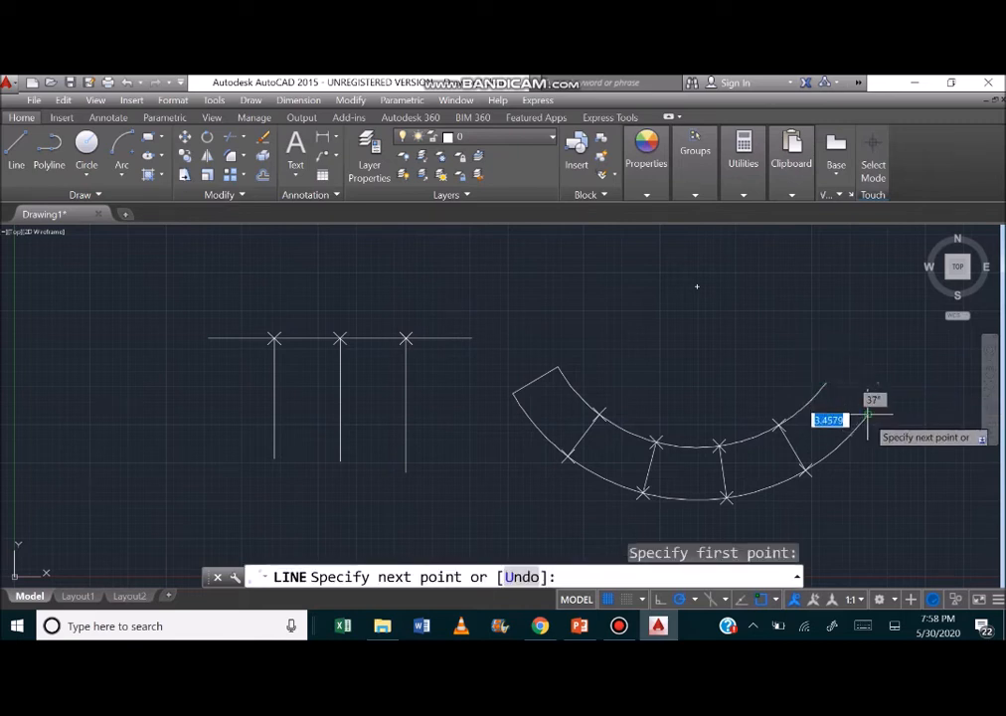
key(Escape)
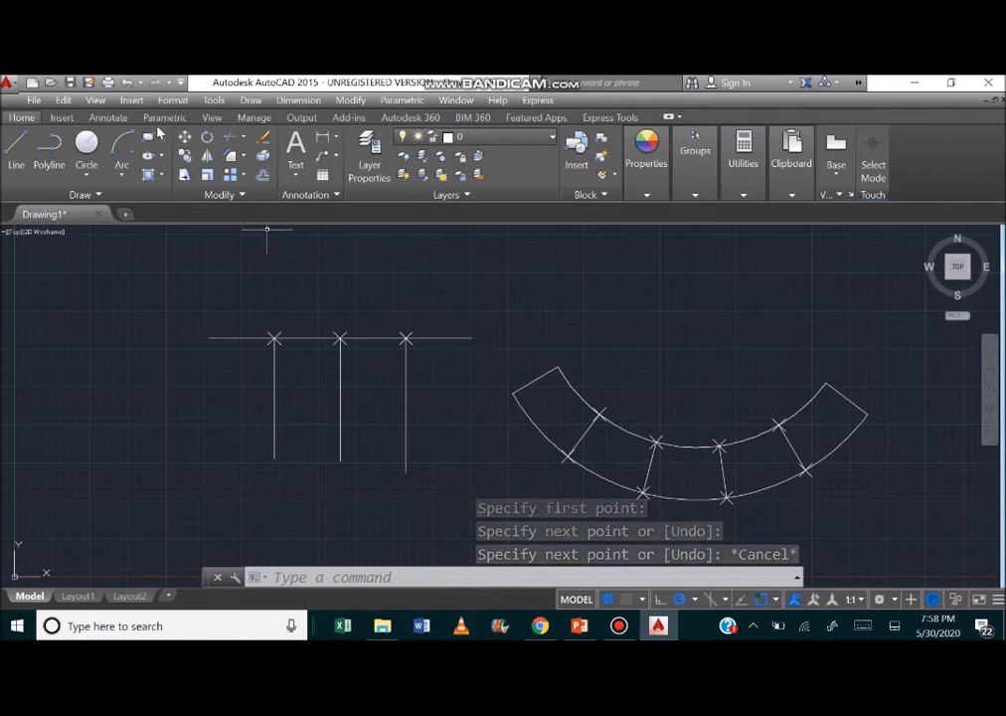
Change the point style to the plain dot so the division points no longer use X markers.
click(141, 99)
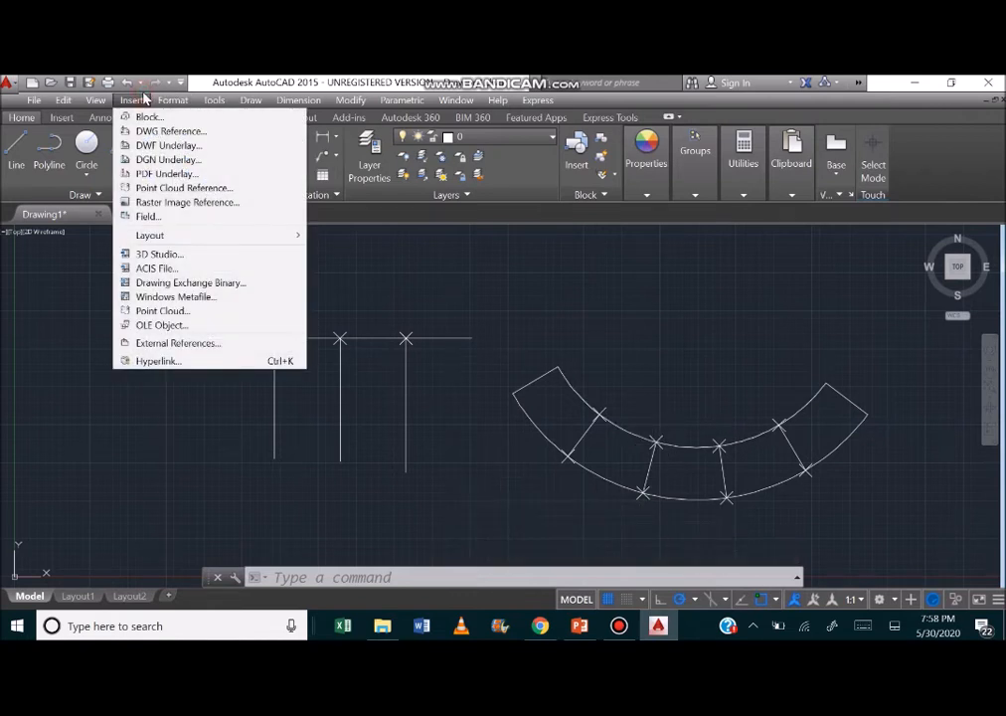
mouse_move(164, 102)
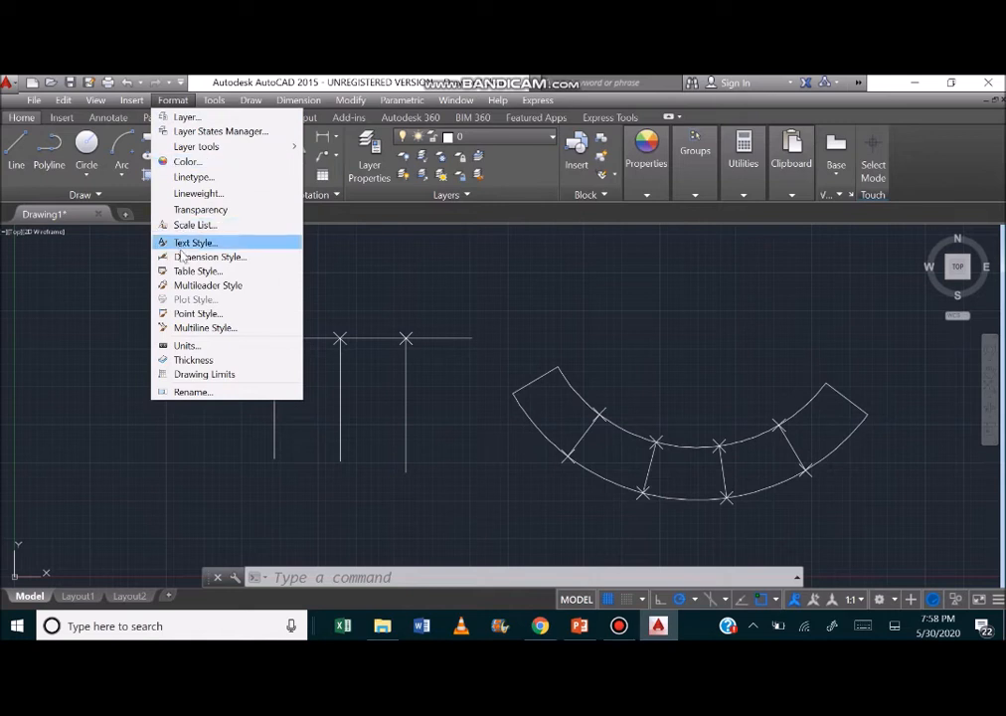
click(197, 314)
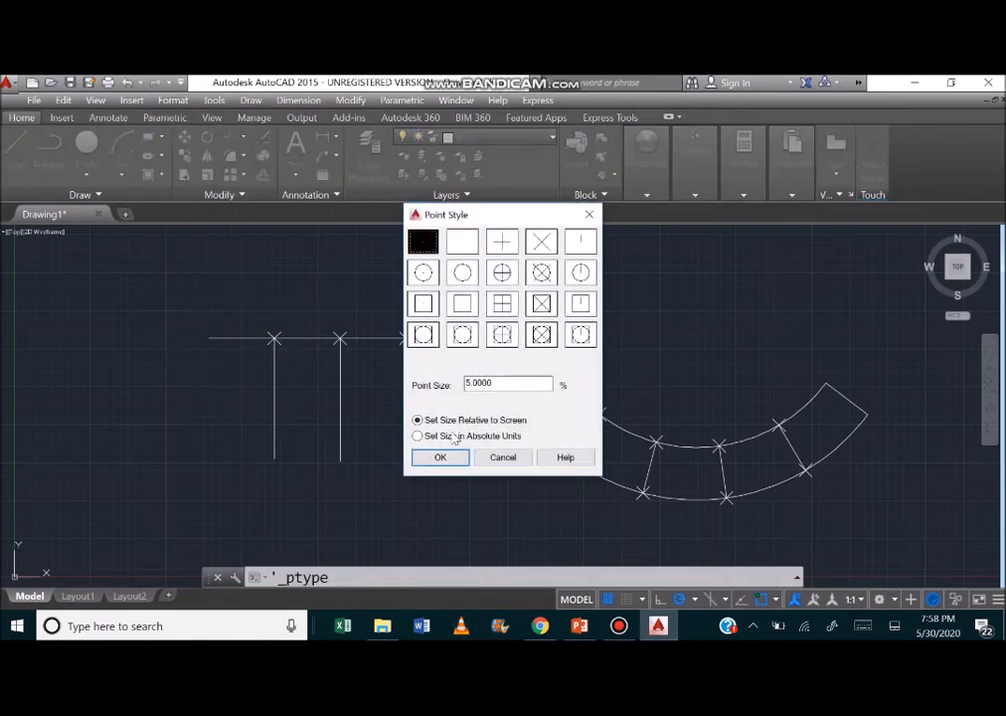
click(452, 465)
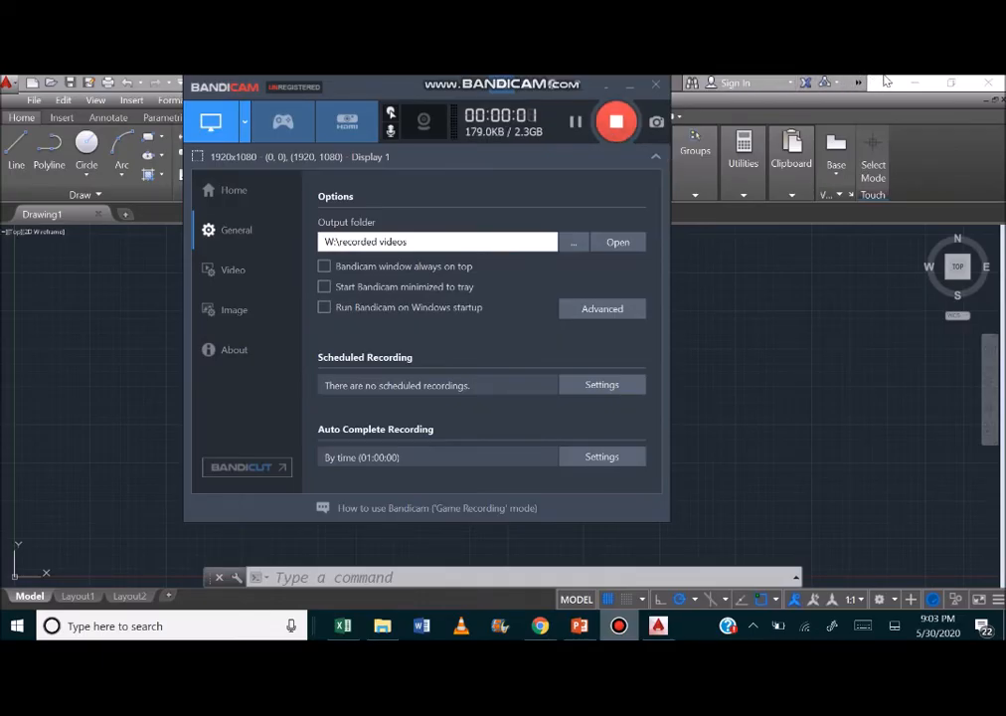
click(886, 81)
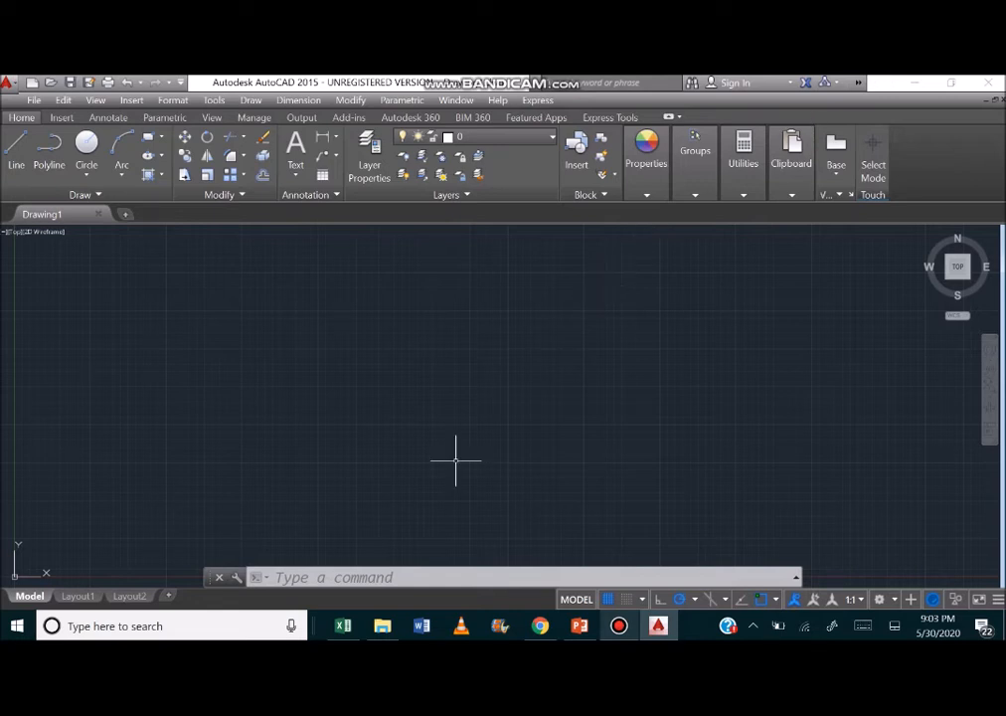
Draw five connected line segments, the first horizontal and about 13.5 units long, and close the chain back to its start with the Close option.
click(365, 577)
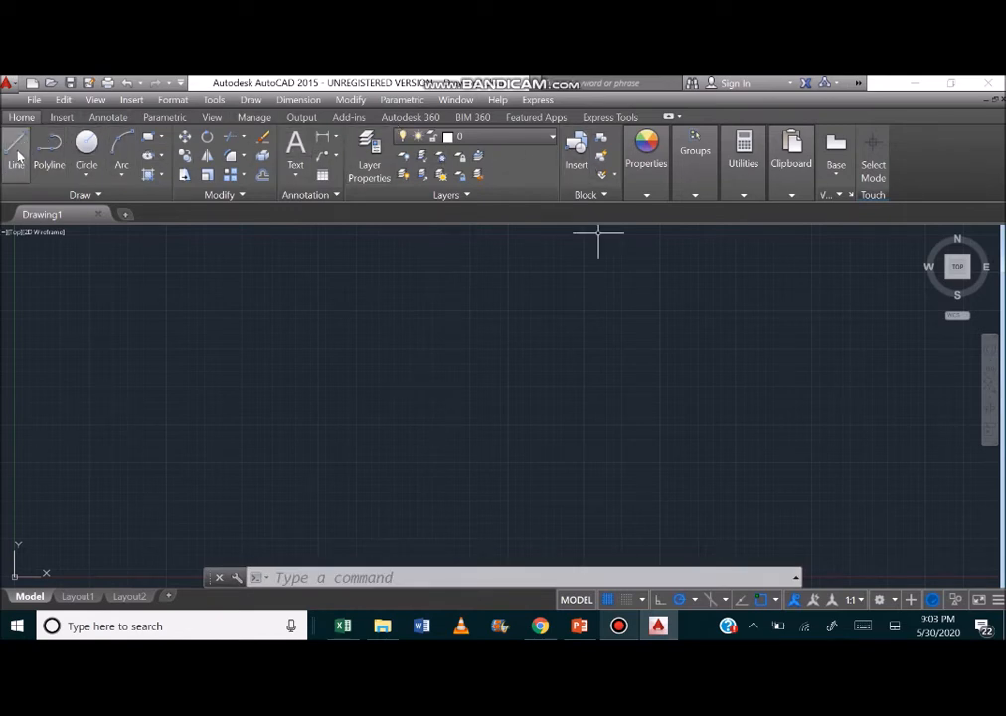
click(332, 577)
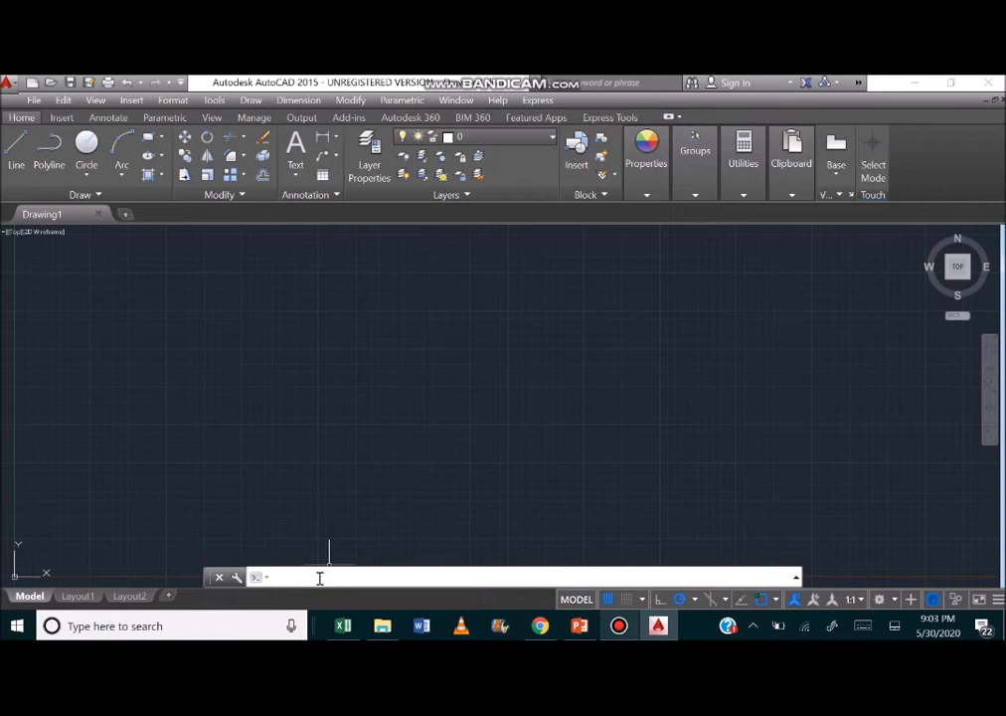
text(line)
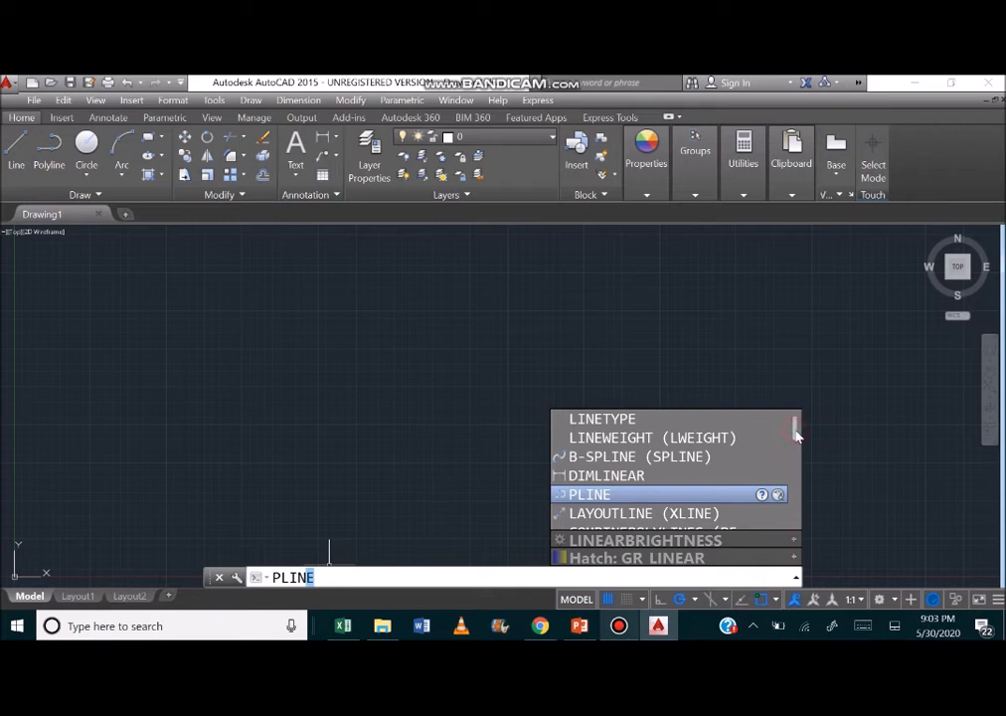
drag(795, 432, 794, 426)
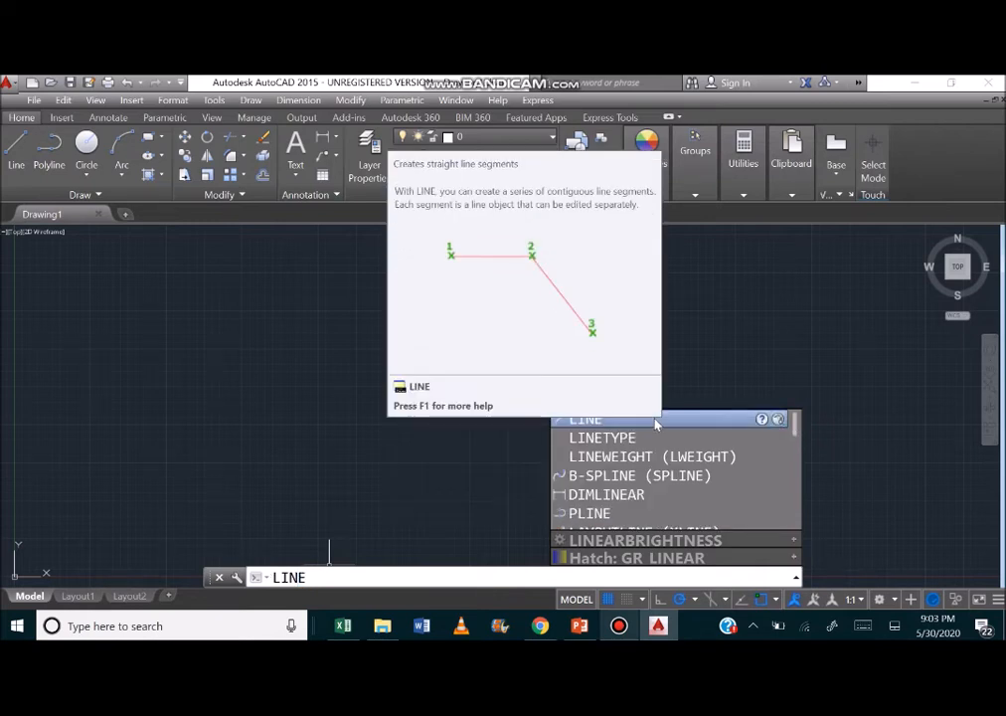
click(655, 422)
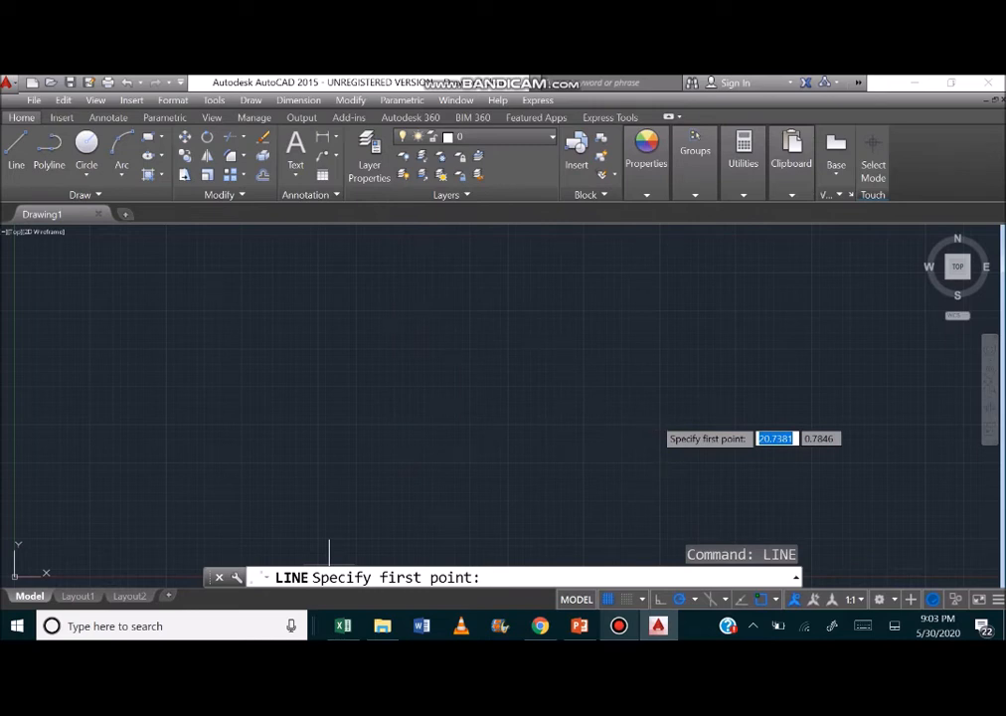
click(243, 341)
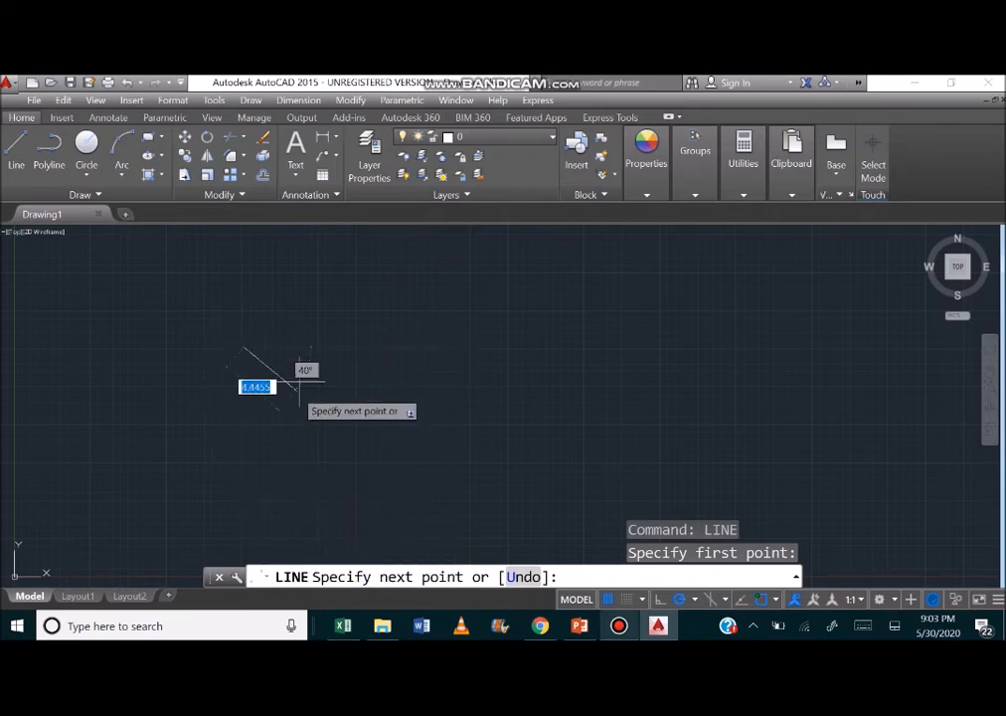
click(447, 346)
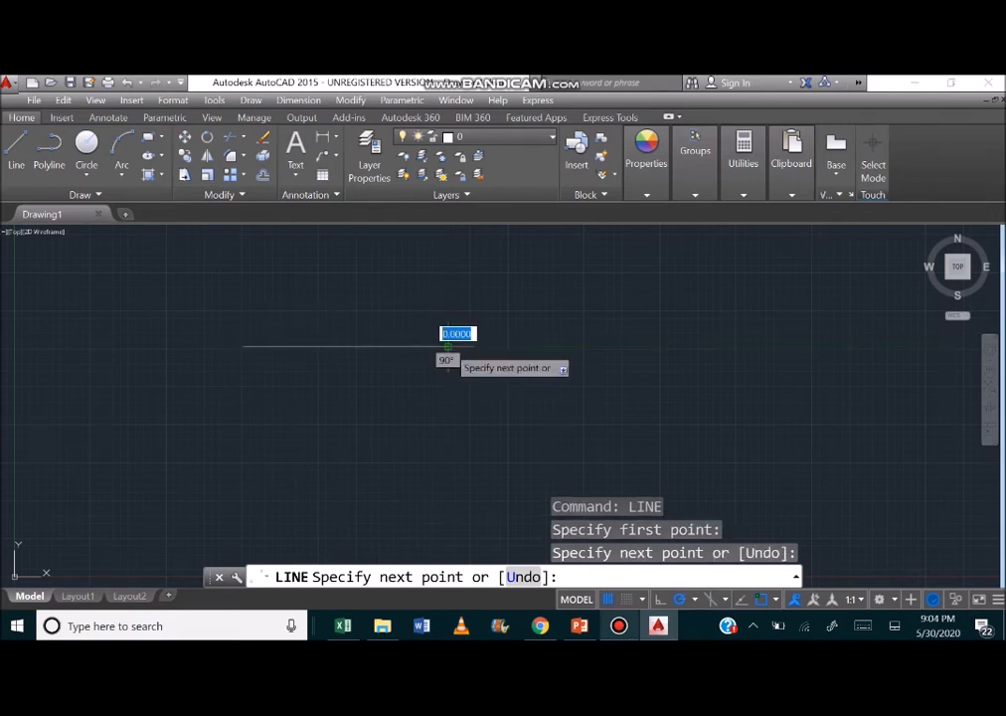
click(489, 444)
click(605, 417)
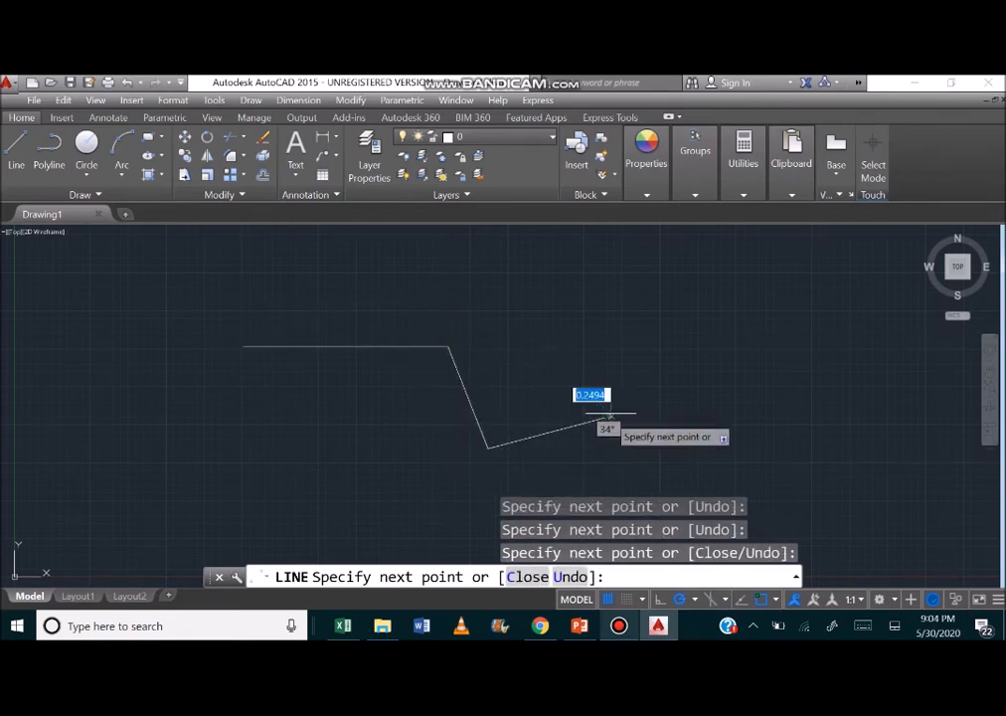
click(645, 384)
click(732, 414)
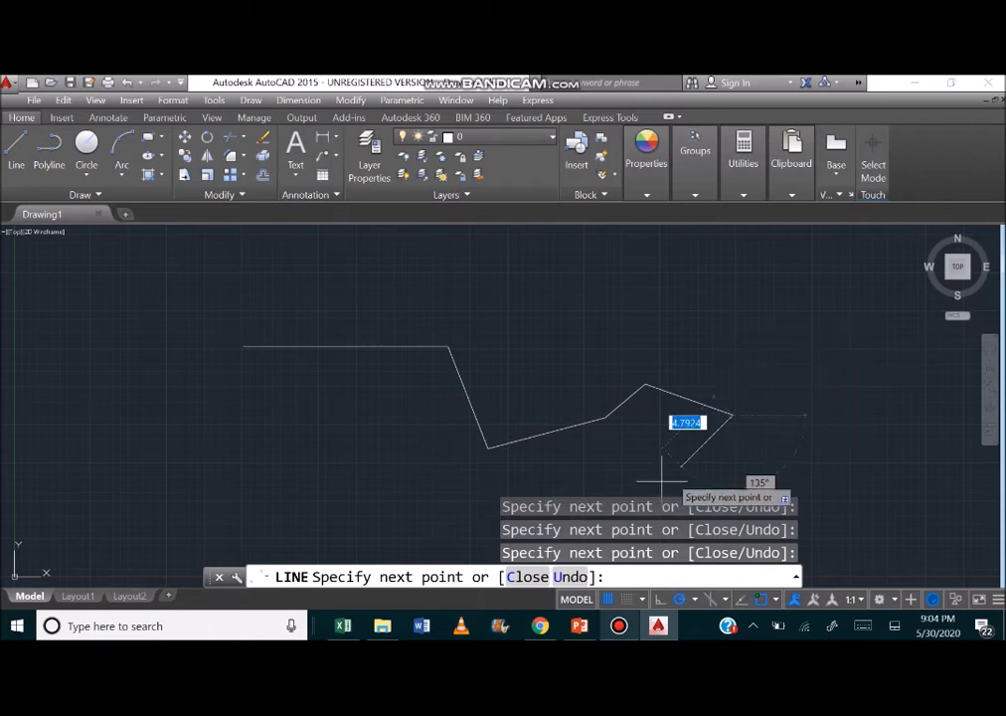
click(512, 578)
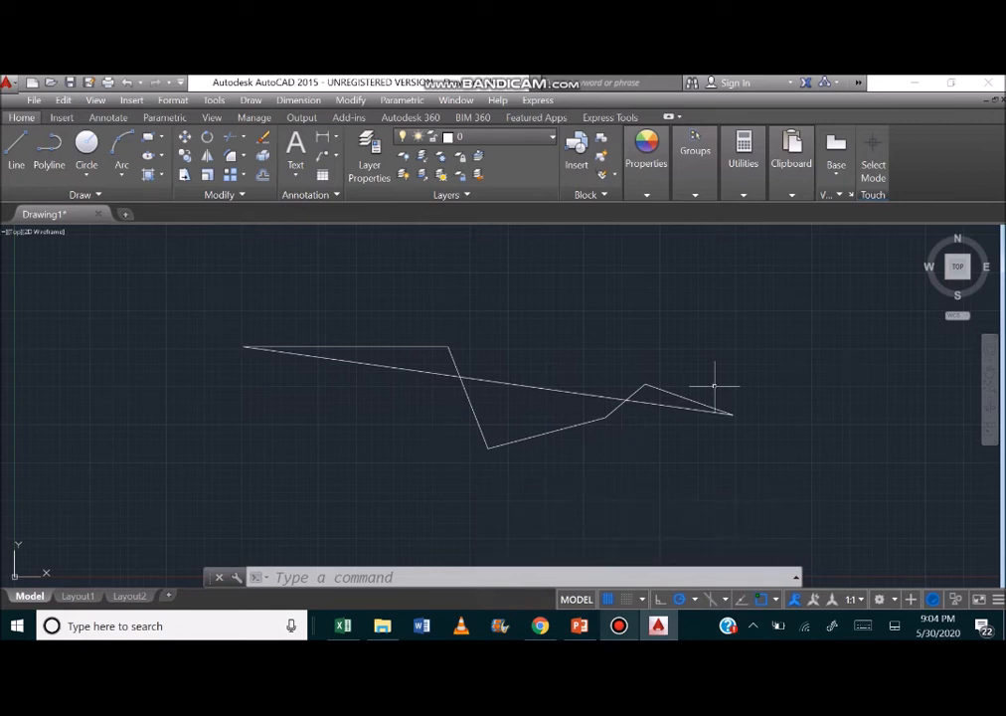
Draw a circle by center and radius in the empty area west of the closed line chain.
click(374, 578)
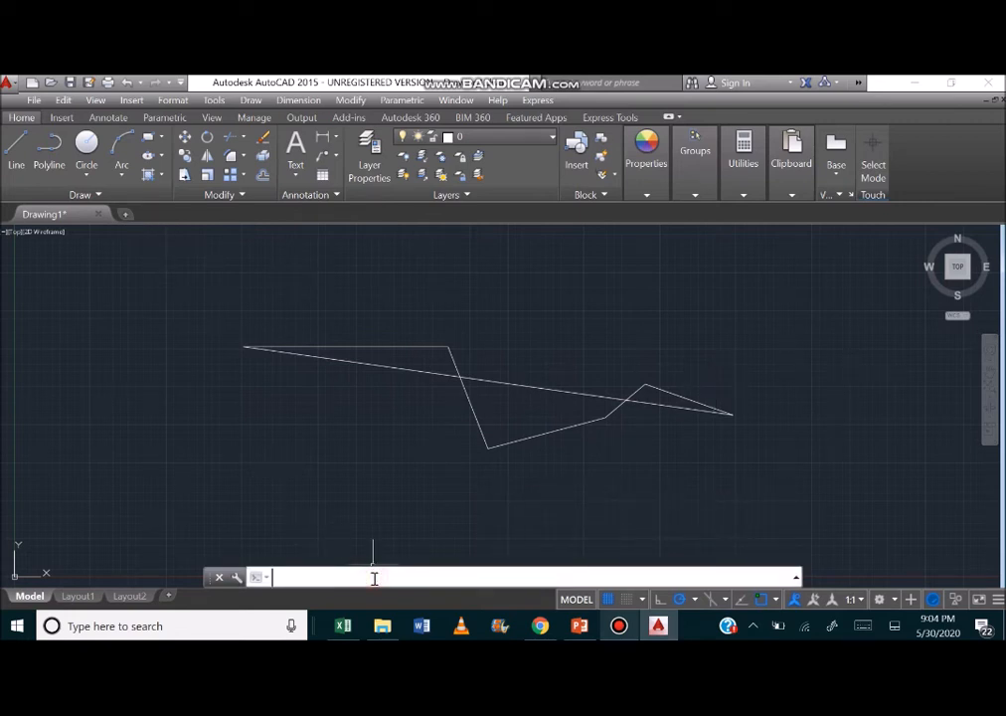
text(circle)
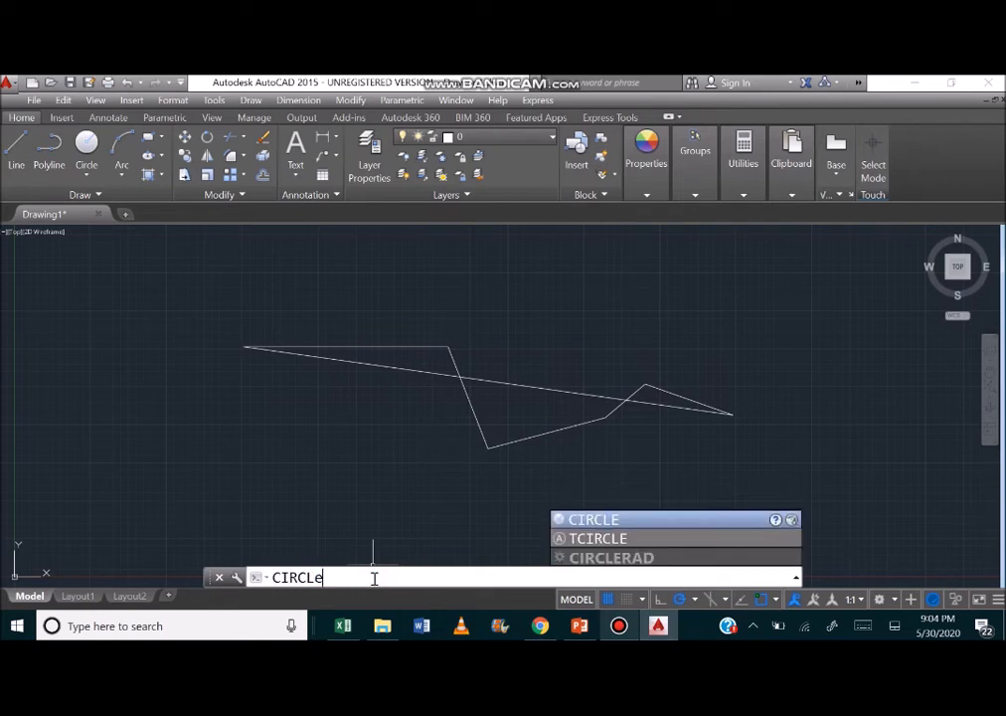
key(Return)
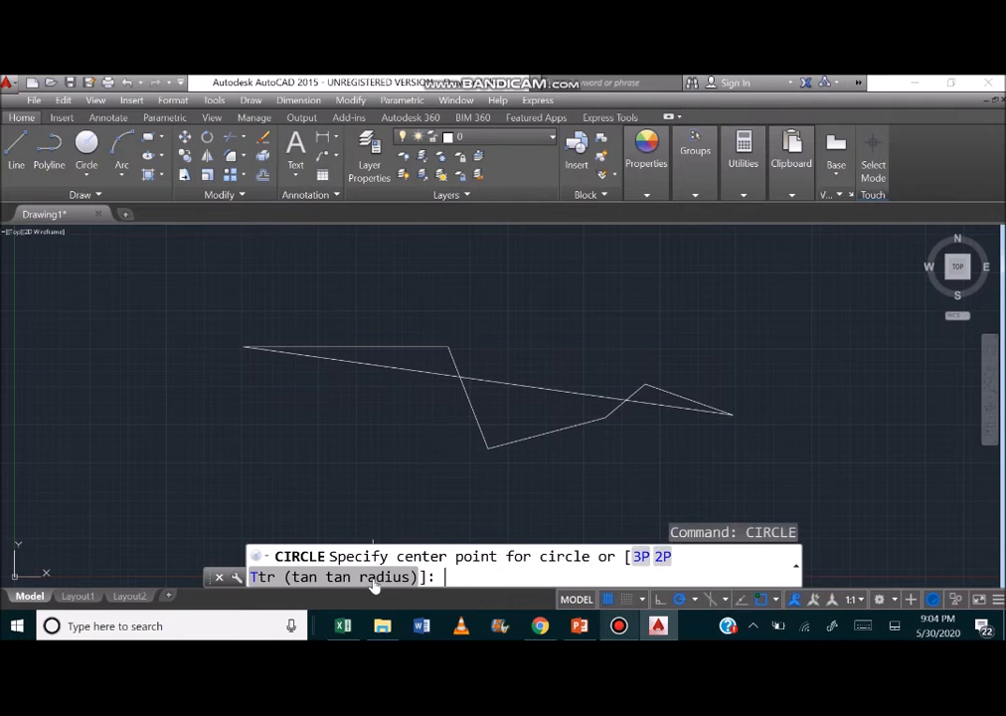
click(75, 336)
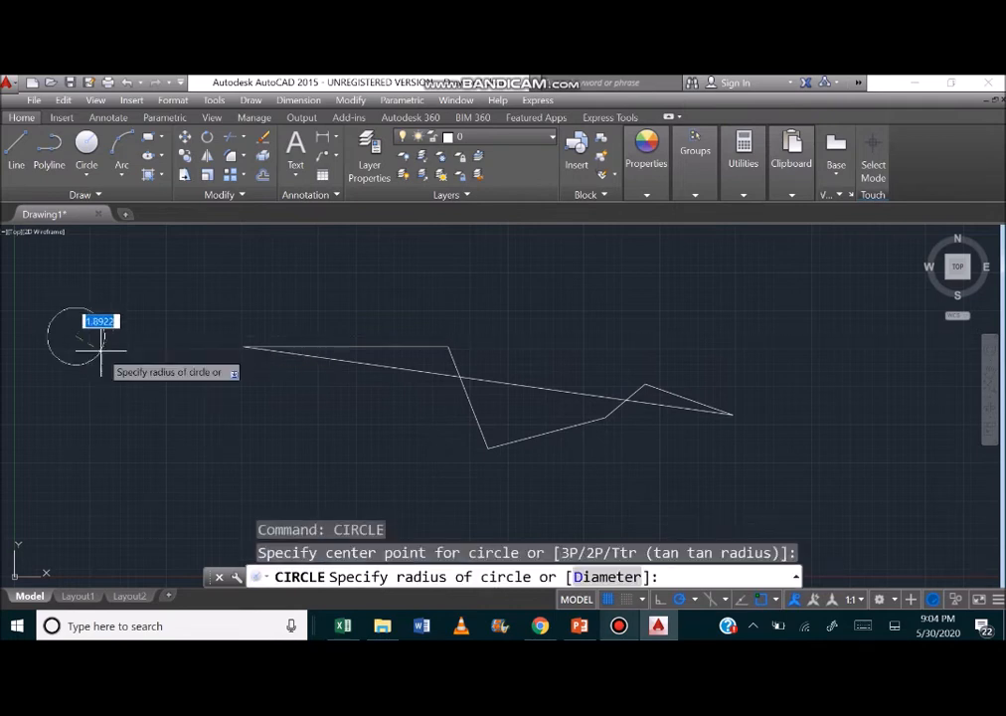
click(103, 318)
Draw an arc east of the line chain using the Center option, then its start point below the center and its end point.
click(308, 578)
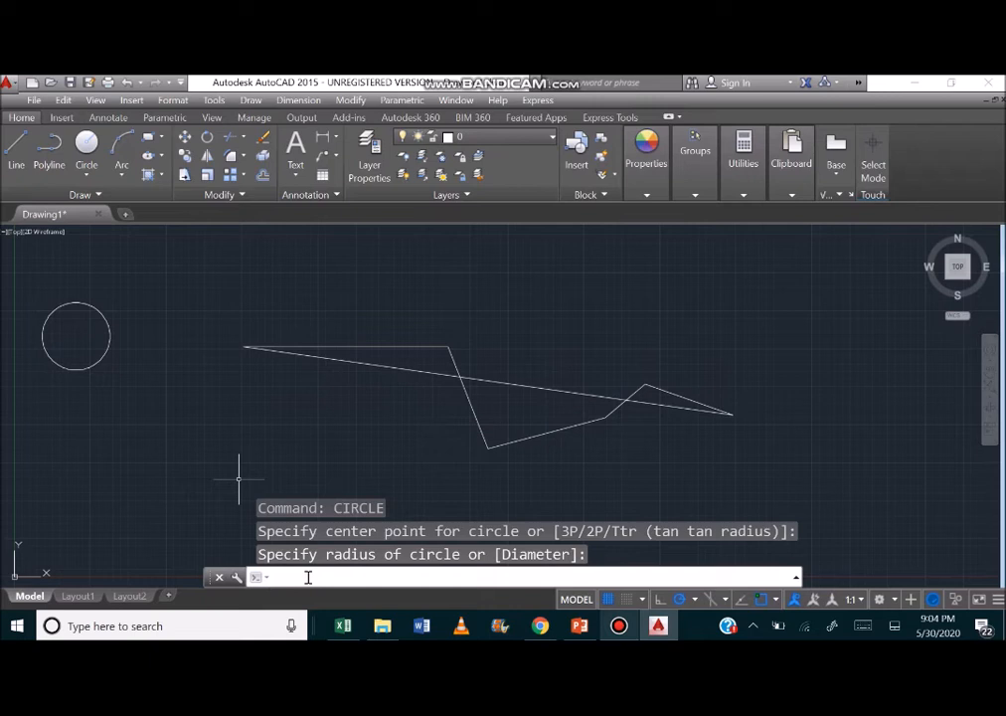
text(arc)
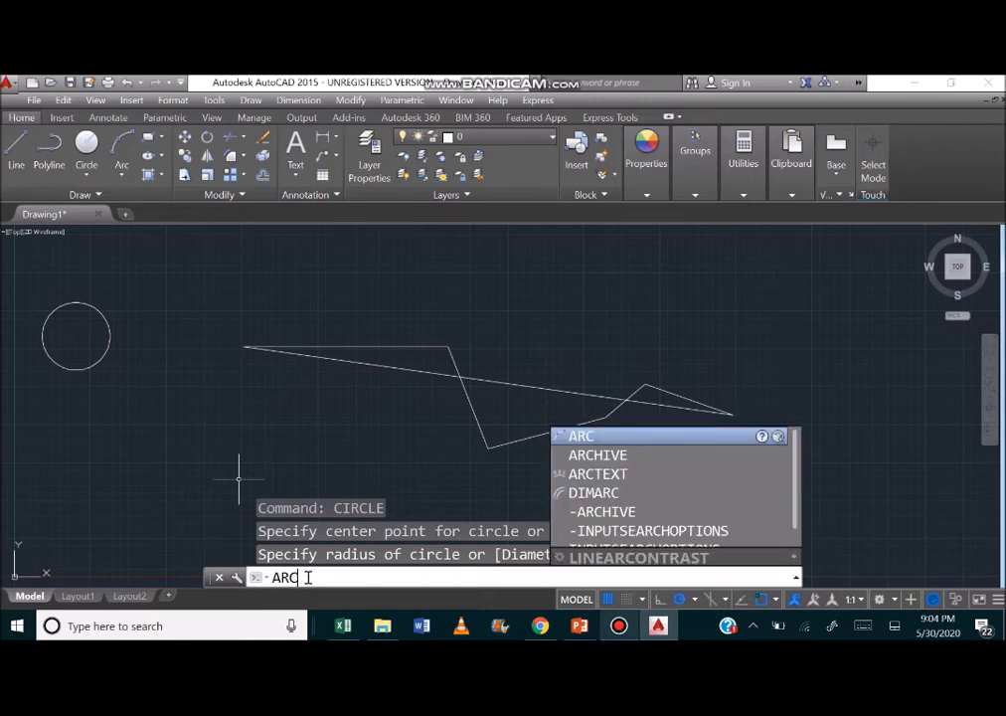
key(Return)
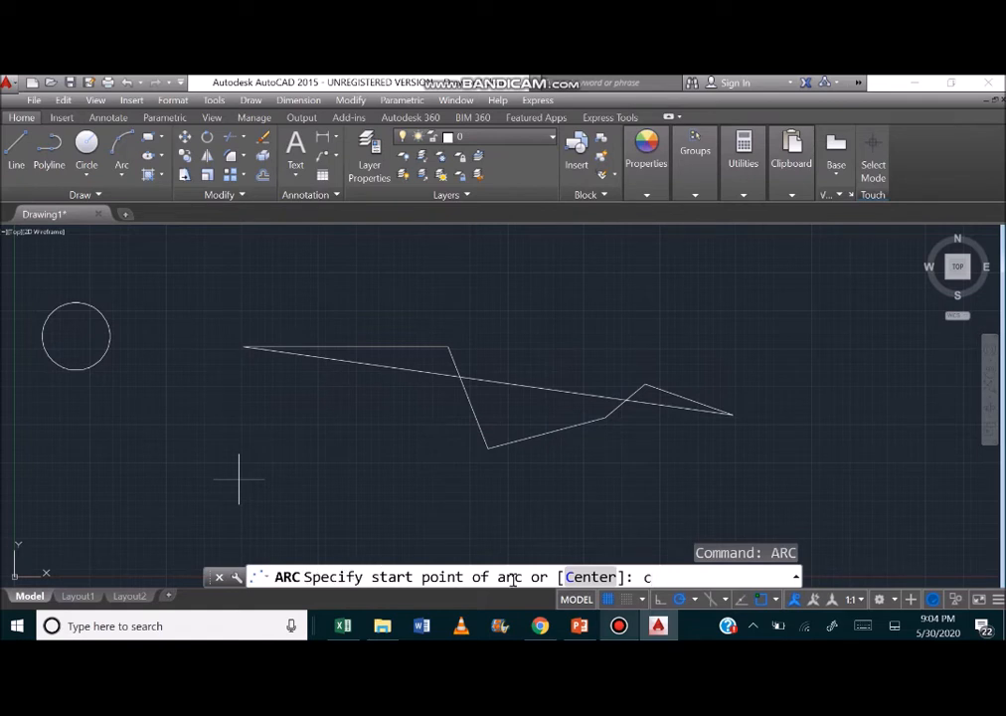
key(Return)
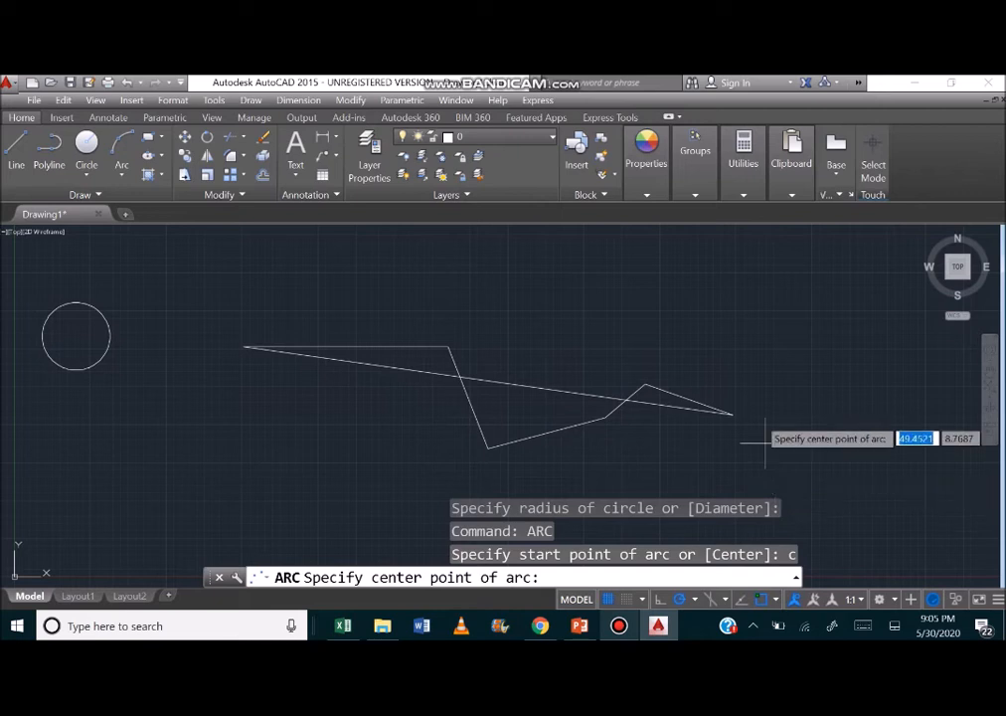
click(771, 300)
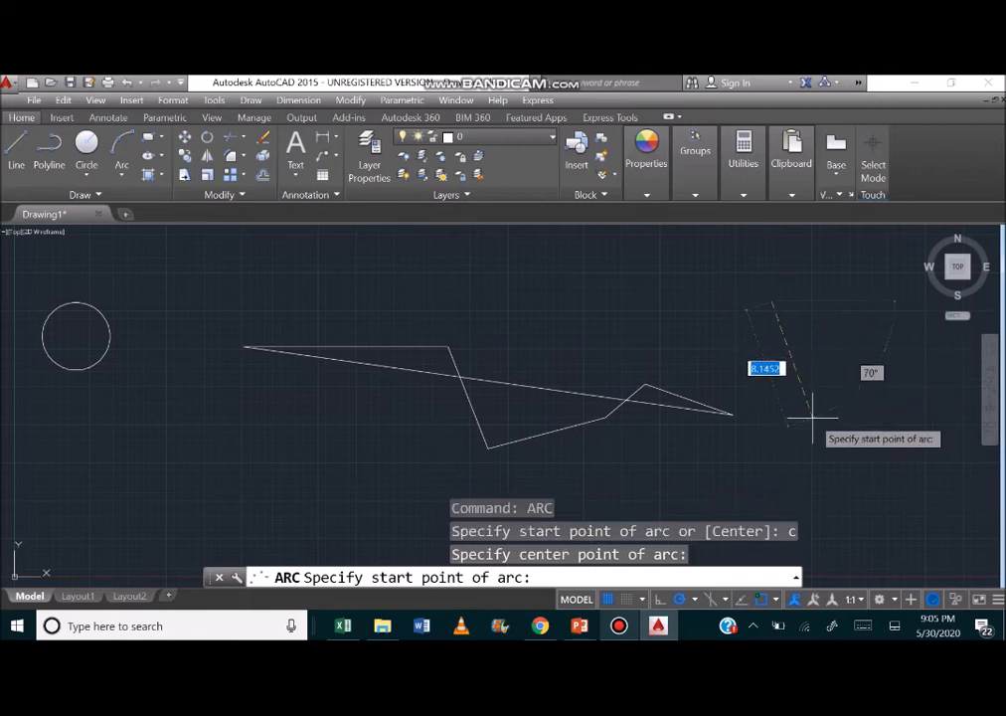
click(784, 463)
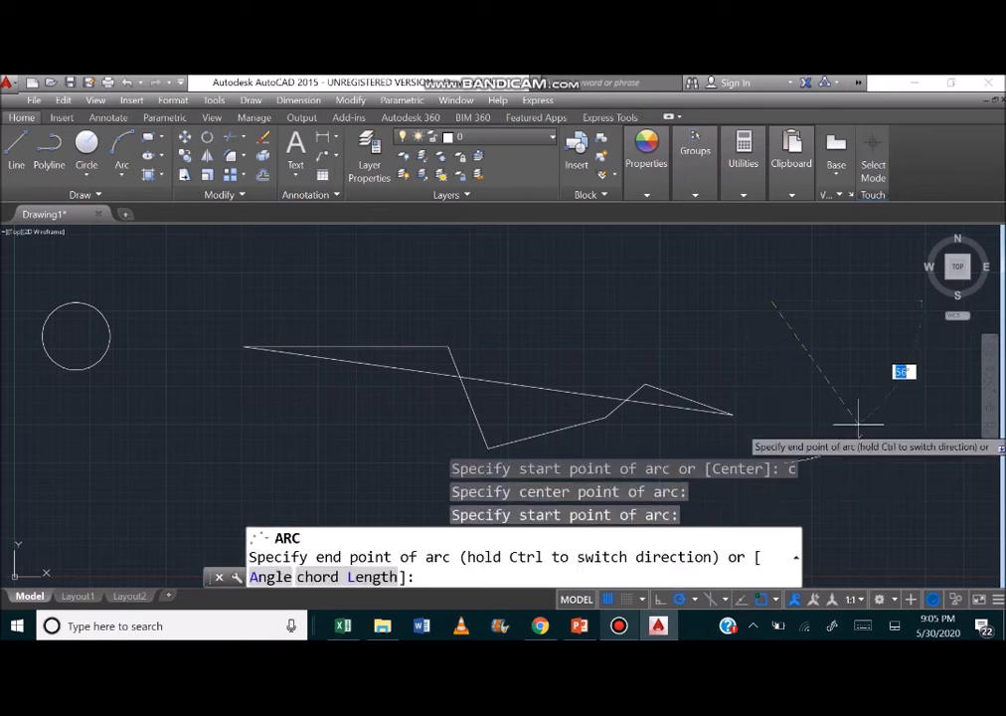
click(926, 338)
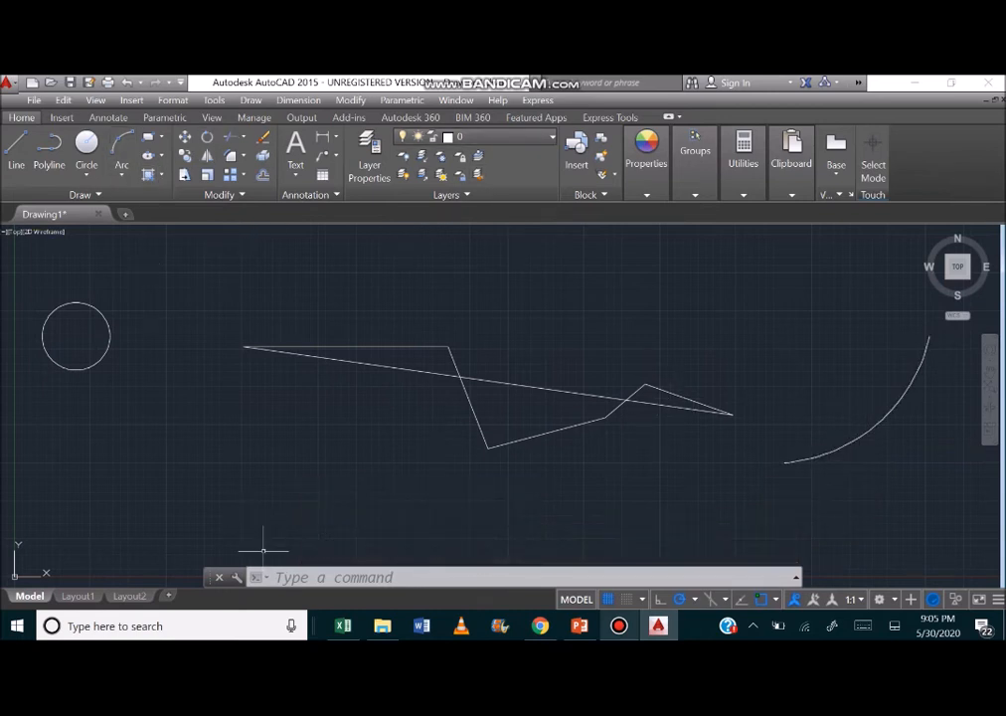
Start a rectangular array of the circle, with the circle's center as the base point.
click(295, 575)
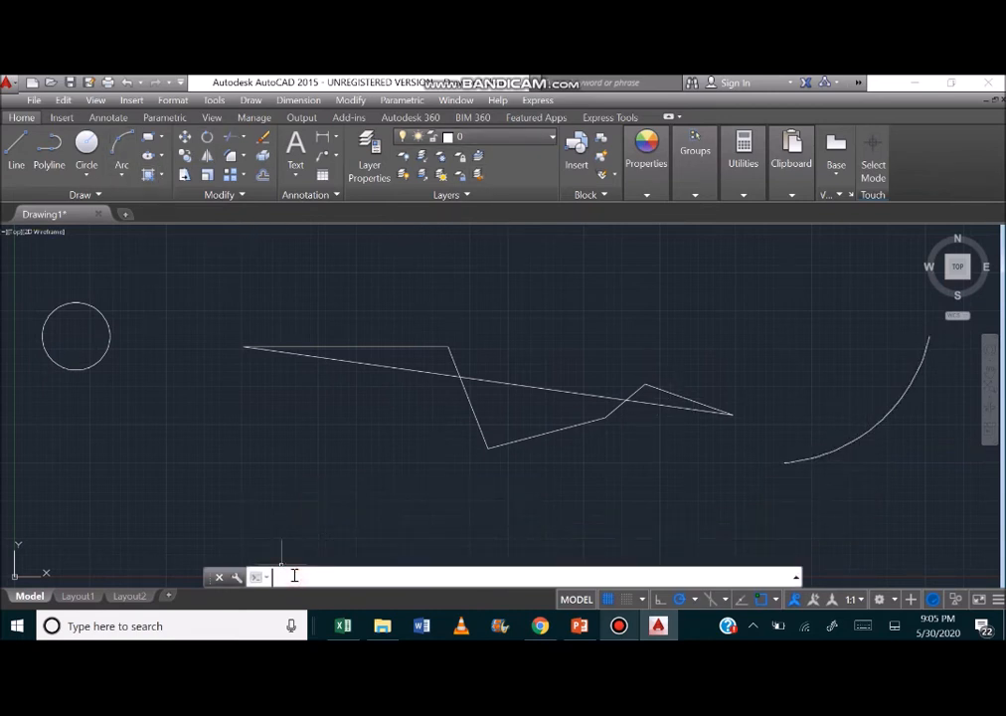
text(array)
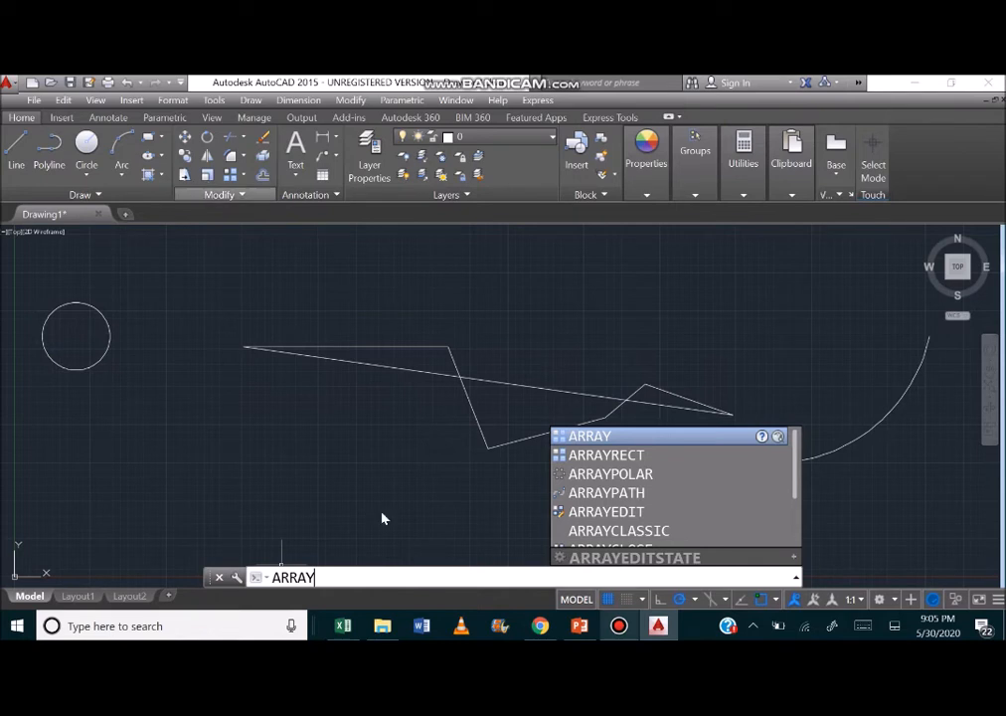
key(Return)
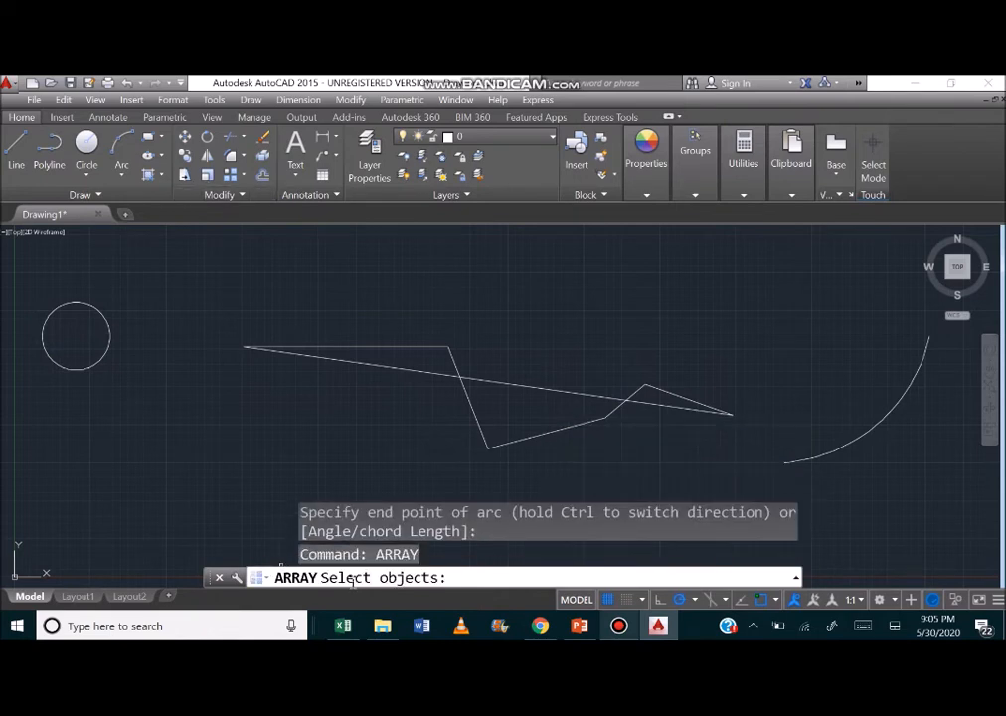
click(98, 362)
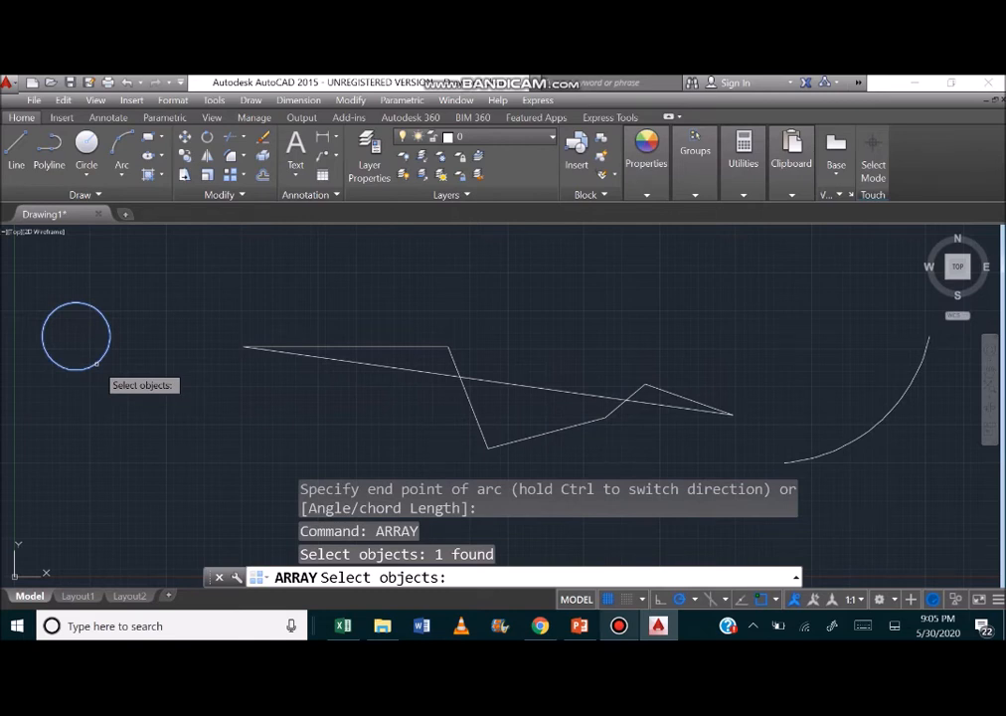
key(Return)
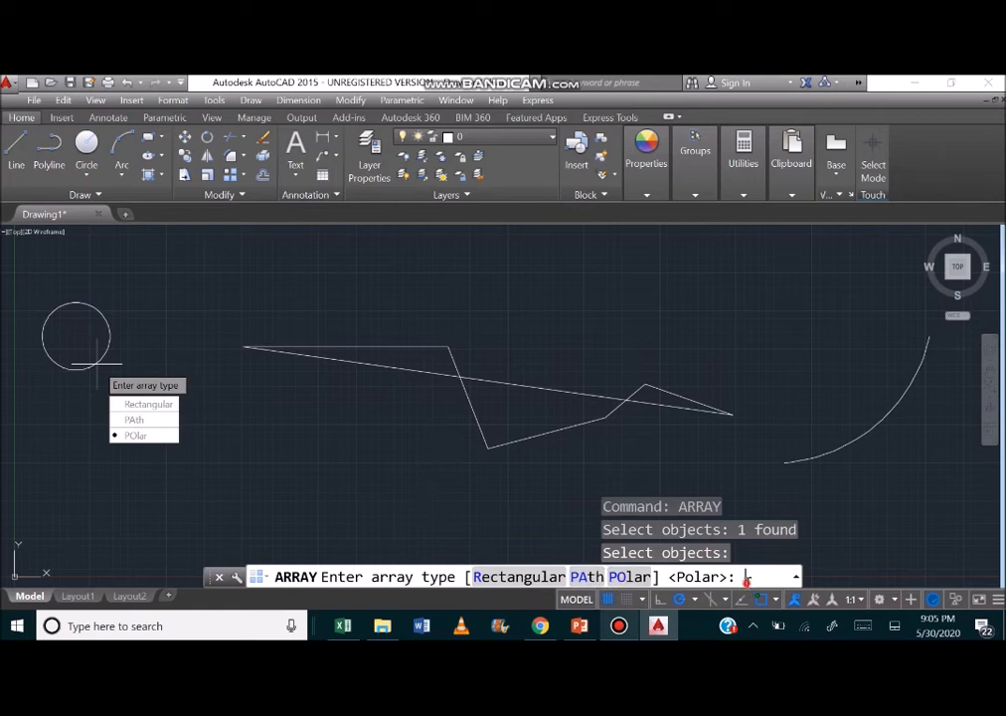
text(r)
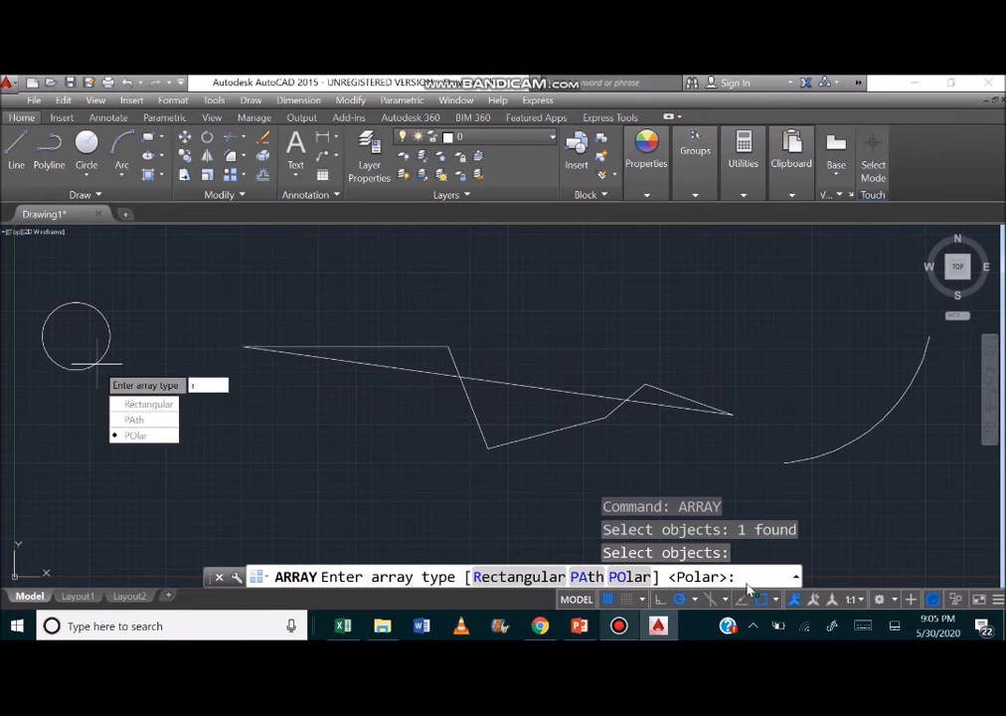
key(Return)
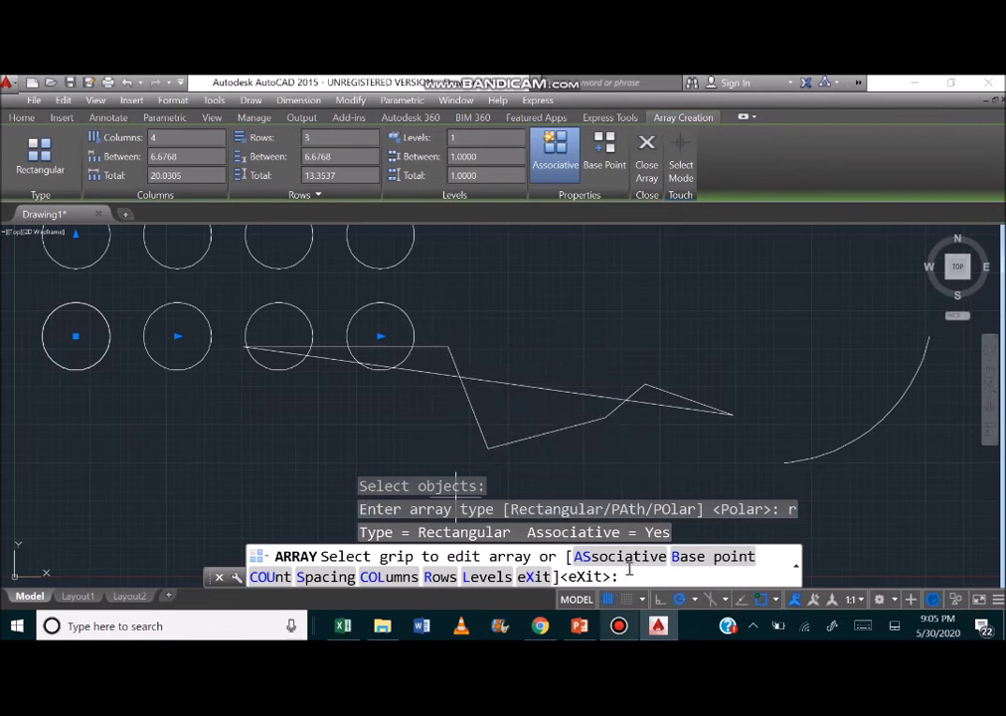
click(691, 557)
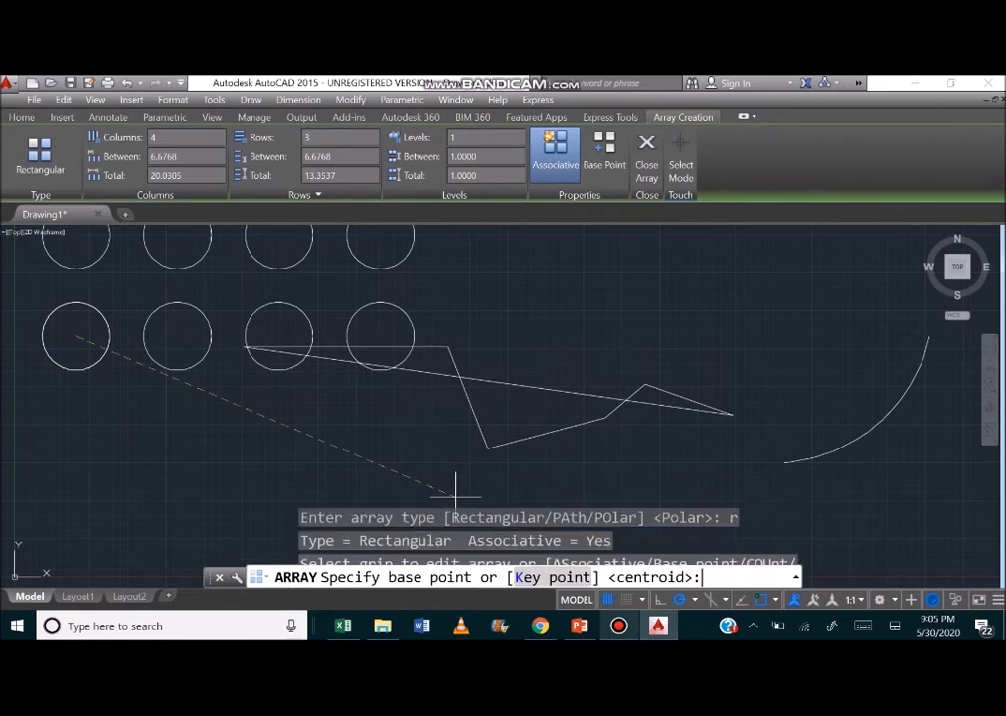
click(77, 336)
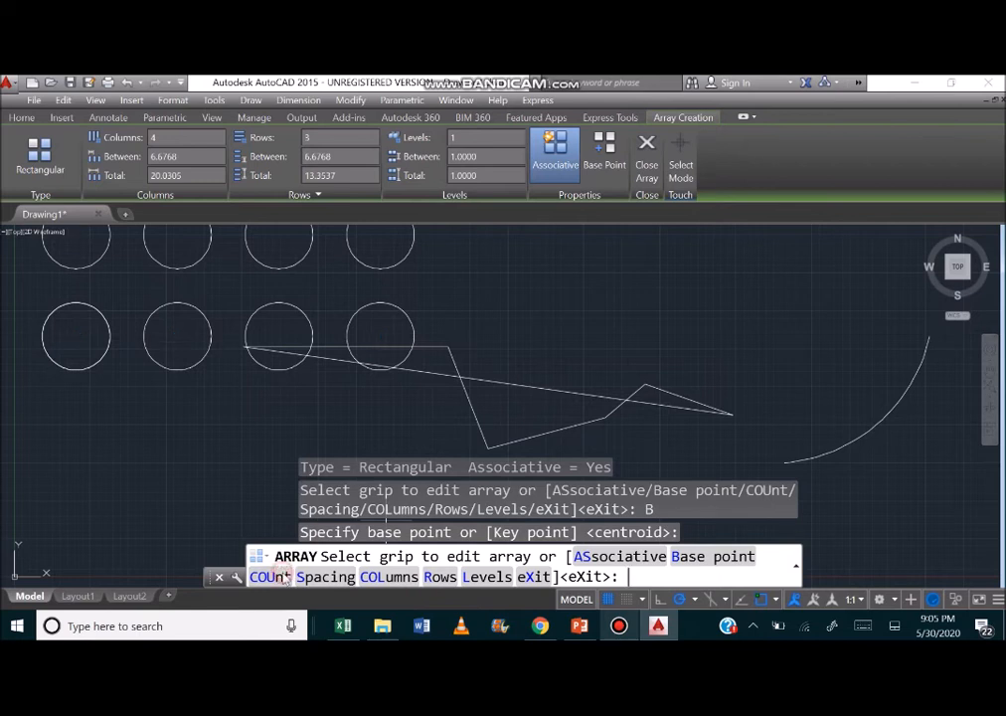
Set the array count to 6 columns and 2 rows.
click(270, 577)
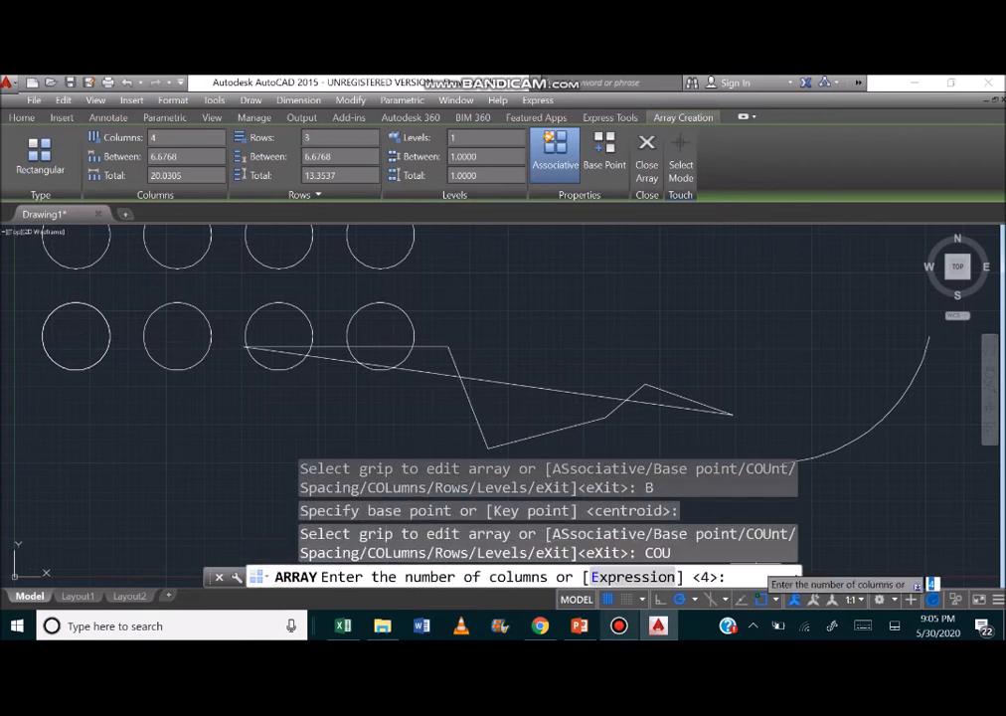
text(6)
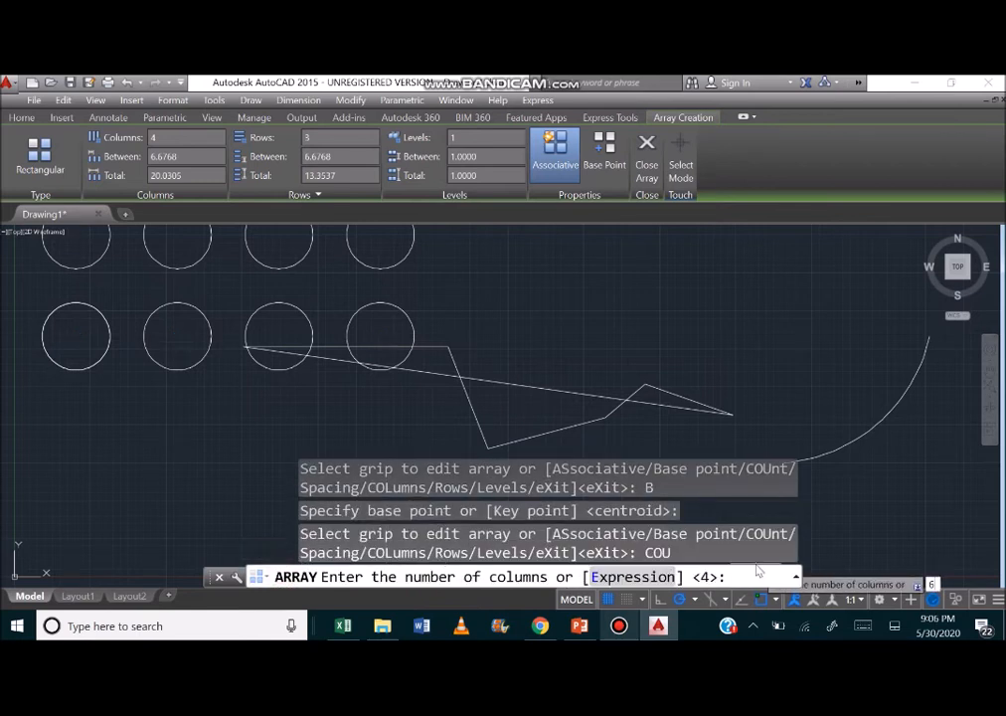
key(Return)
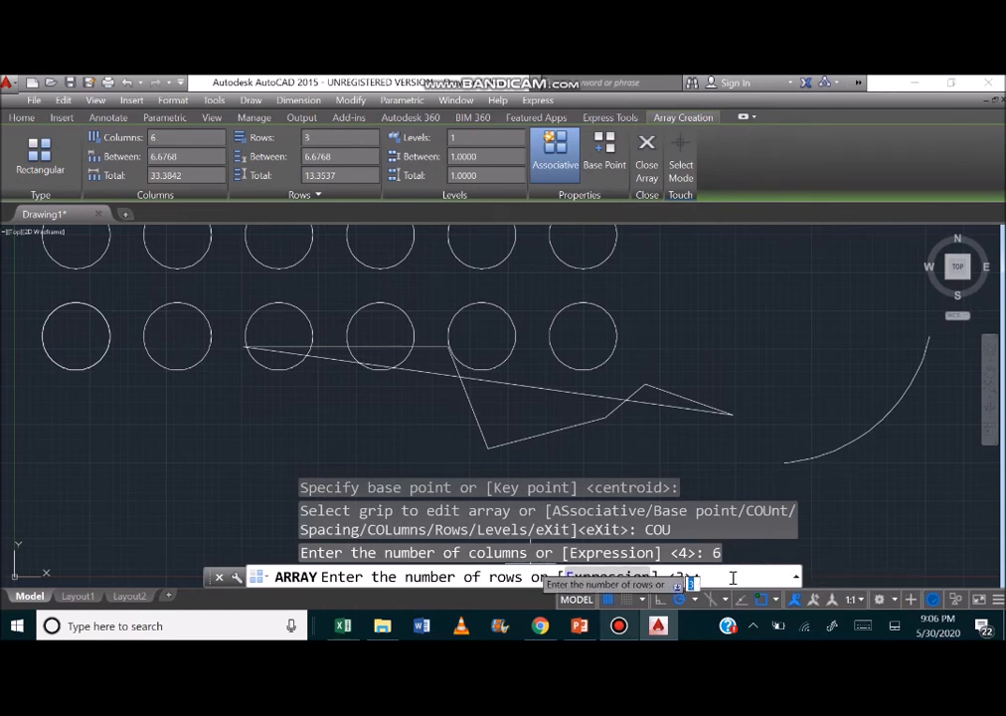
text(2)
key(Return)
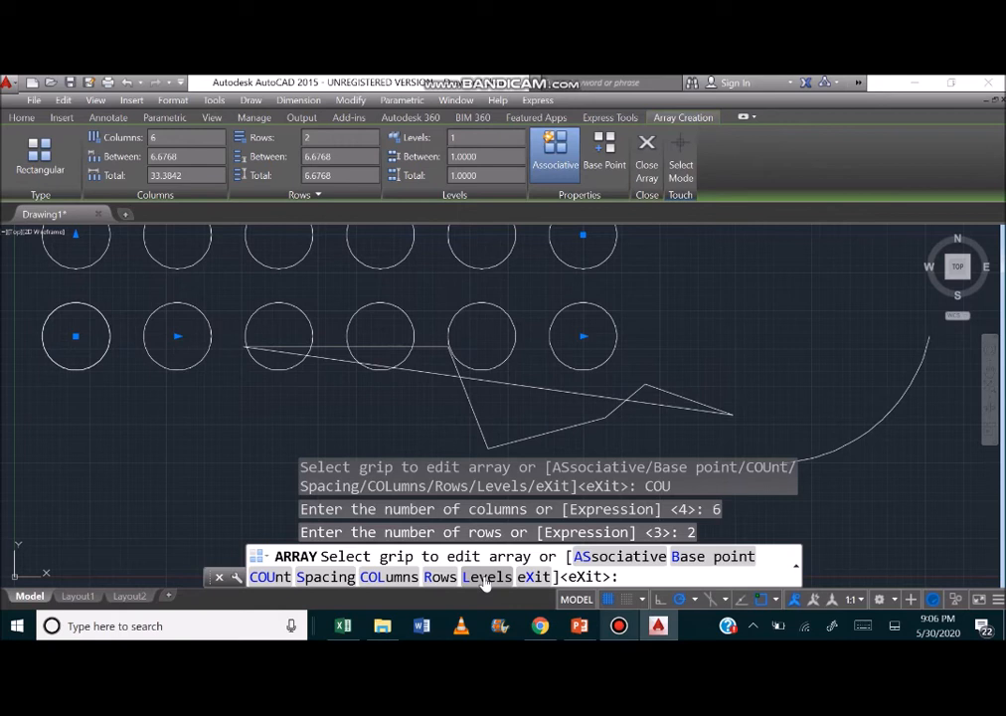
Set the distance between the array's columns to 10, keep the row spacing, and finish the array.
click(323, 575)
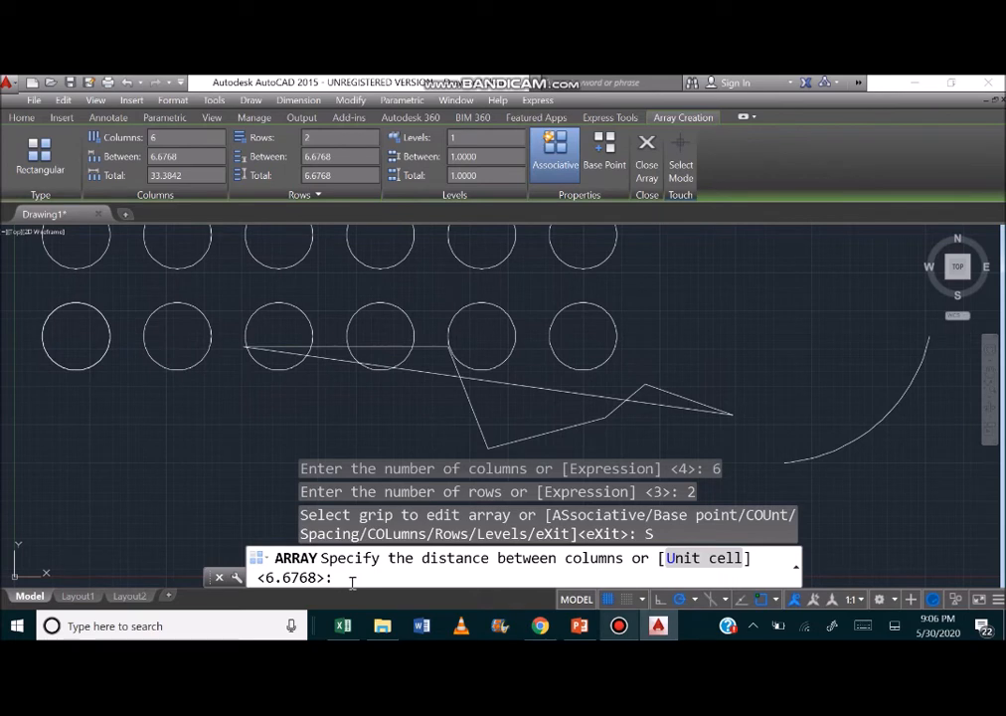
text(10)
key(Return)
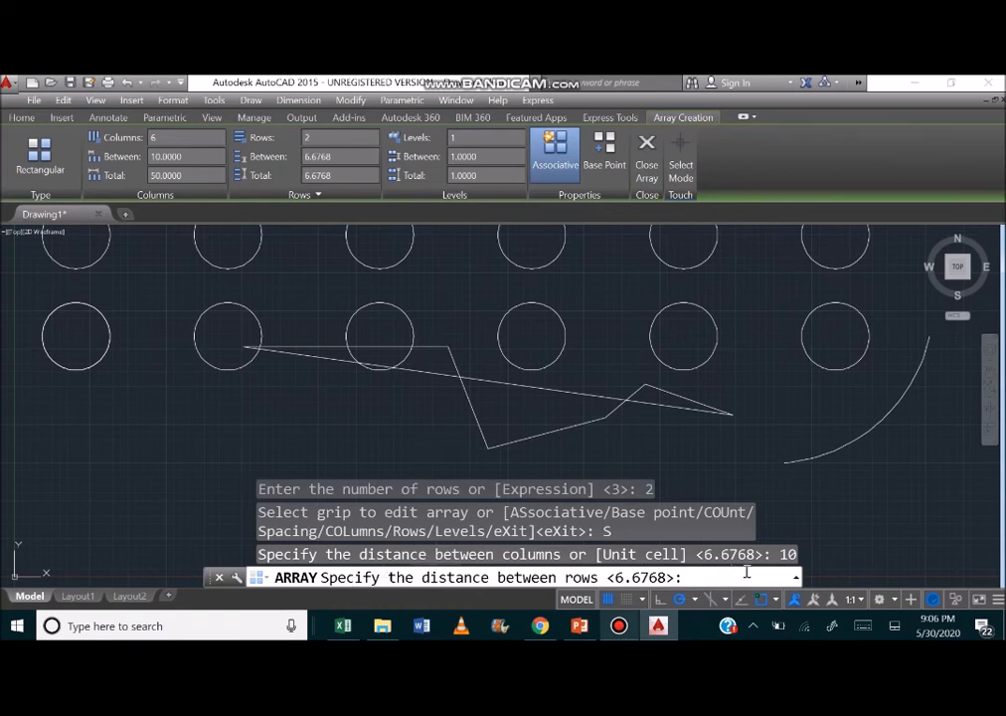
key(Escape)
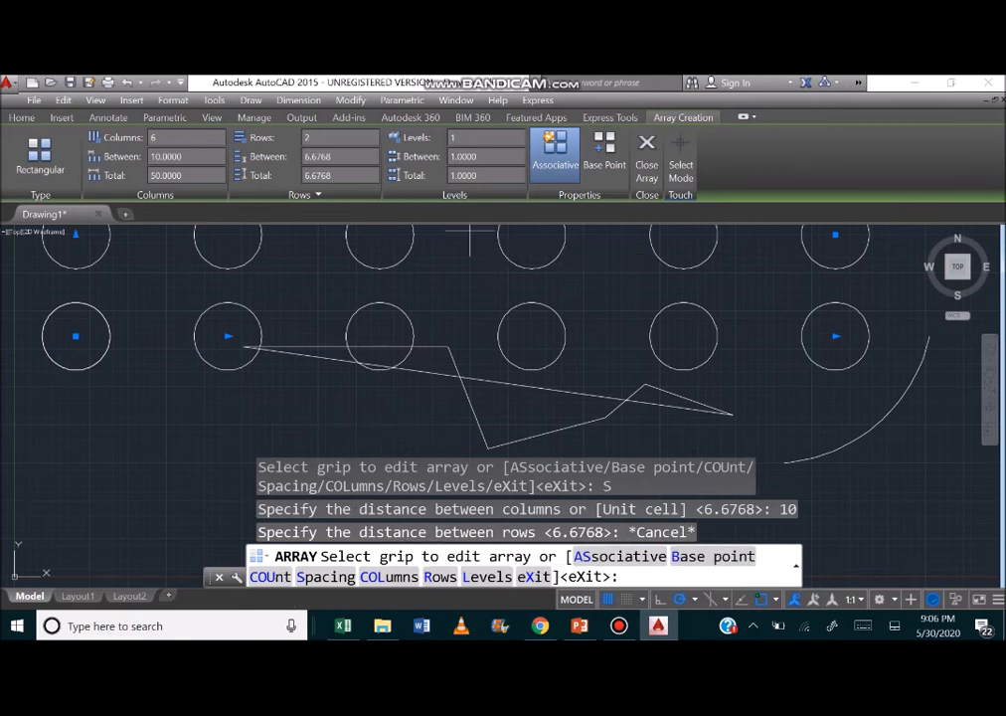
click(648, 149)
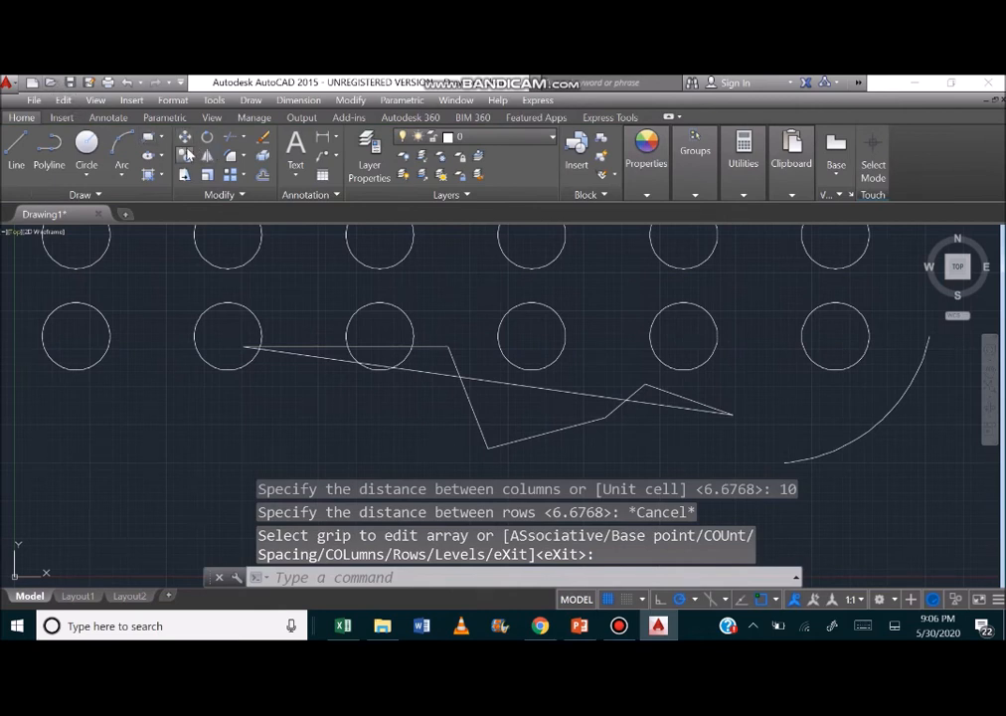
click(236, 198)
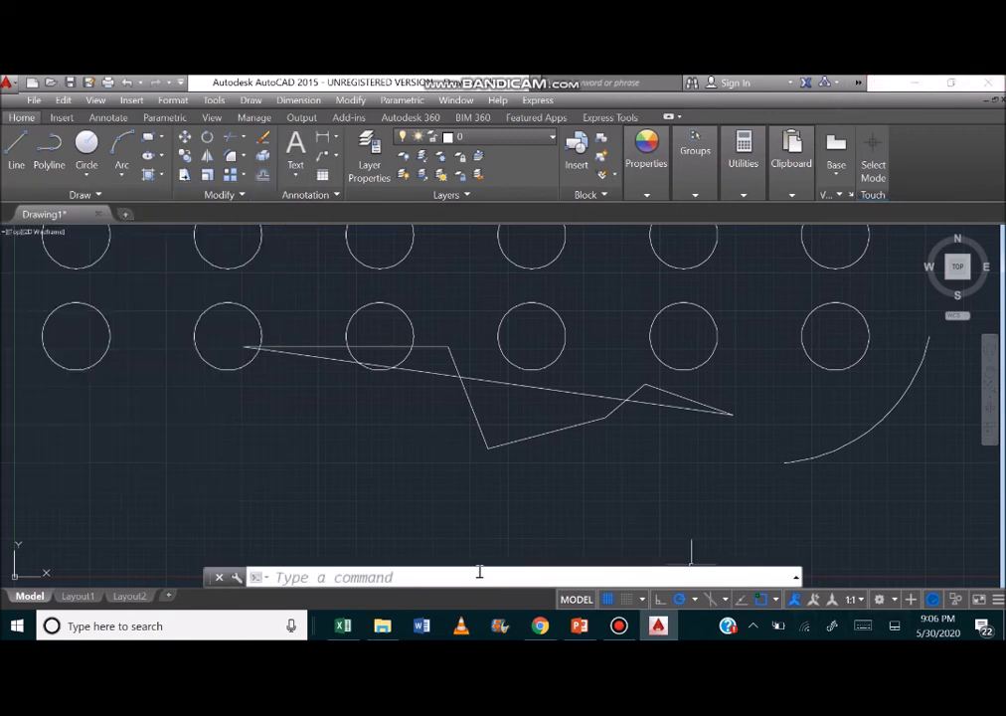
click(479, 573)
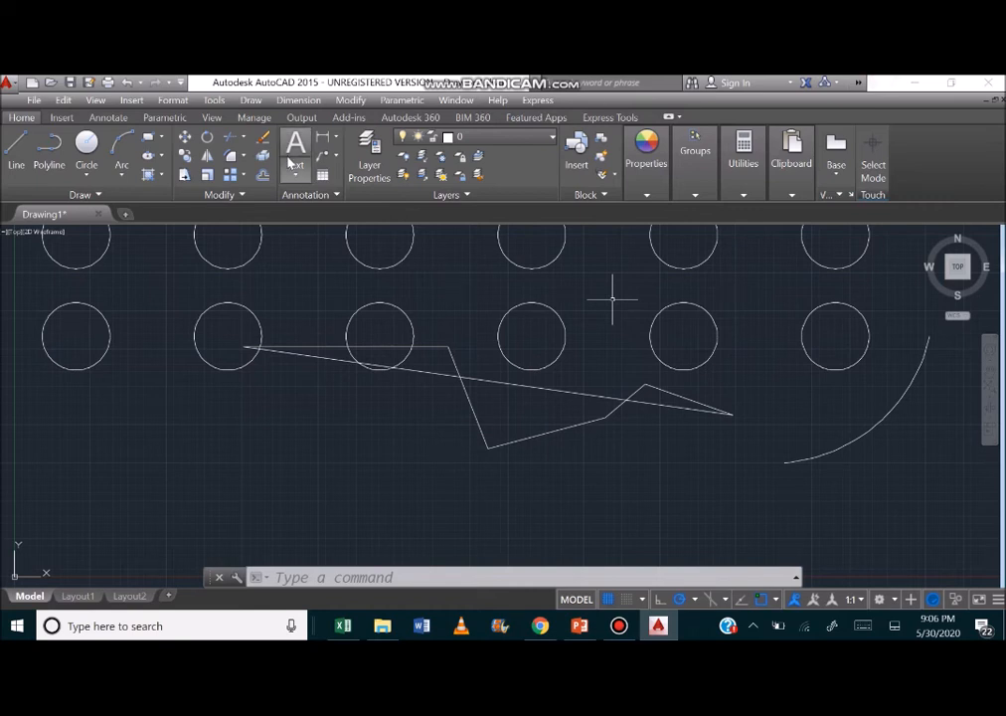
click(441, 580)
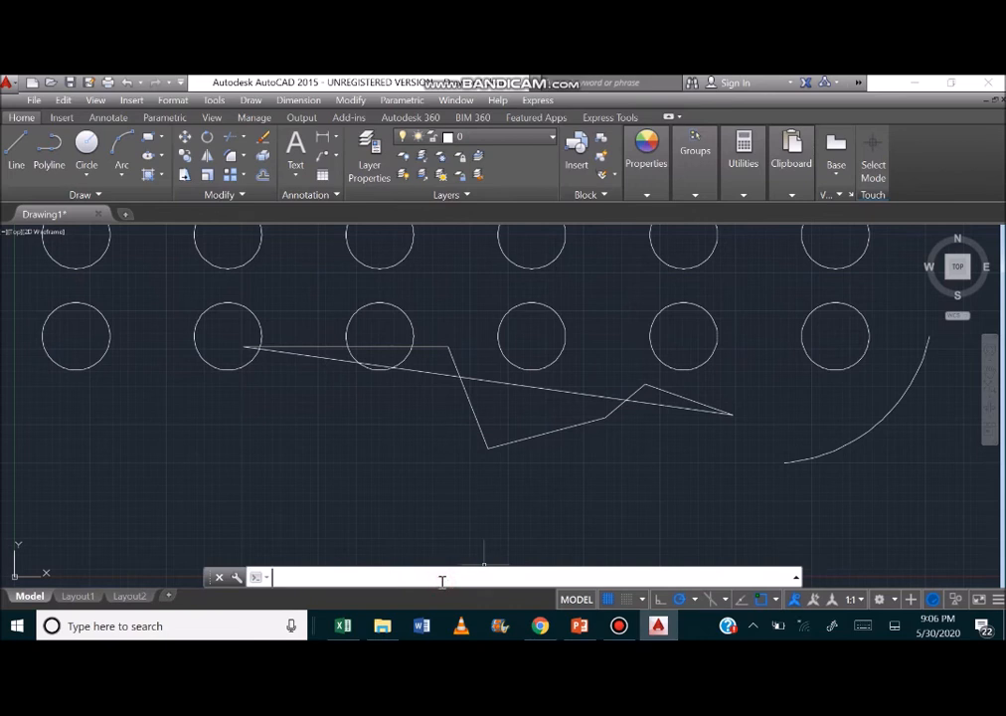
click(316, 578)
text(annot)
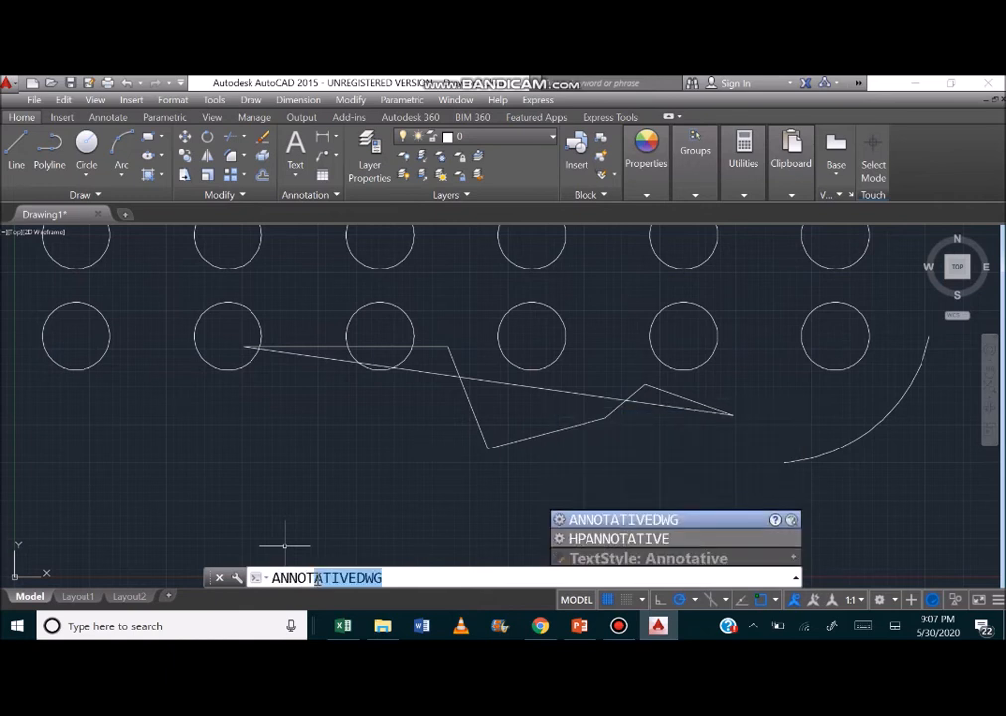
key(Return)
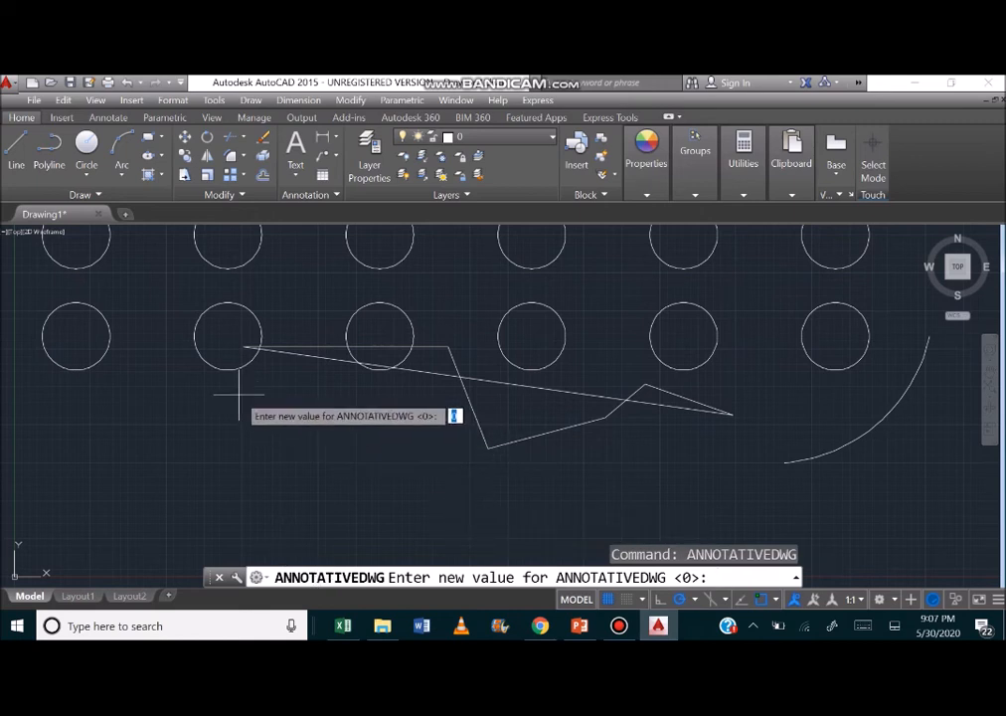
click(316, 196)
click(254, 214)
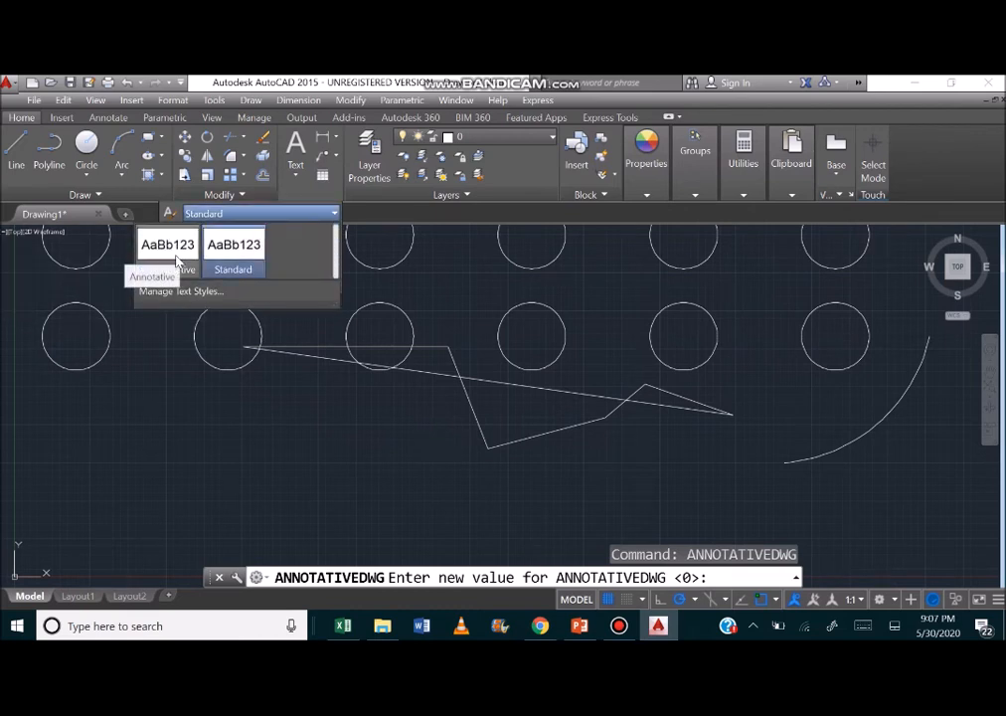
click(244, 257)
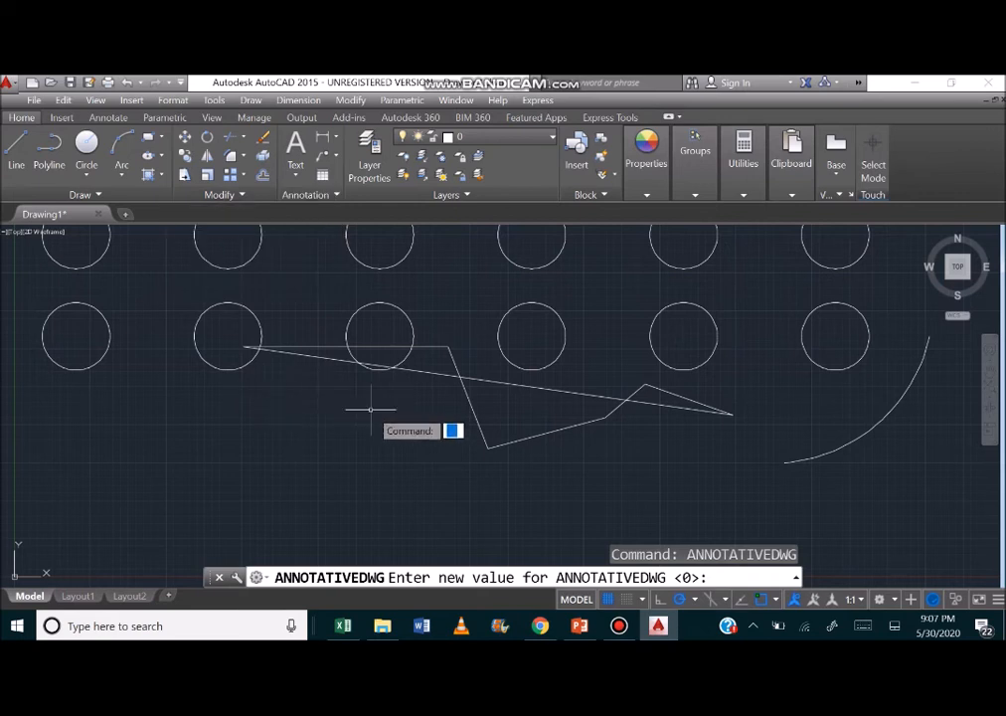
key(Escape)
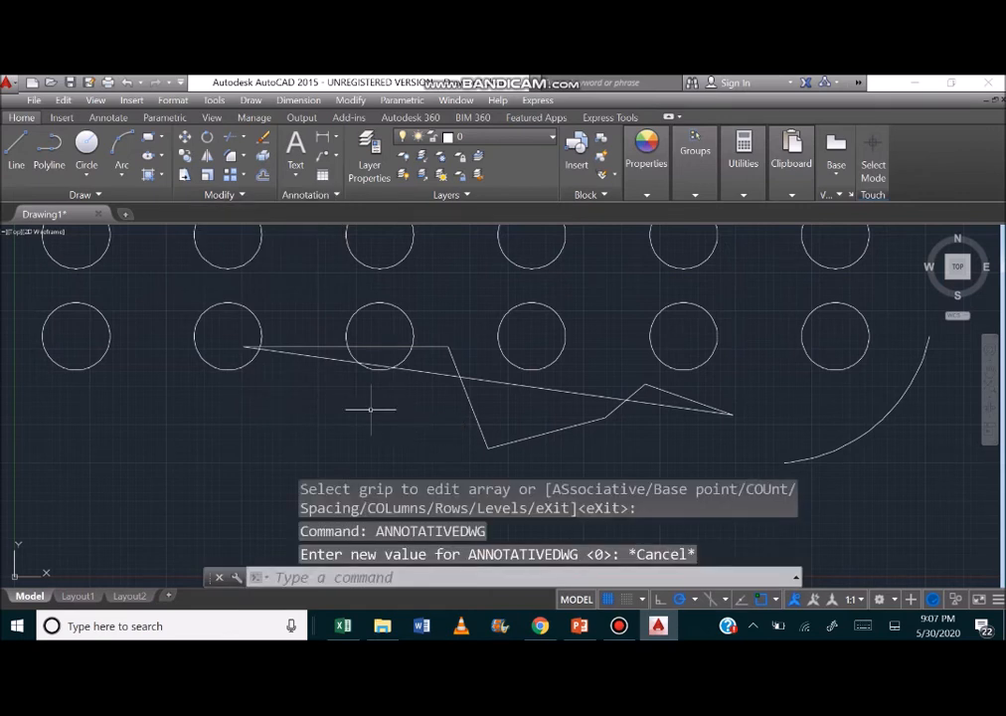
Add the multiline text "ghyhnjnjj" below the second circle of the lower row and select it.
click(299, 157)
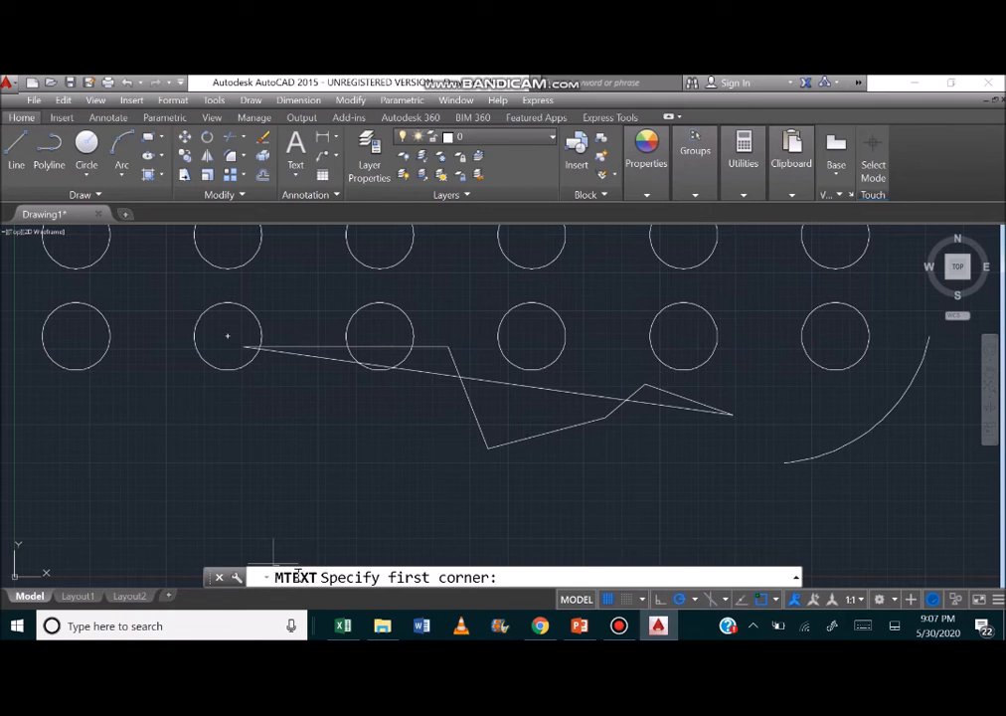
click(212, 408)
click(313, 441)
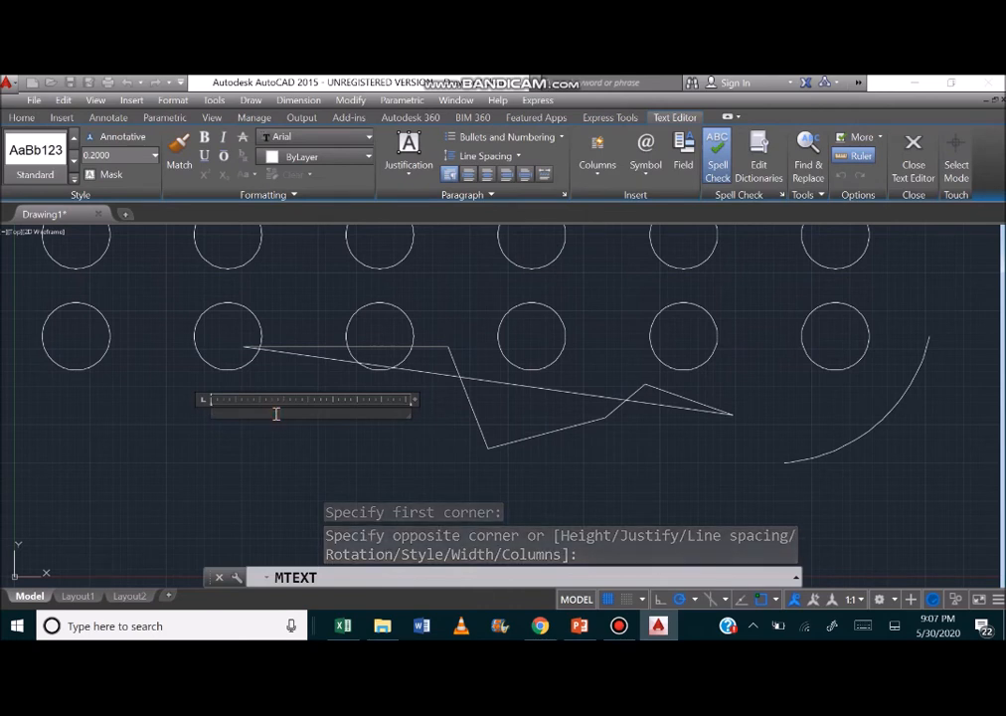
text(ghyhnjnj)
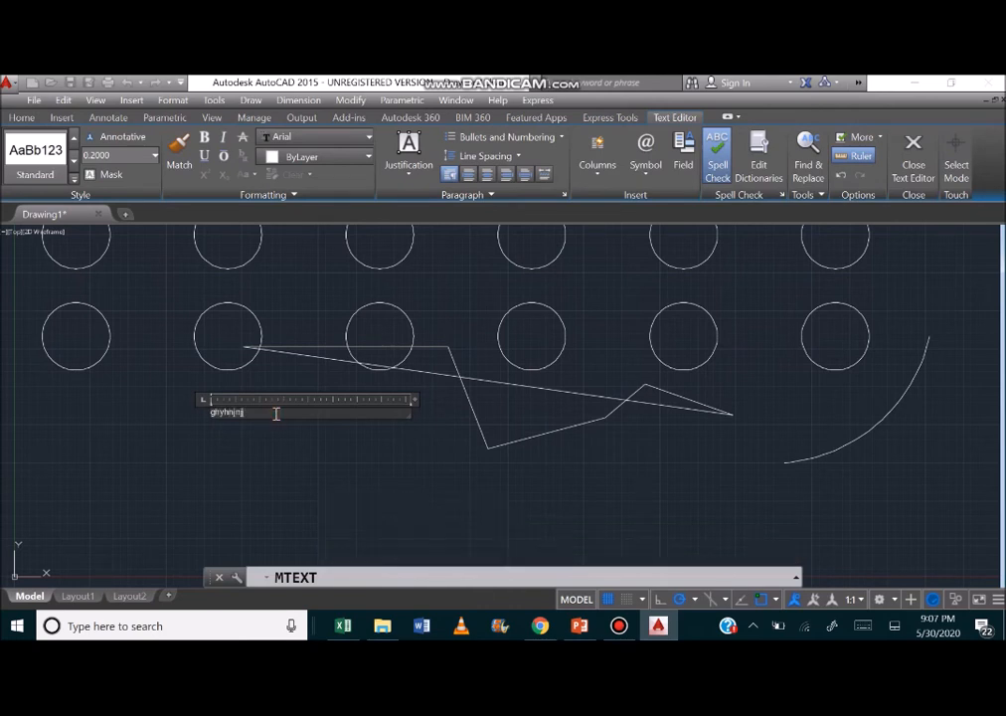
click(338, 551)
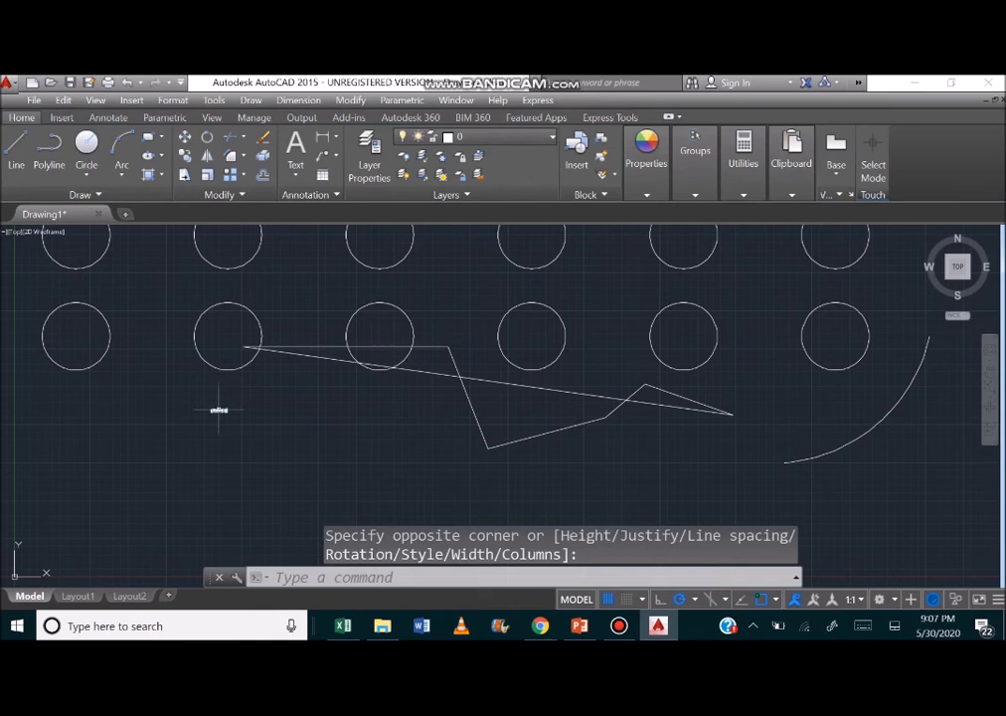
click(220, 409)
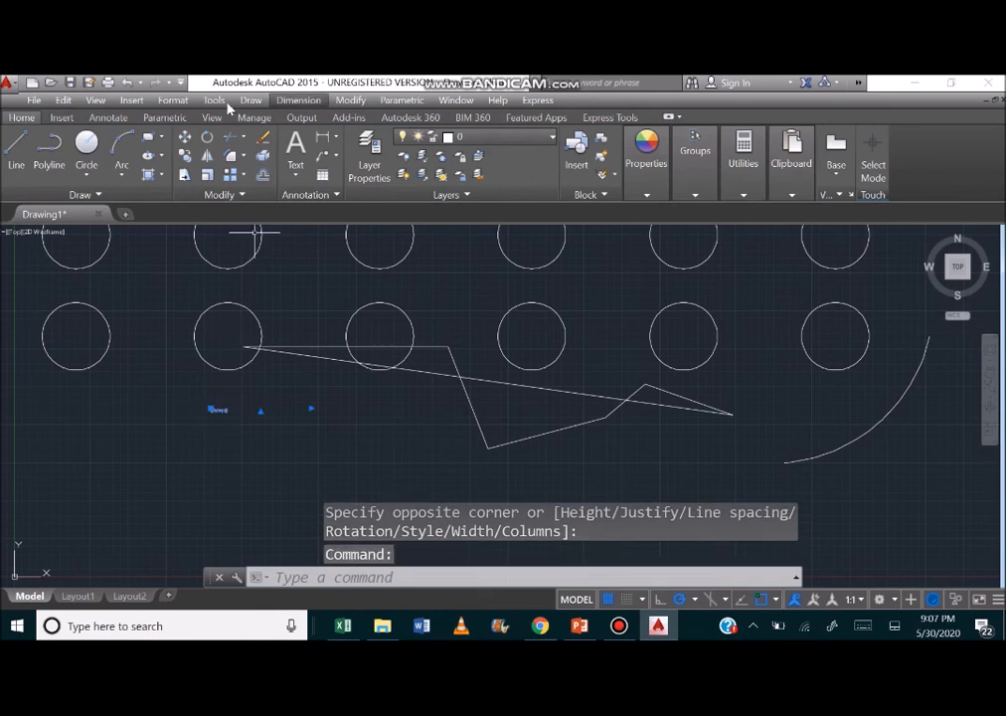
click(91, 102)
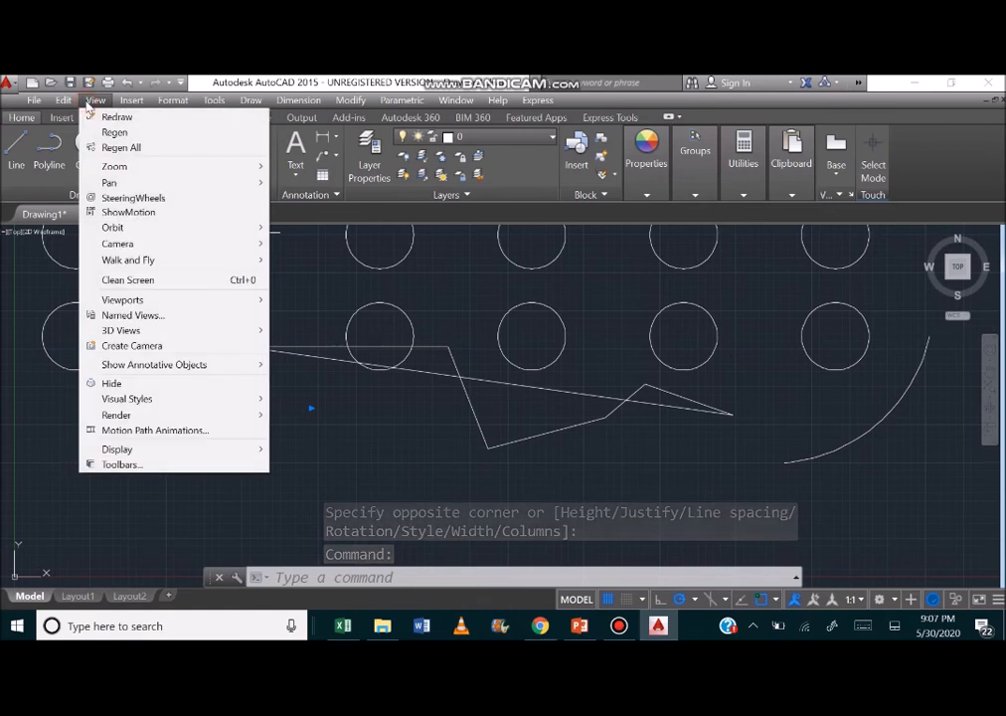
click(66, 172)
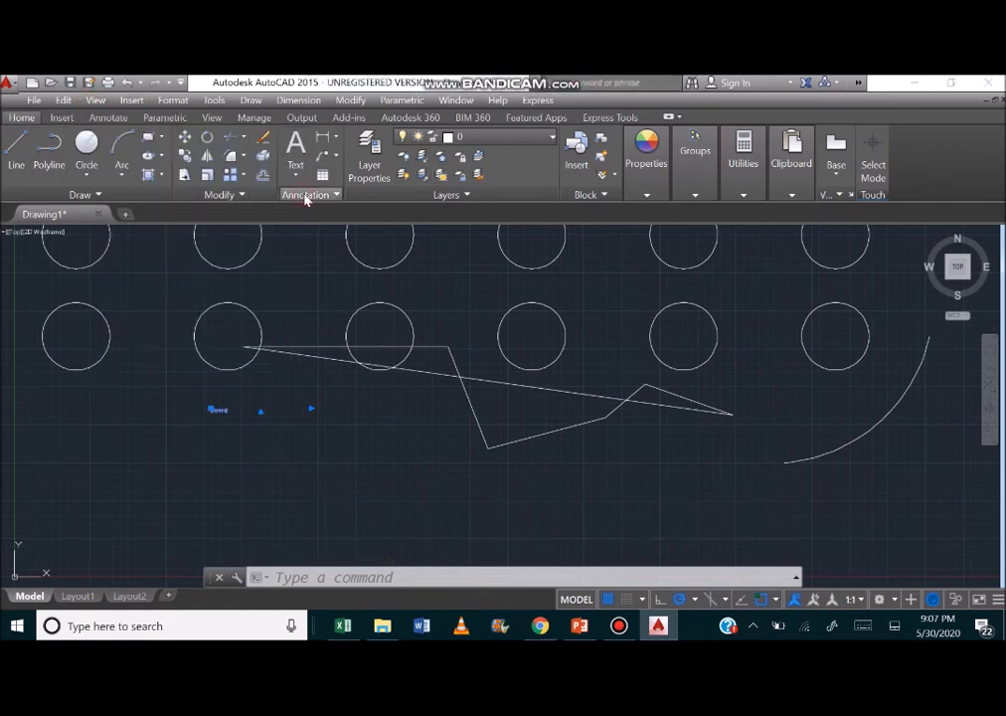
click(306, 196)
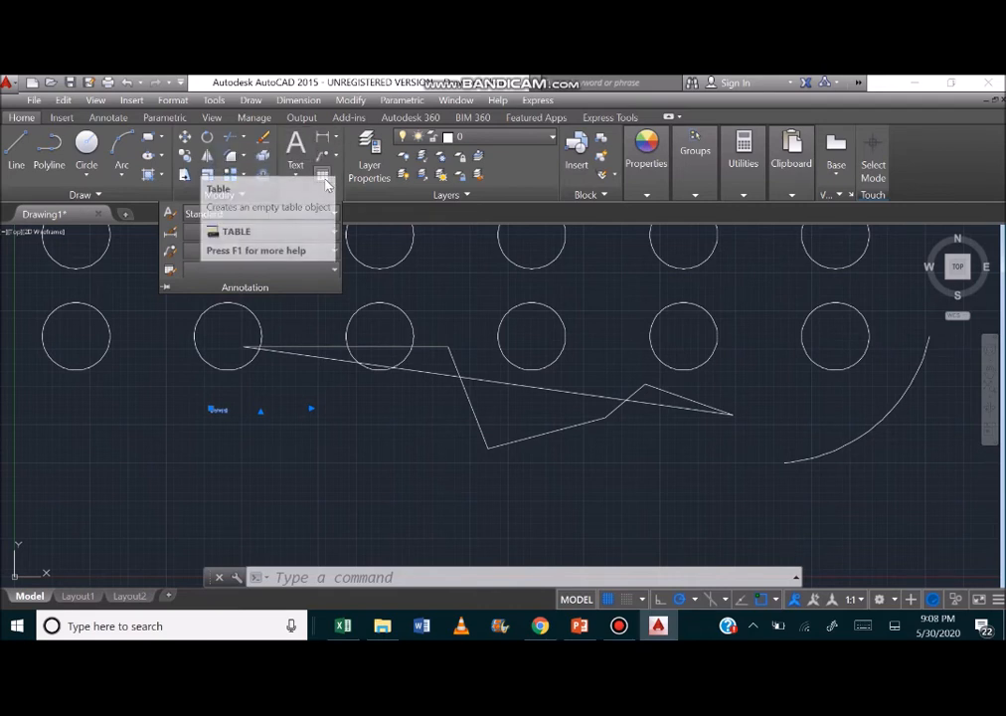
click(295, 171)
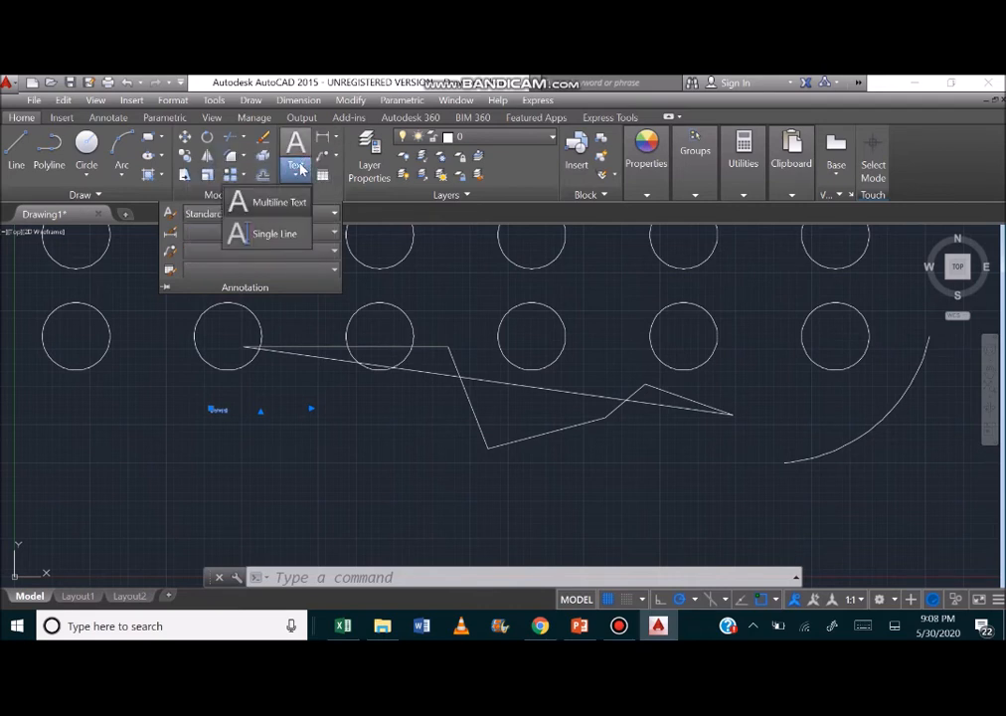
click(204, 476)
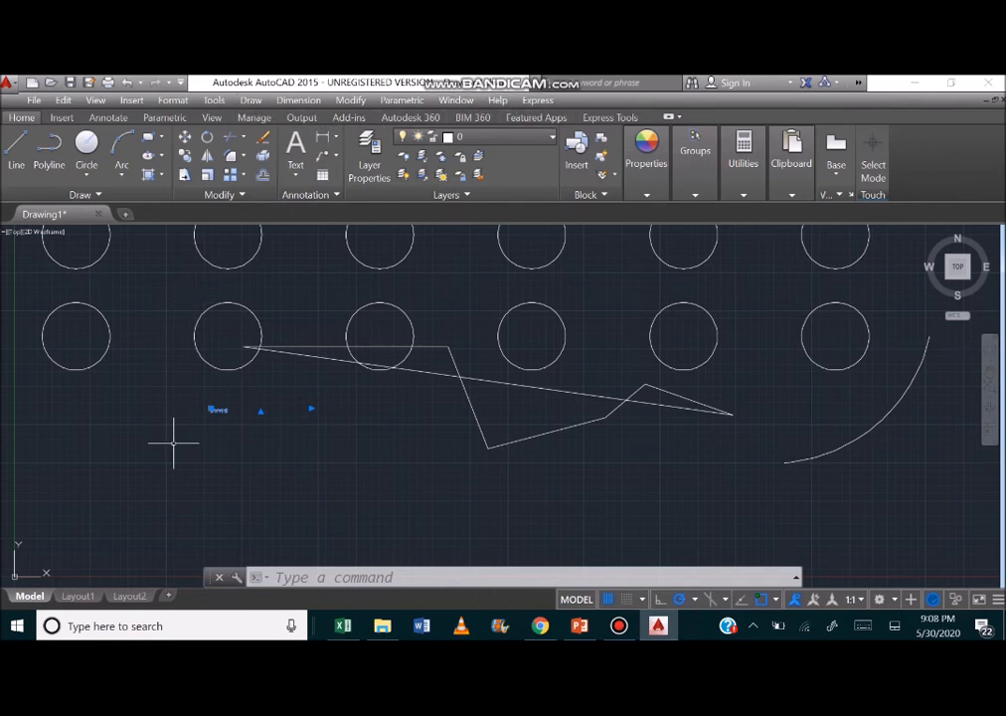
Scale the selected text from the Left base point option to a model height of 4.
click(108, 117)
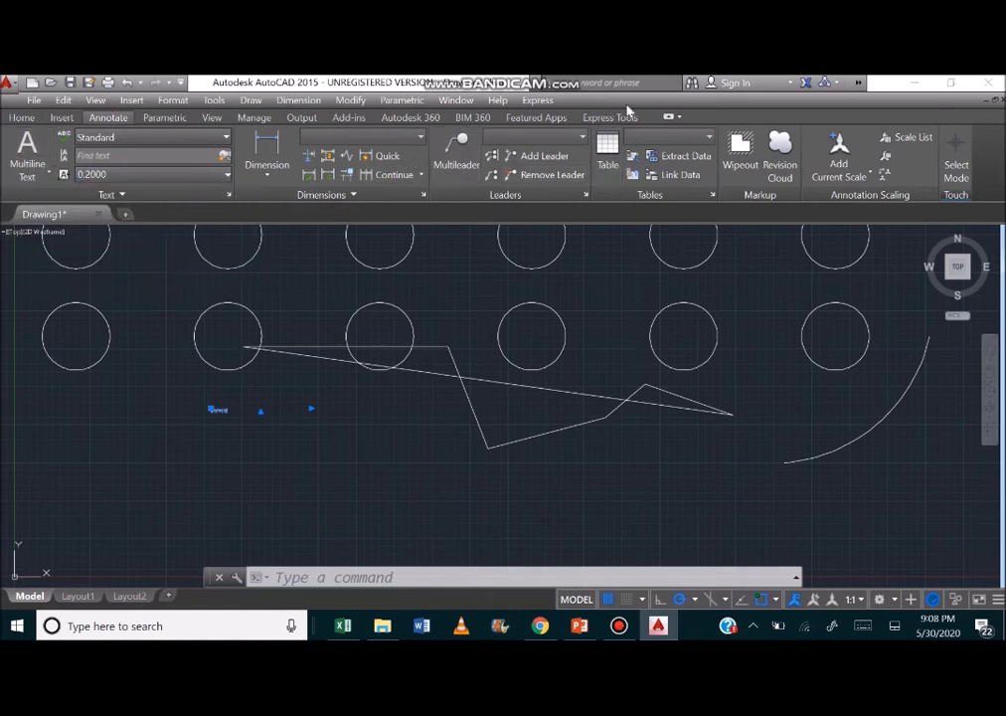
click(314, 195)
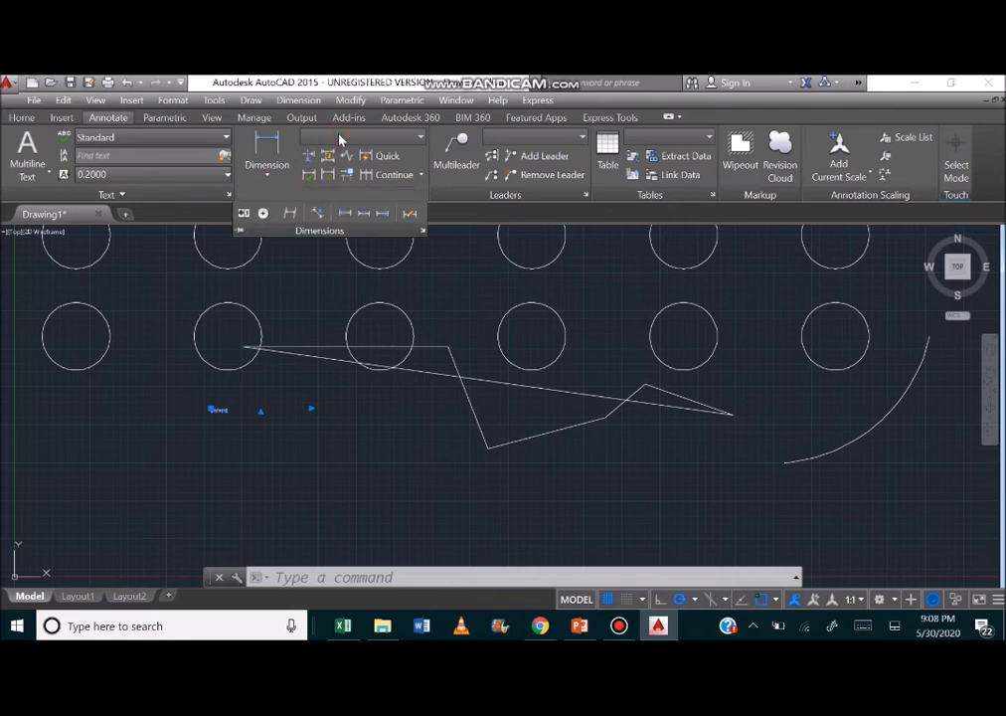
click(154, 196)
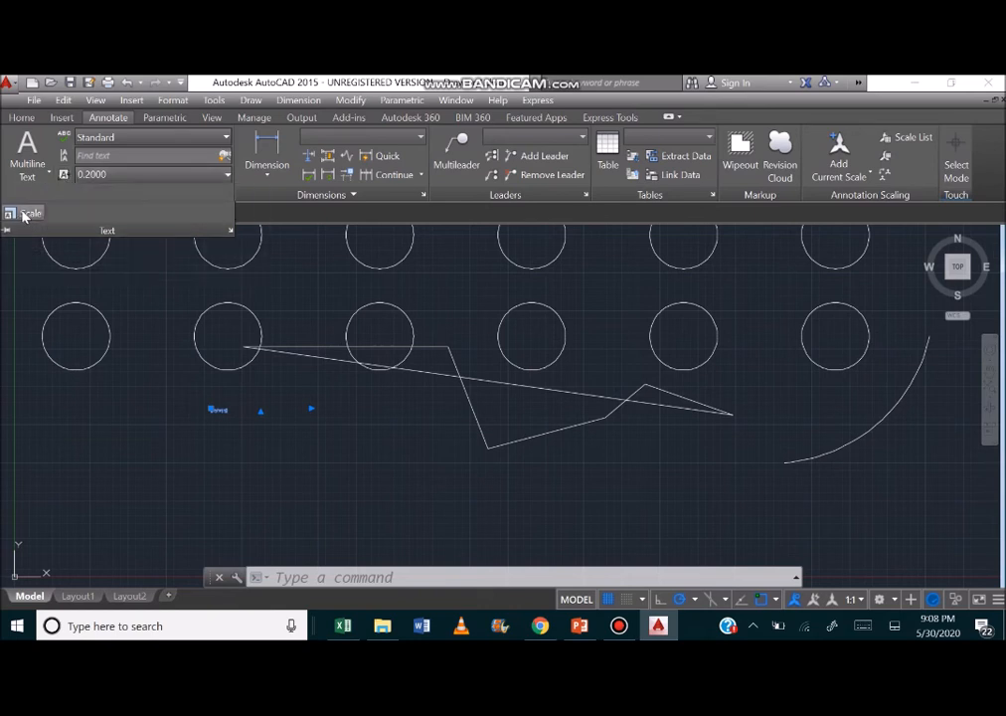
click(26, 216)
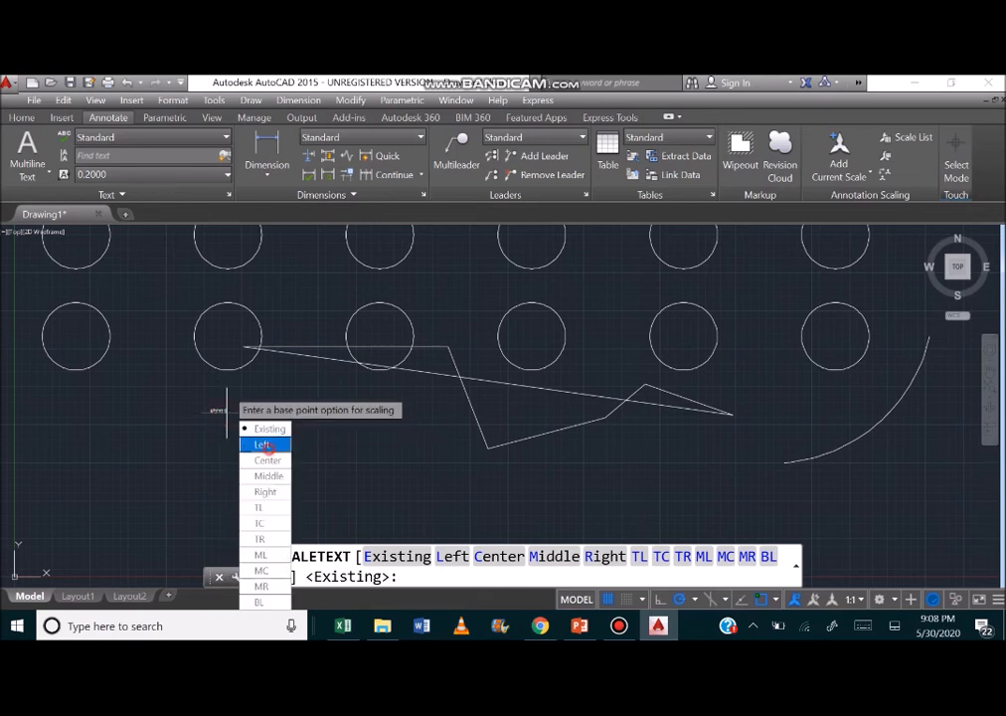
click(263, 445)
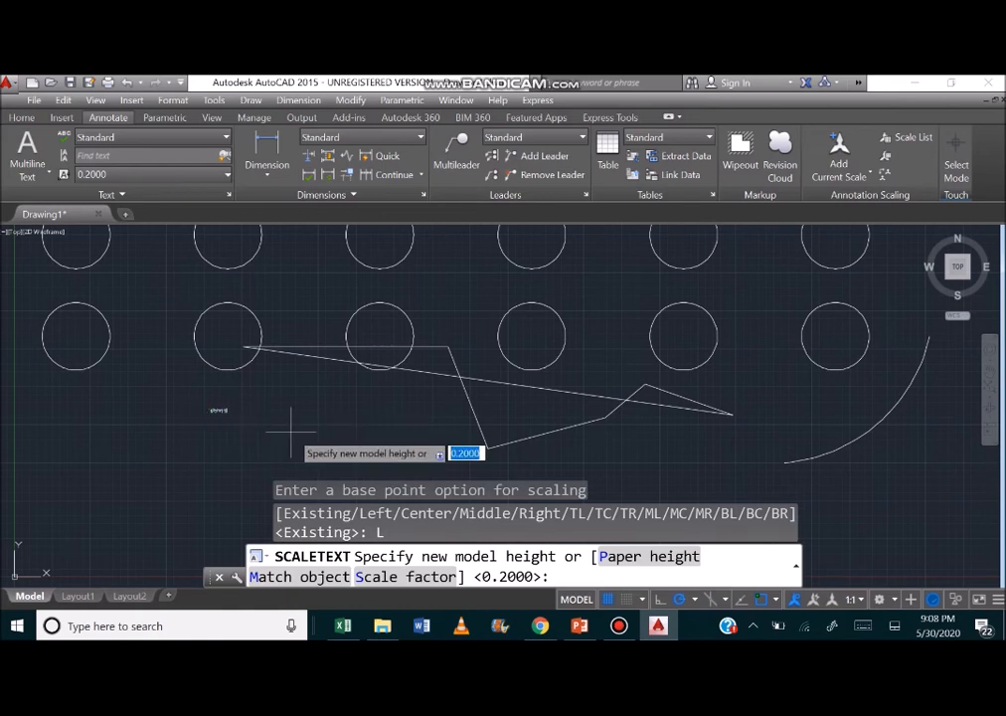
text(4)
key(Return)
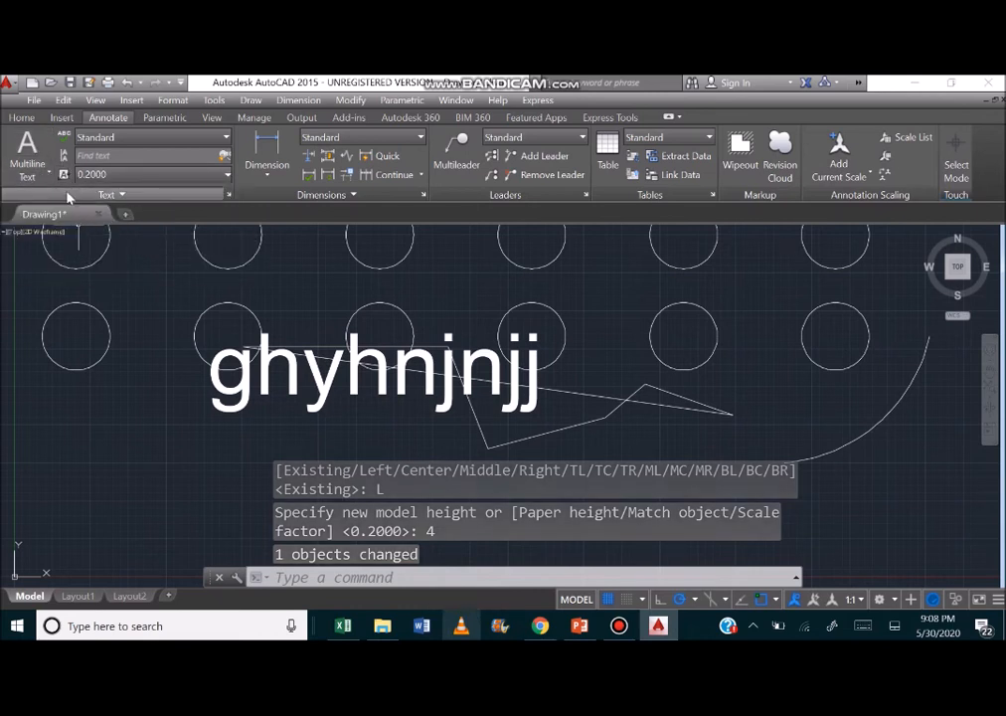
Scale the "ghyhnjnjj" text again using the Existing base point option and a scale factor of 1.5.
click(68, 198)
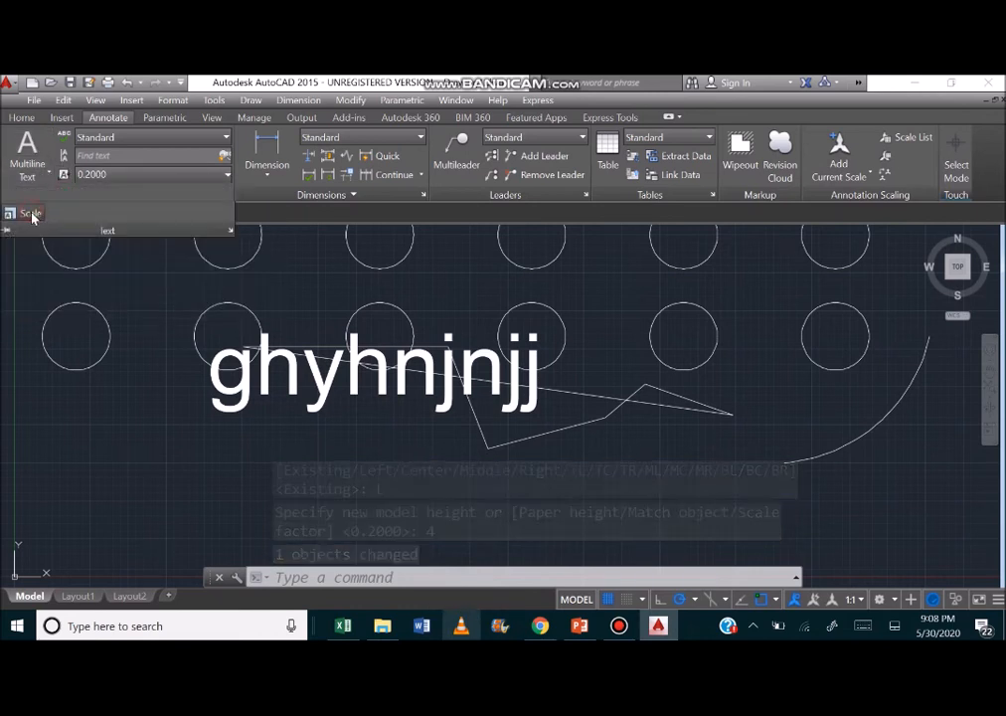
click(31, 215)
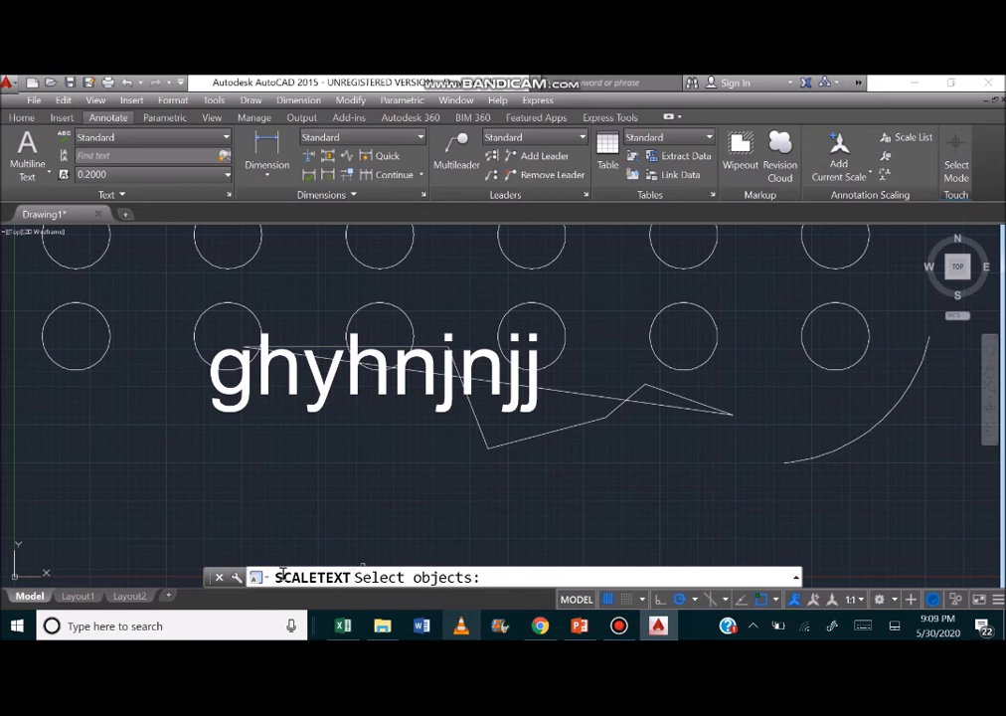
click(331, 373)
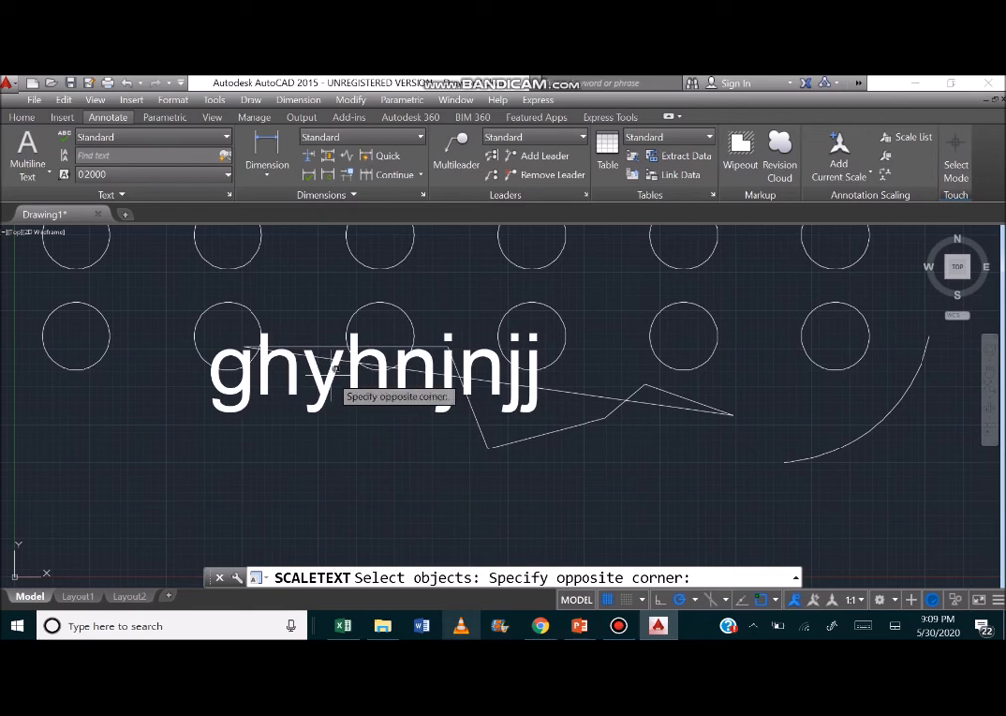
click(502, 484)
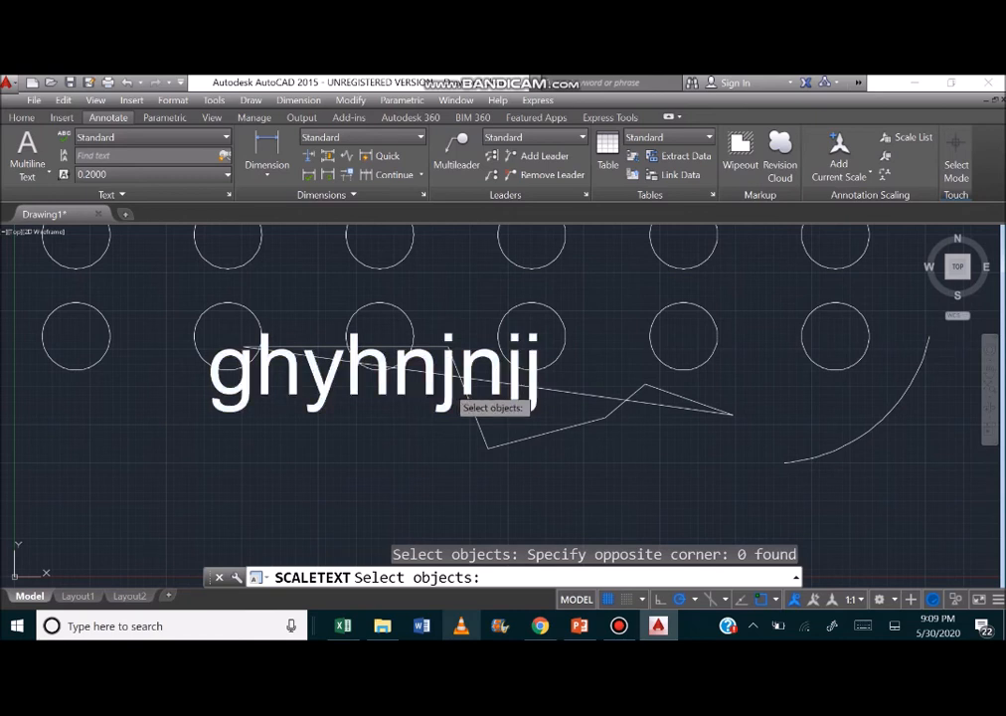
click(453, 383)
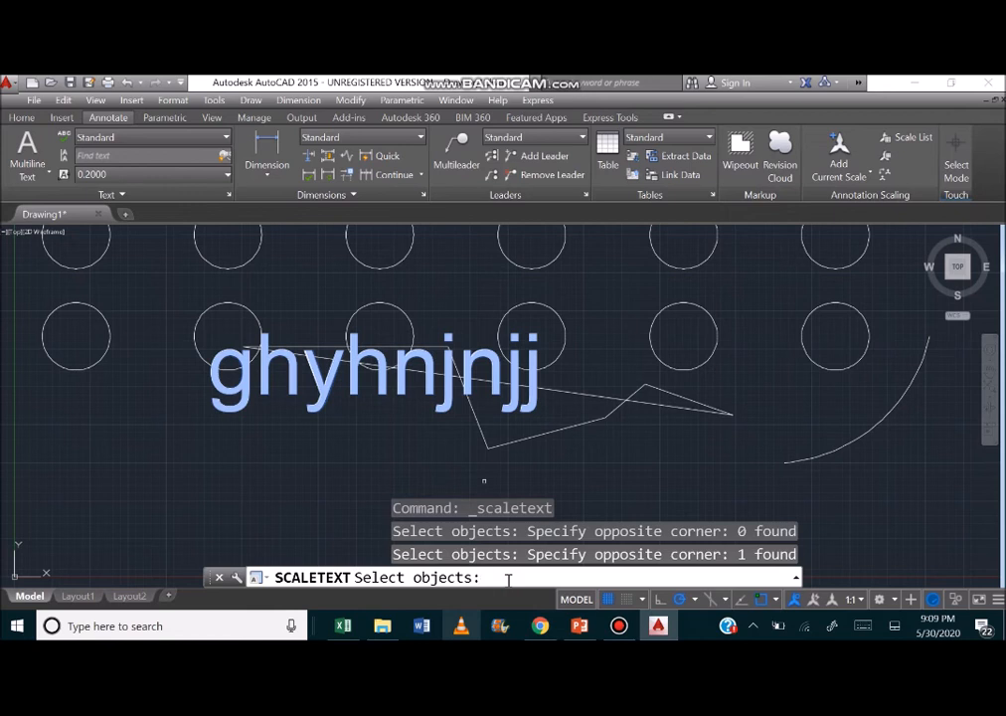
key(Return)
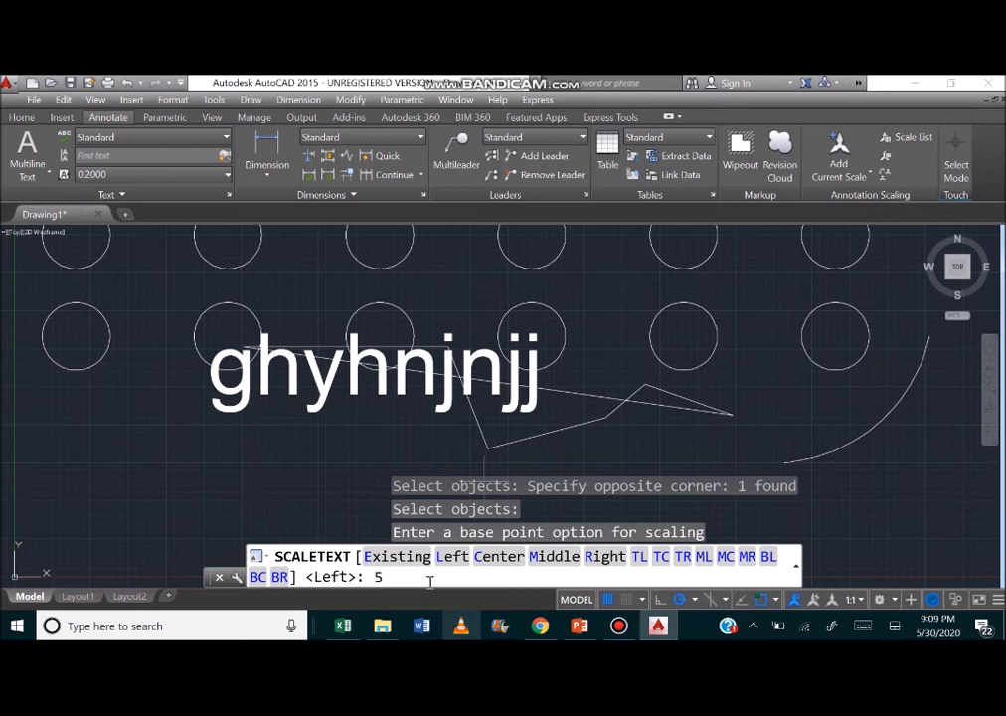
key(Return)
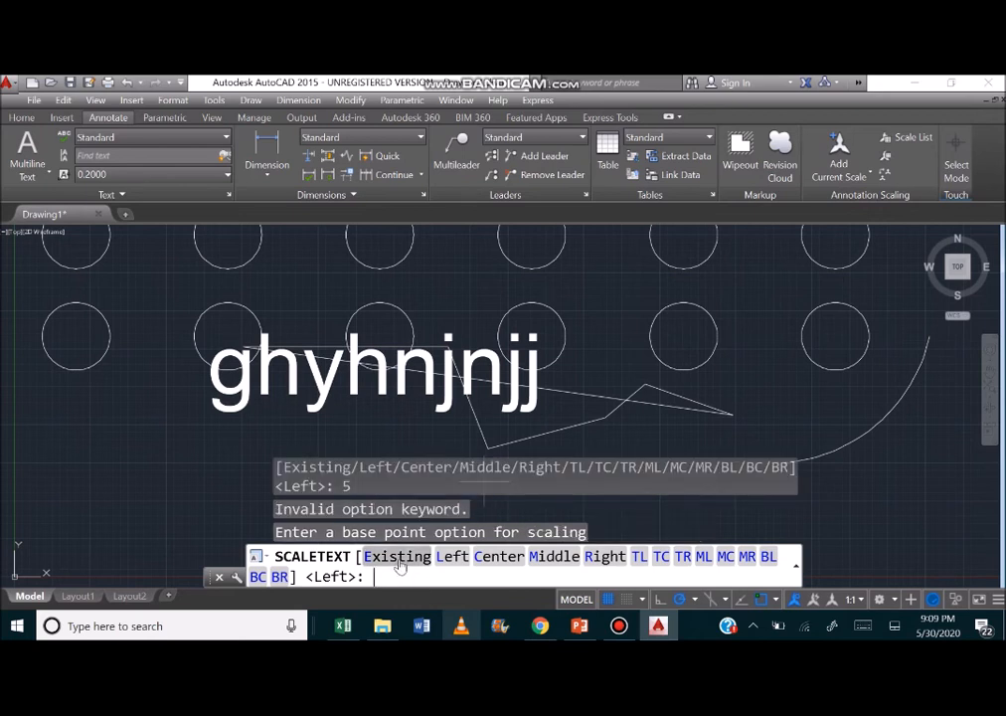
click(398, 560)
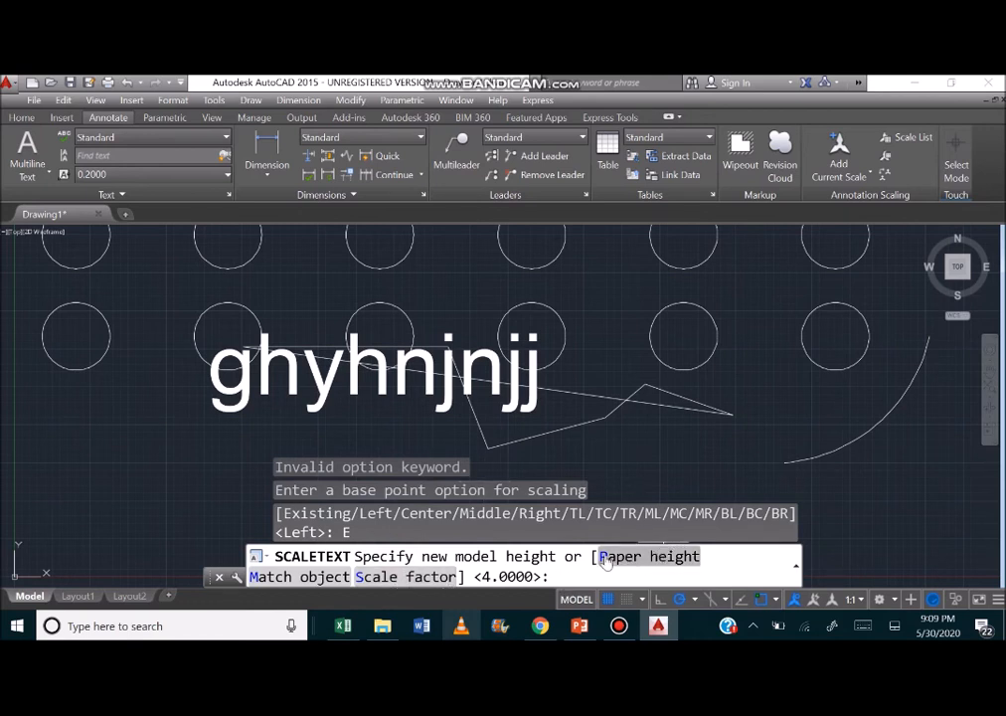
click(405, 577)
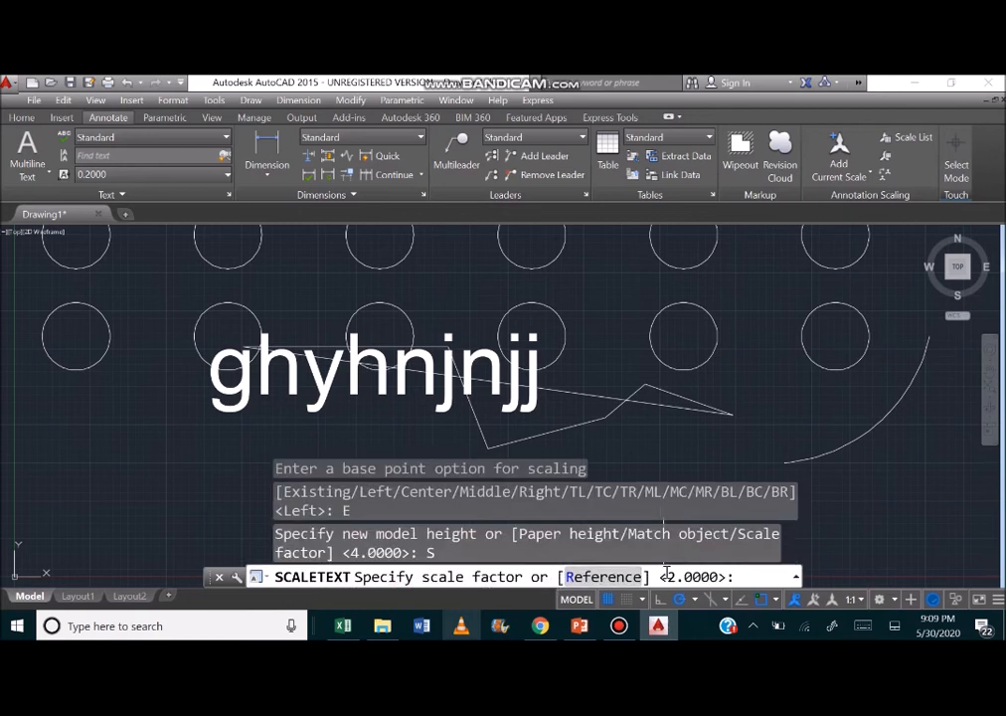
text(1.5)
key(Return)
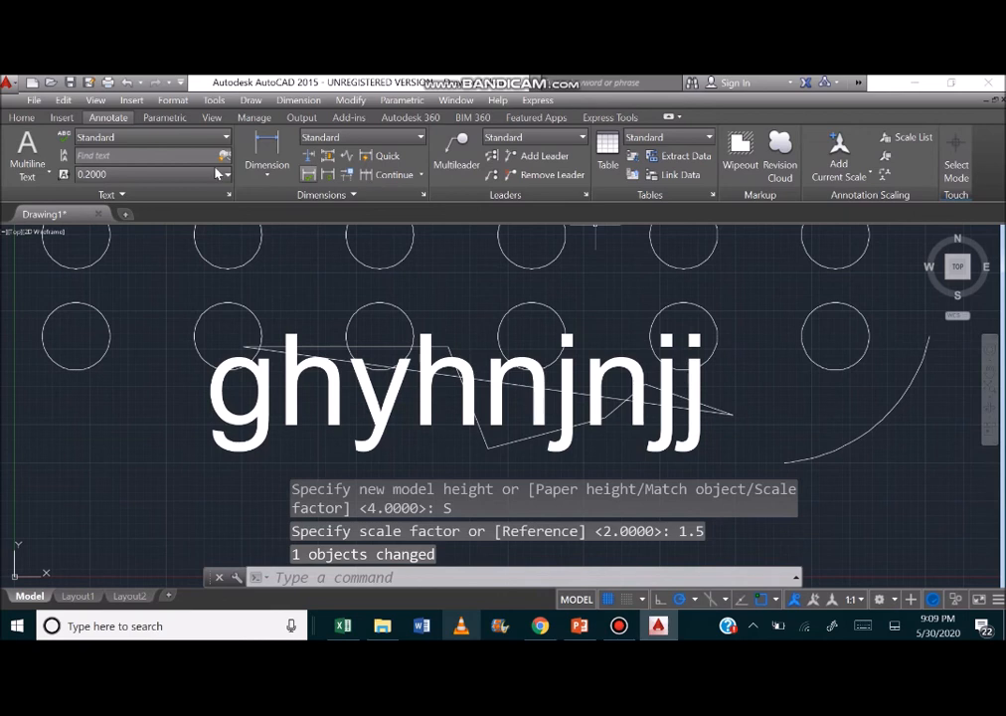
Look at the available dimension styles in the Dimension Style Manager and close it.
click(423, 195)
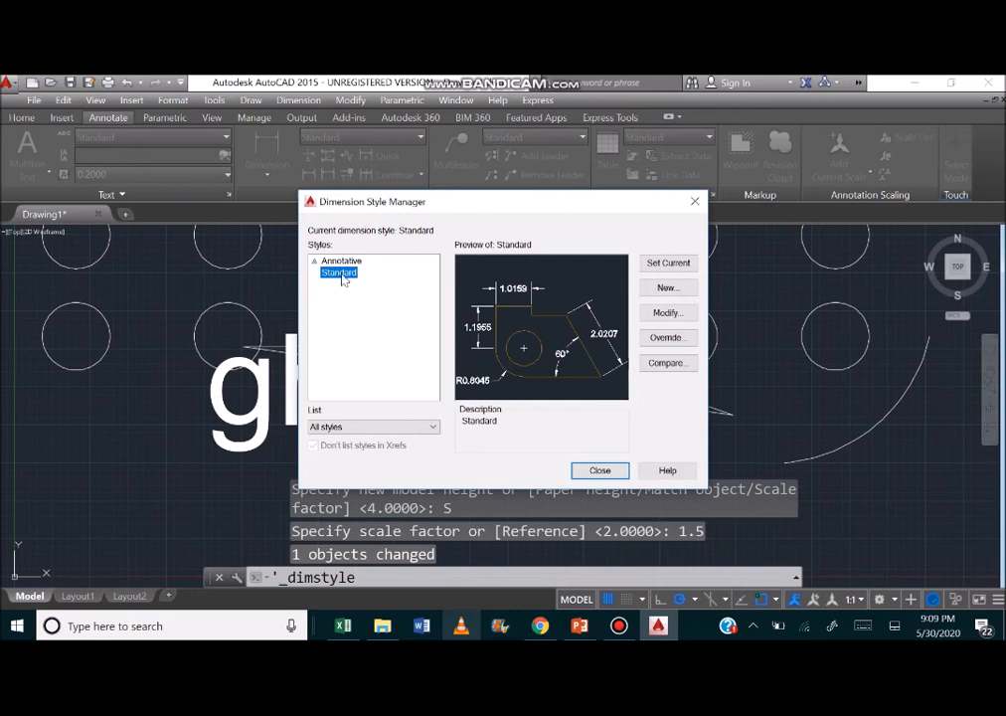
click(698, 201)
click(380, 578)
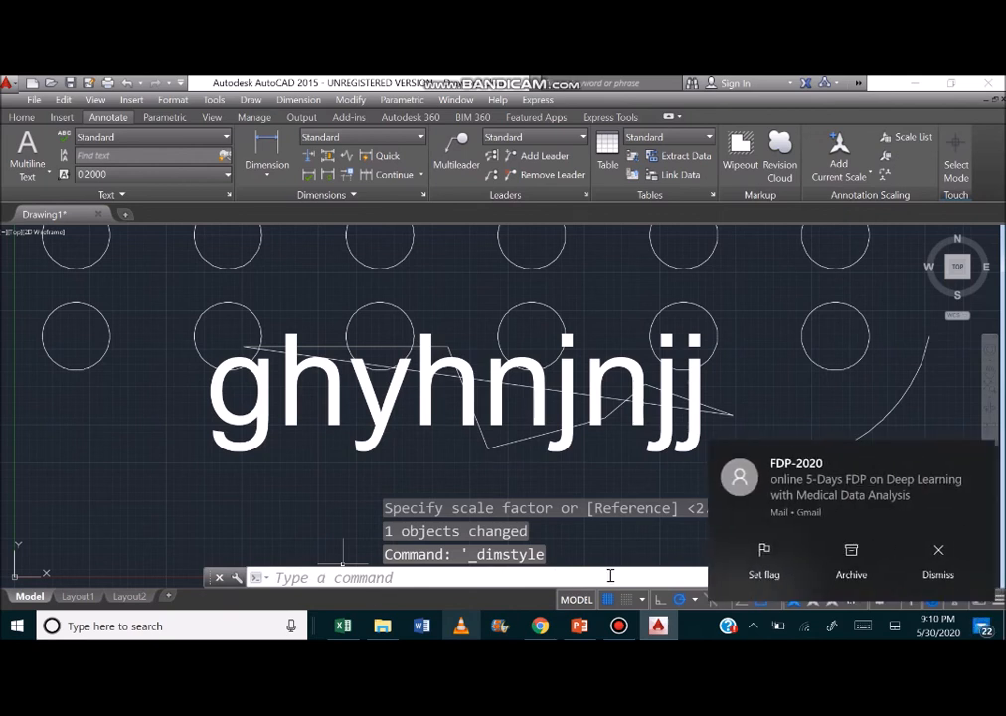
click(618, 626)
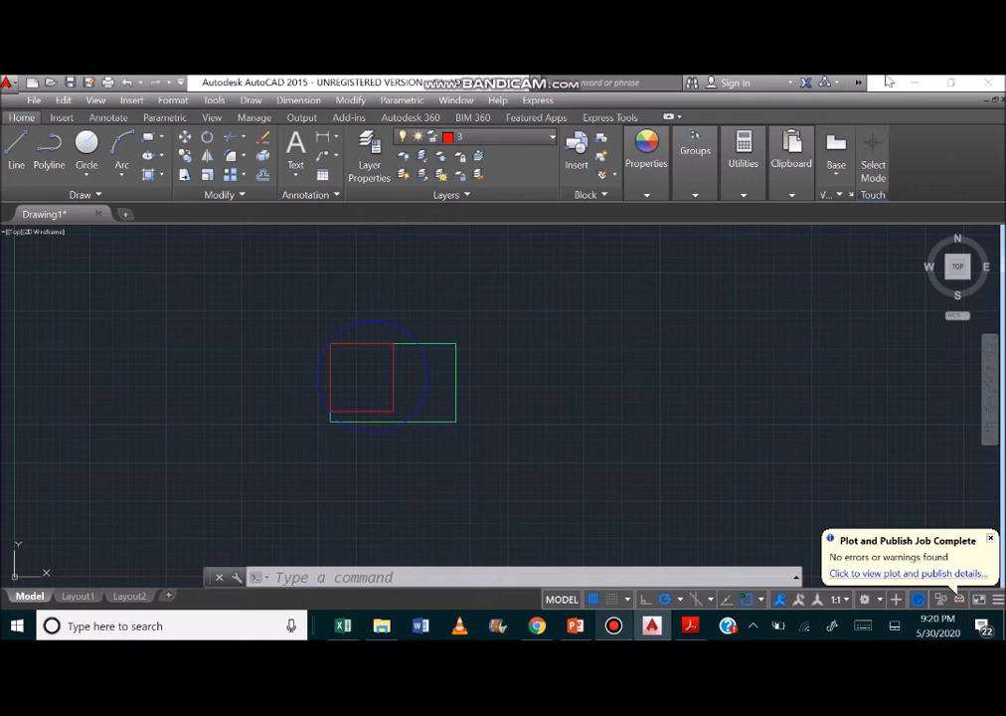
key(XF86AudioMute)
Make layer 0 current and draw a closed six-sided line outline around the circle and rectangles, with its upper edge about 11.7 long.
click(484, 137)
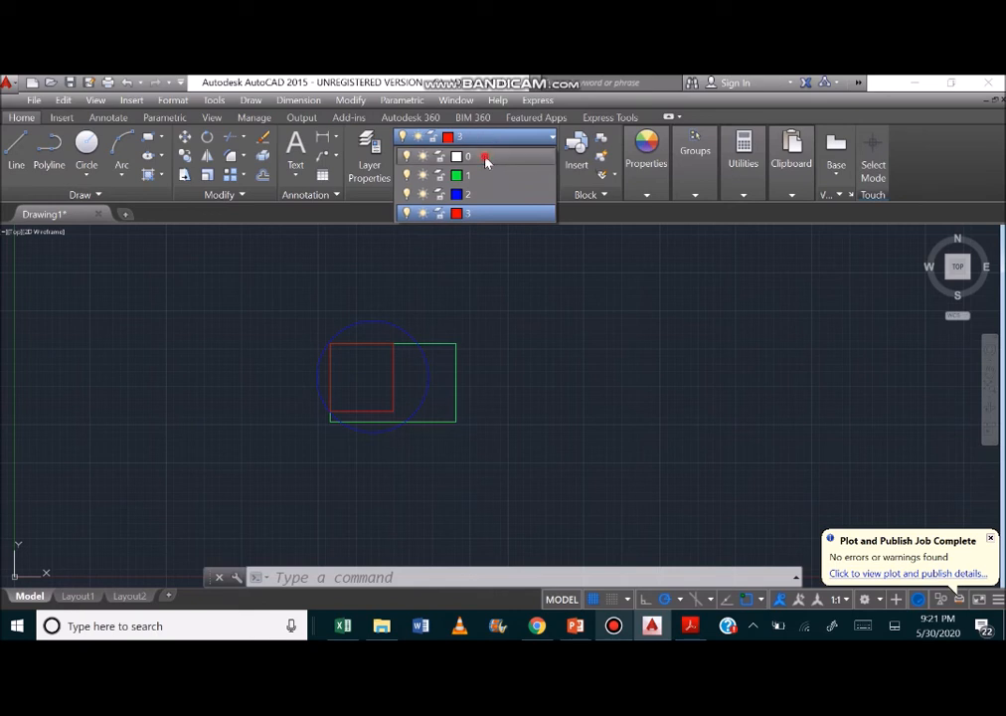
click(487, 159)
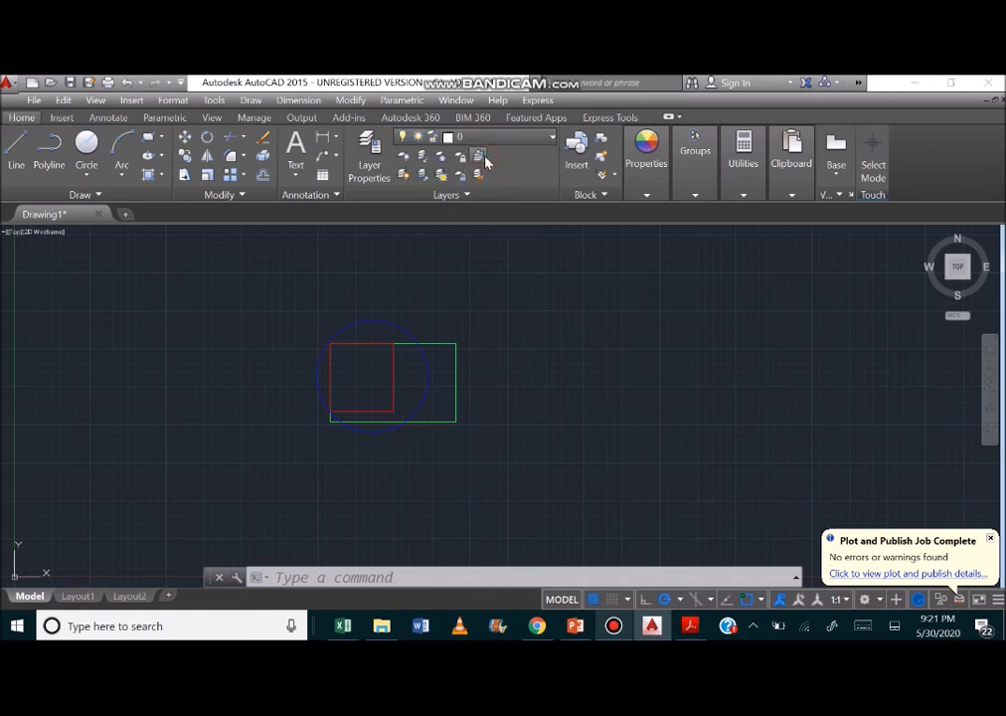
click(16, 152)
click(303, 297)
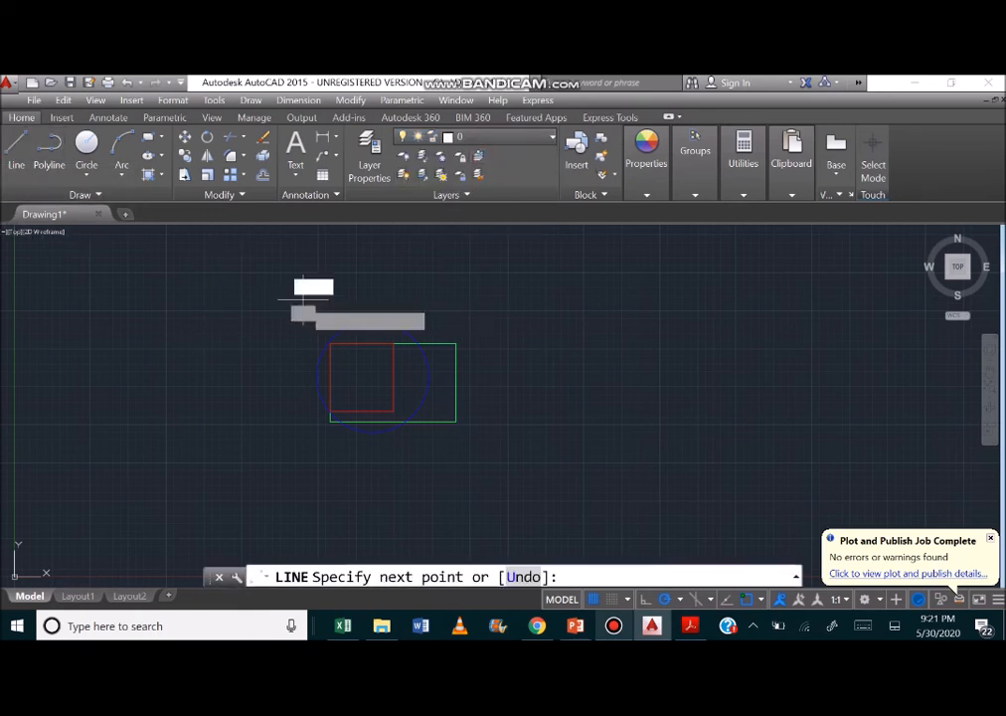
click(482, 298)
click(488, 382)
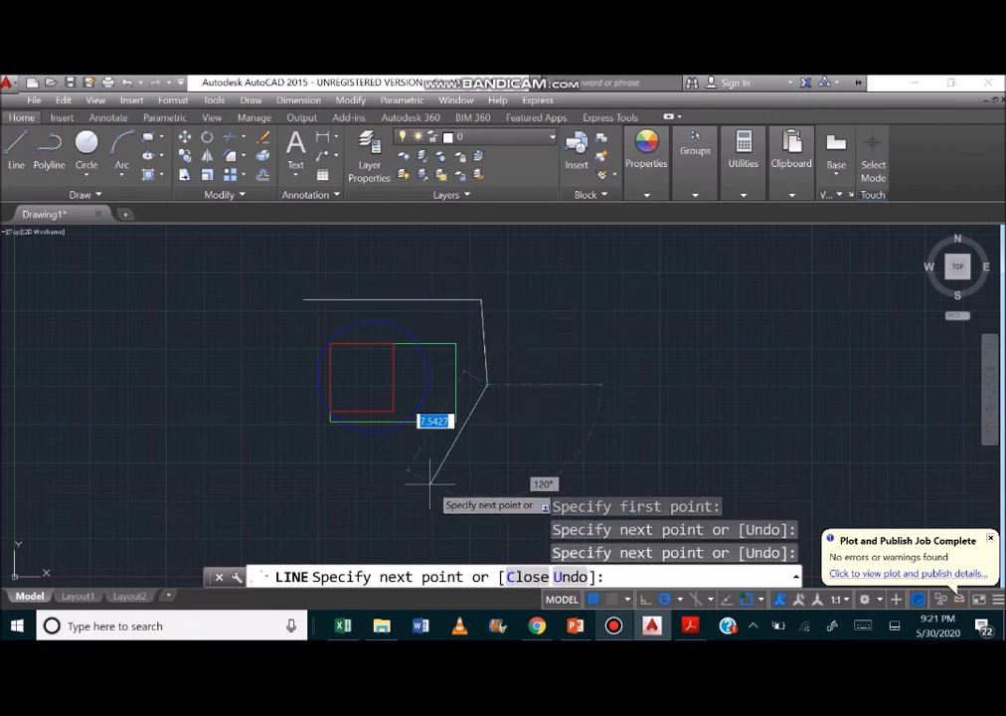
click(426, 463)
click(316, 455)
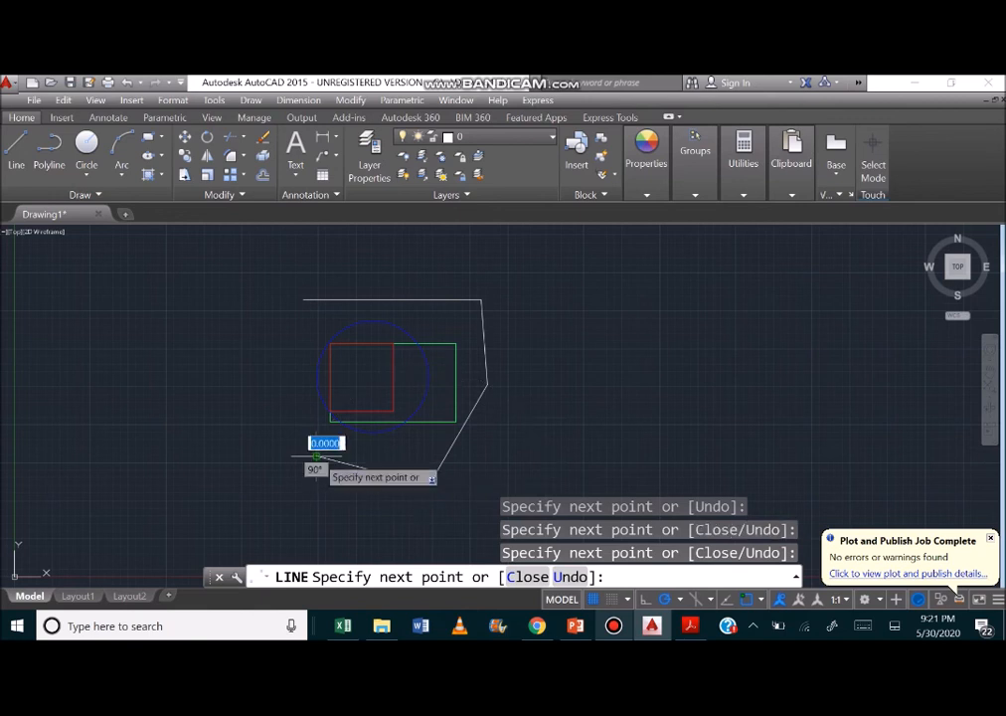
click(273, 370)
click(303, 298)
key(Return)
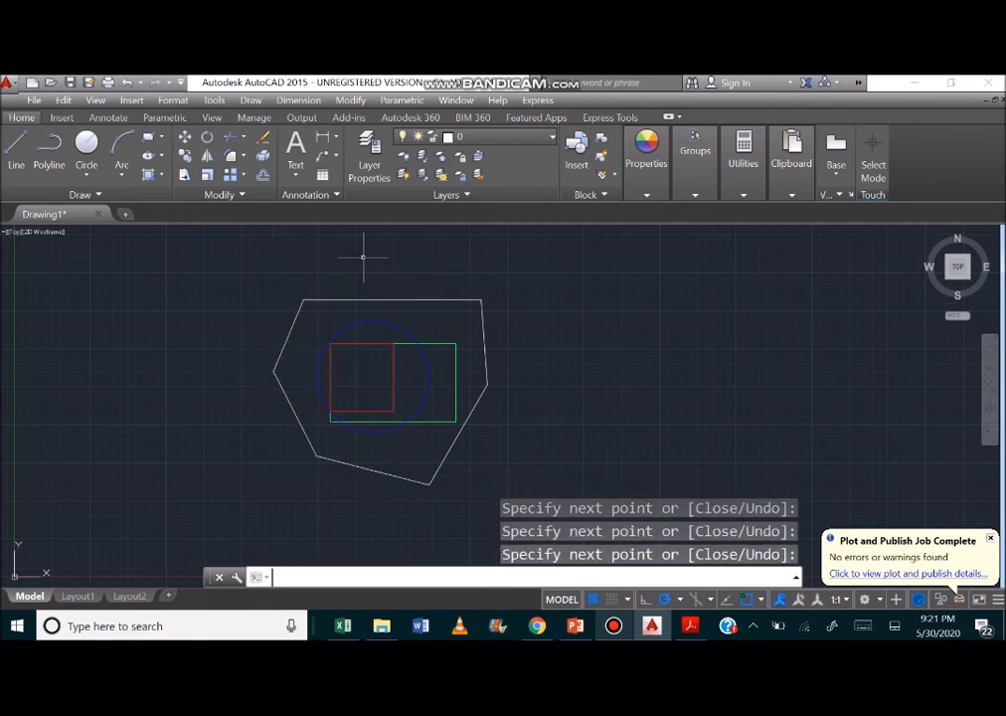
click(503, 138)
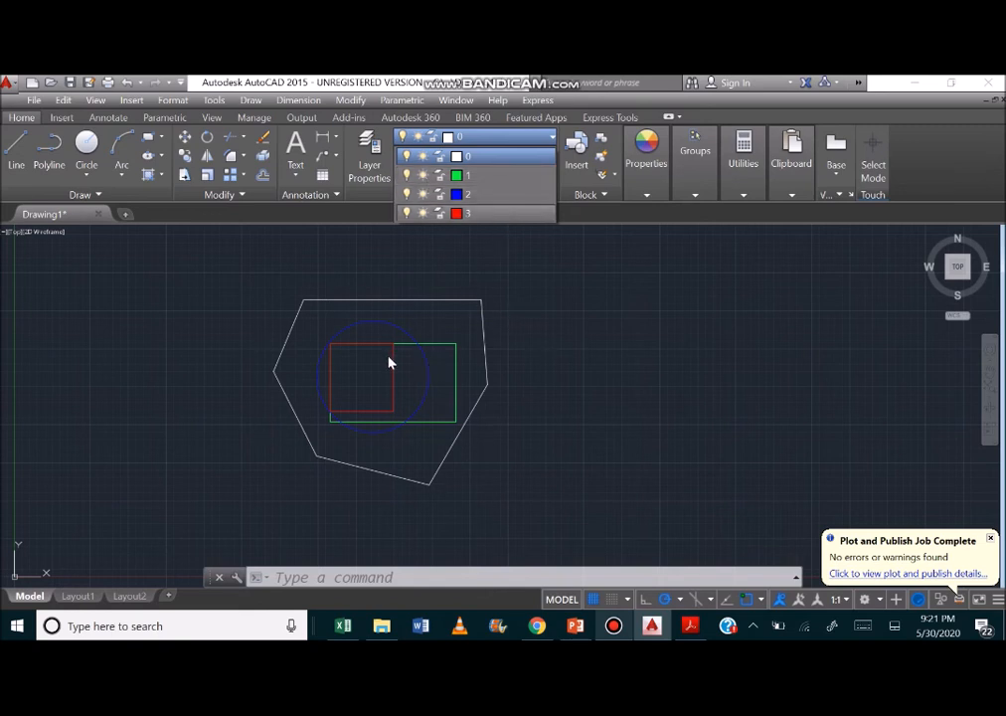
click(467, 306)
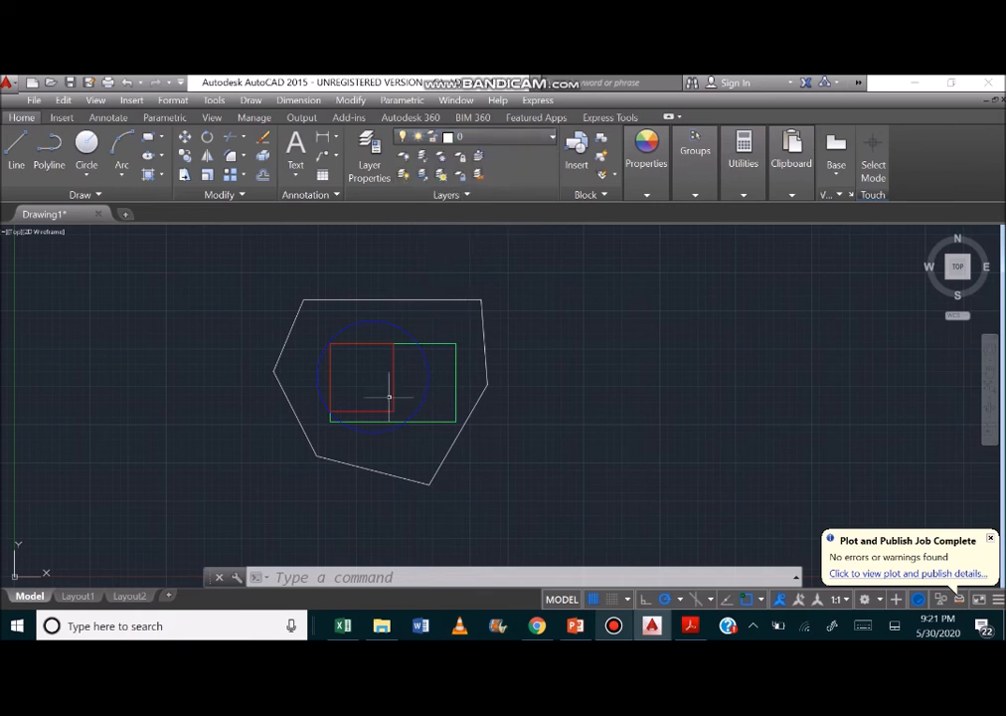
Start a plot of the model with DWG To PDF.pc3 as the plotter.
click(363, 573)
text(plot)
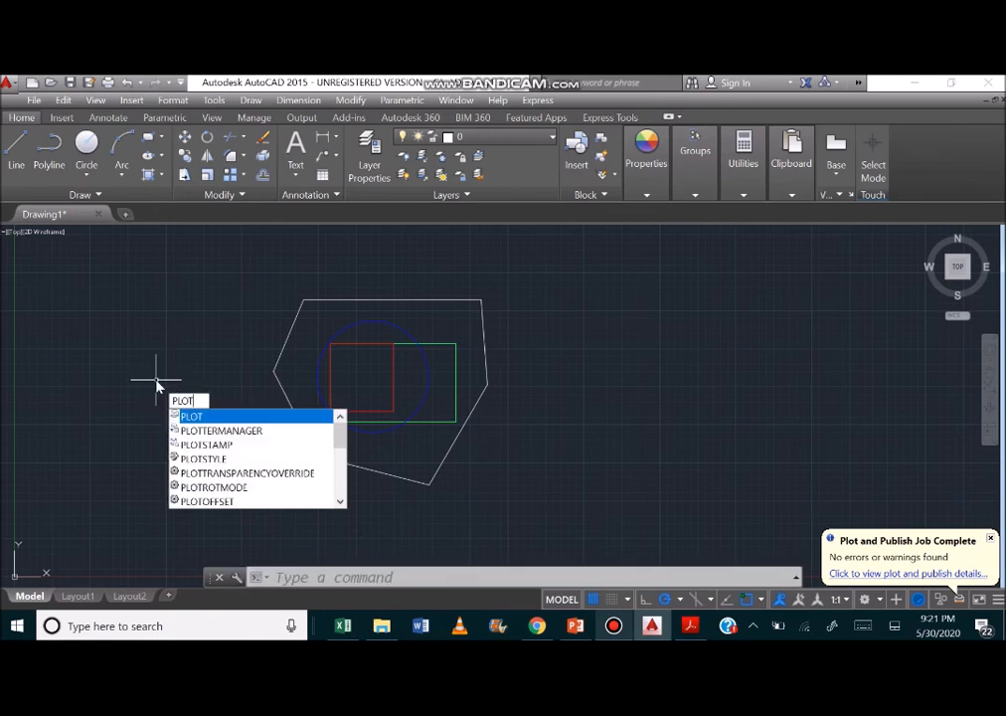
key(Return)
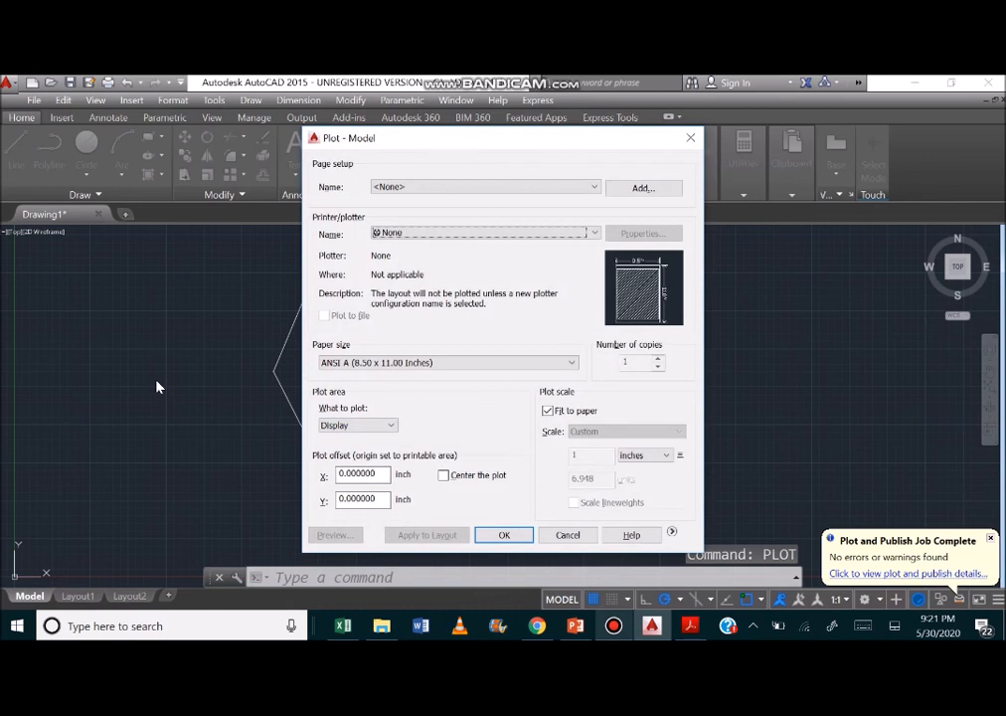
click(447, 235)
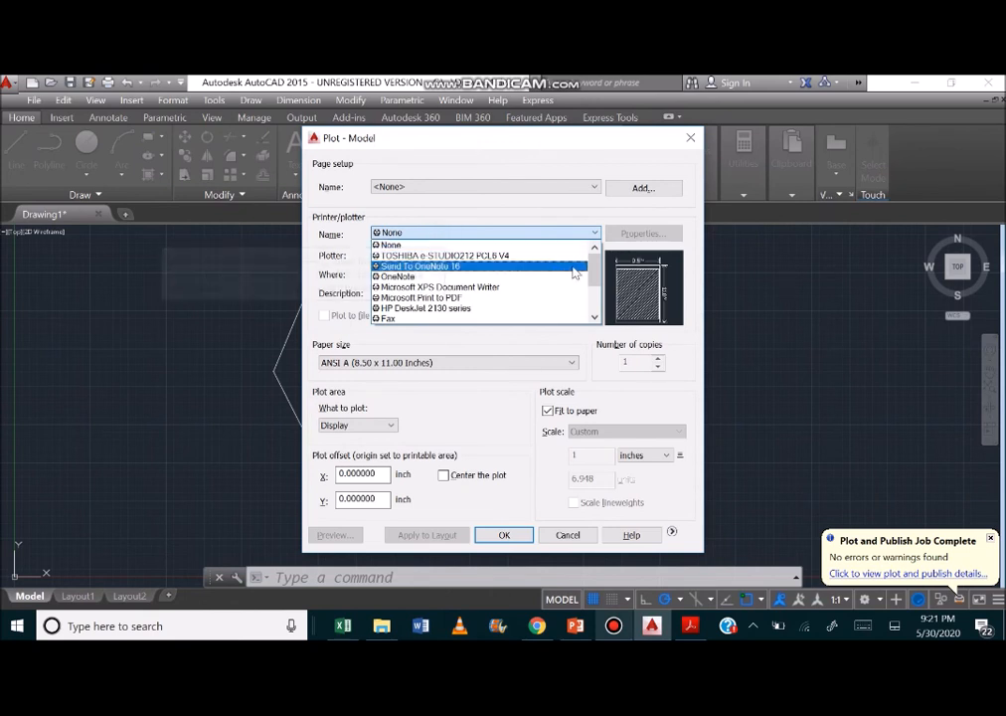
drag(597, 266, 597, 299)
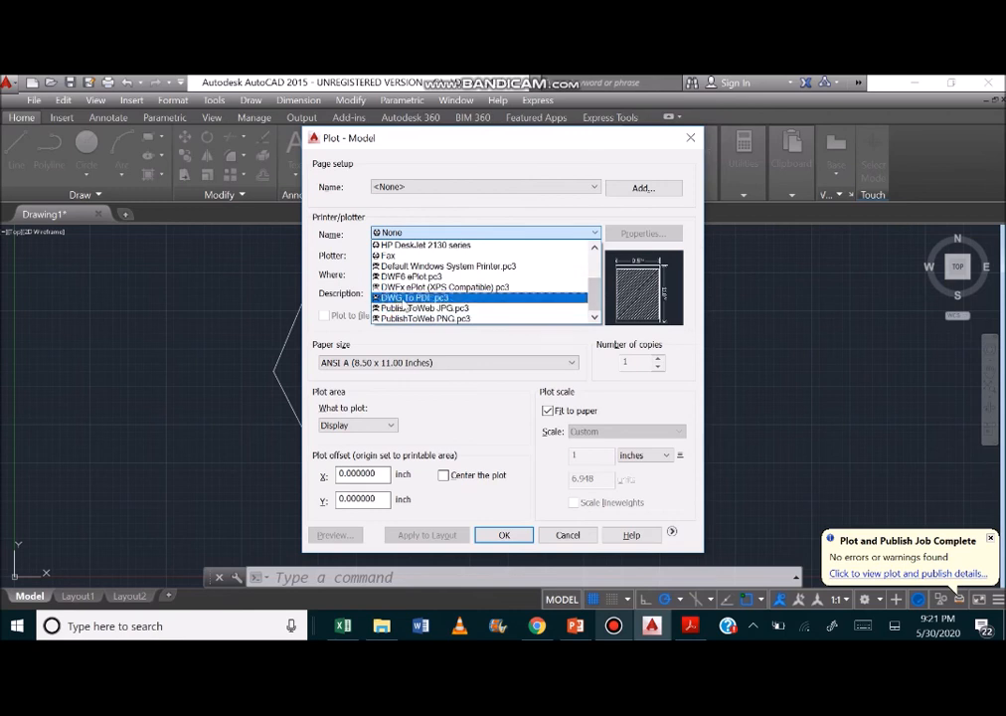
click(411, 299)
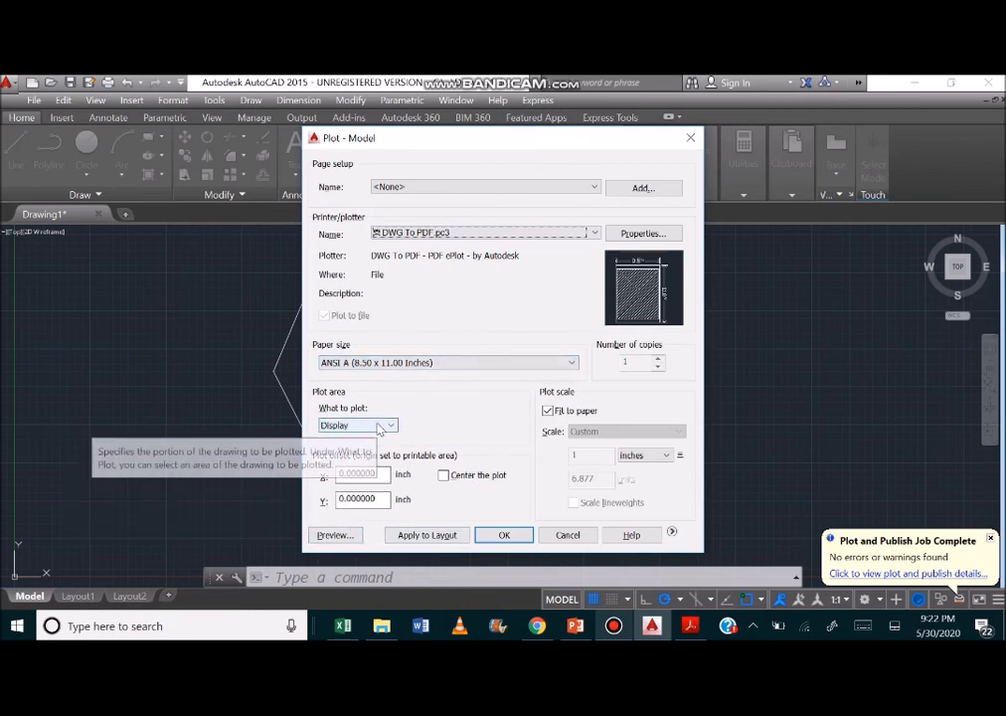
Look through the general, port, and device and document settings of the DWG To PDF plotter configuration.
click(636, 234)
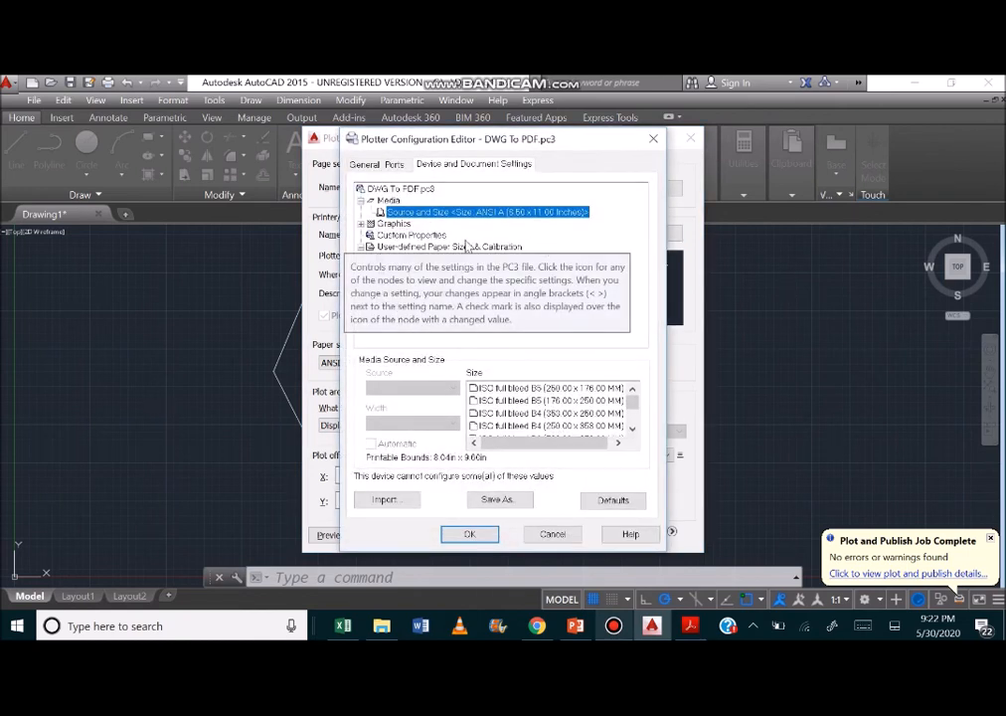
click(362, 246)
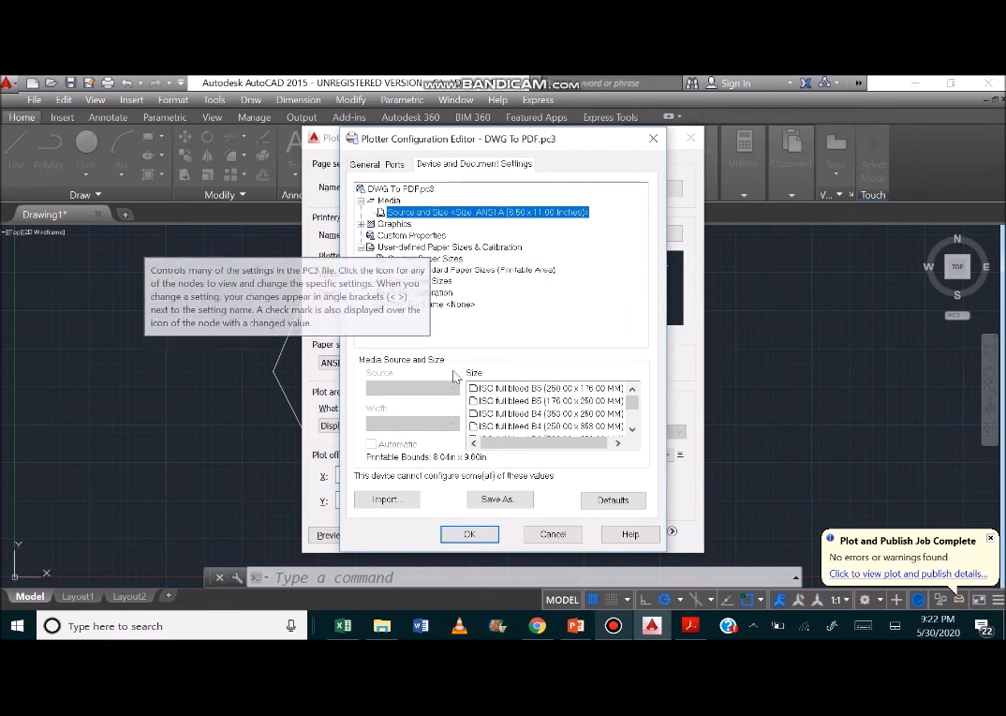
click(369, 164)
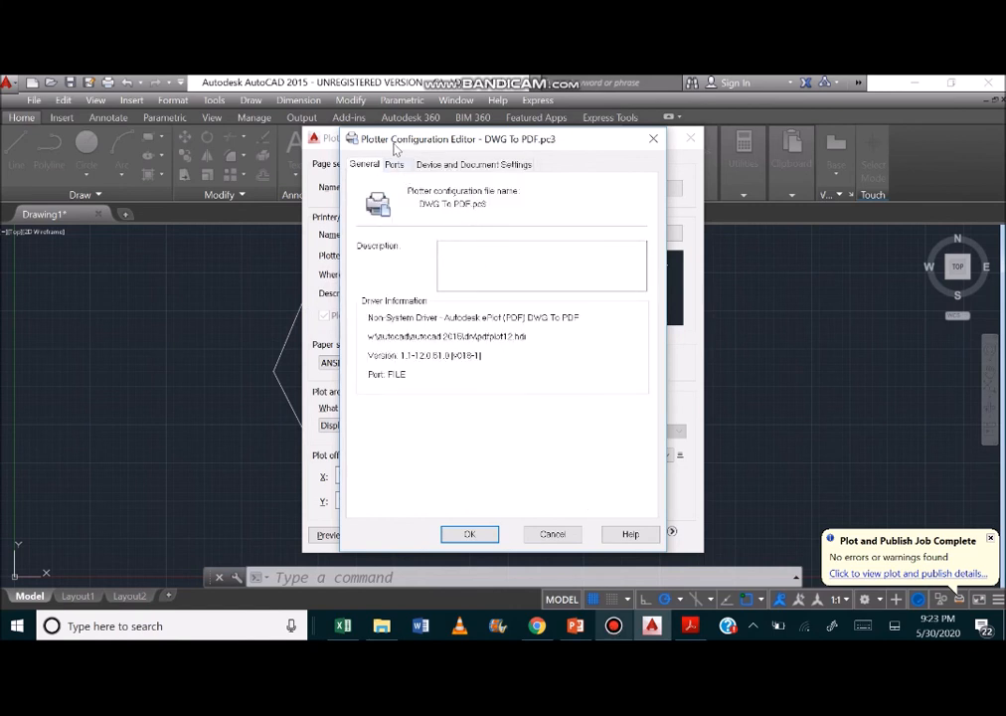
click(389, 166)
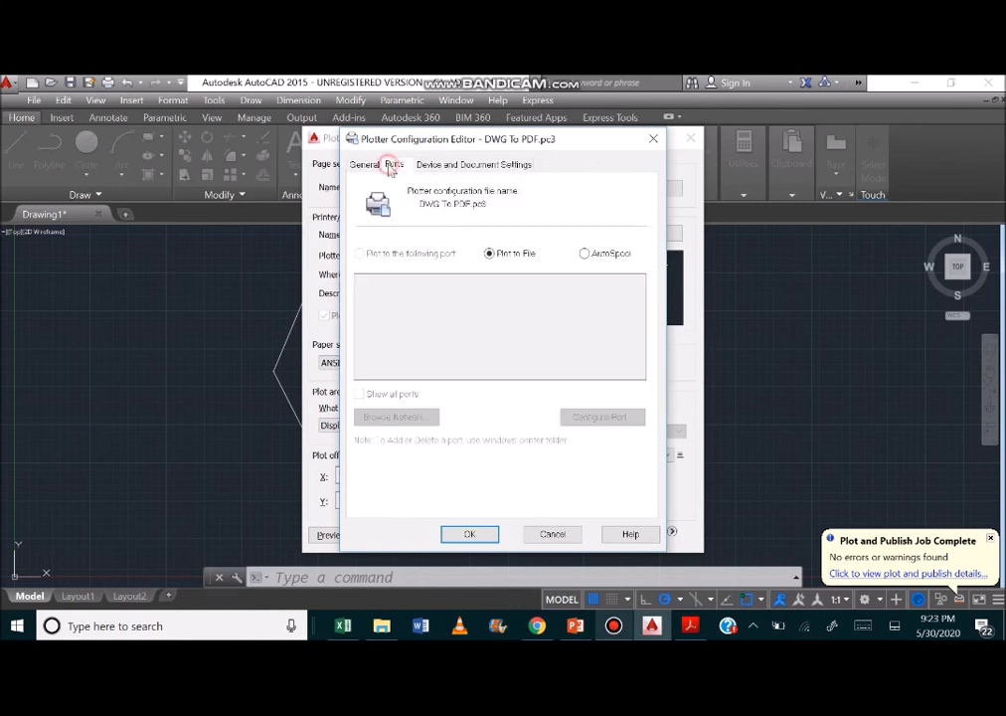
click(442, 167)
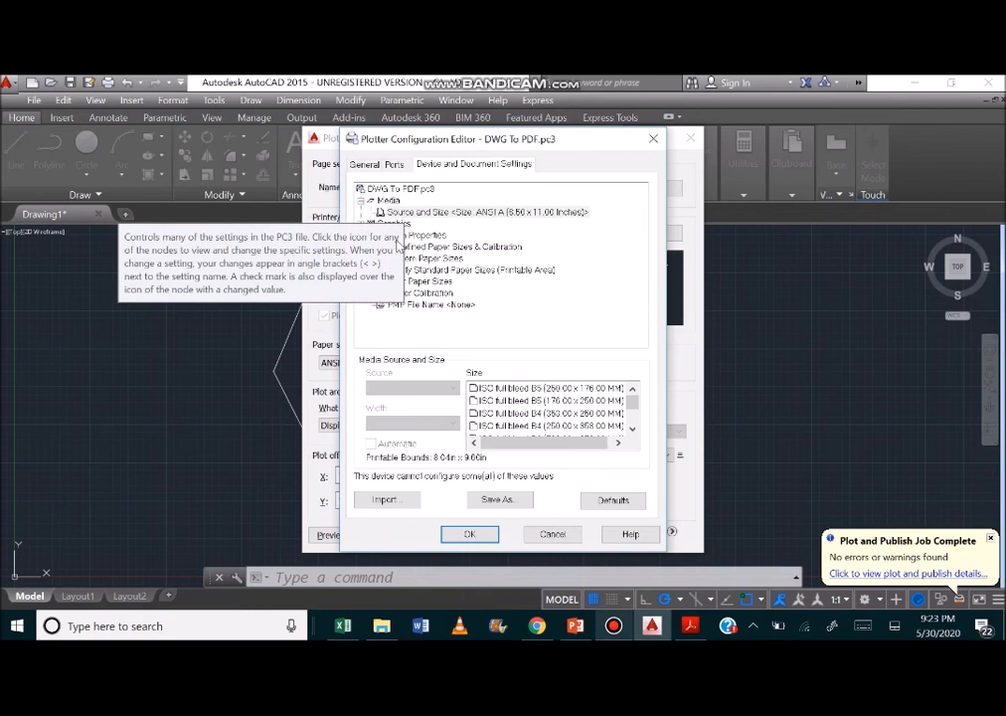
Make sure Include layer information is enabled in the plotter's custom properties and accept the plotter configuration.
click(421, 236)
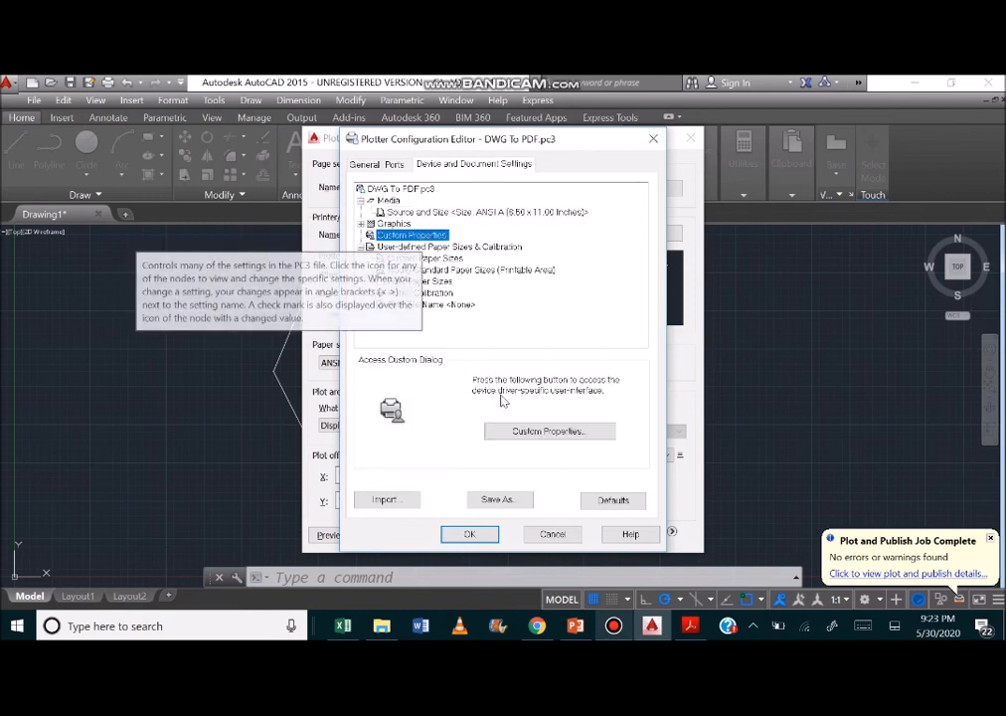
click(528, 438)
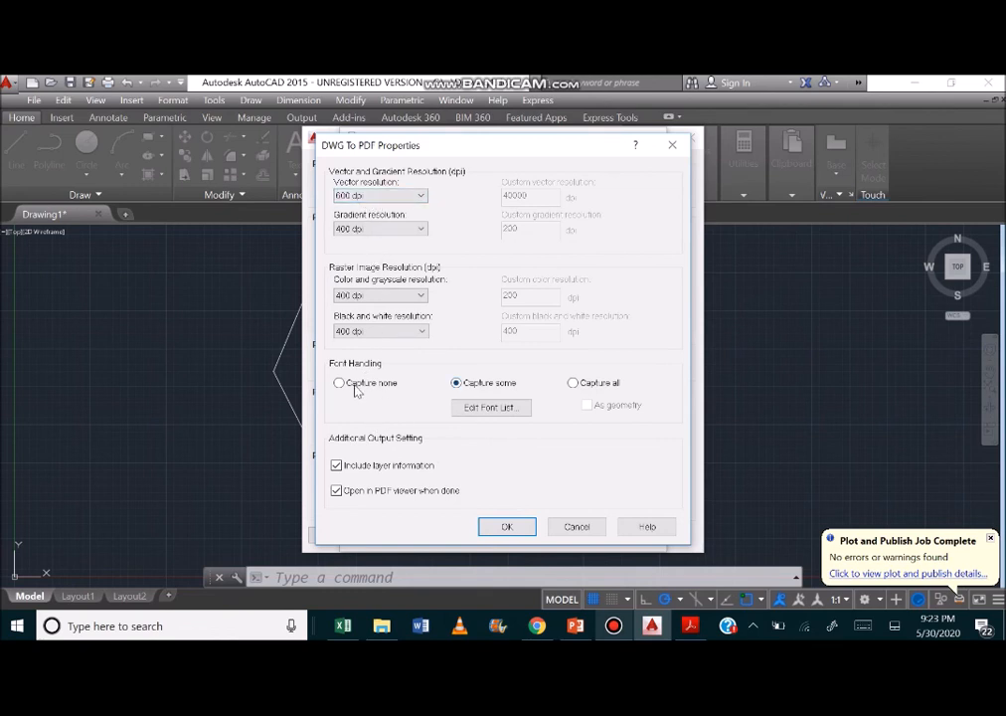
click(364, 467)
click(362, 466)
click(519, 526)
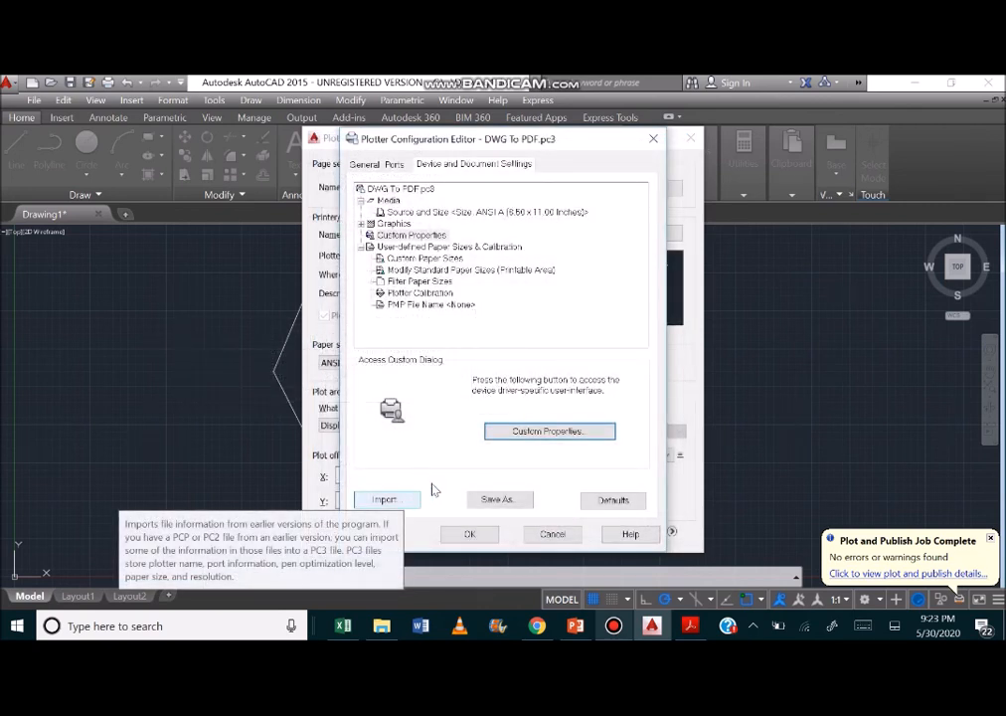
click(469, 534)
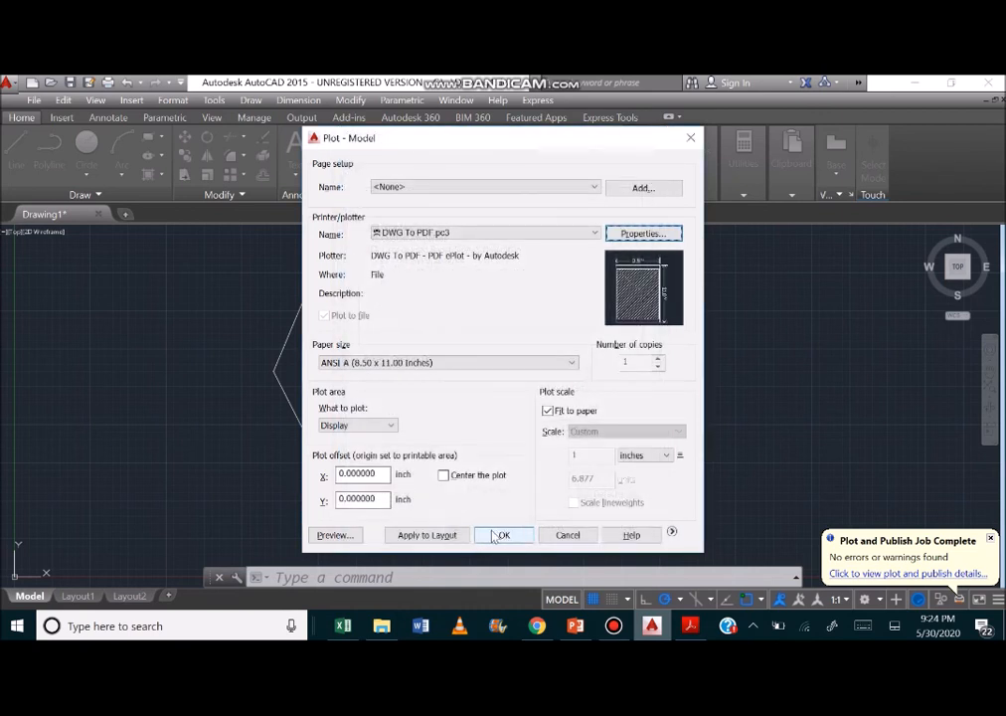
Plot the drawing to the file Drawing1-Model.pdf in the Documents folder.
click(497, 535)
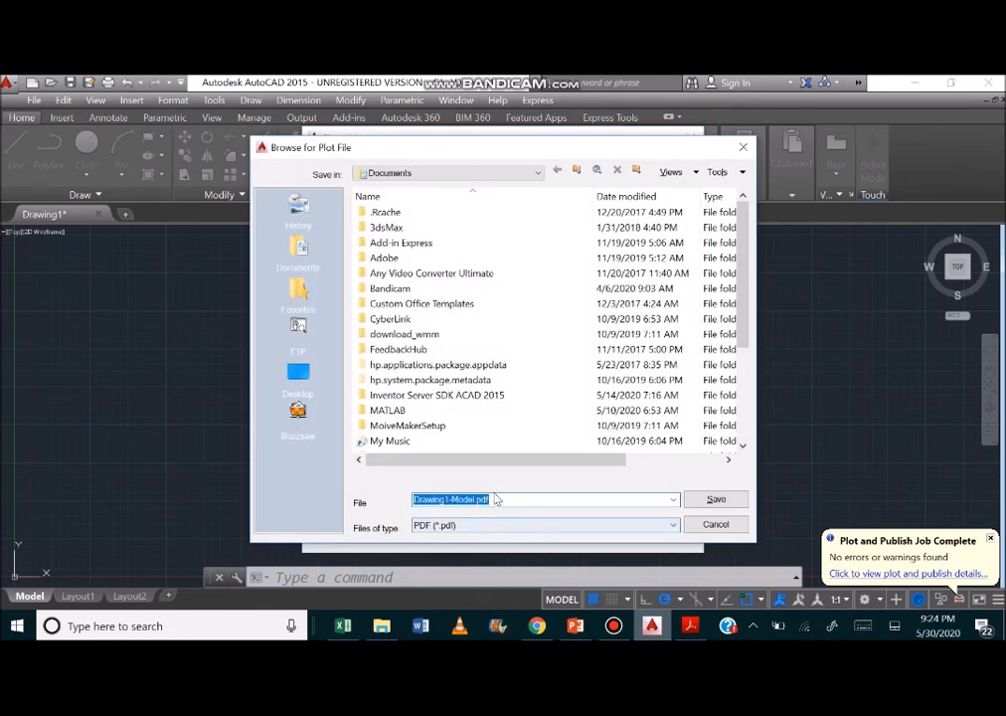
click(706, 503)
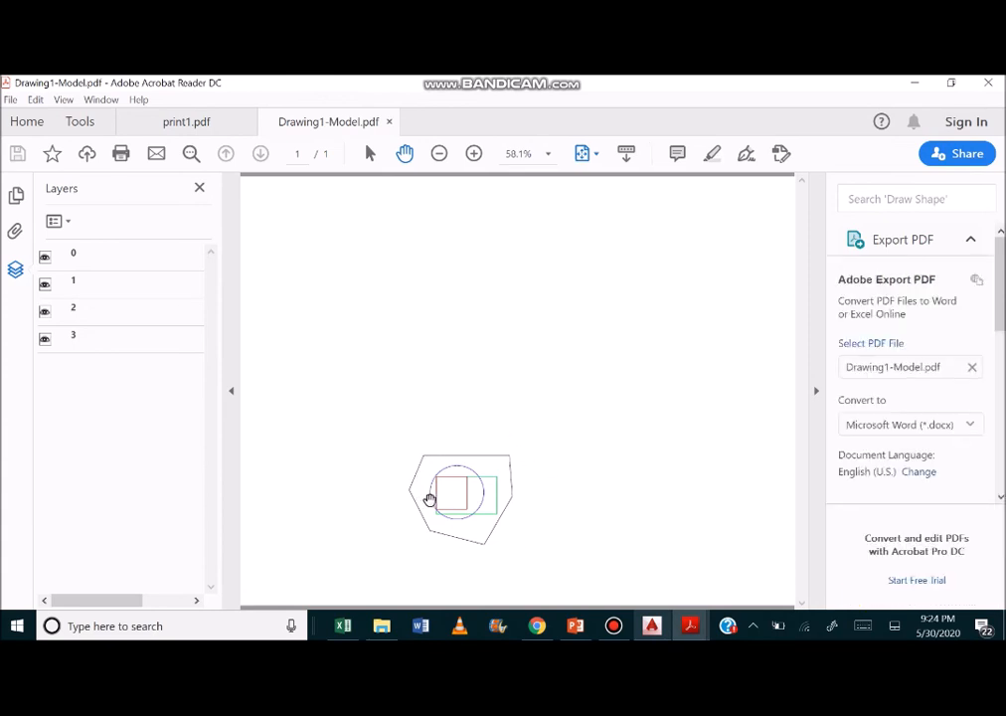
Look at the layers listed in the plotted PDF and inspect the properties of layer 0.
click(87, 258)
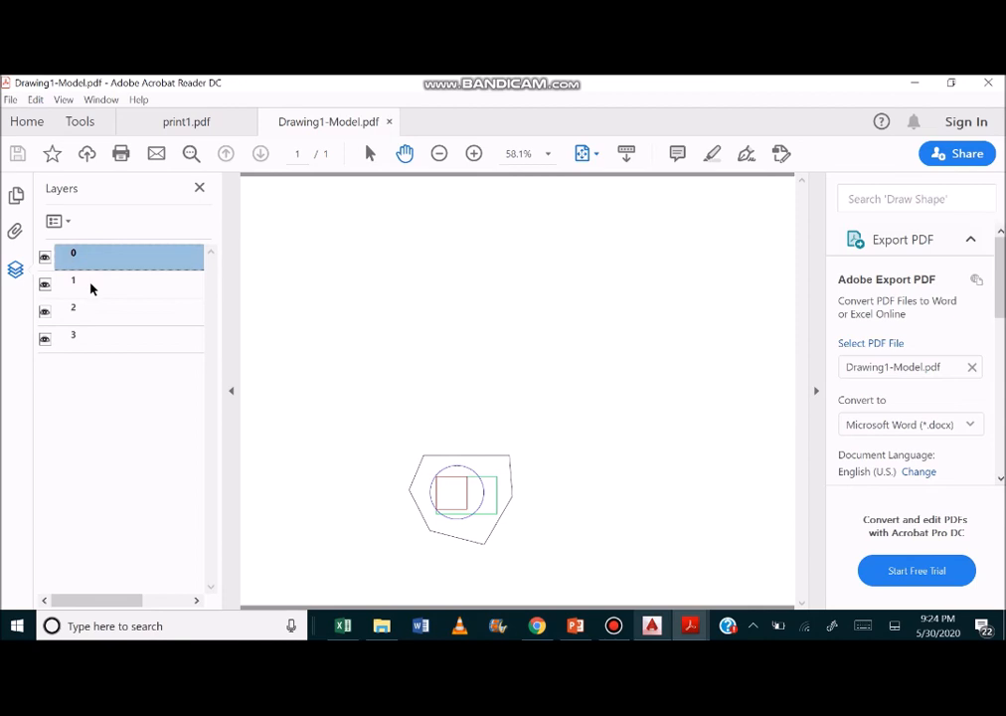
click(91, 286)
click(93, 315)
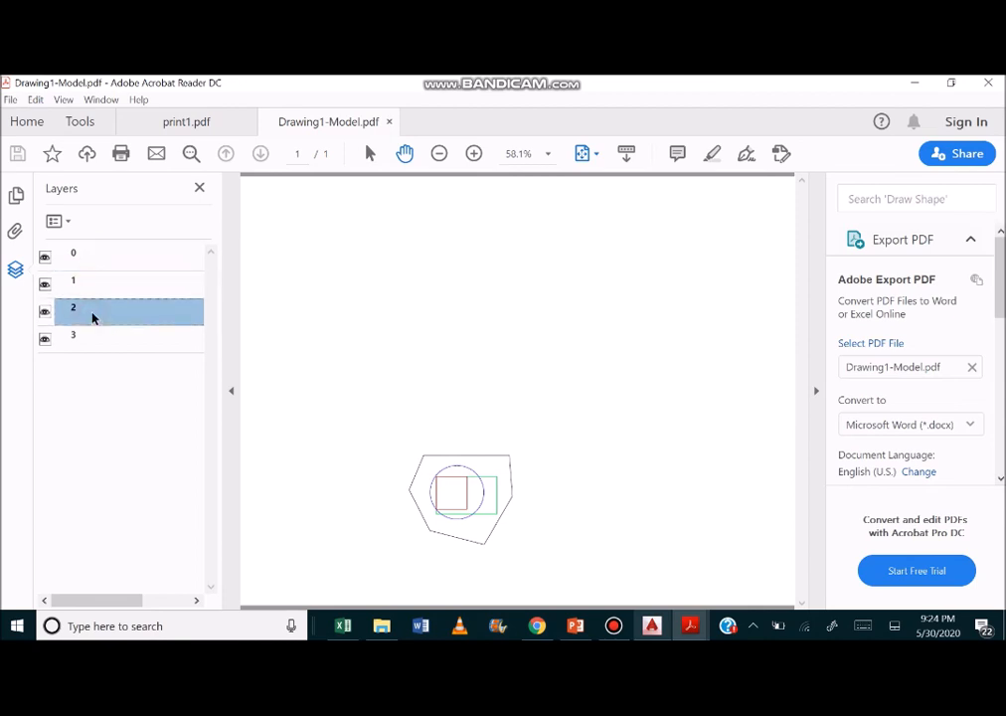
click(83, 260)
click(67, 224)
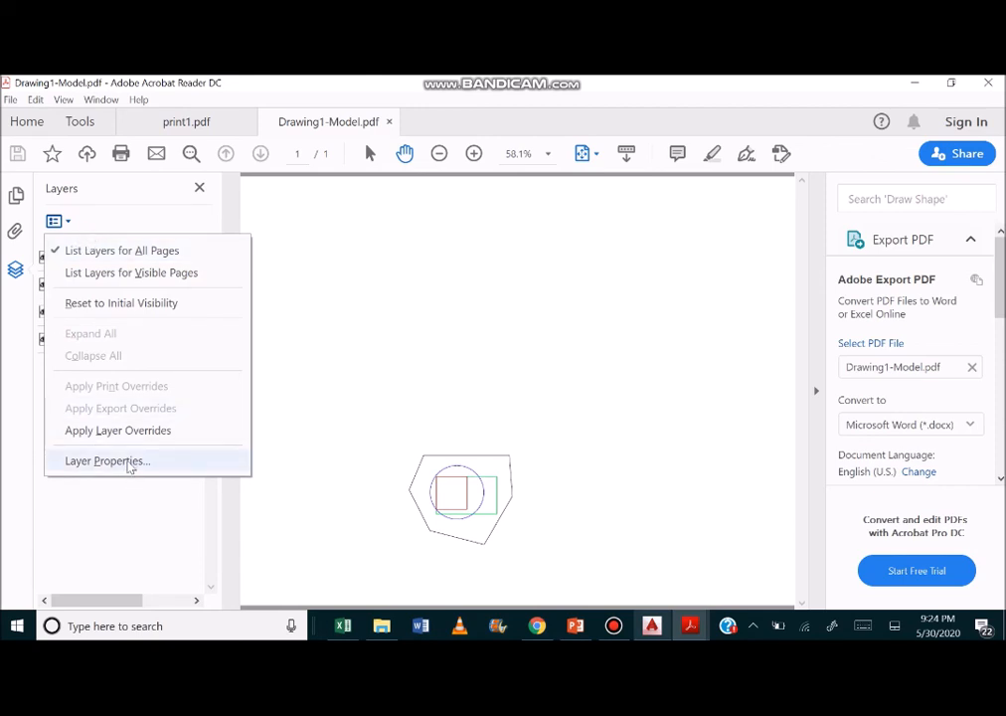
click(130, 463)
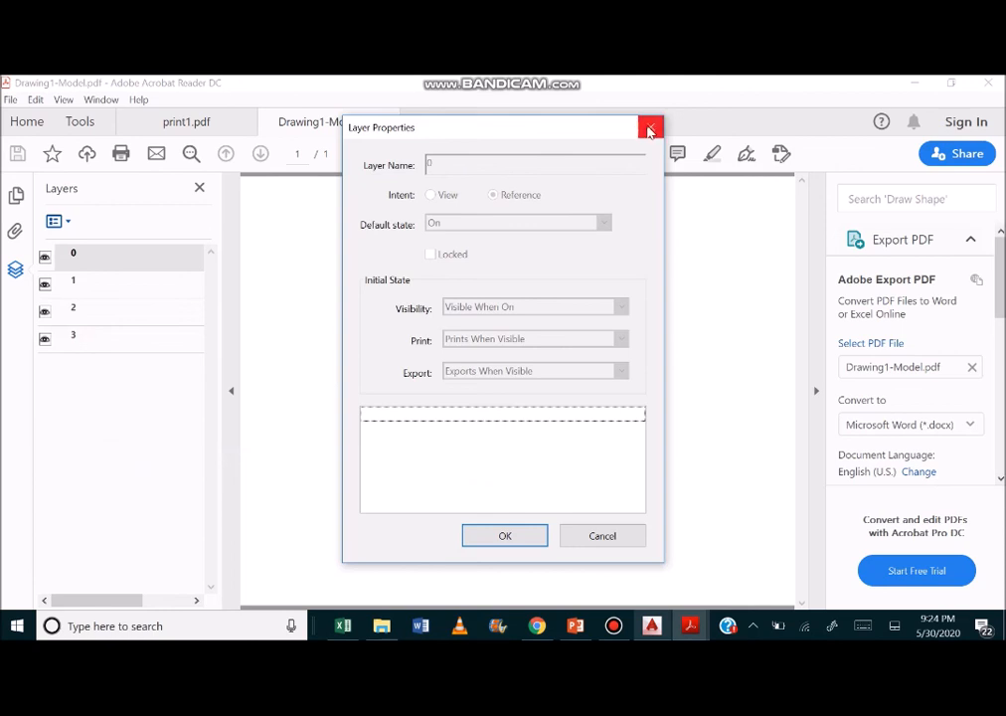
click(649, 130)
Hide layers 1 and 0 in the PDF and show both of them again.
click(120, 281)
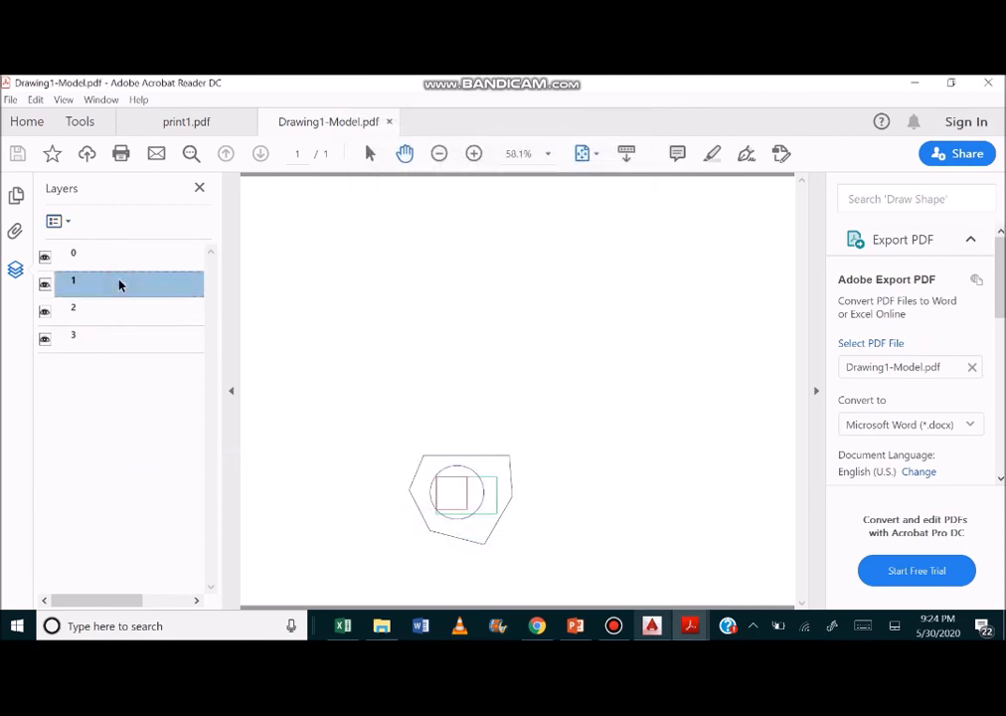
right_click(120, 281)
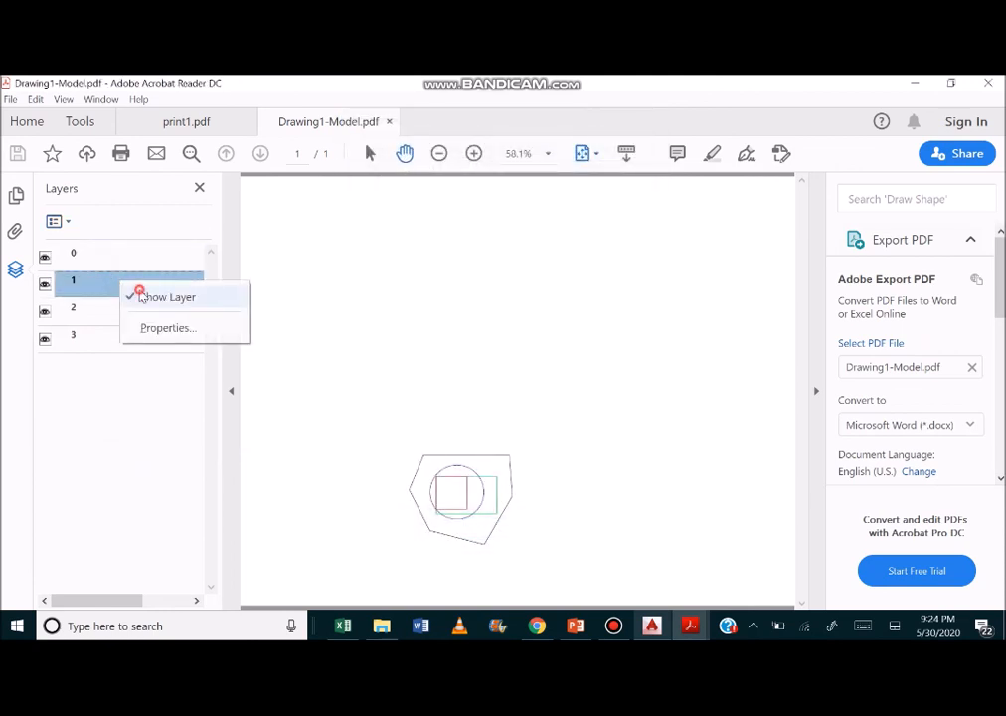
click(154, 296)
click(89, 261)
right_click(89, 261)
click(115, 281)
right_click(101, 257)
click(127, 272)
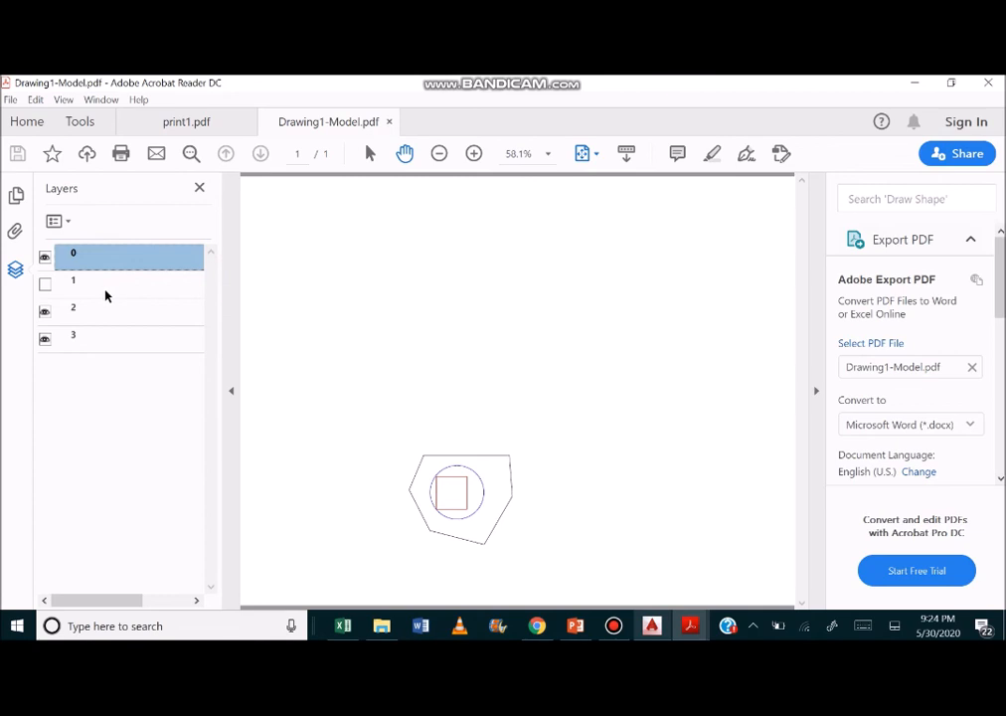
click(105, 288)
right_click(106, 292)
click(139, 311)
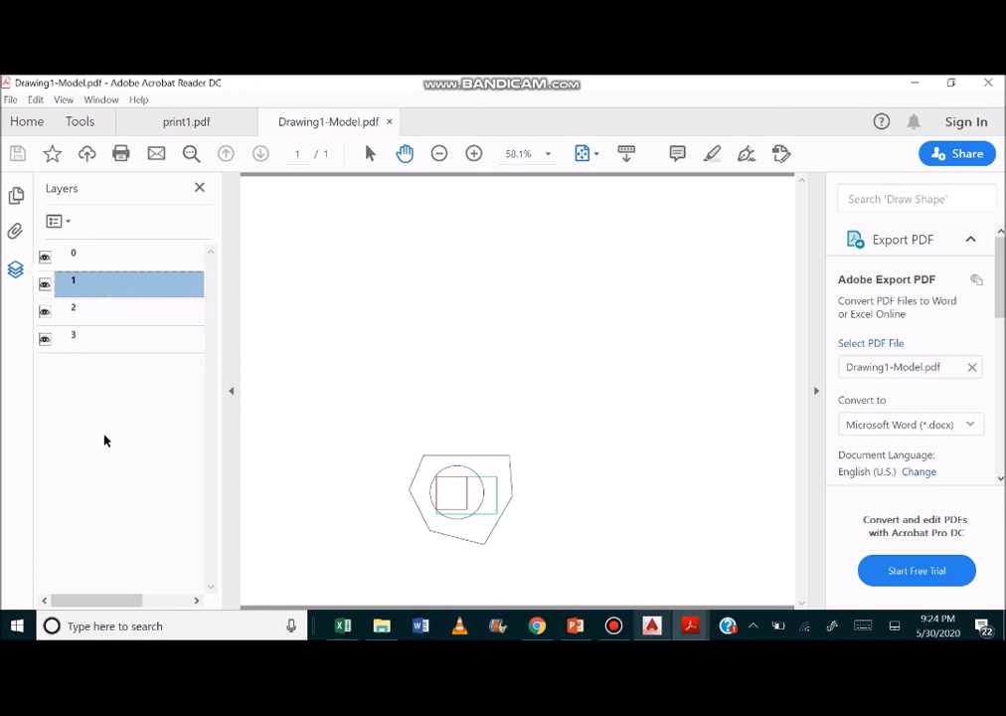
Look at the PDF's print settings without printing, and turn layer 0's visibility off and on again.
key(ctrl+p)
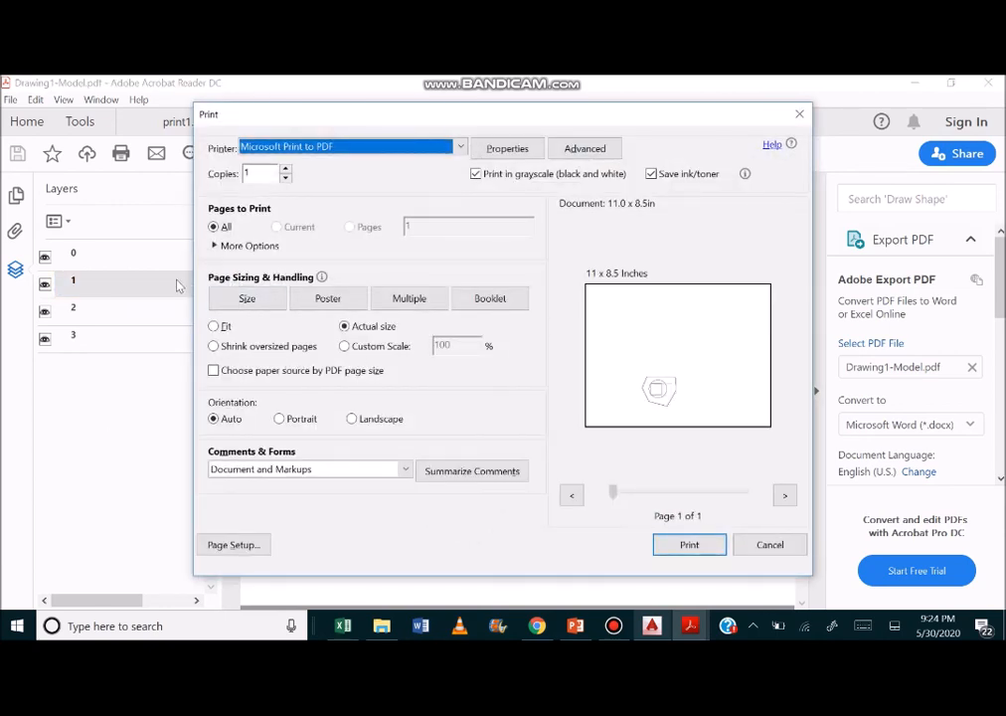
click(797, 121)
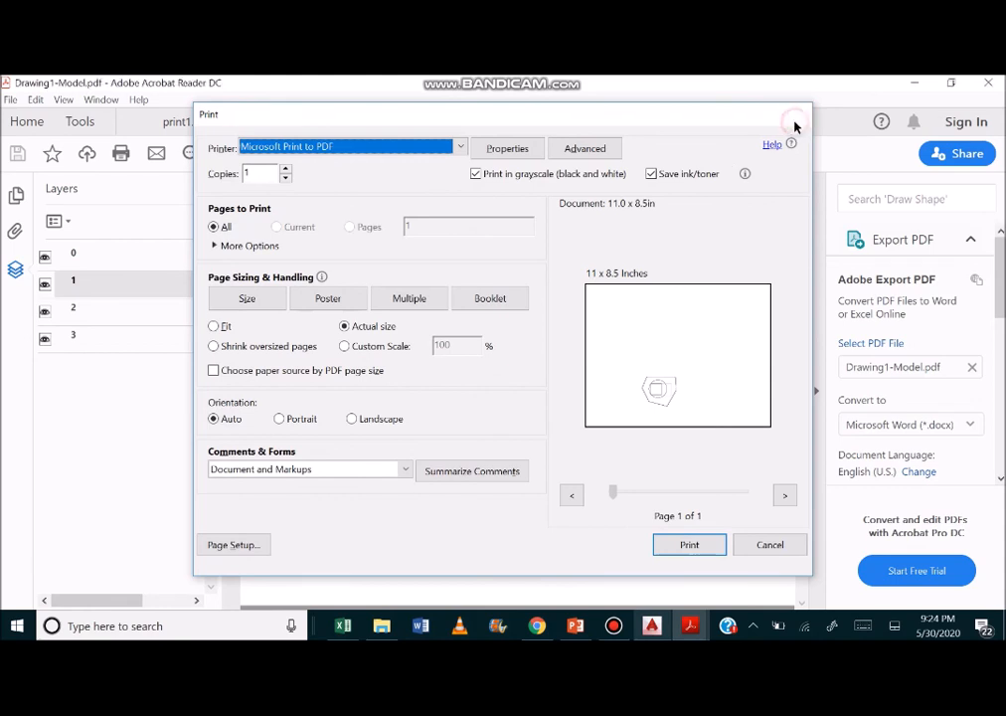
click(45, 258)
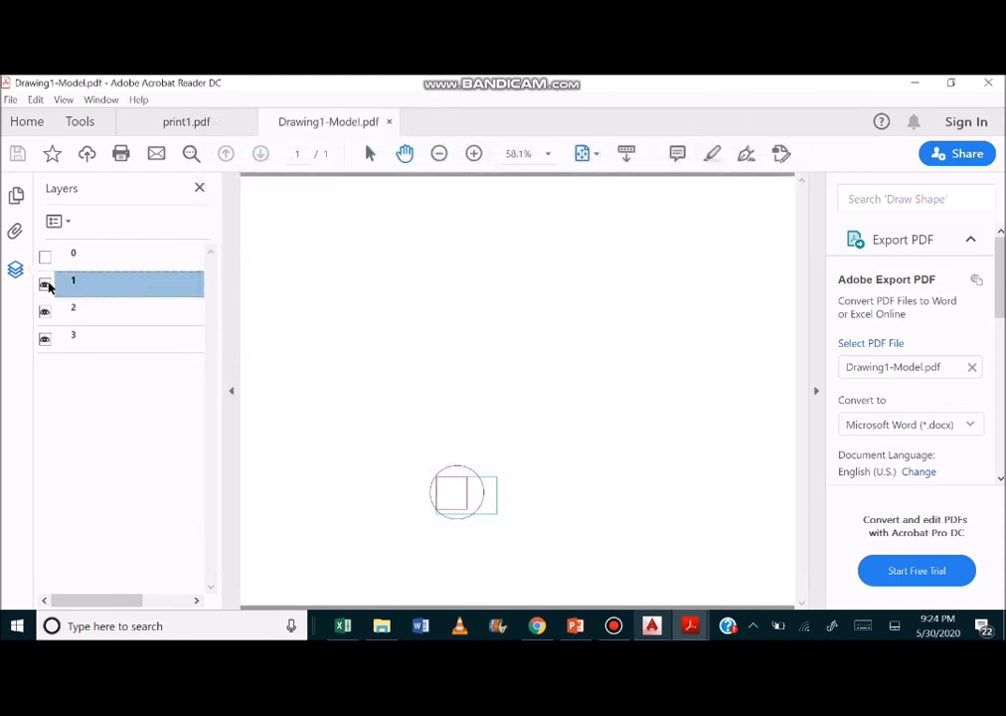
click(45, 257)
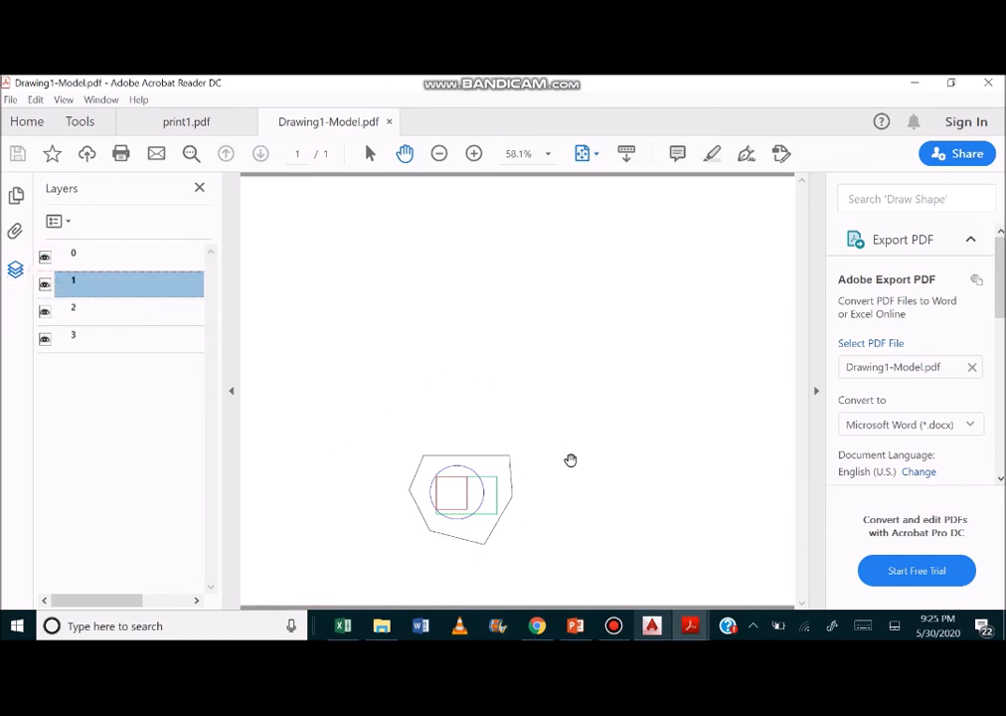
Switch back to AutoCAD, reopen the plot settings, choose a different plot area, and preview the plot.
mouse_move(617, 632)
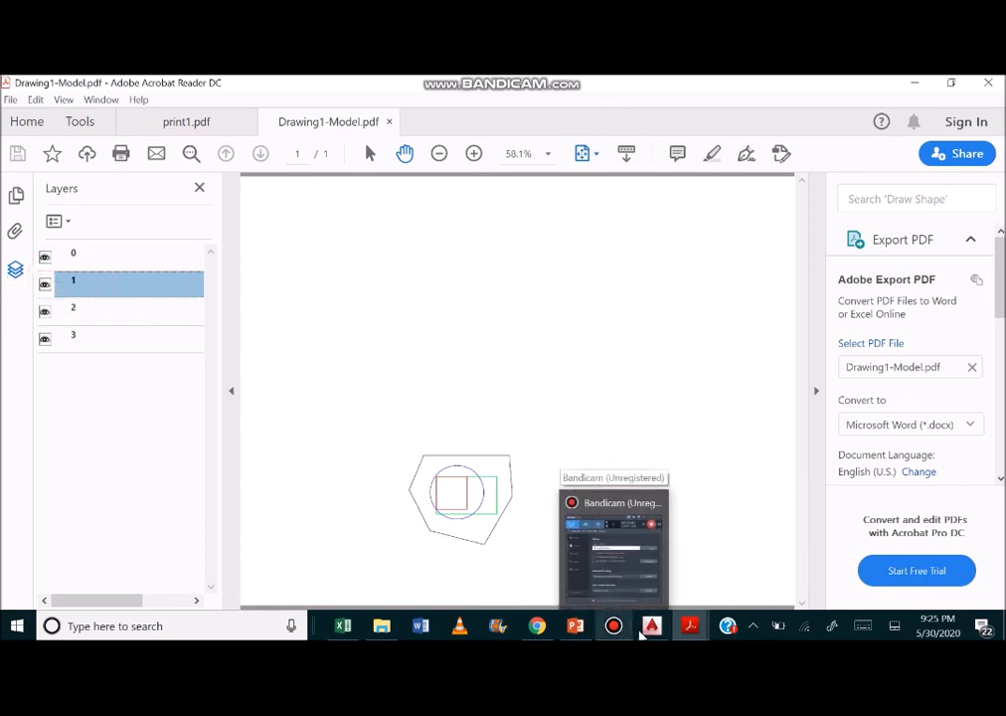
click(652, 626)
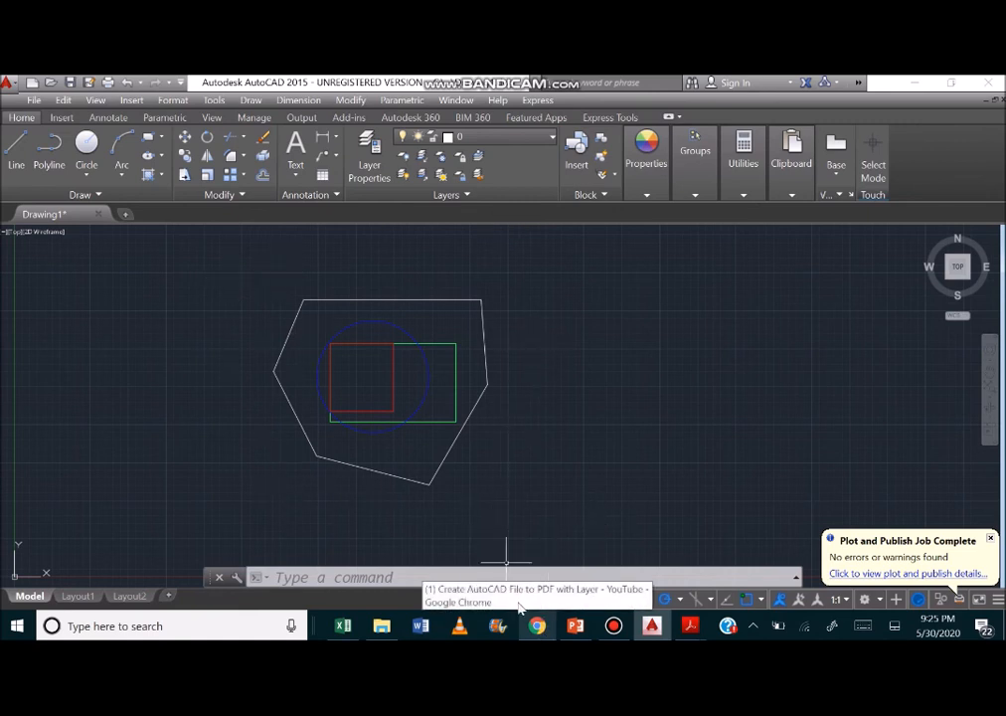
key(ctrl+p)
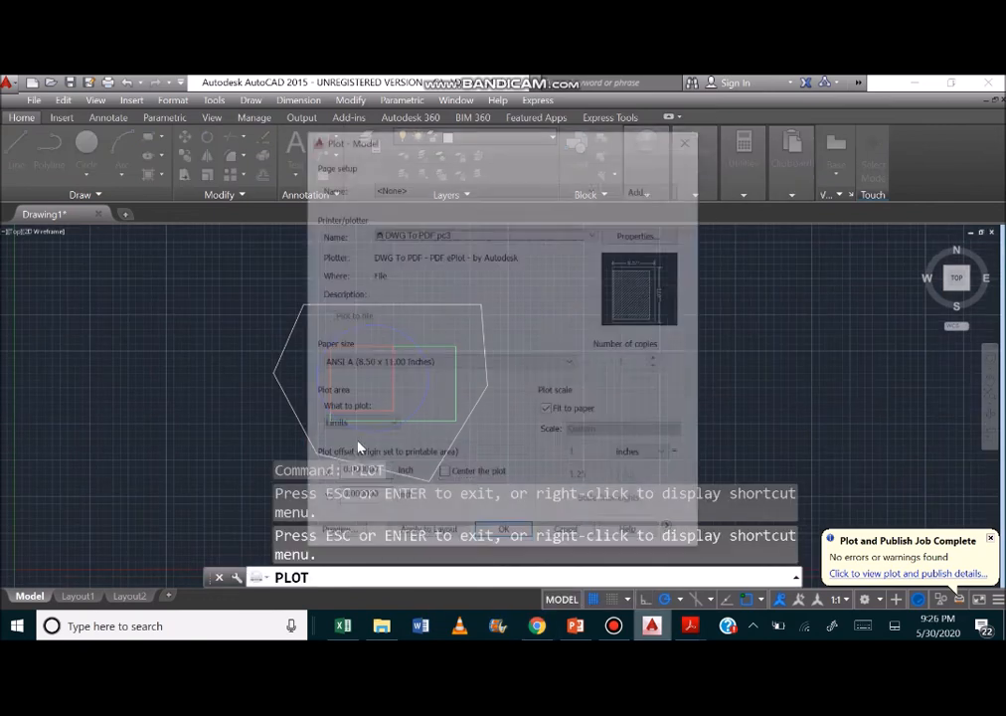
click(364, 426)
click(352, 449)
click(335, 535)
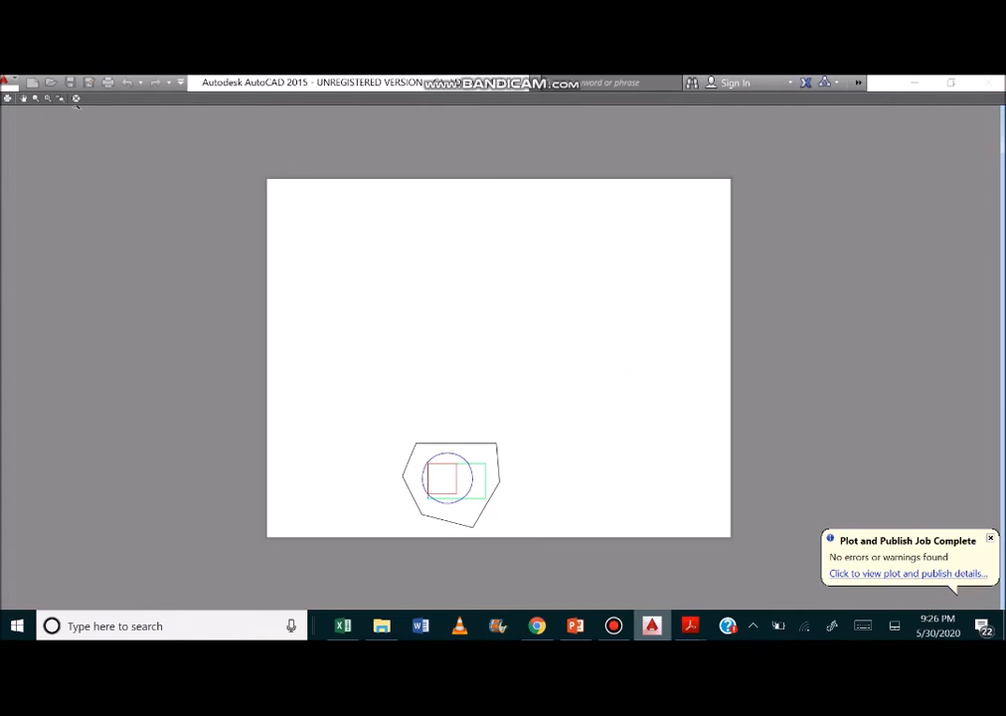
click(74, 100)
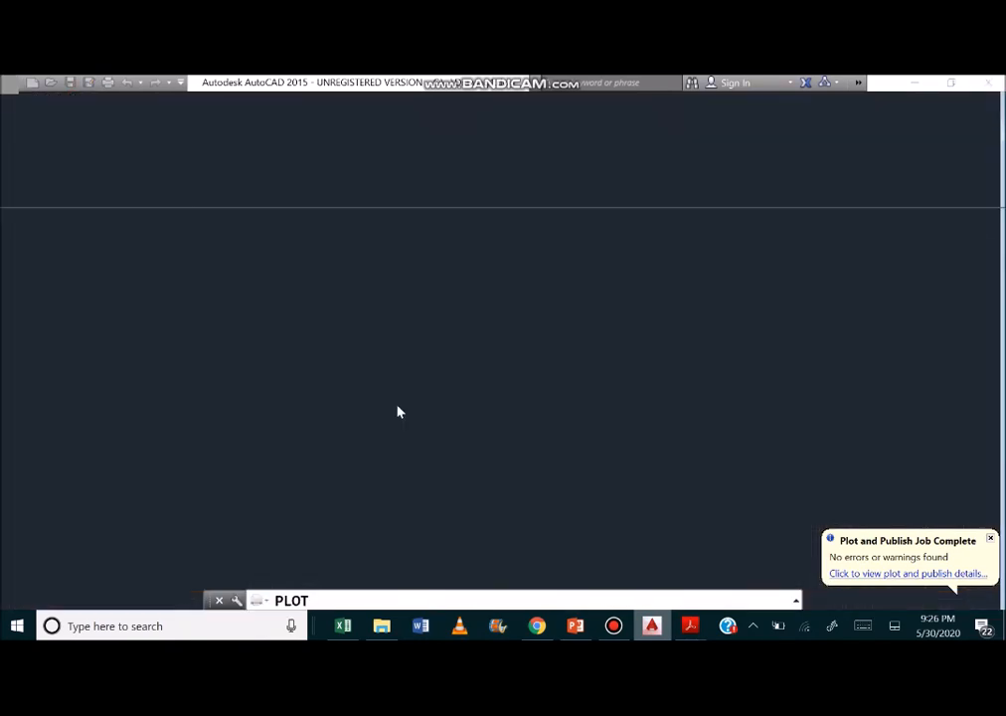
Center the plot on the paper, preview the result, and return to the plot settings.
click(487, 475)
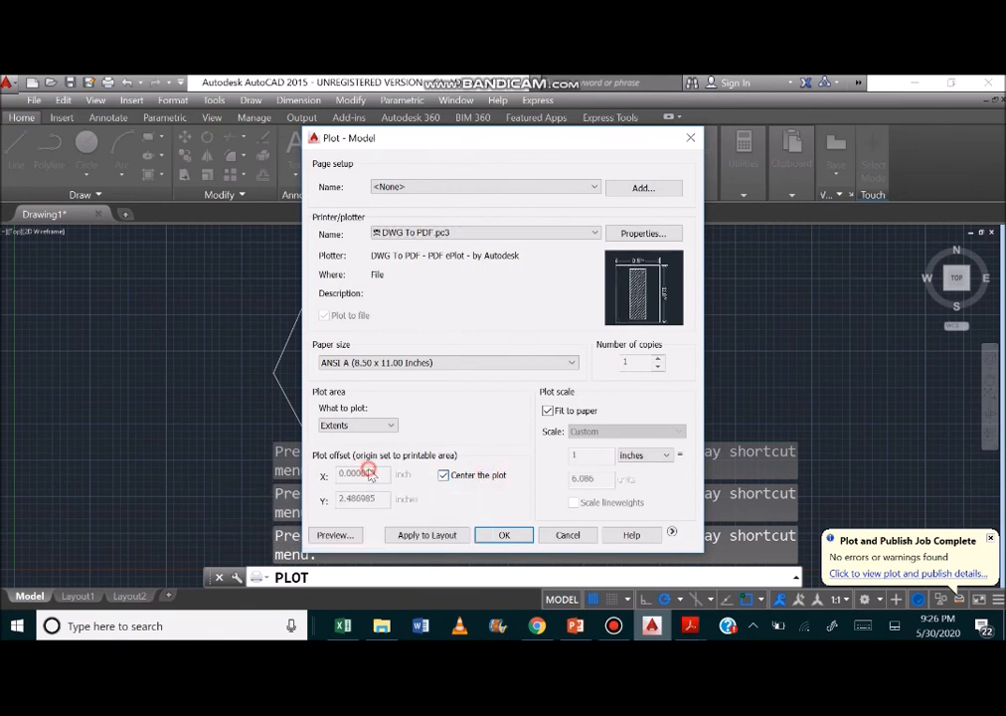
click(348, 536)
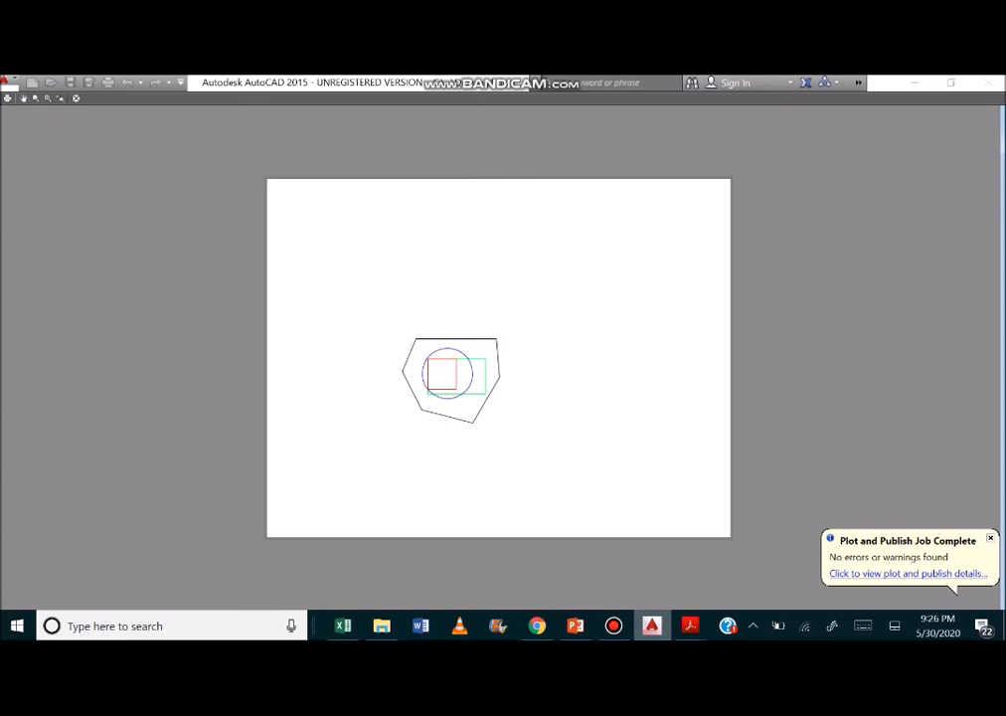
click(78, 100)
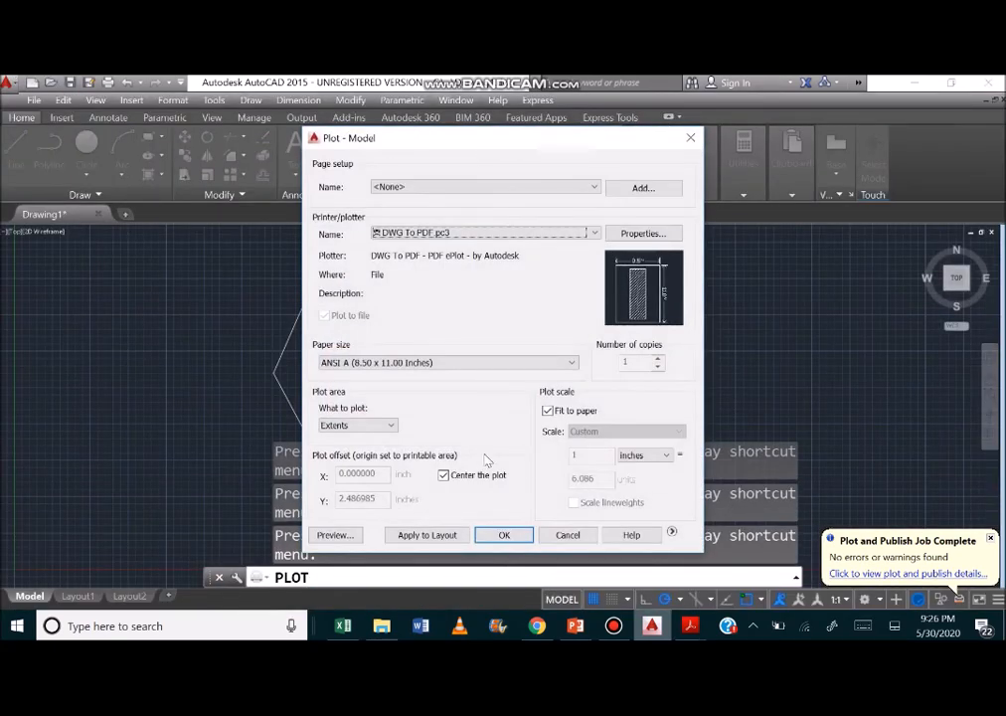
Turn off Fit to paper, keep the custom scale, and turn off centering of the plot.
click(574, 412)
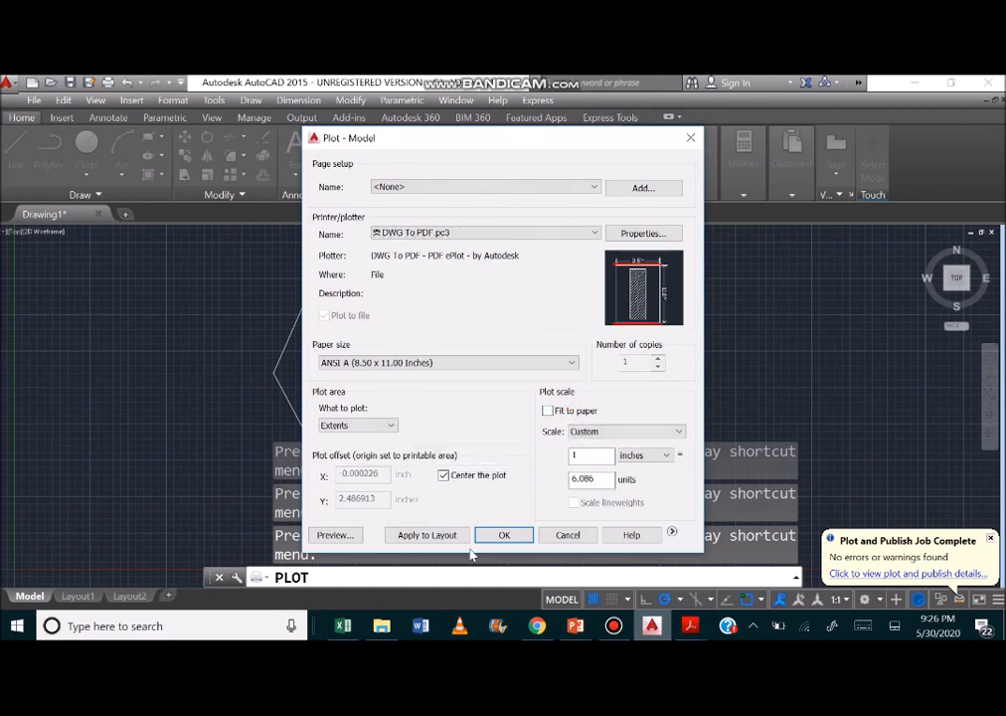
click(612, 432)
click(609, 433)
click(455, 481)
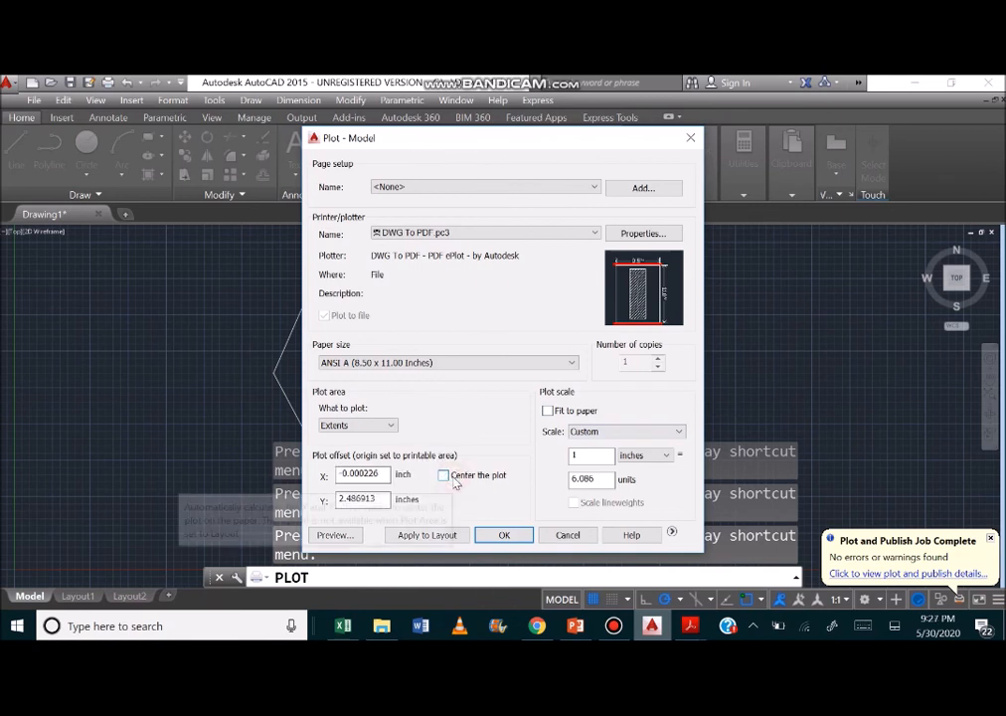
click(455, 481)
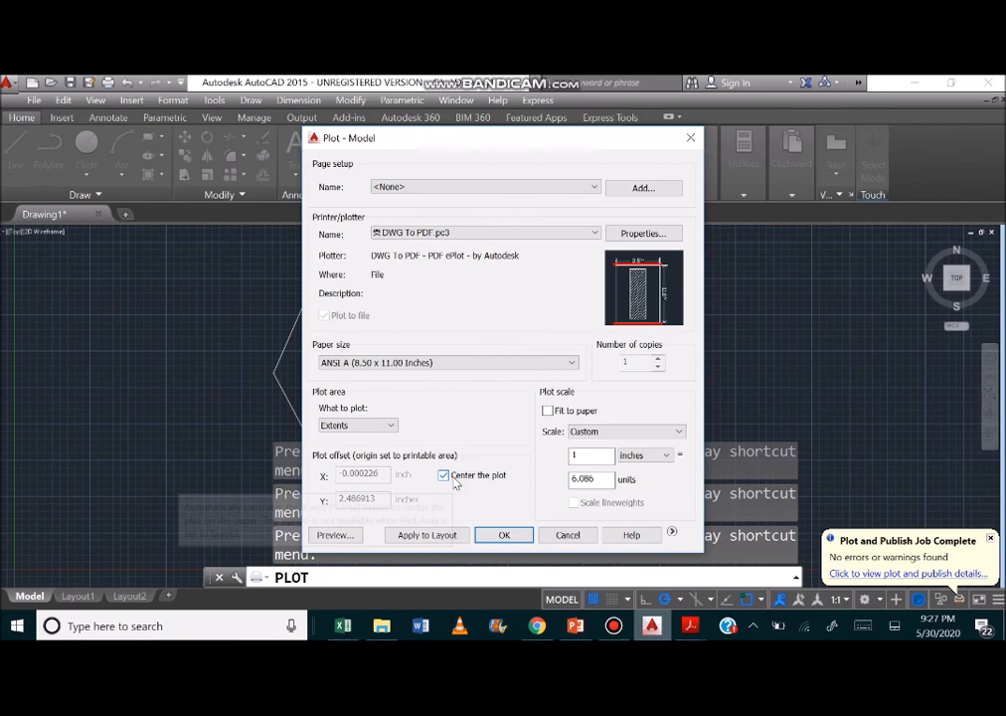
click(455, 481)
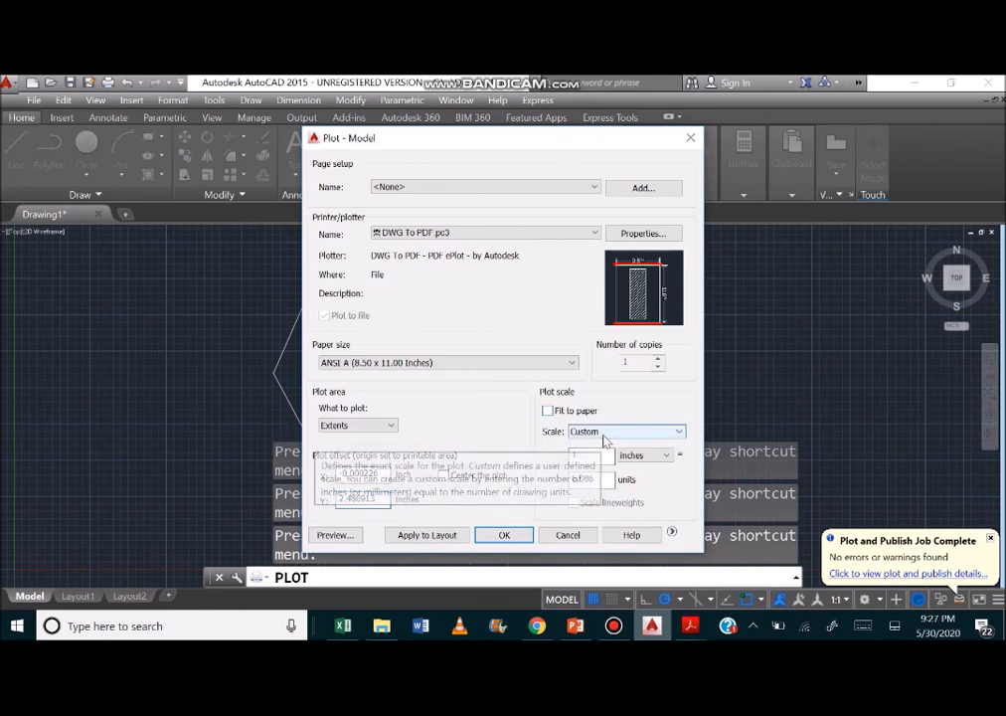
Set the plot scale to 1 inch = 4 units, preview the plot despite the annotation scale mismatch, and close the preview.
click(604, 479)
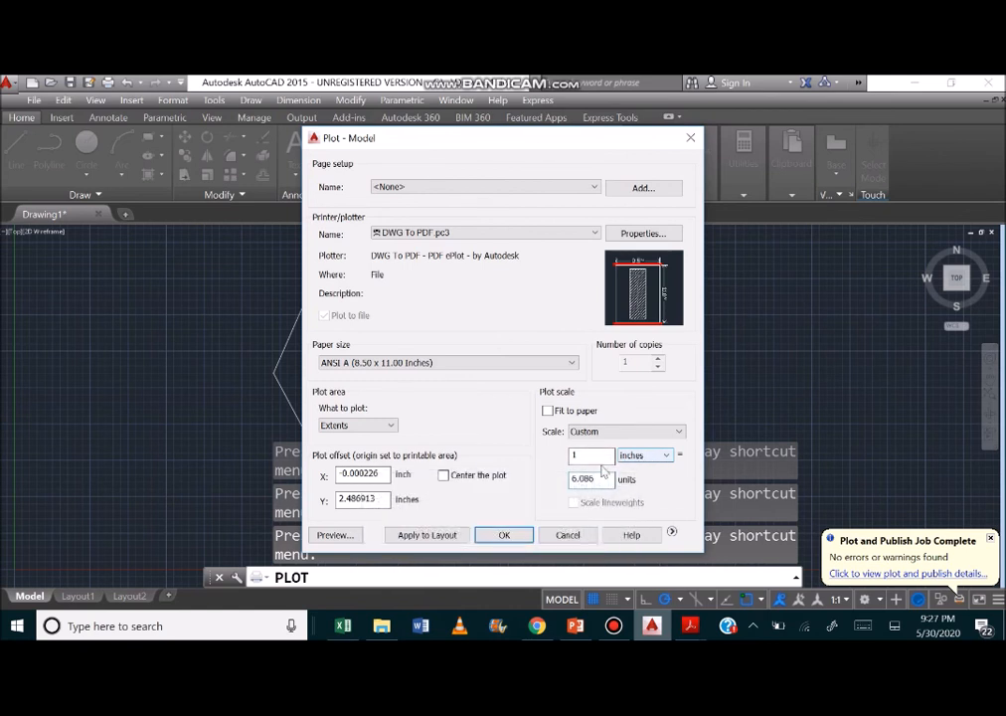
drag(600, 480, 563, 484)
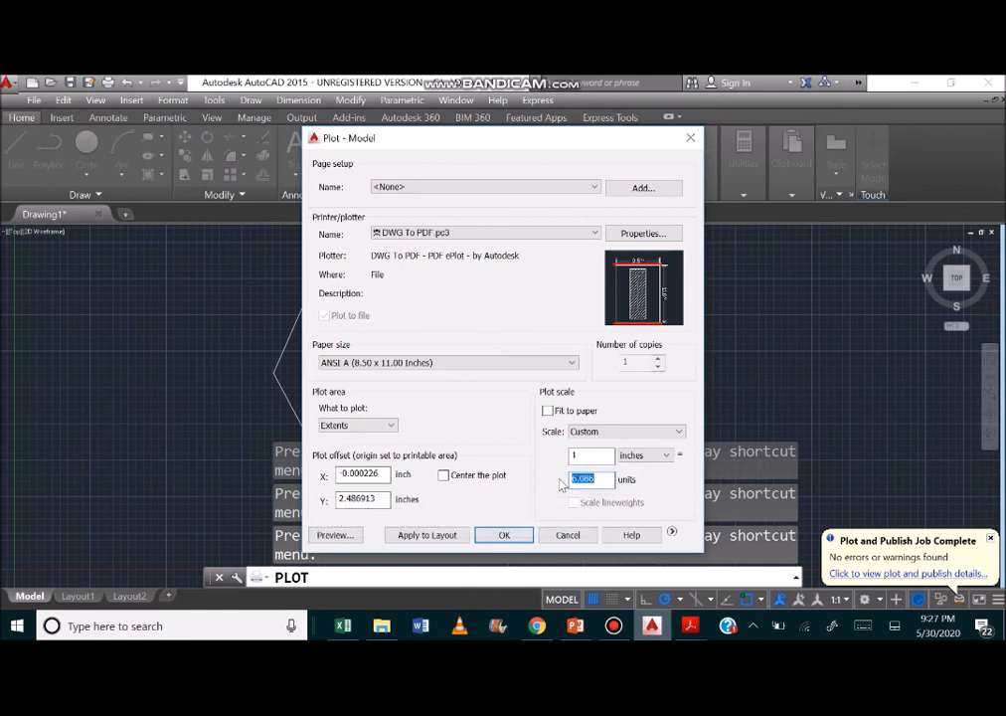
text(4)
click(336, 536)
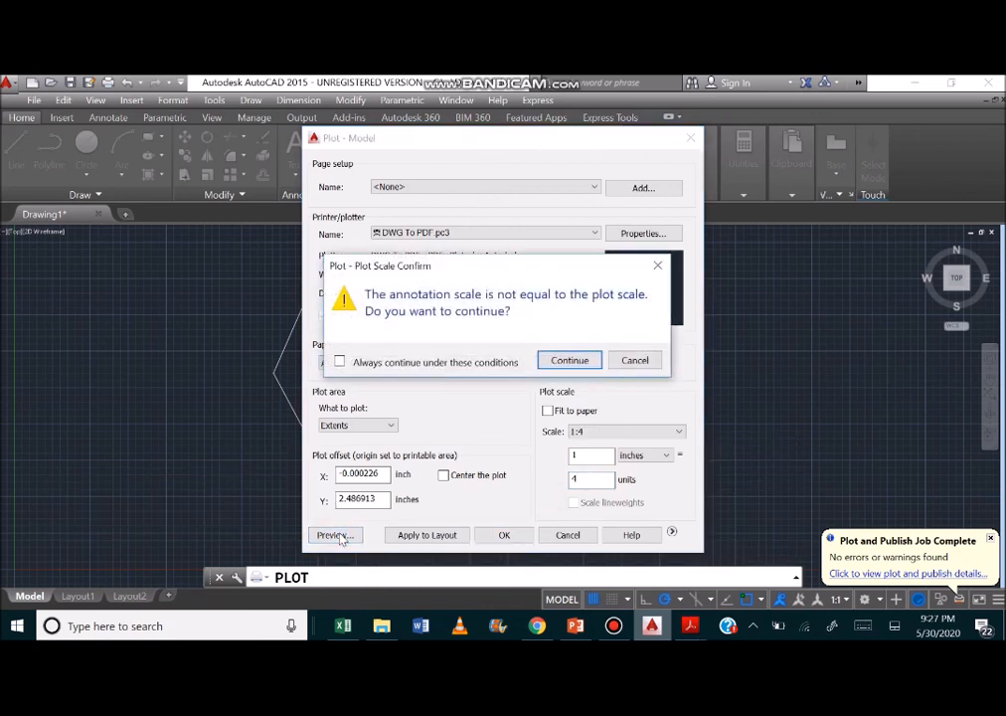
click(569, 361)
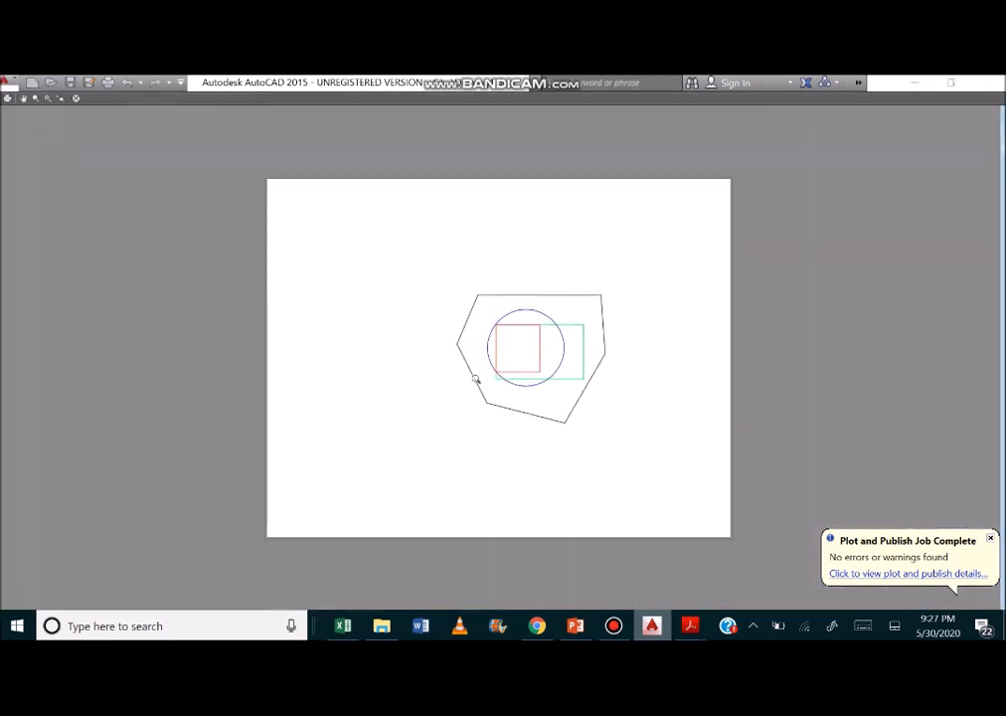
click(77, 100)
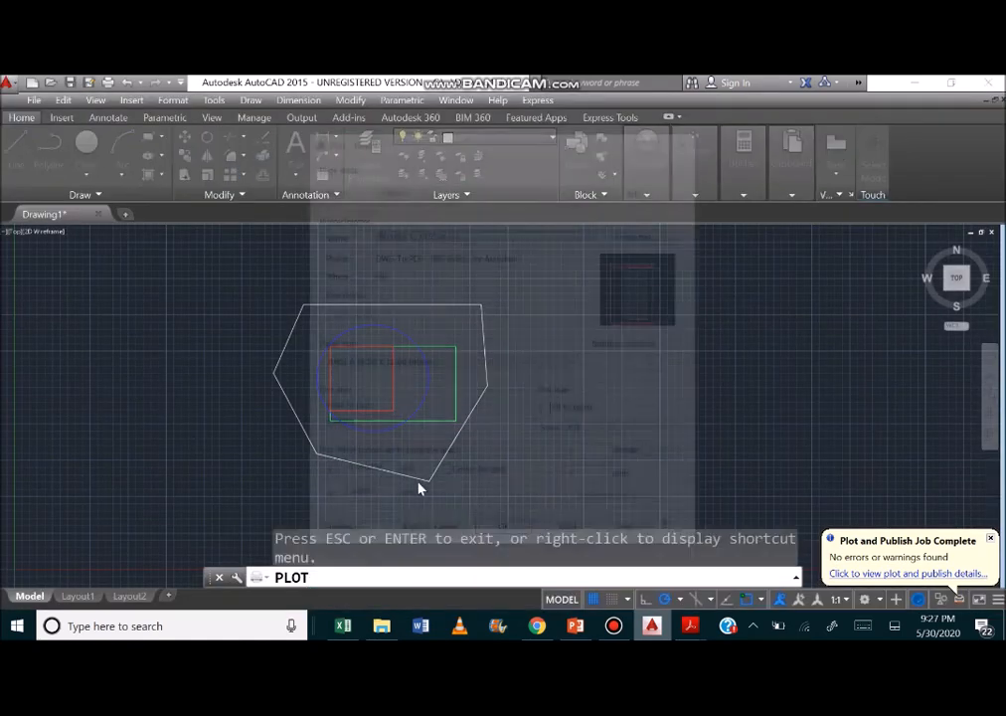